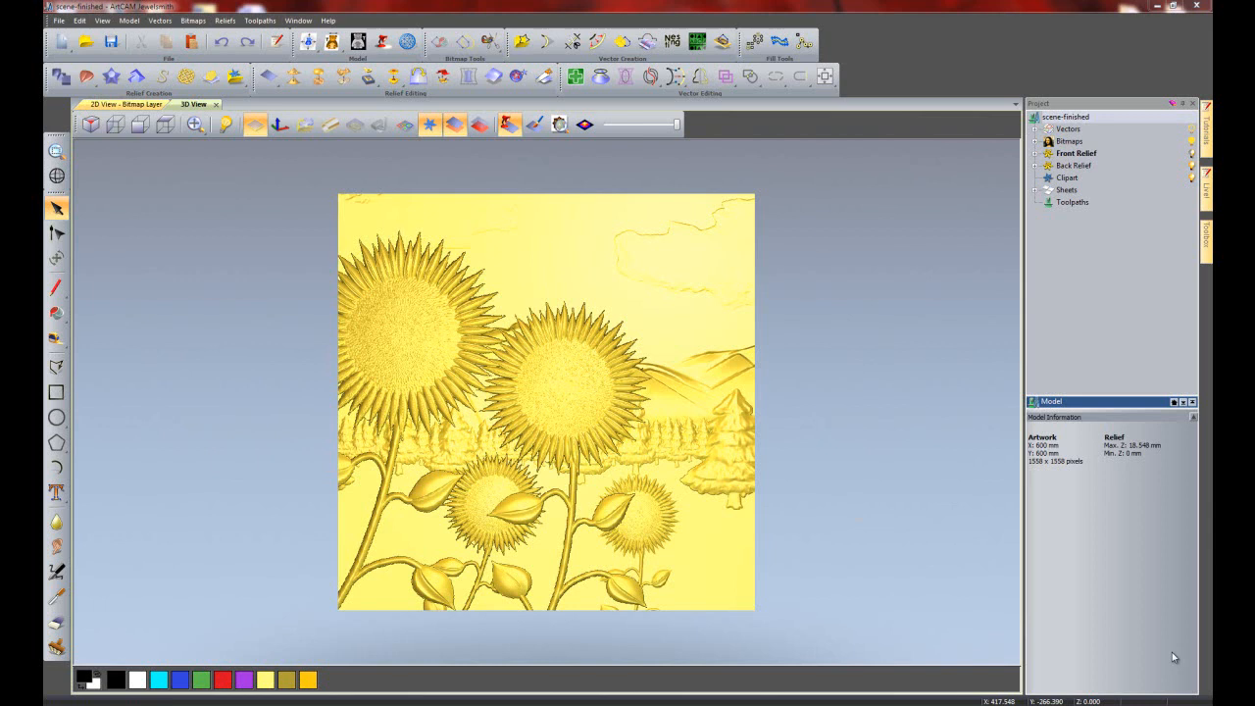
- Create a new 600 × 600 mm model at 1558 × 1558 points, discarding changes to the open one, and view it in 3D from above
click(59, 21)
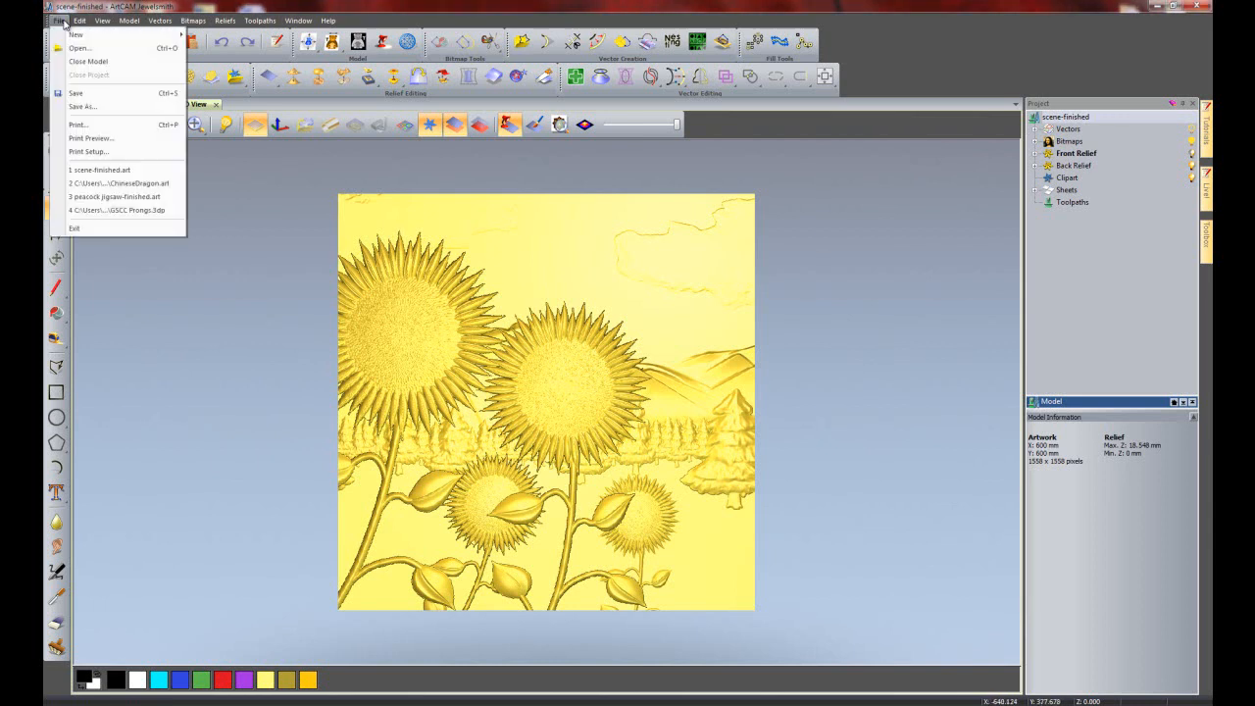
mouse_move(75, 35)
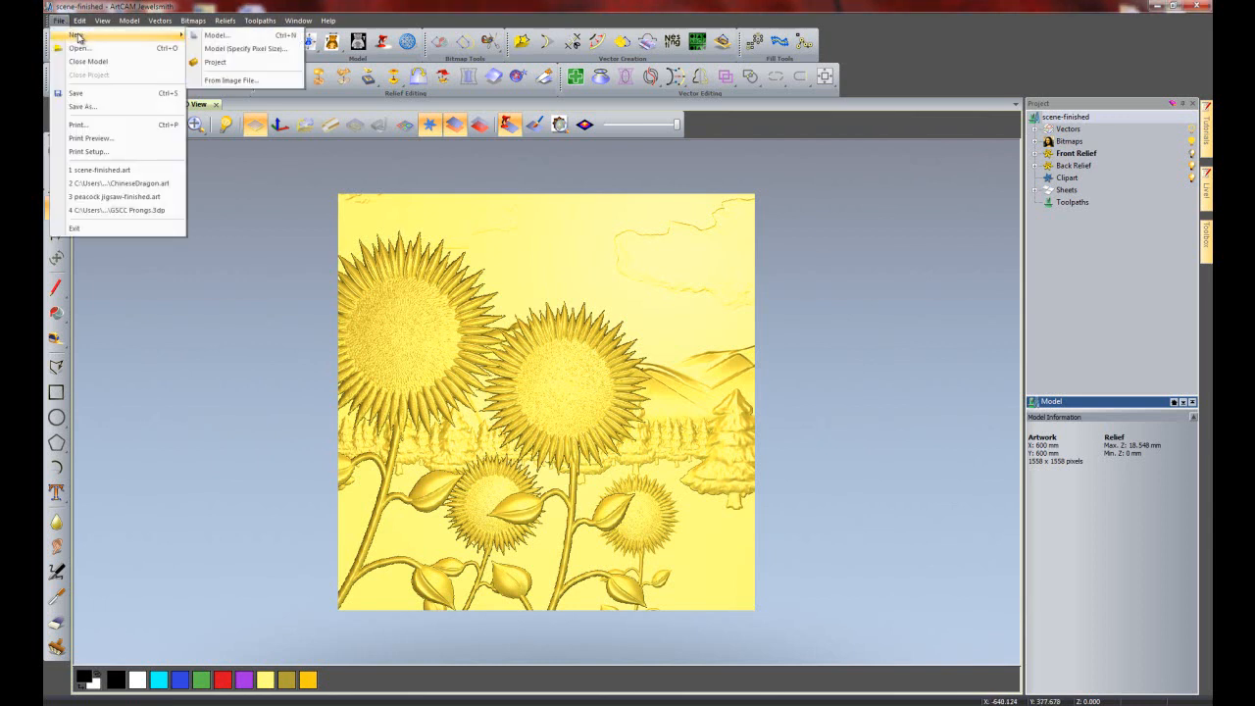
click(217, 36)
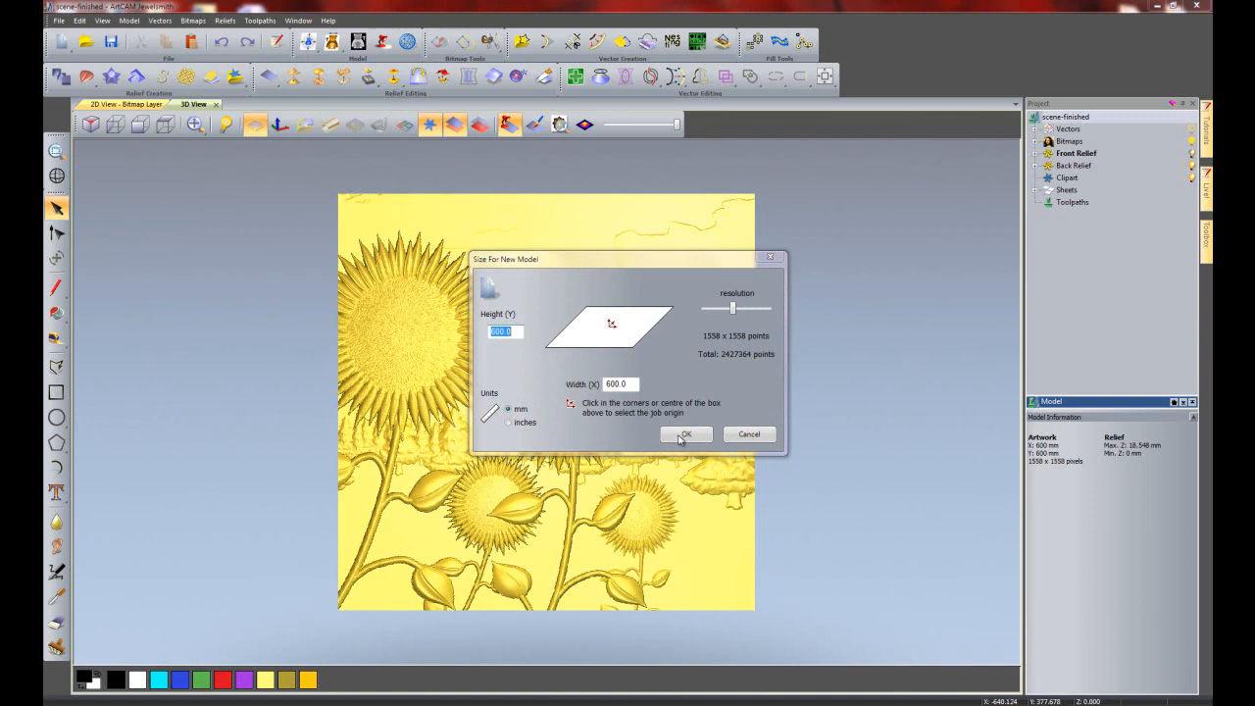
click(685, 435)
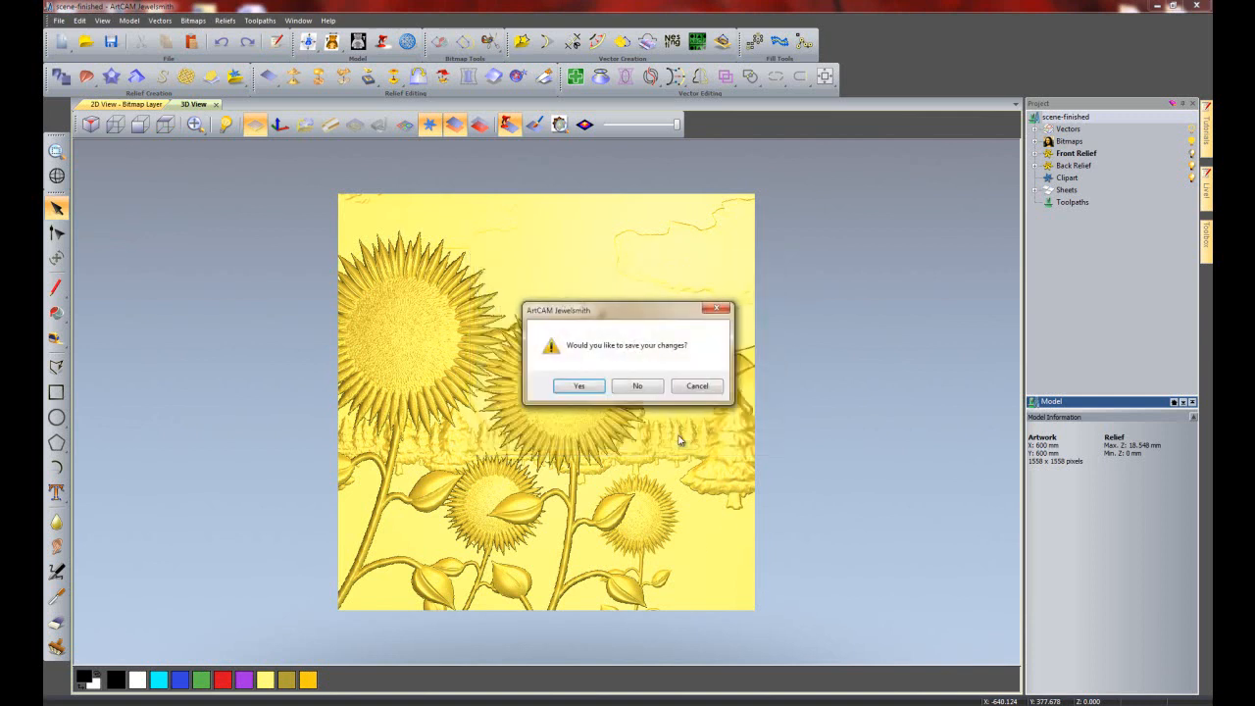
click(651, 392)
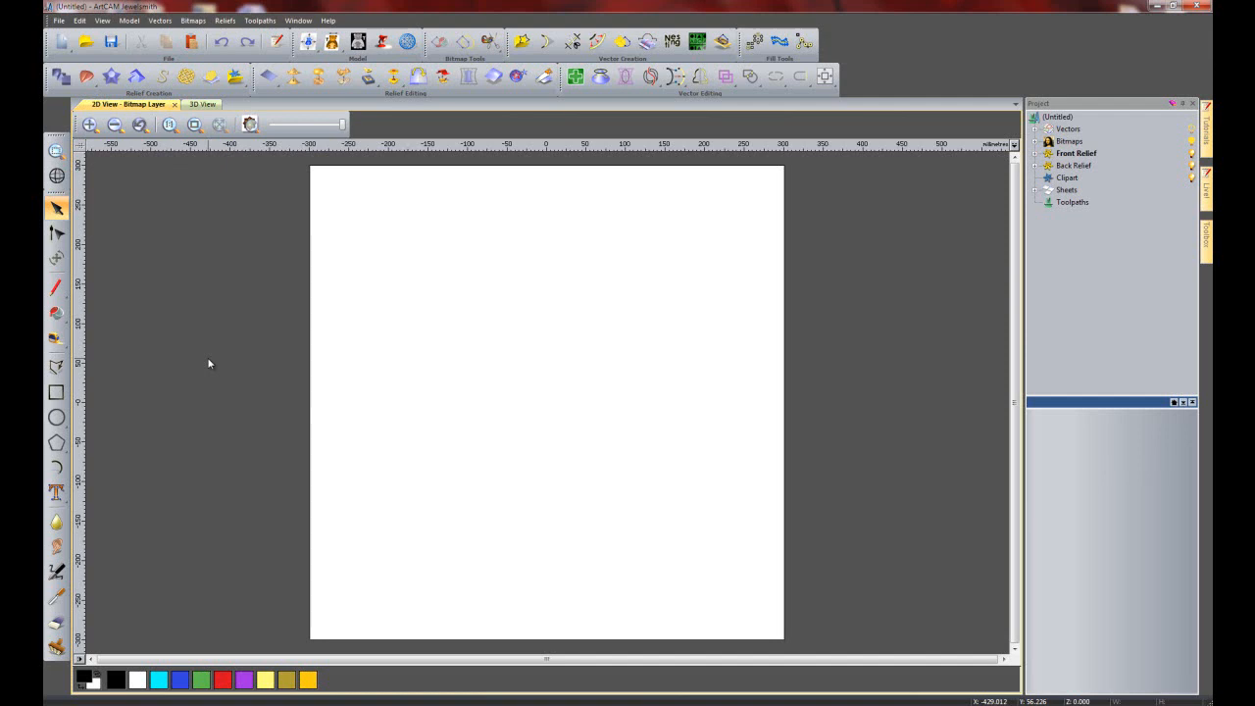
click(204, 104)
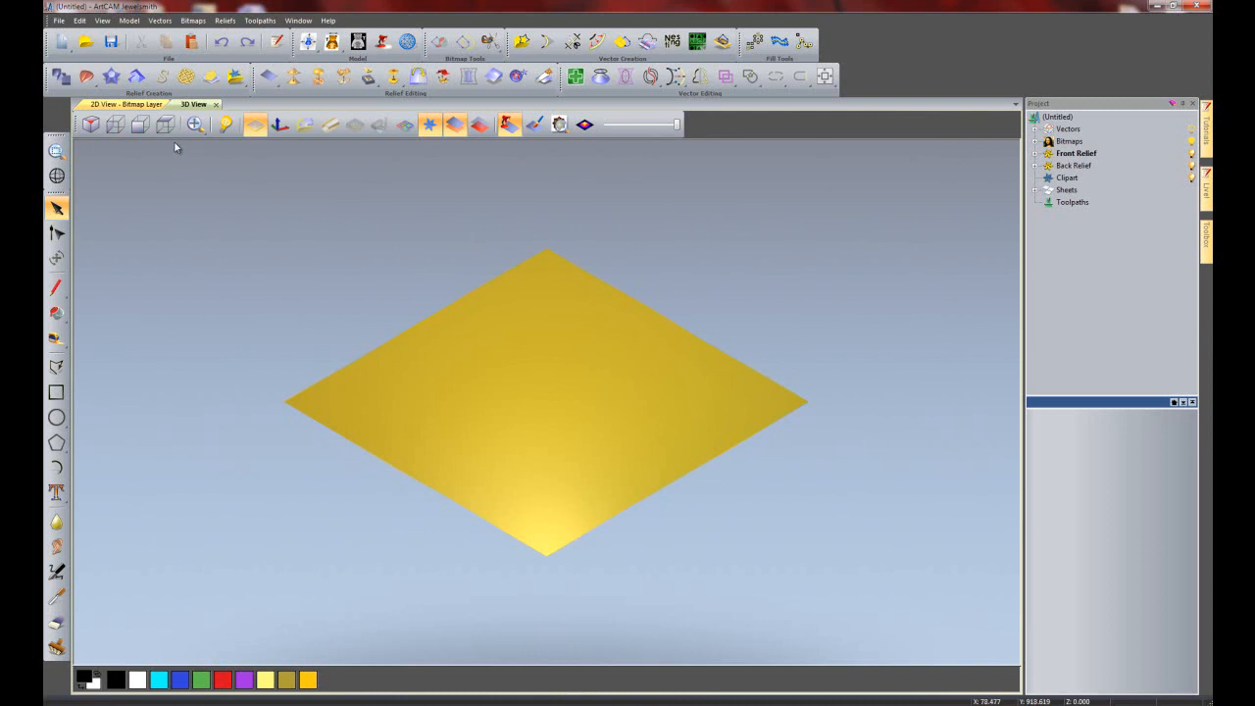
click(164, 124)
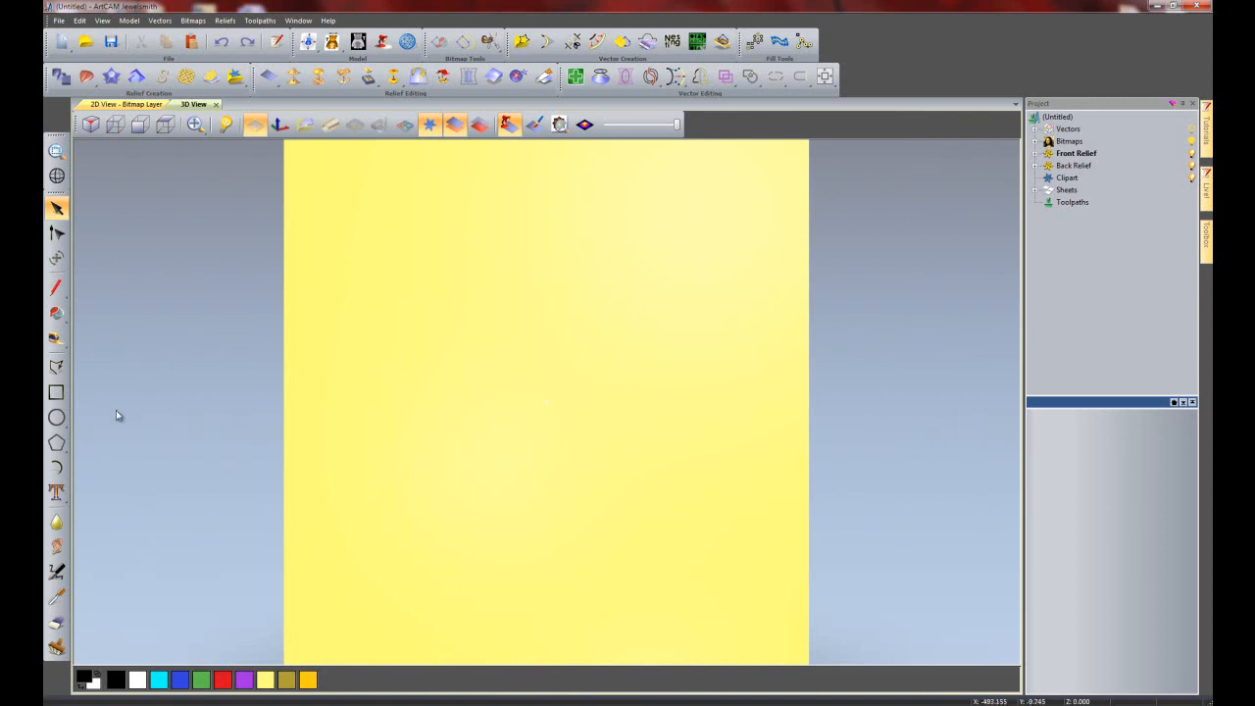
- Create a circle vector with a radius of 250 mm and centre it on the model
click(56, 417)
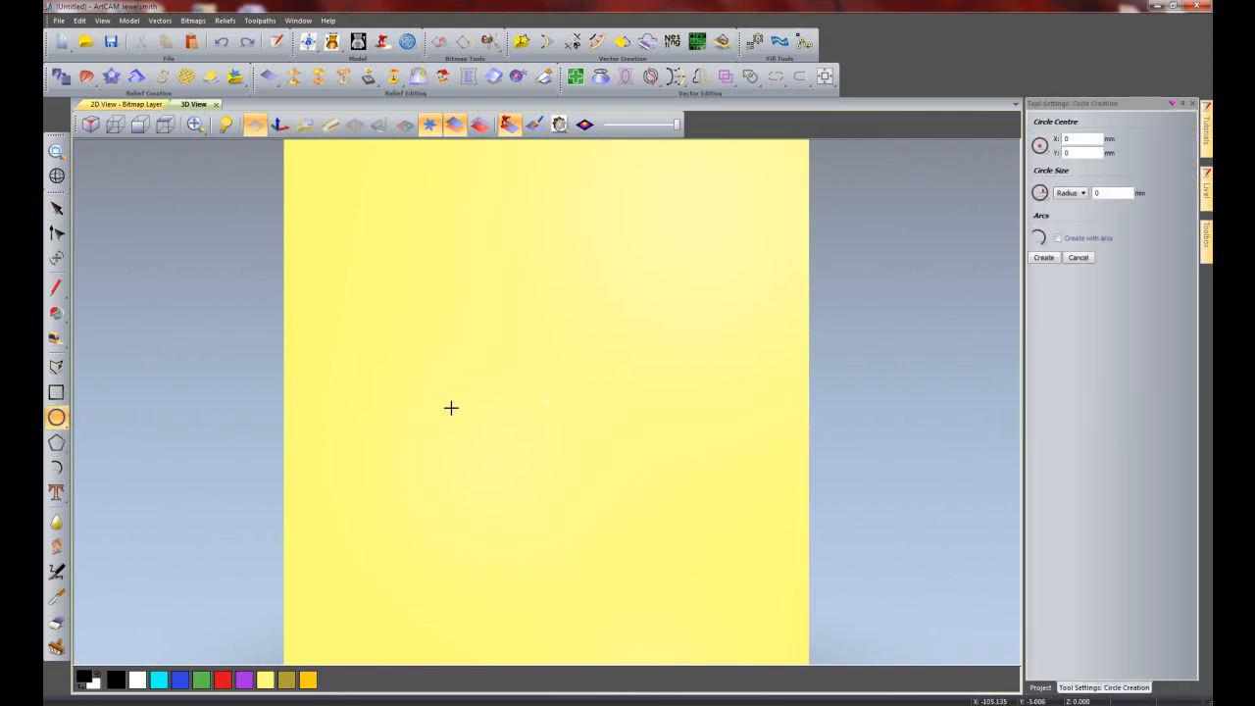
drag(523, 331, 630, 519)
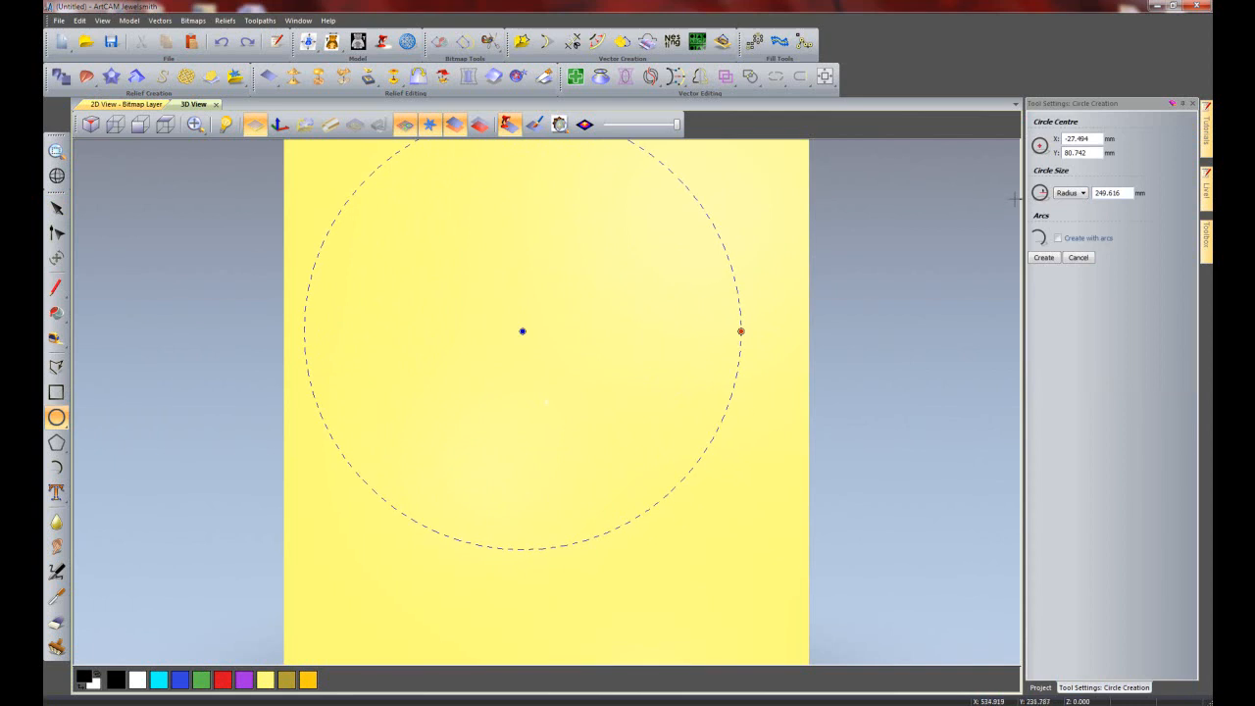
drag(1118, 192, 1075, 196)
text(250)
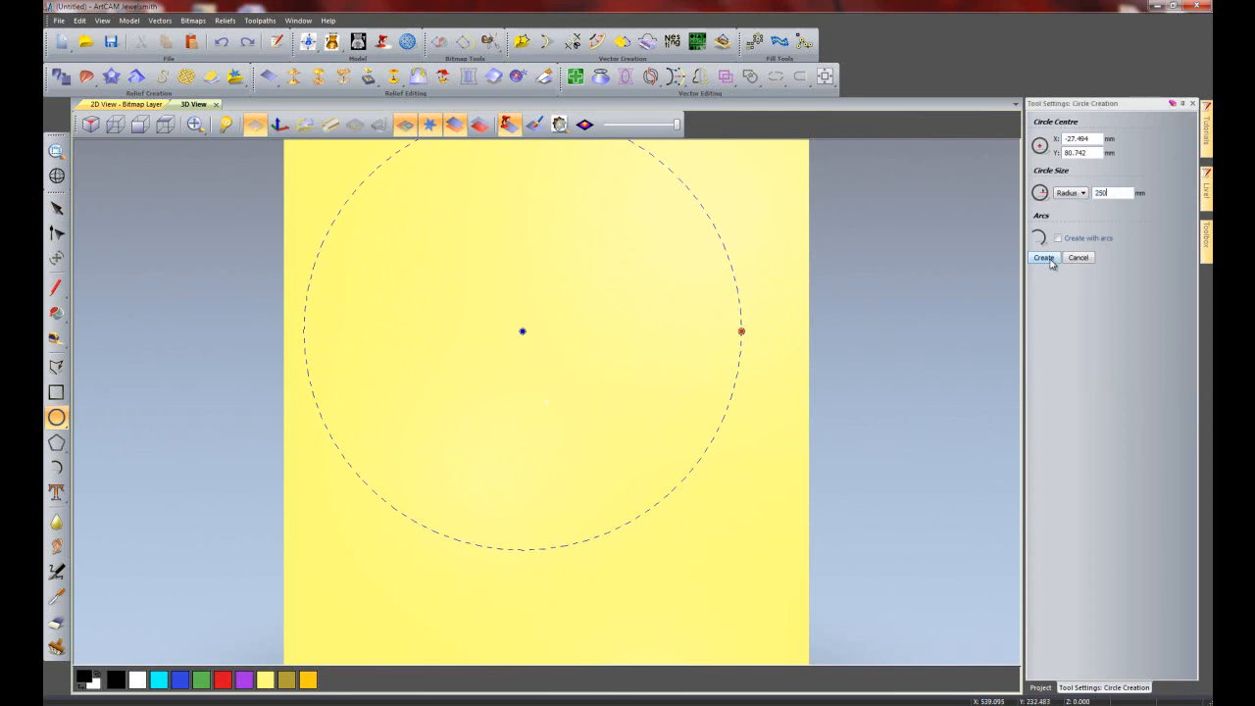
click(1045, 258)
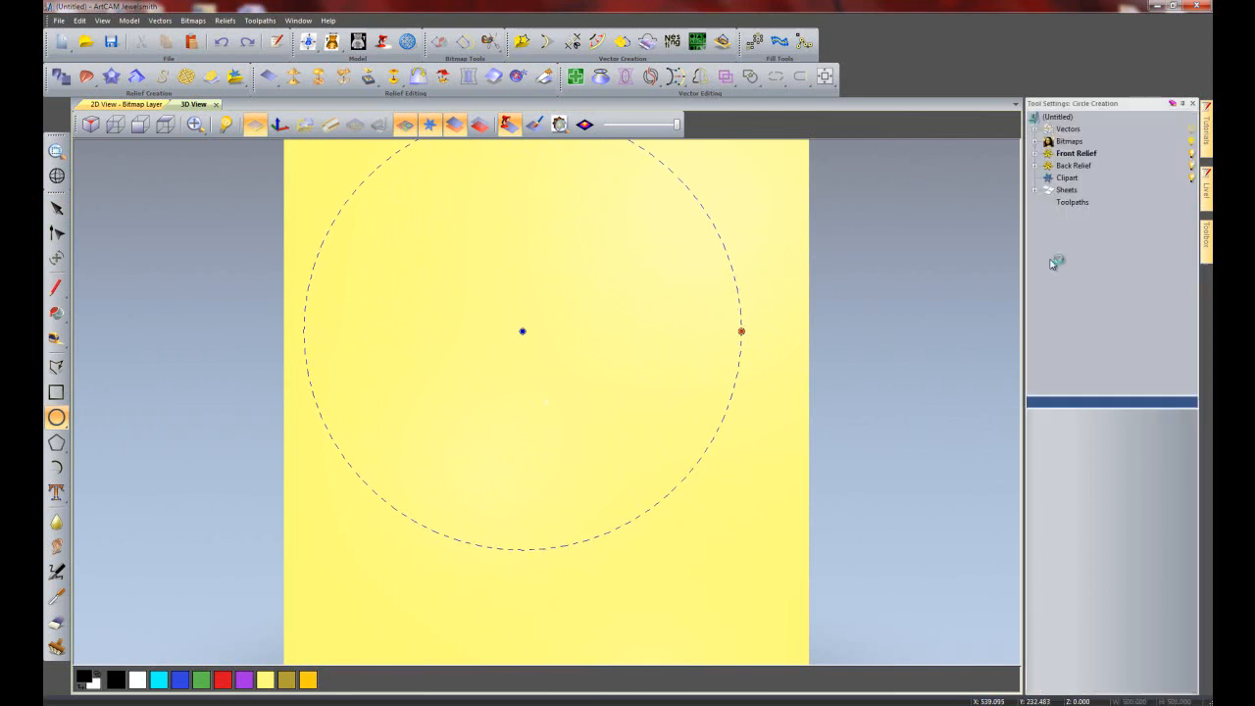
click(825, 76)
click(837, 330)
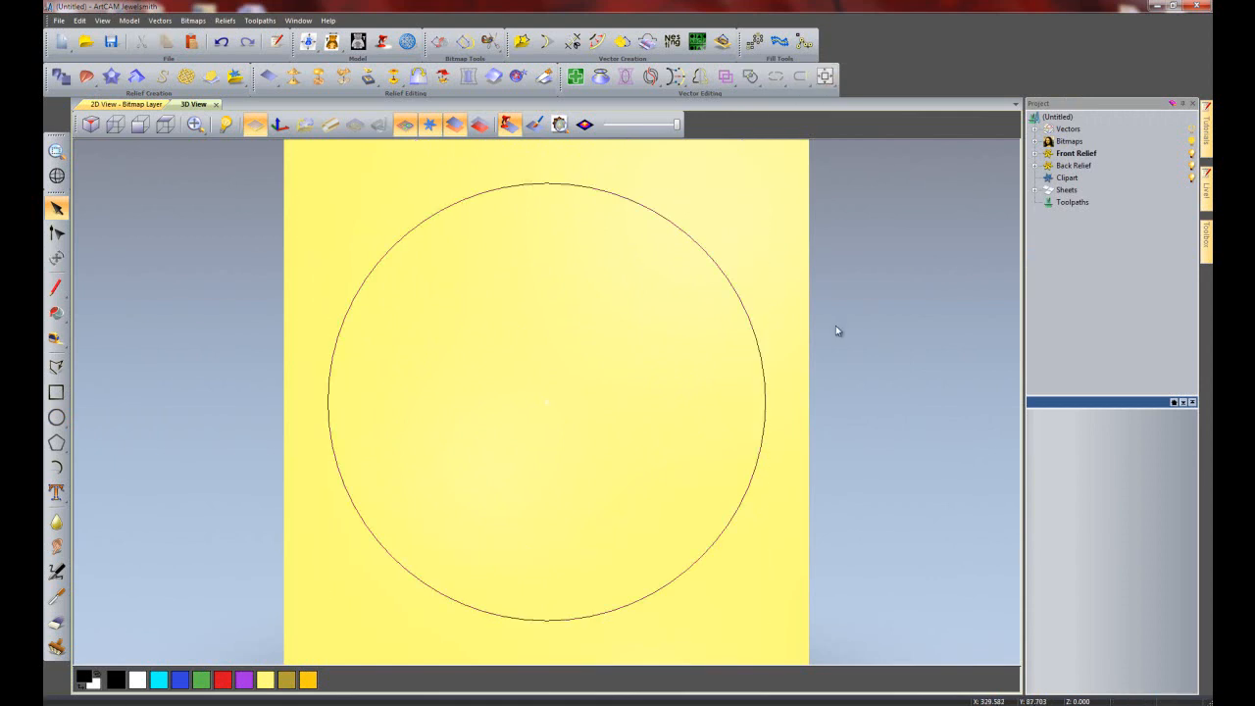
- Reshape the circle into a slightly irregular closed curve by shifting each of its four nodes a little
click(728, 280)
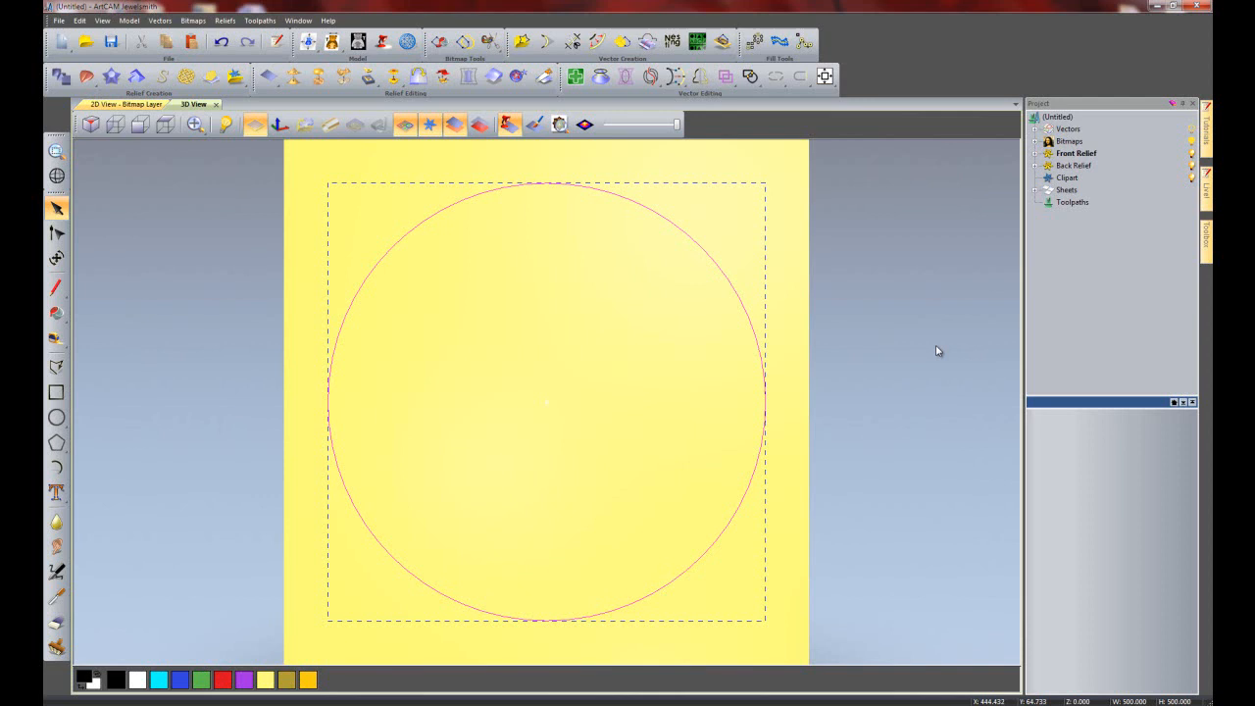
click(56, 233)
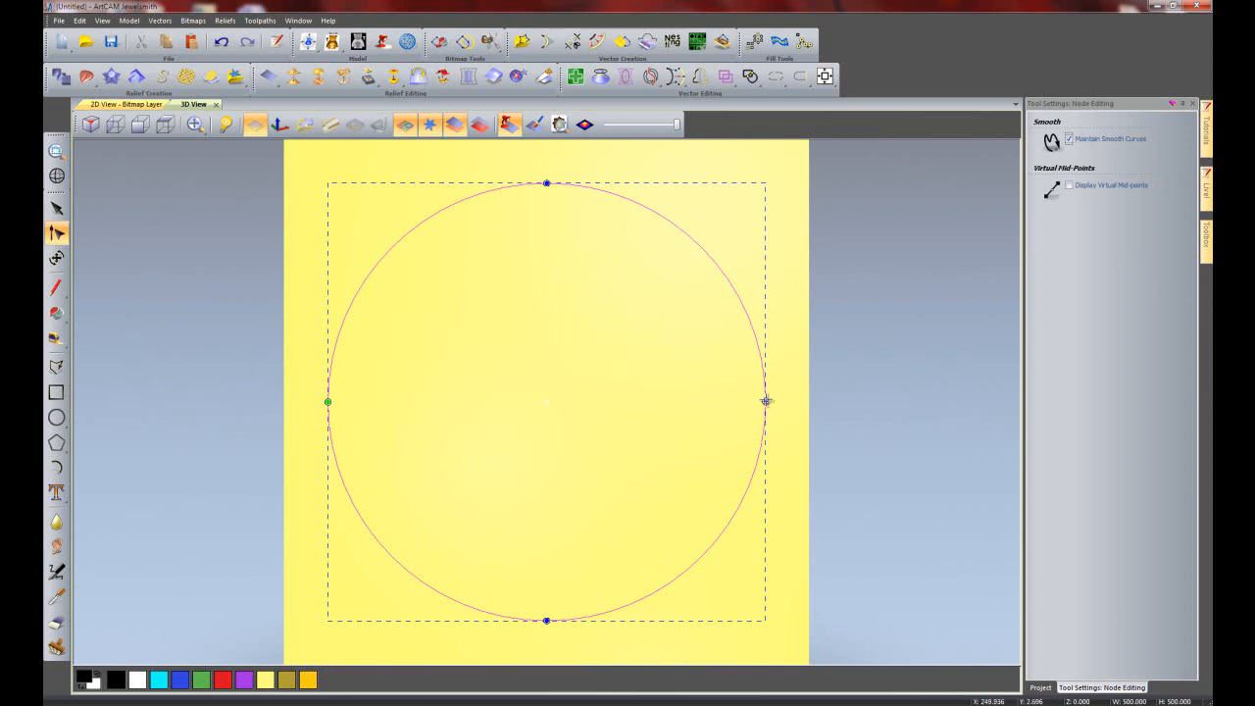
drag(765, 401, 754, 401)
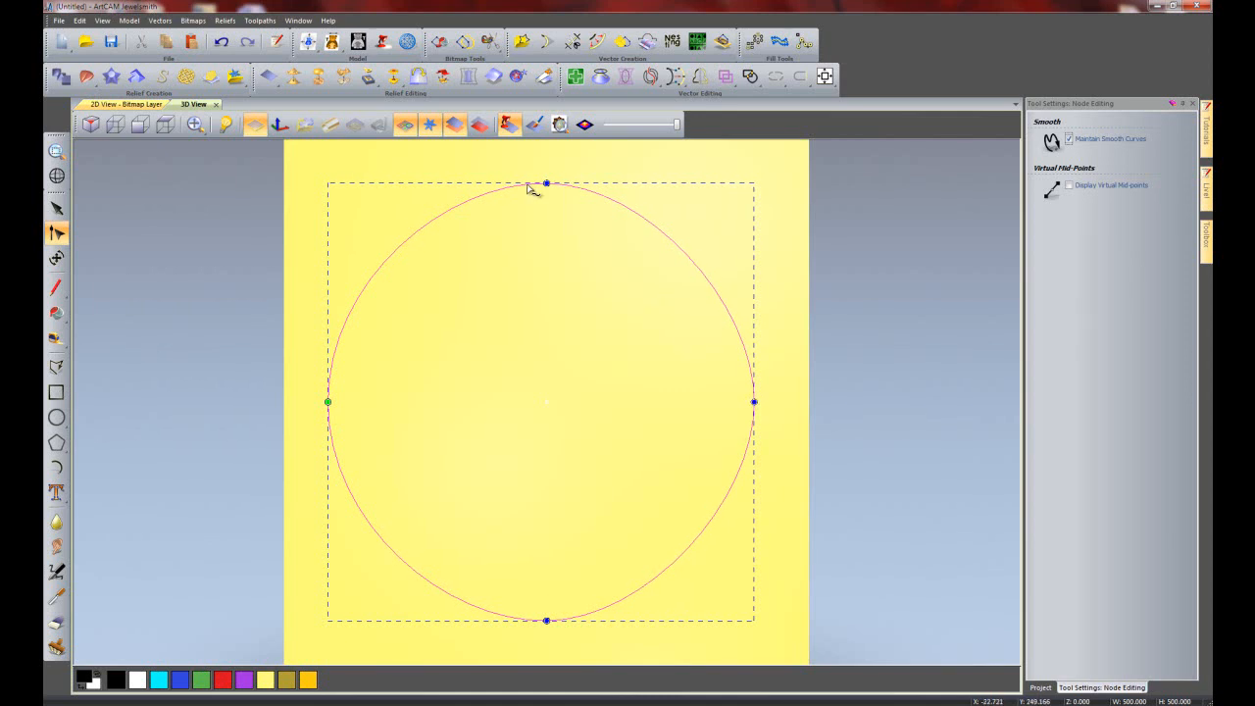
drag(550, 183, 551, 177)
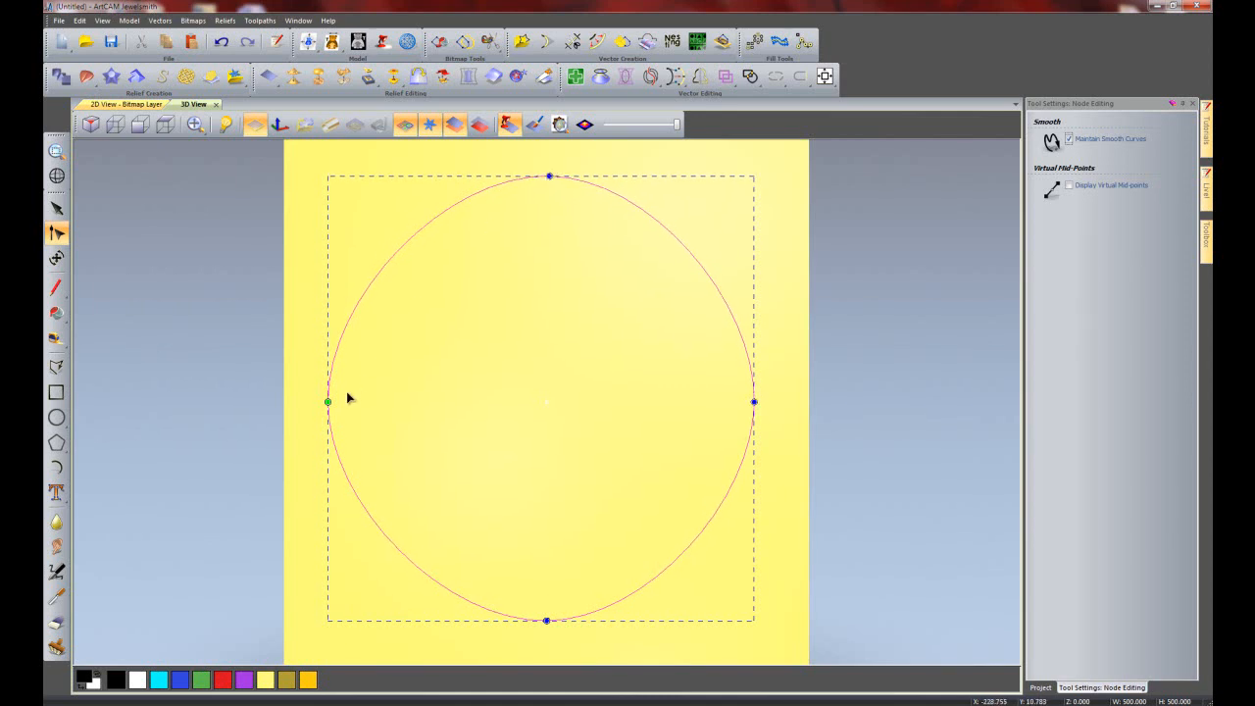
drag(329, 402, 331, 401)
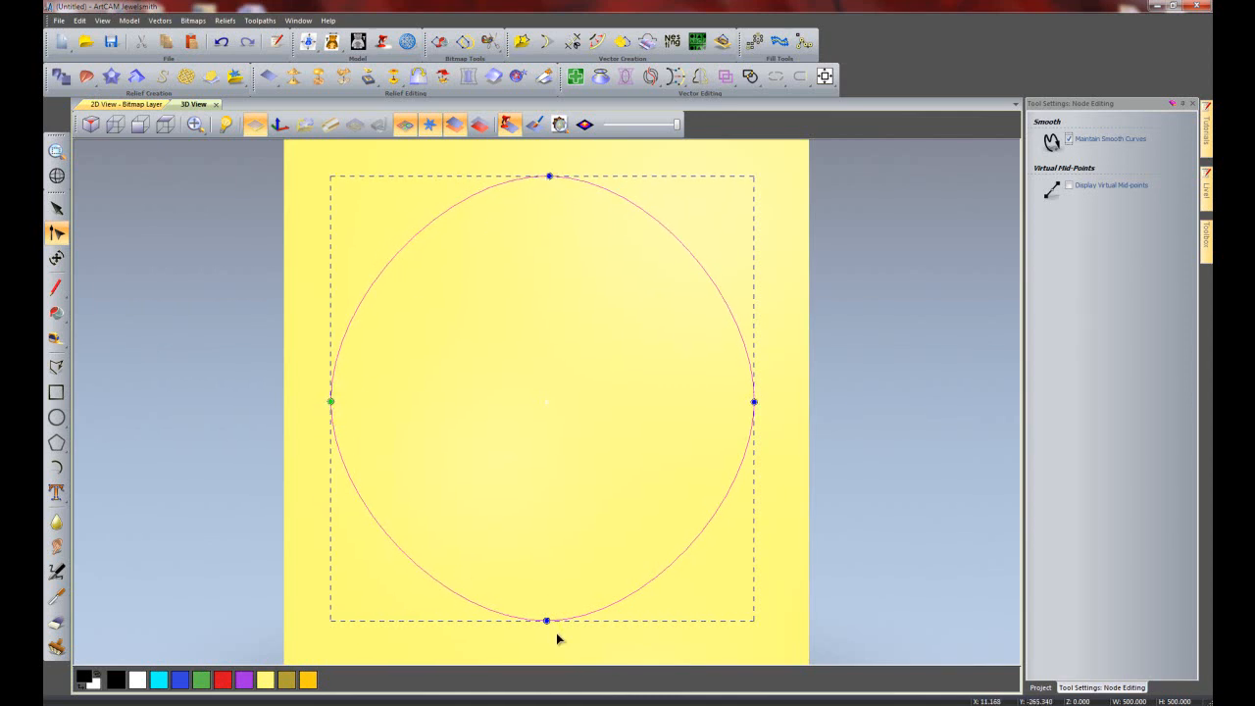
drag(547, 620, 549, 608)
click(591, 621)
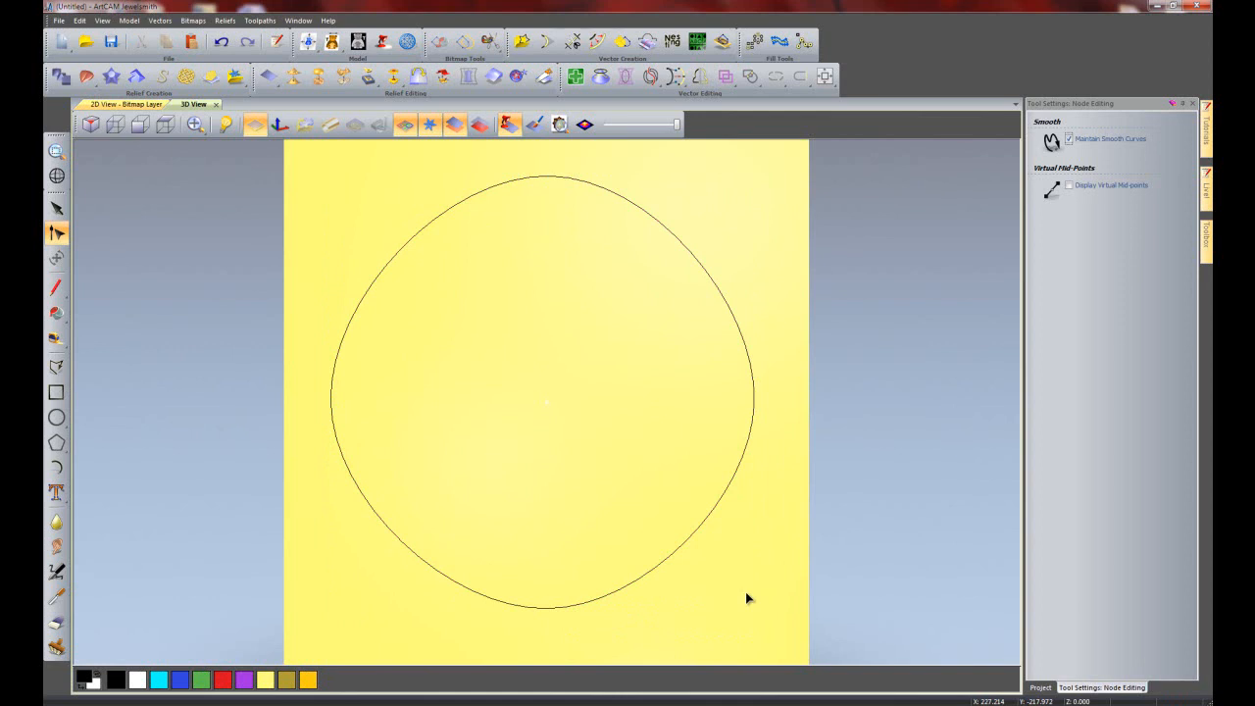
key(Escape)
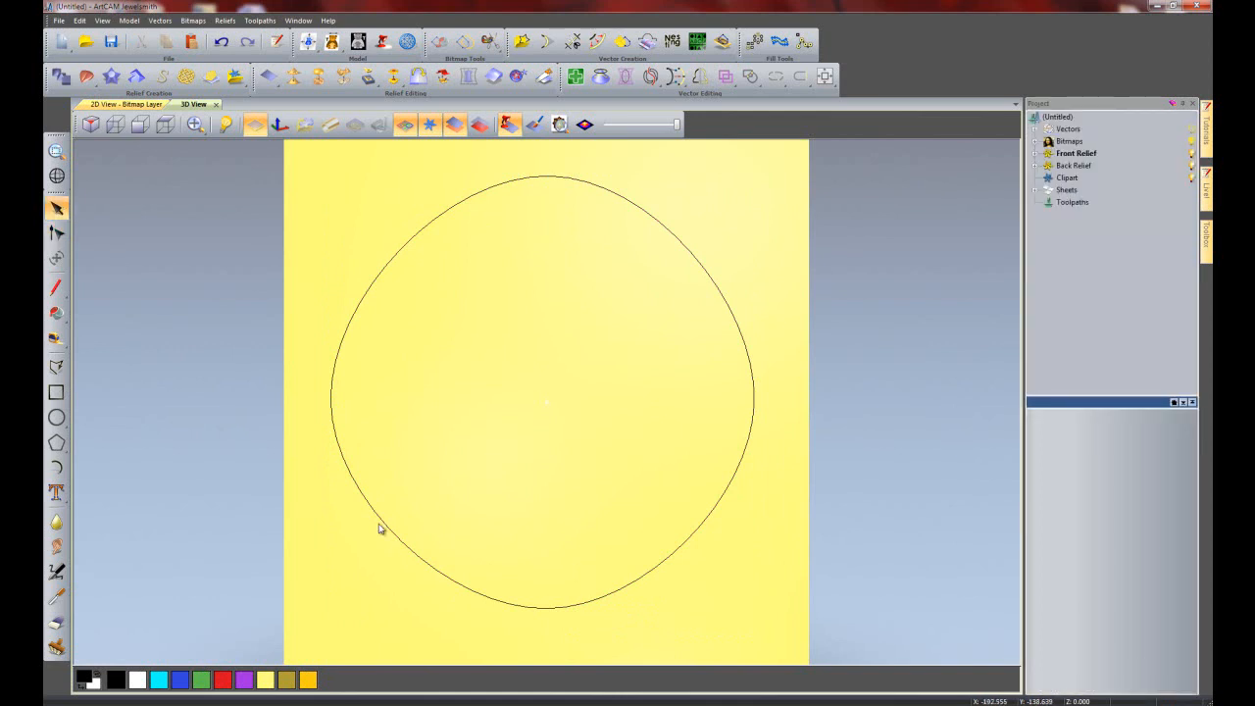
- Place the Leaf2 relief from the Greenery clipart library near the lower-left corner of the model
click(237, 78)
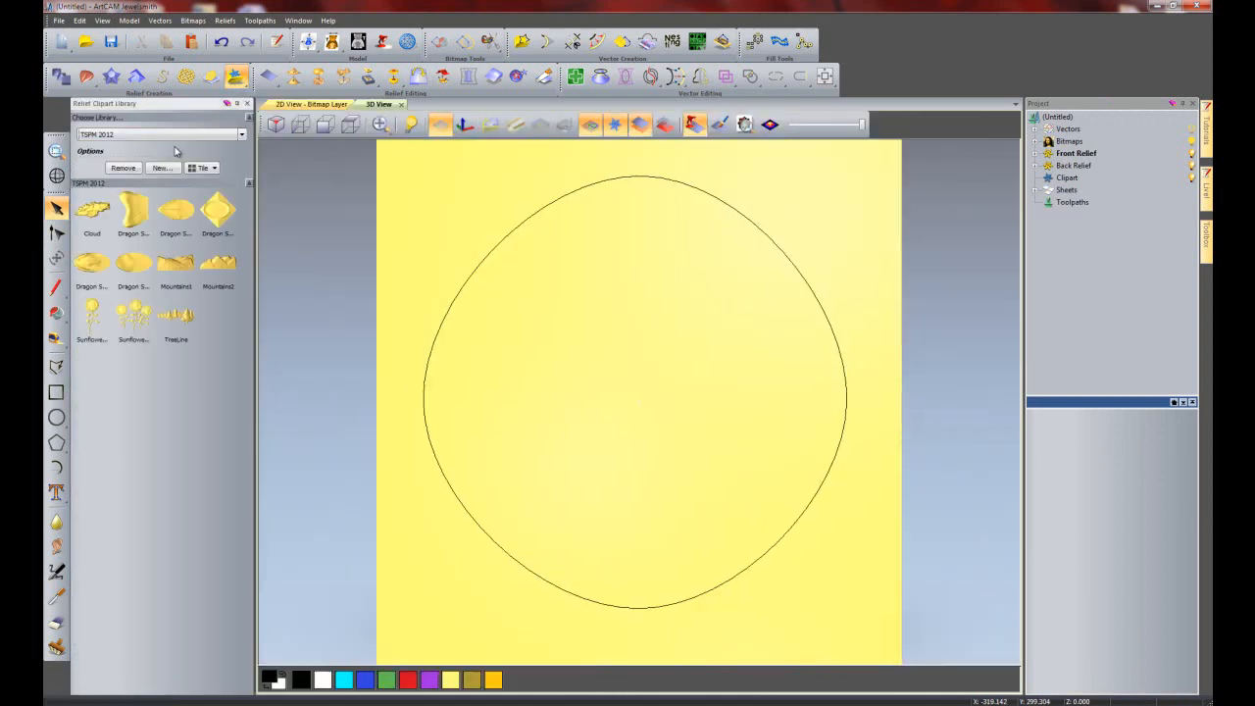
click(153, 134)
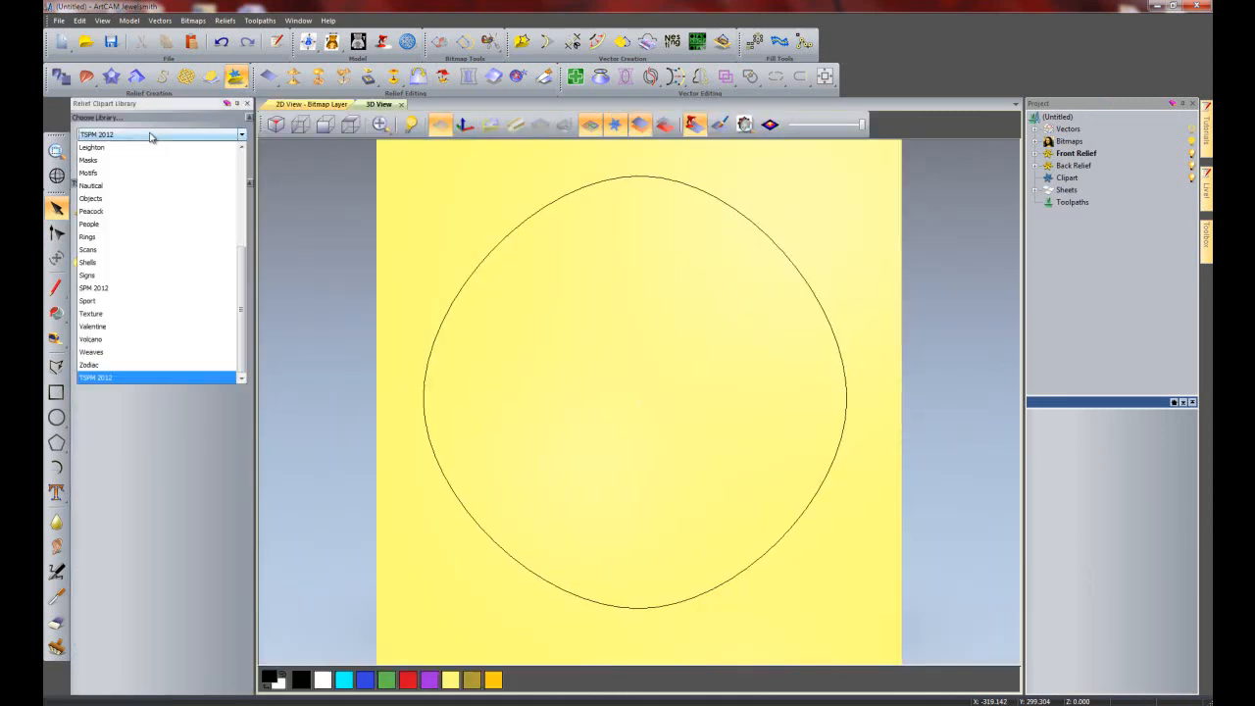
scroll(147, 211, up, 4)
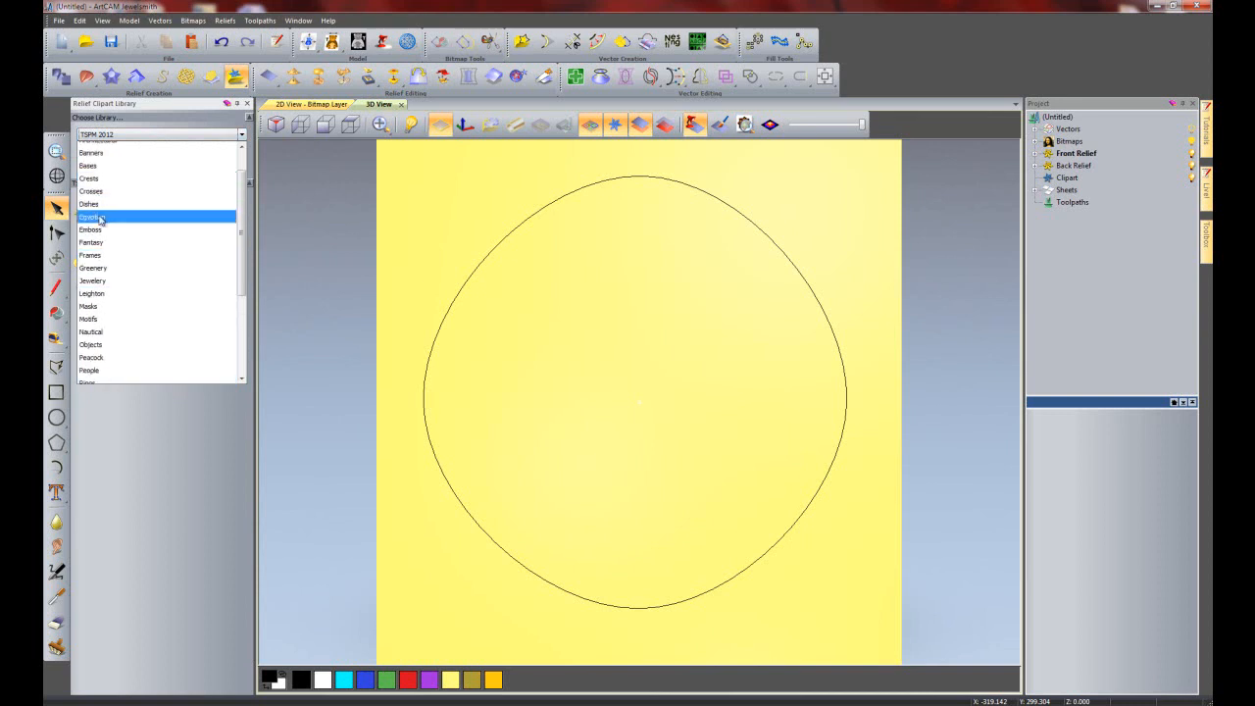
click(94, 268)
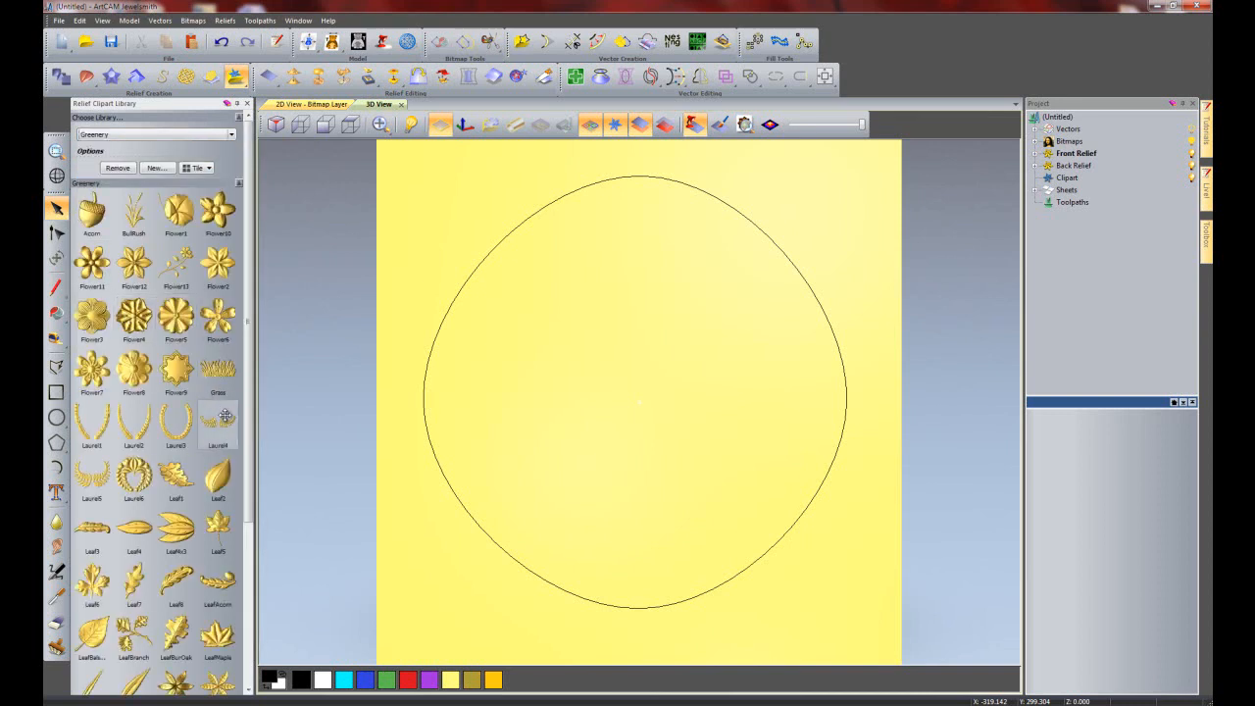
scroll(248, 370, down, 2)
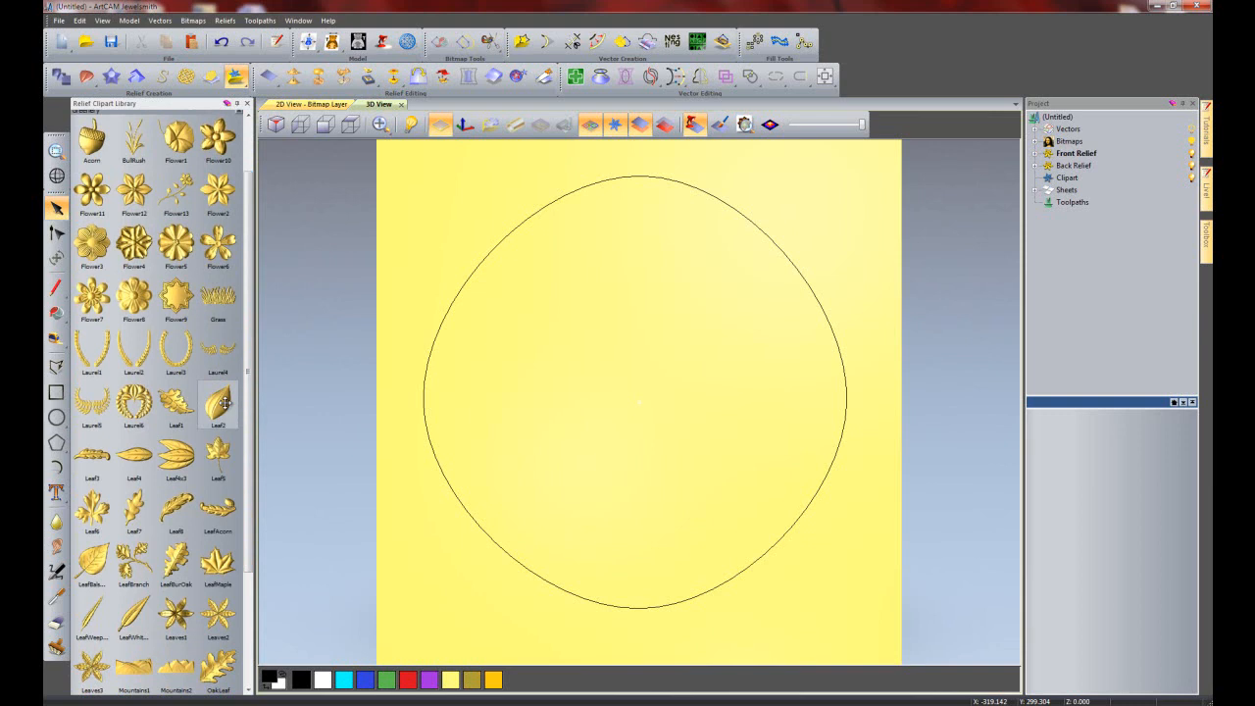
drag(225, 403, 382, 616)
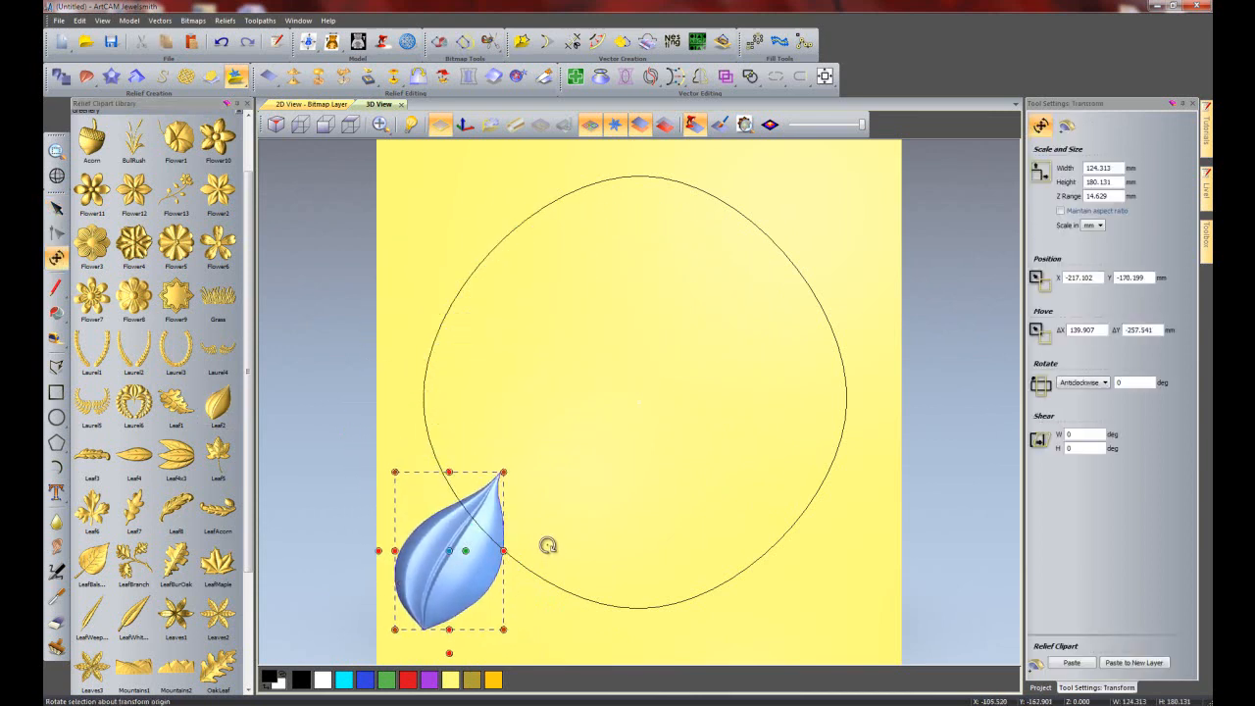
- Rotate the leaf about 30° anticlockwise and scale it down proportionally to about 16.6 × 24.1 mm
drag(568, 488, 540, 421)
drag(537, 415, 534, 406)
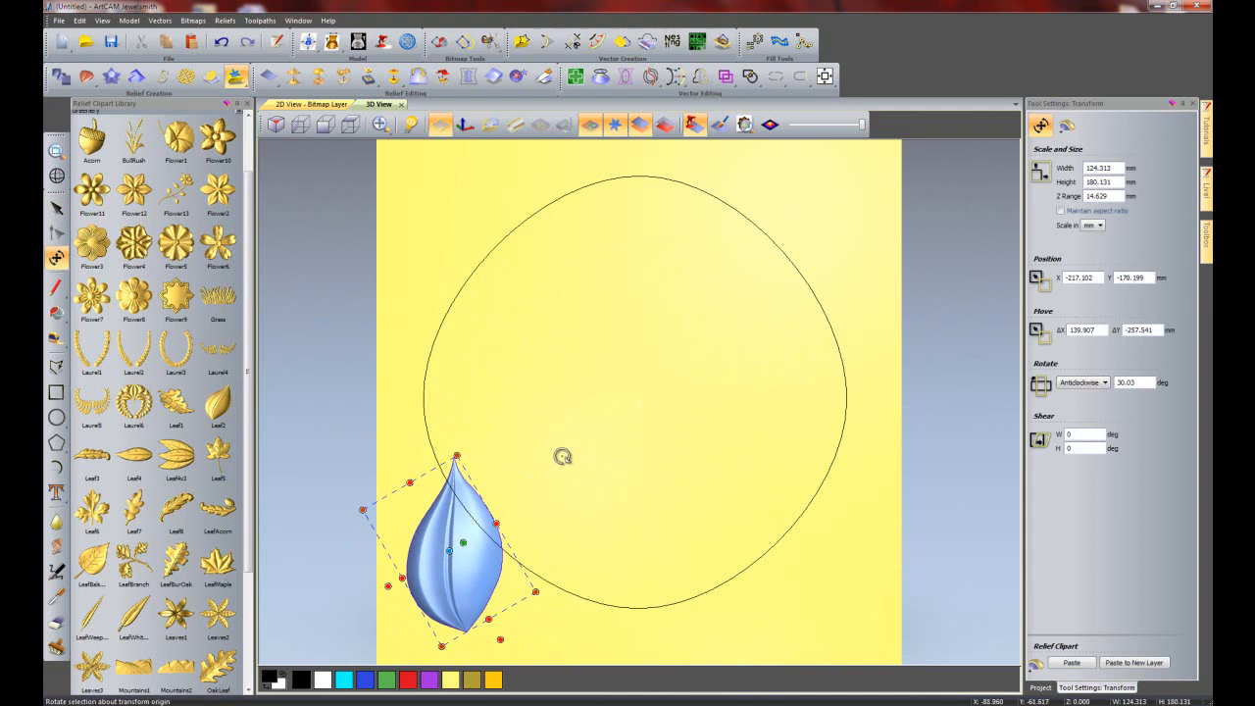
drag(364, 514, 446, 551)
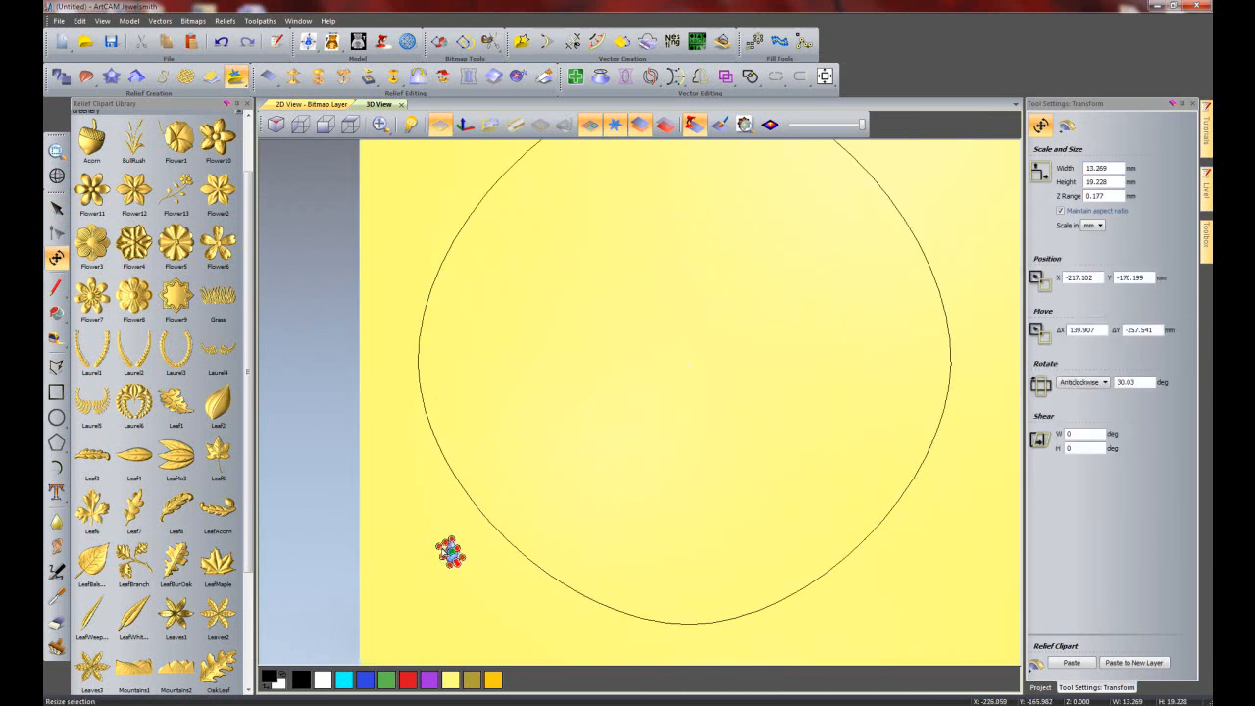
scroll(447, 551, up, 5)
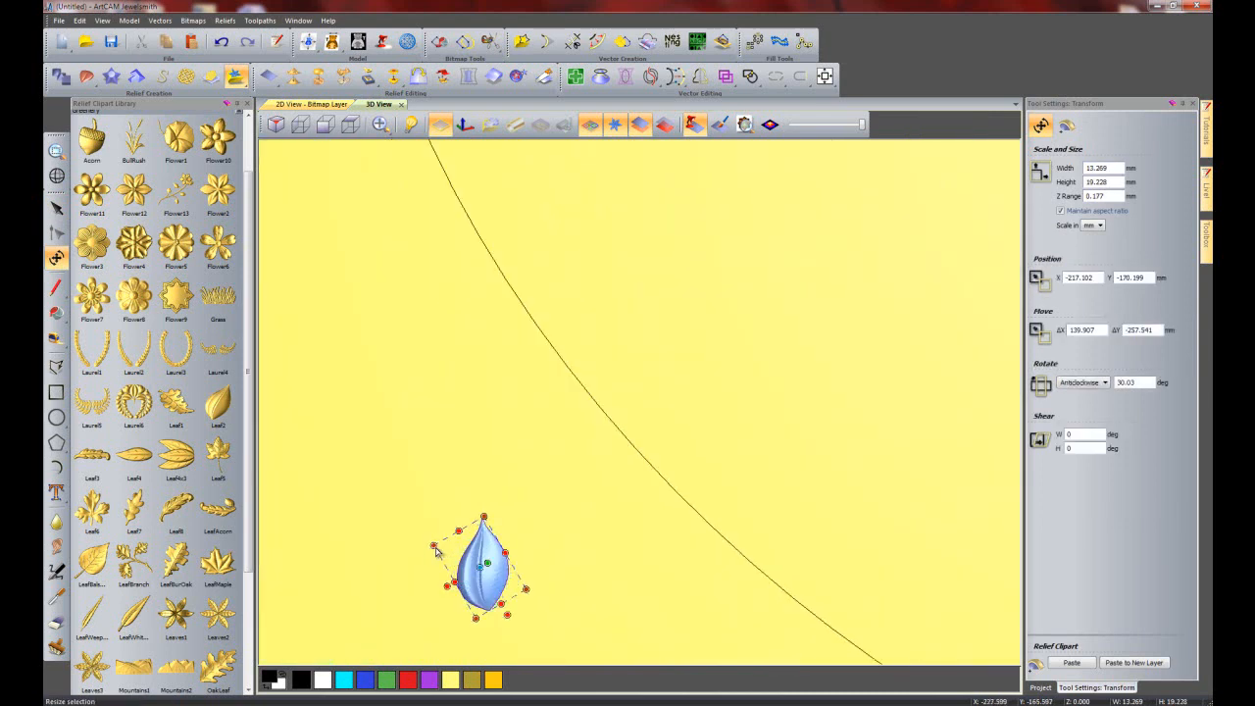
drag(436, 550, 425, 538)
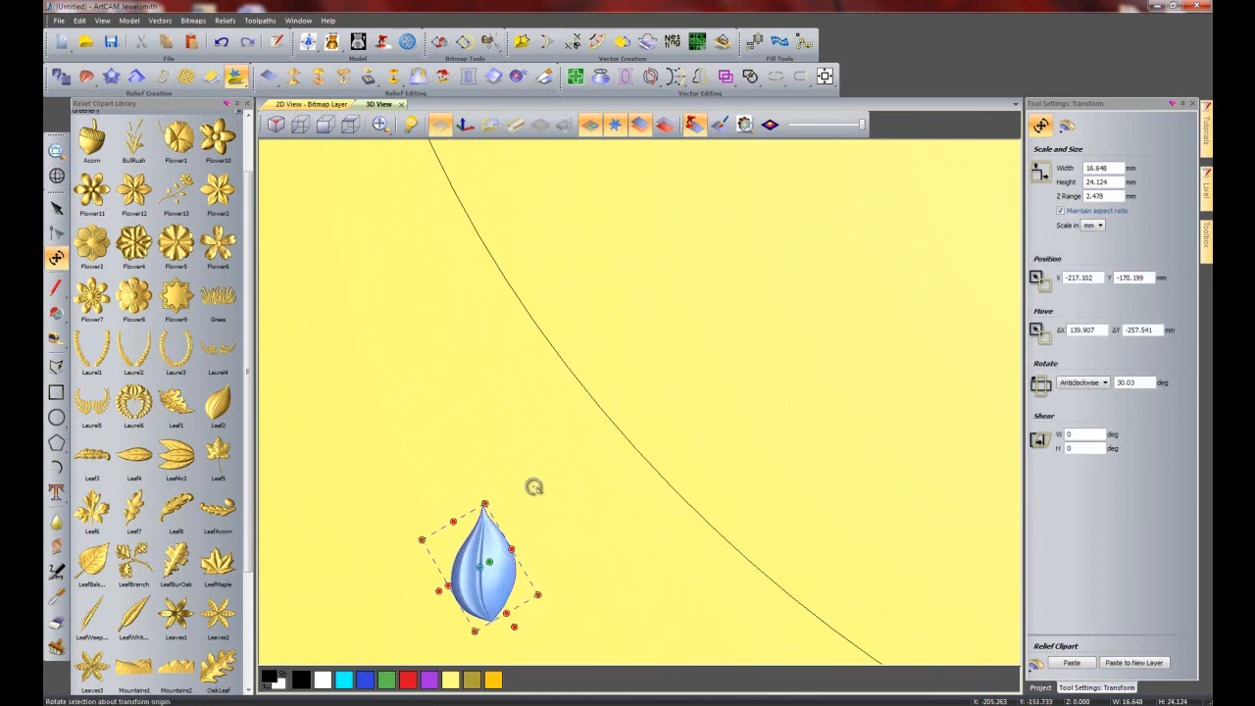
- Move the small leaf further into the model's lower-left corner, away from the curve, and close the relief clipart library
scroll(536, 484, down, 4)
scroll(536, 484, down, 1)
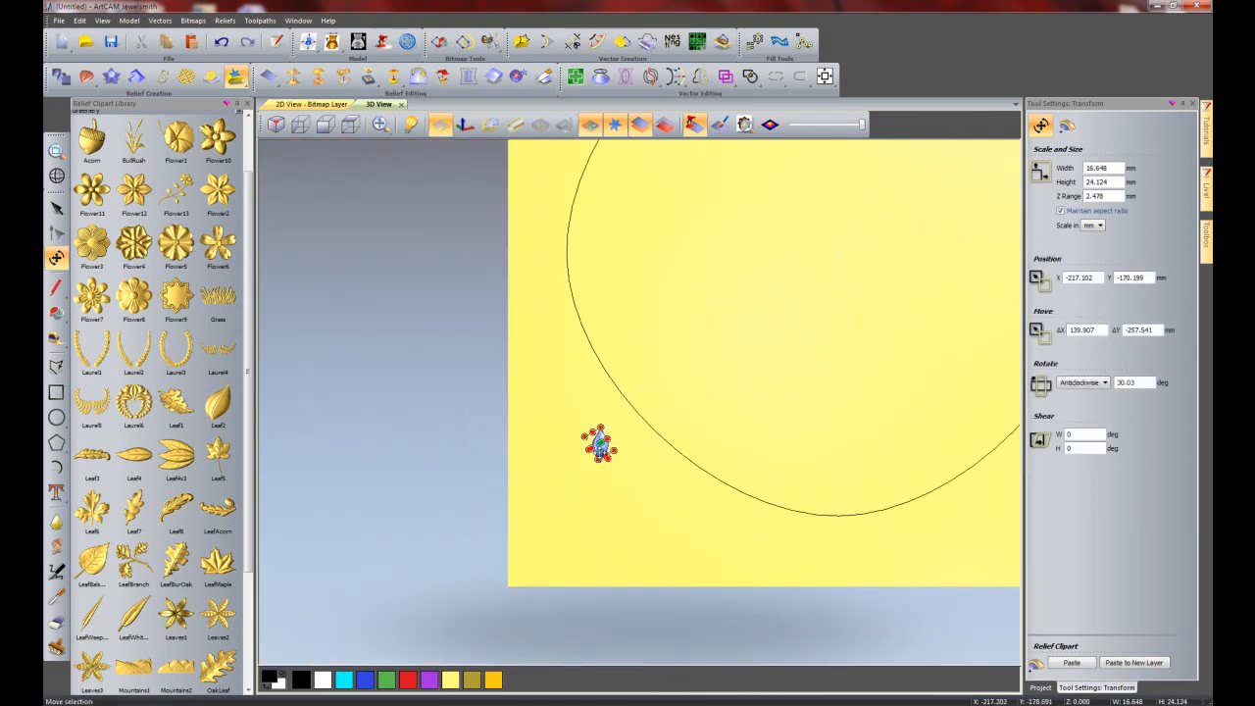
drag(598, 453, 556, 490)
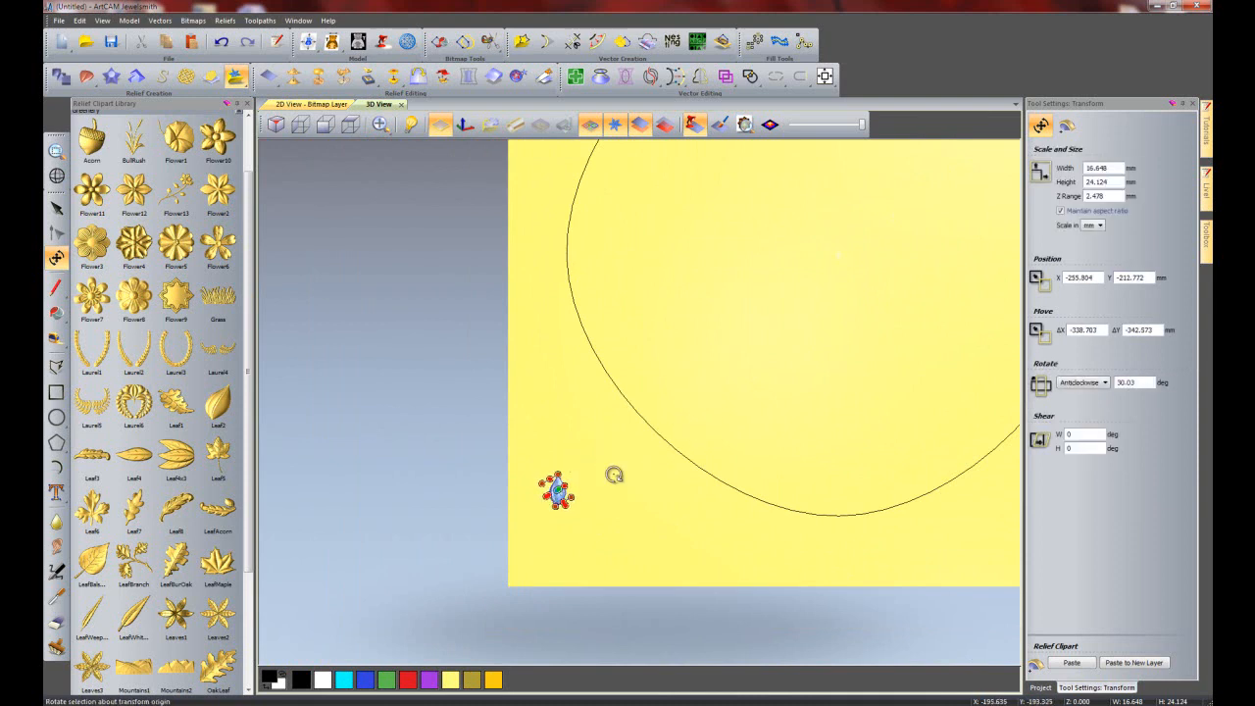
key(Escape)
click(557, 490)
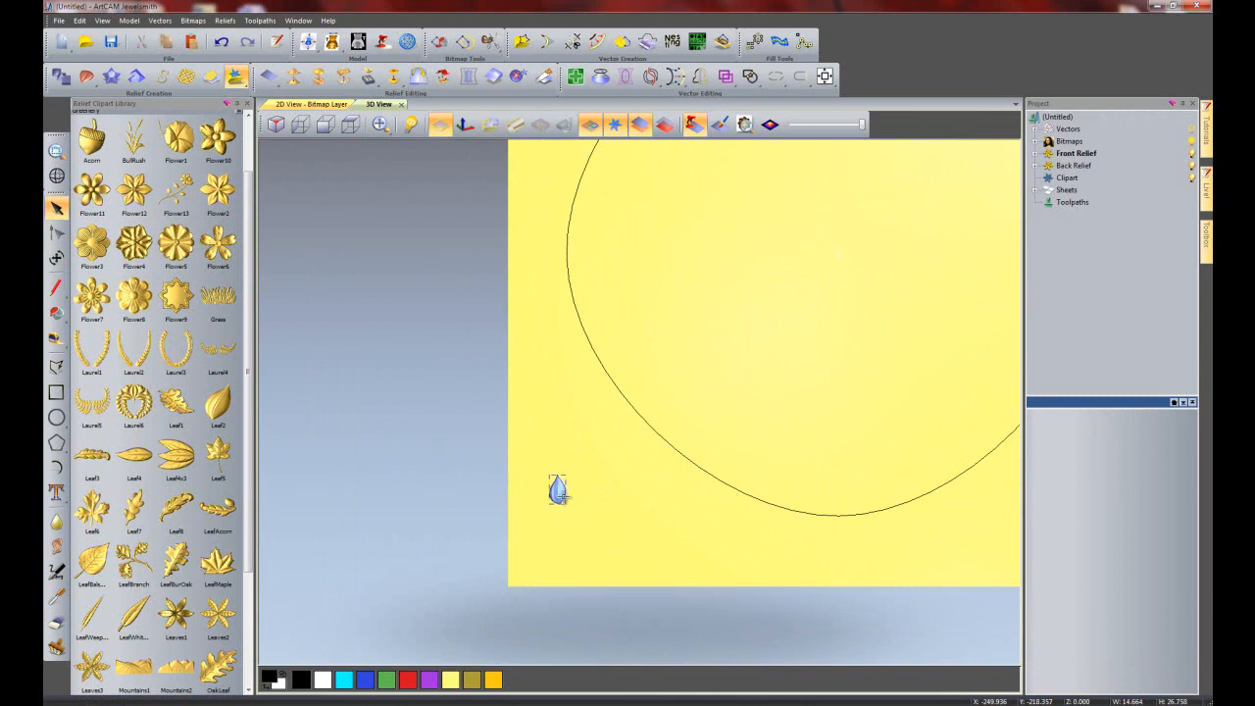
mouse_move(559, 491)
mouse_down()
mouse_move(602, 487)
mouse_move(553, 434)
mouse_move(543, 522)
mouse_move(579, 498)
mouse_move(557, 497)
mouse_up()
click(594, 503)
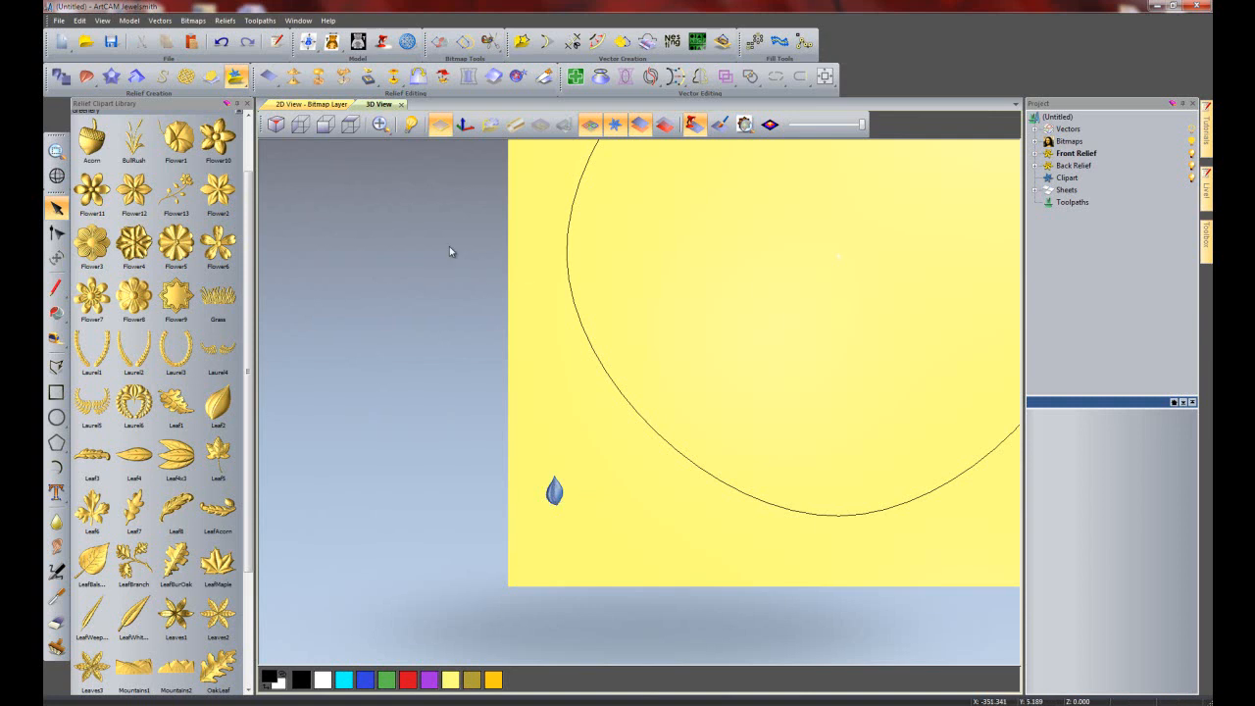
click(247, 104)
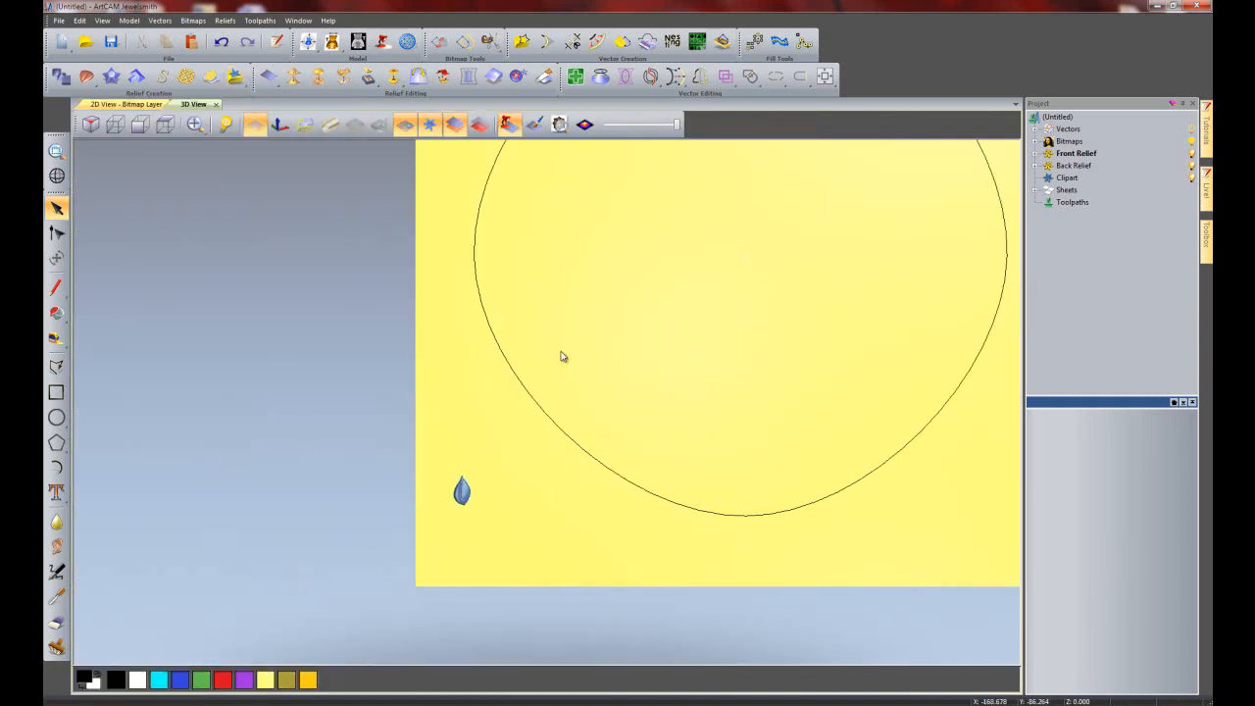
middle_drag(650, 319, 507, 429)
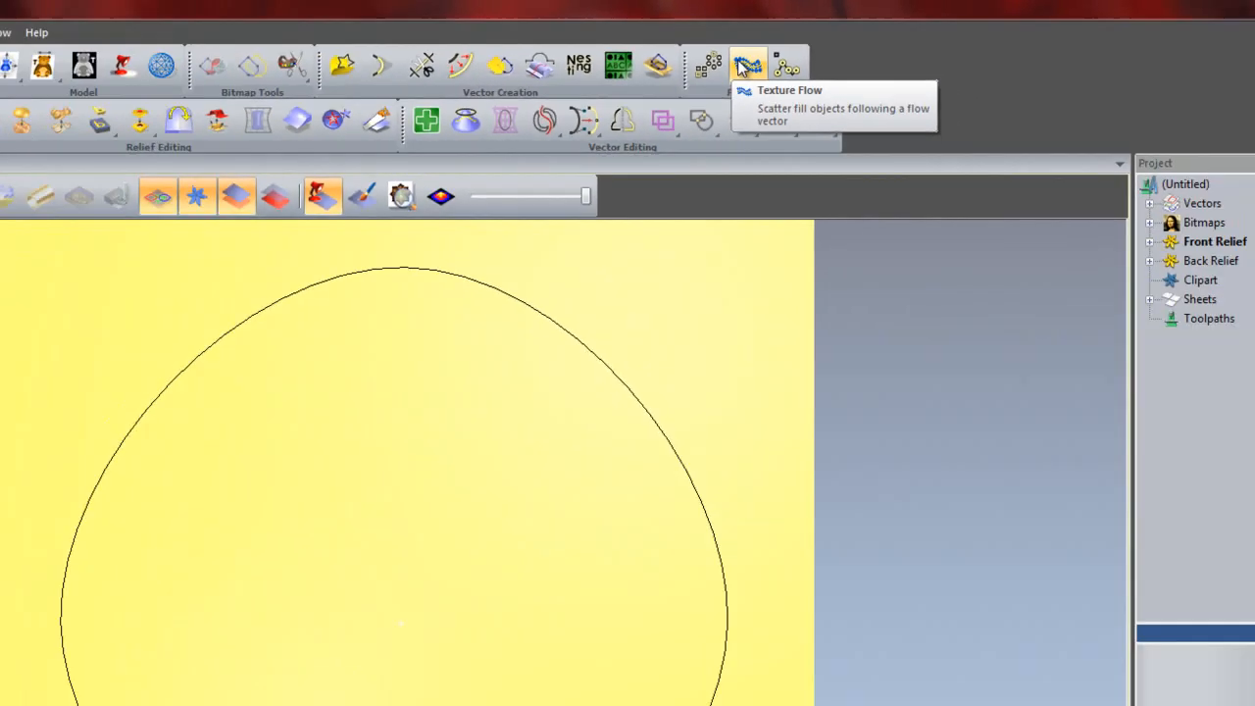
- Start a Texture Flow fill with the small leaf clipart as its object and the irregular closed curve as its flow vector
click(624, 138)
drag(835, 203, 849, 191)
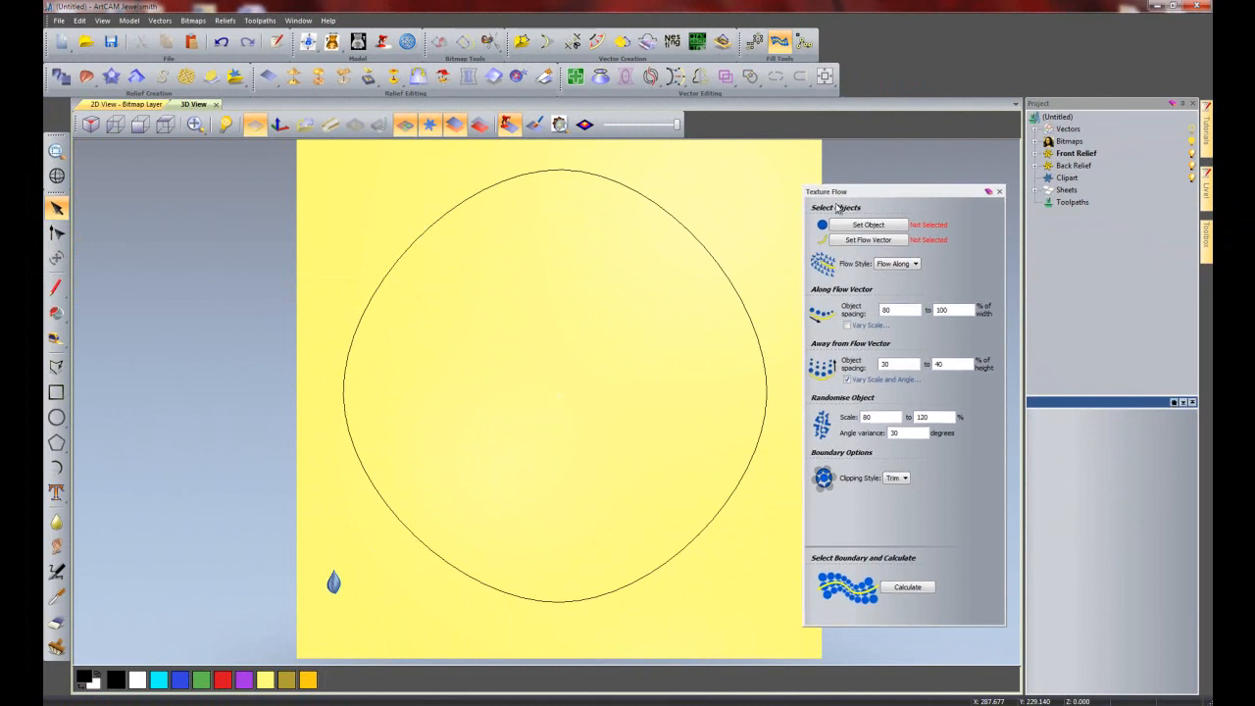
click(336, 586)
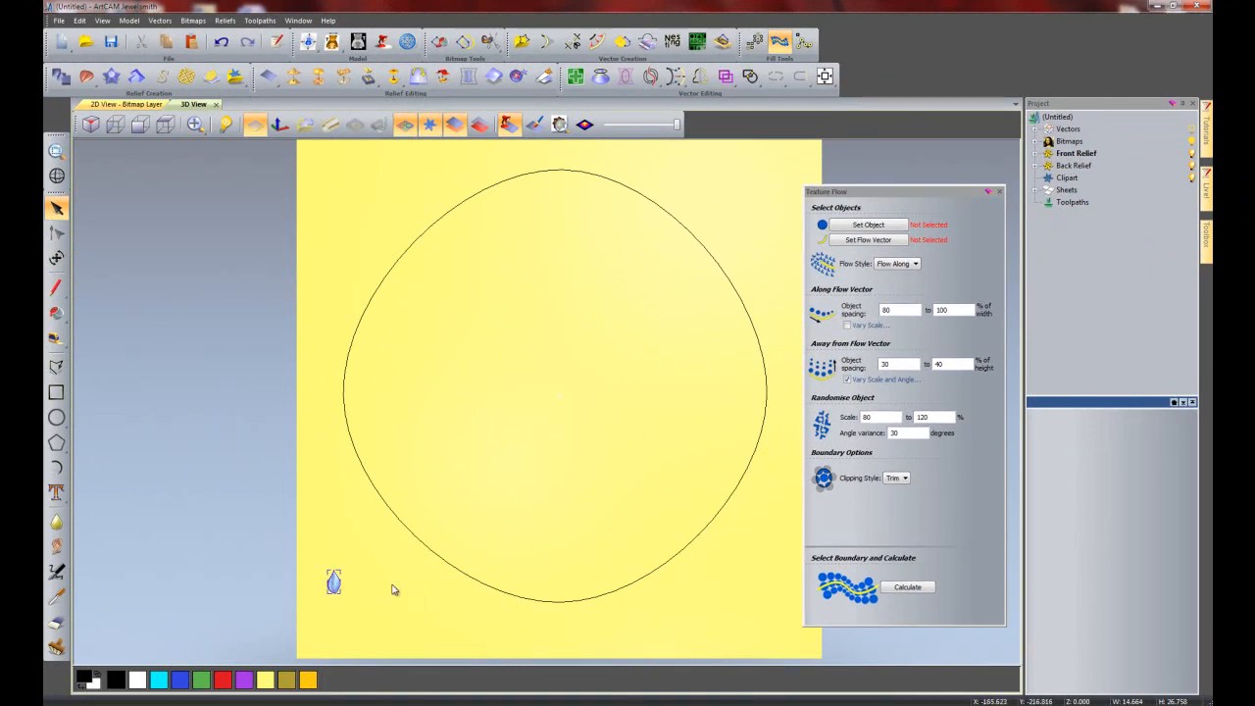
click(869, 226)
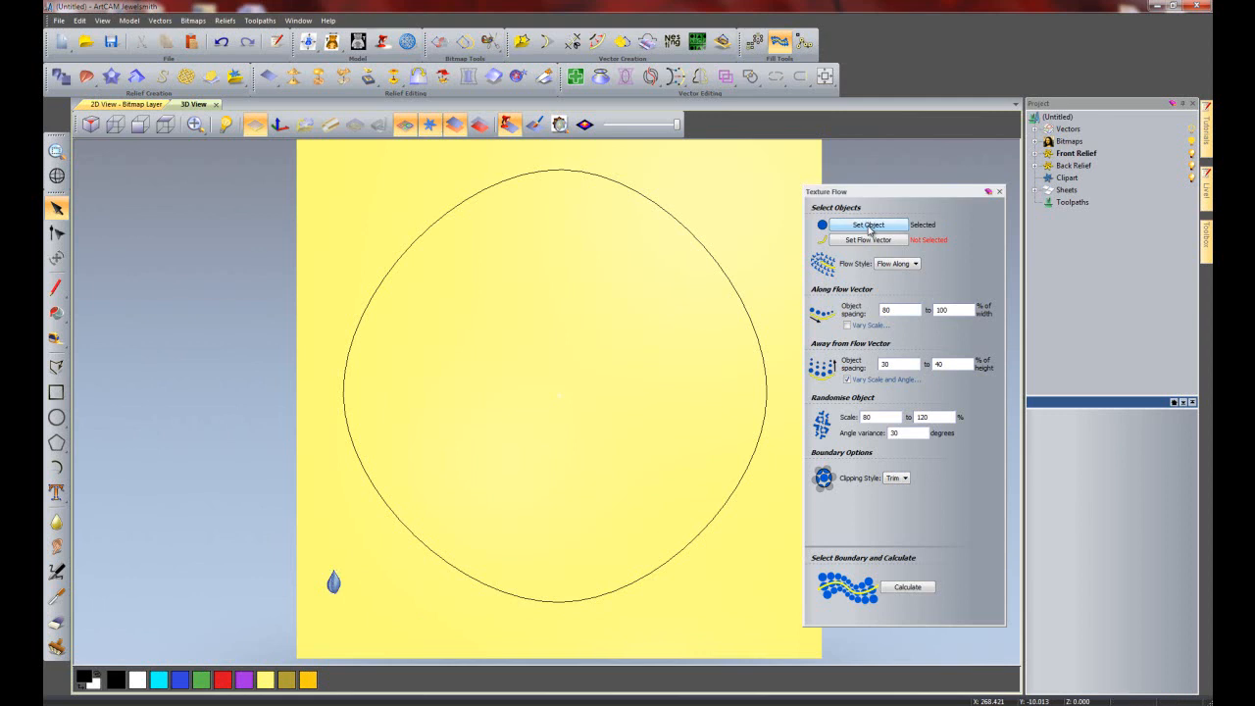
click(702, 243)
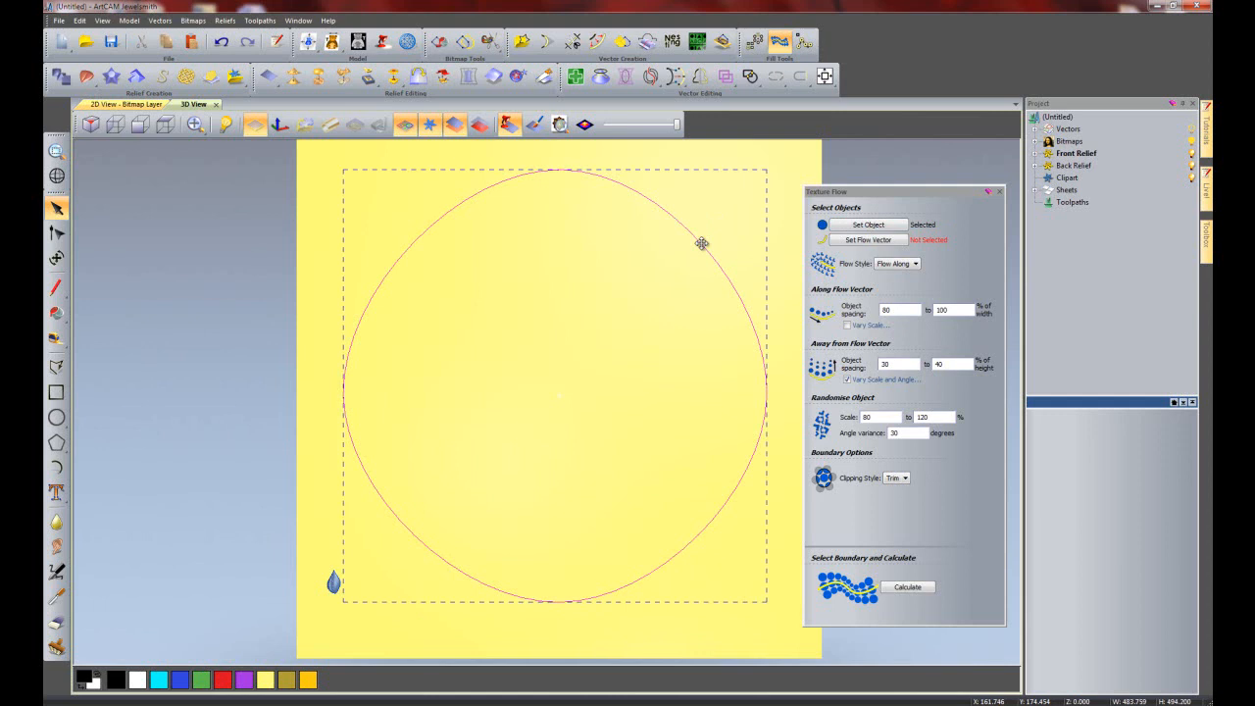
click(867, 241)
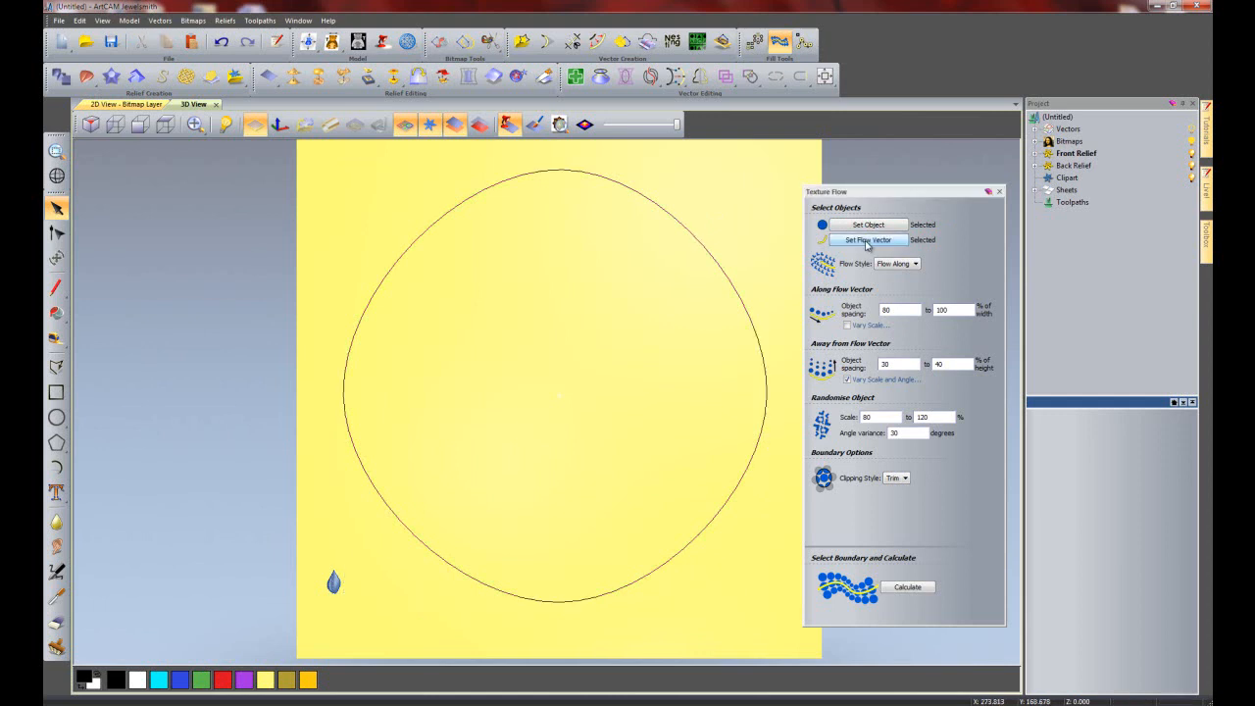
- Set the Texture Flow clipping style to Keep, calculate the leaf fill inside the closed curve, and close the tool
click(898, 311)
click(849, 381)
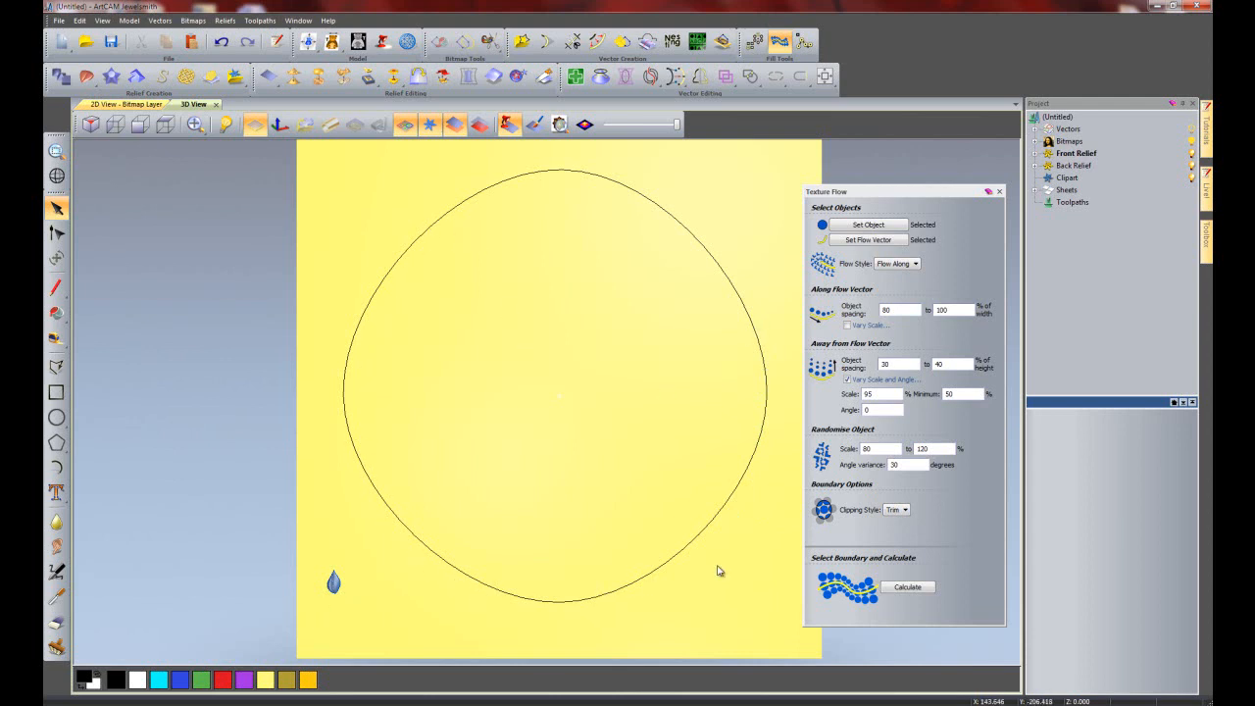
click(889, 518)
click(894, 535)
click(766, 432)
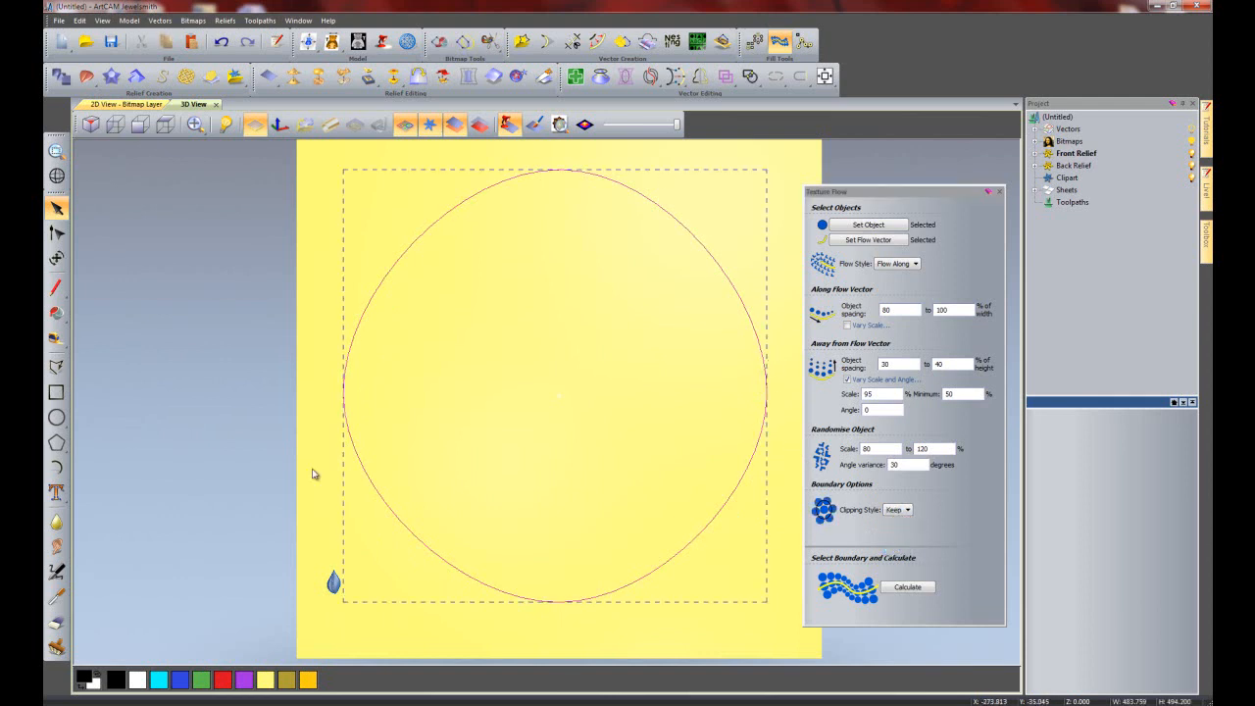
click(904, 589)
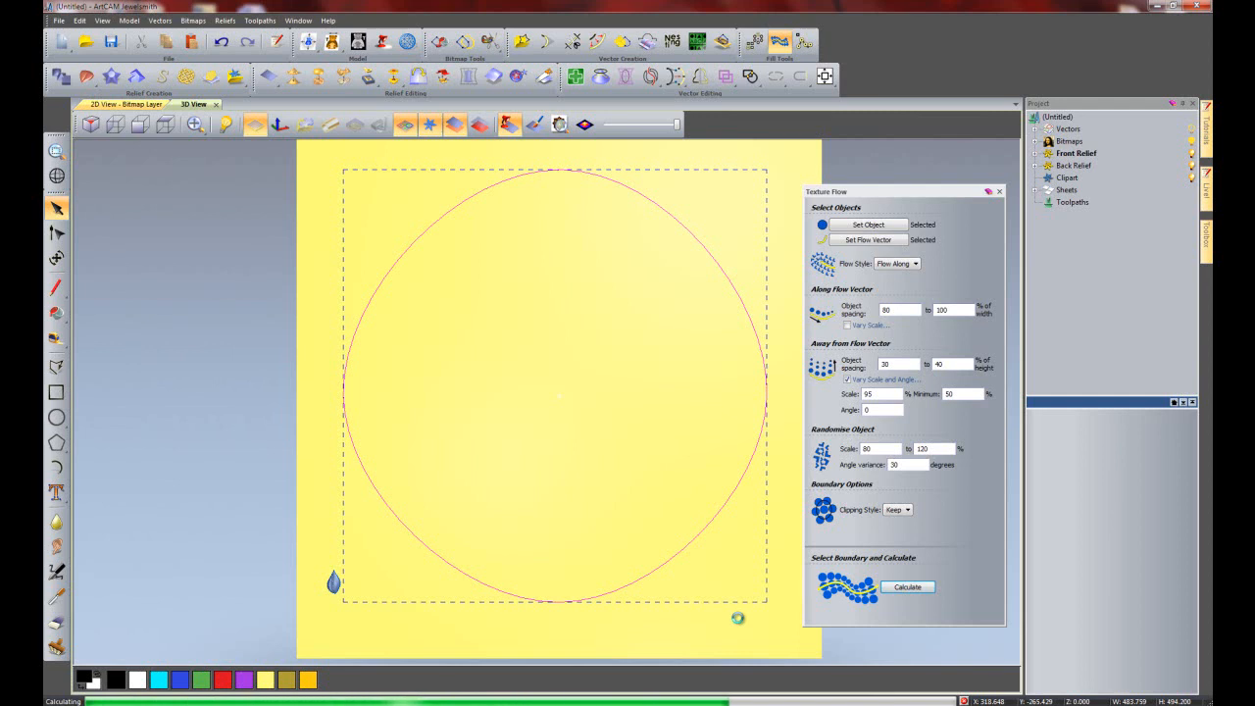
click(677, 630)
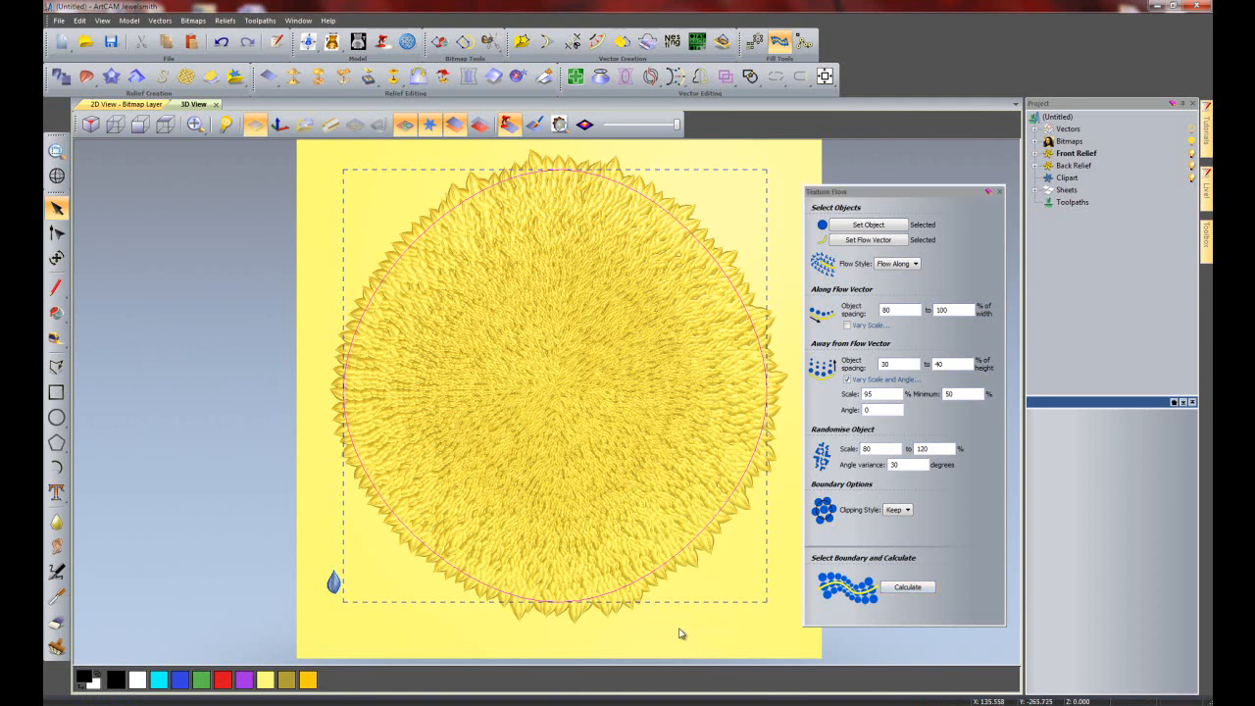
click(683, 555)
click(1000, 191)
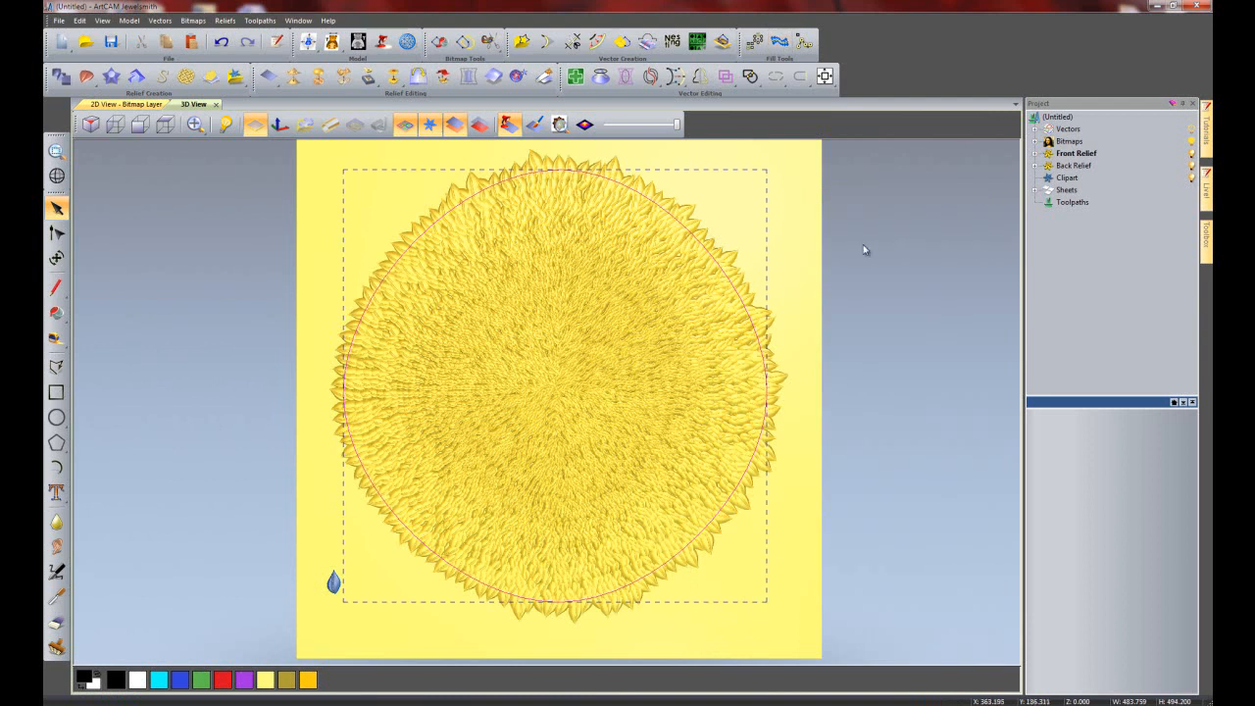
- Delete the closed curve vector around the leaf texture
click(835, 296)
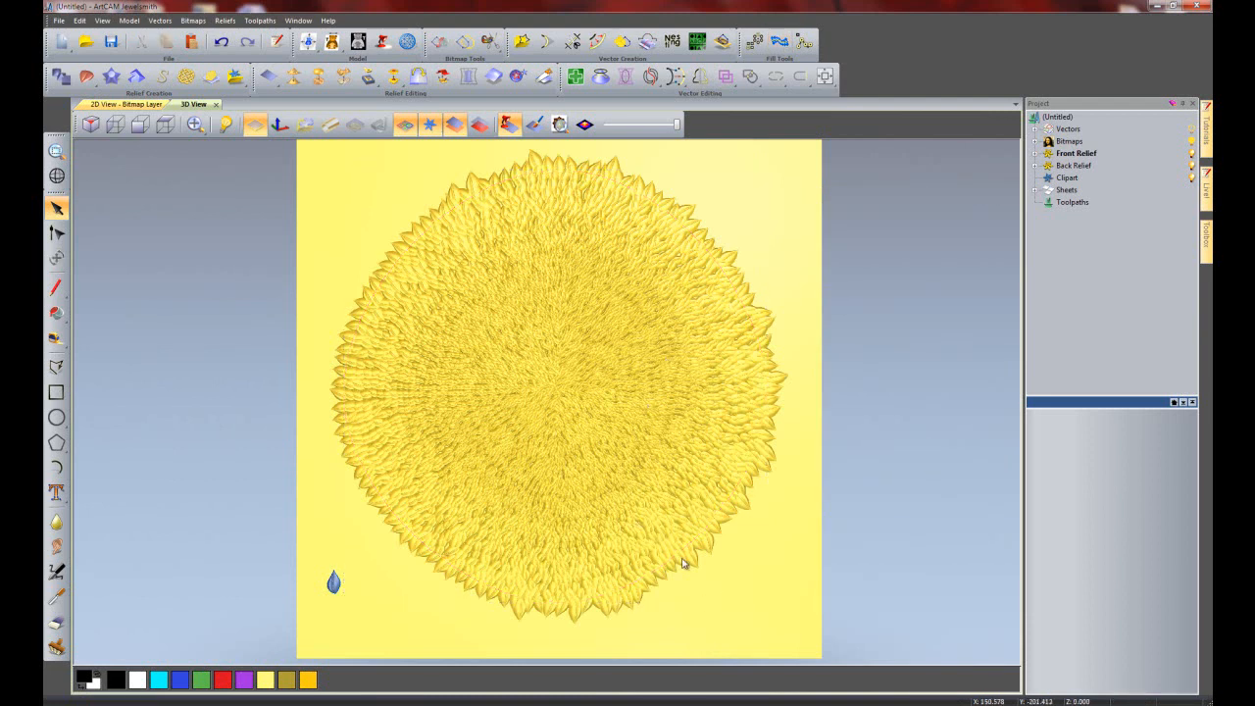
mouse_move(690, 501)
mouse_down()
mouse_move(709, 413)
mouse_move(723, 434)
mouse_move(667, 499)
mouse_move(676, 484)
mouse_up()
scroll(594, 429, down, 3)
scroll(536, 411, up, 4)
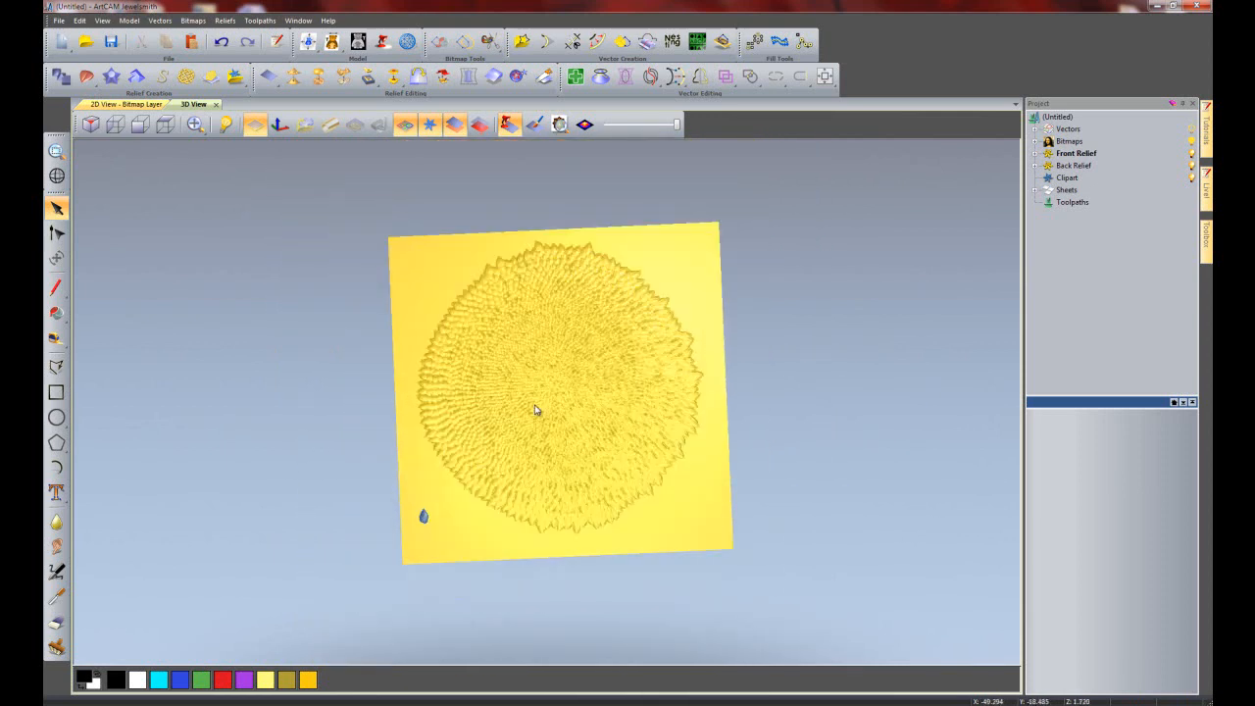
scroll(592, 422, down, 1)
drag(661, 392, 723, 418)
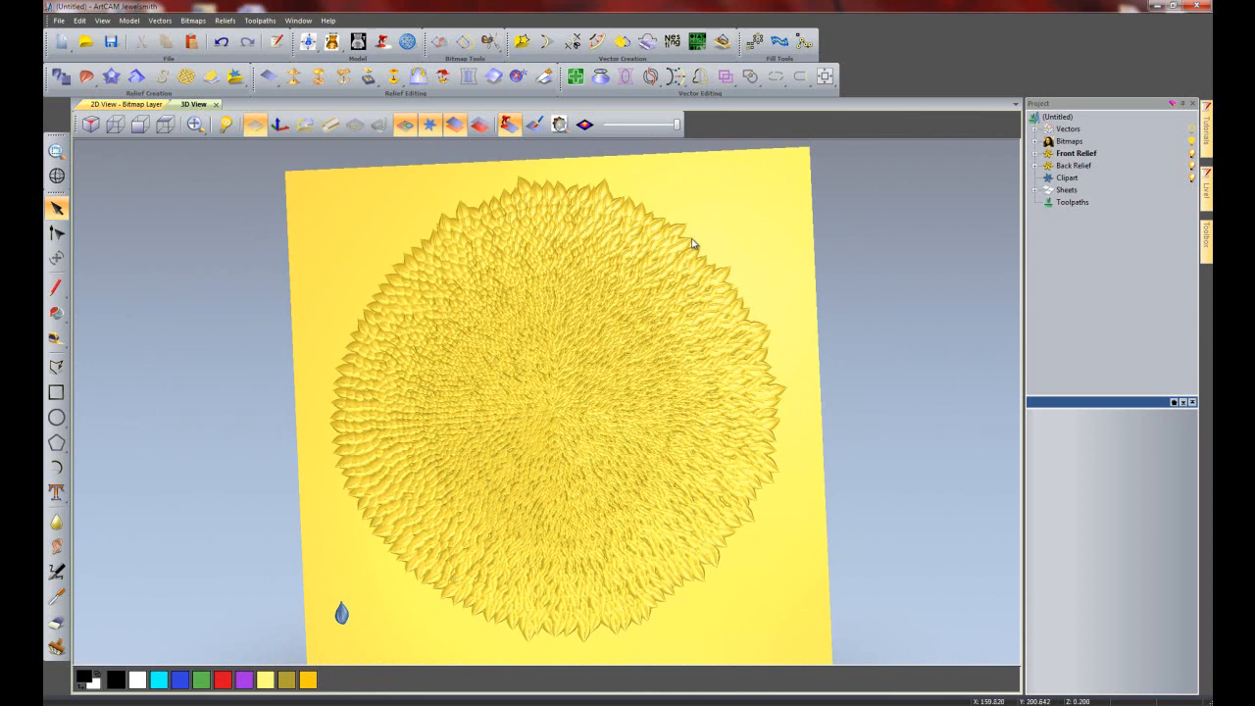
- Create a smooth vector boundary around the composite relief and deselect the resulting vectors
click(723, 43)
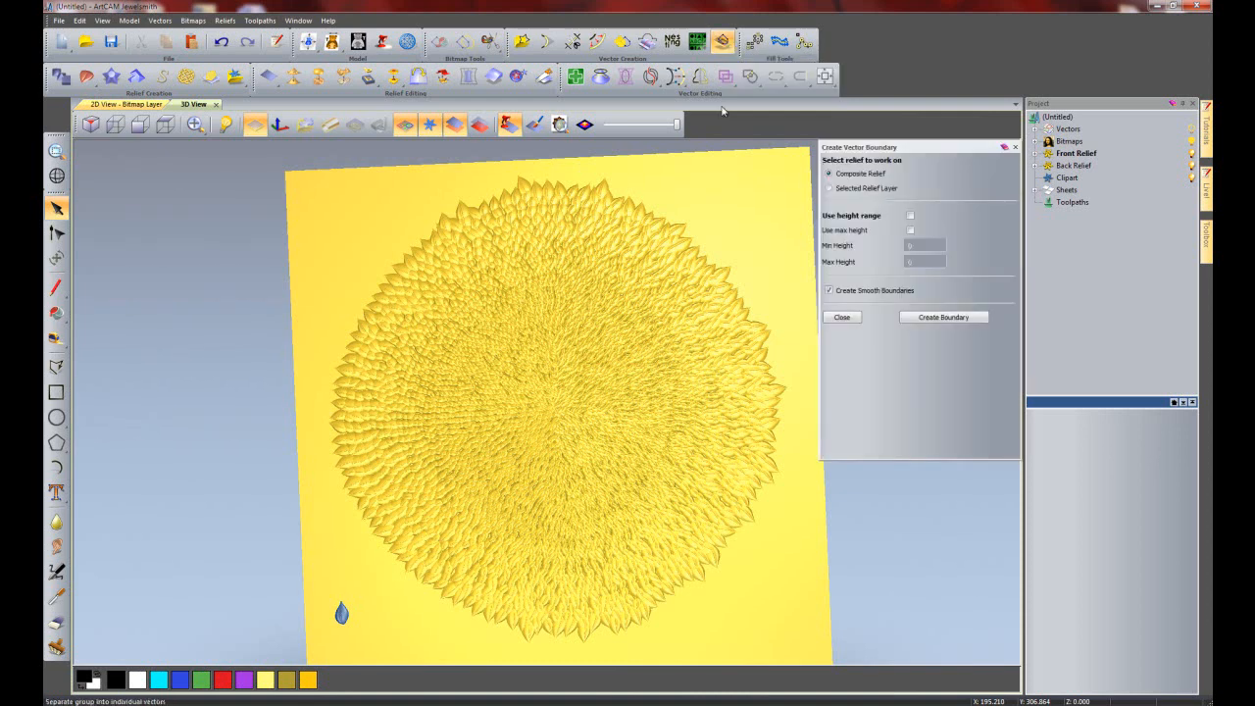
click(933, 319)
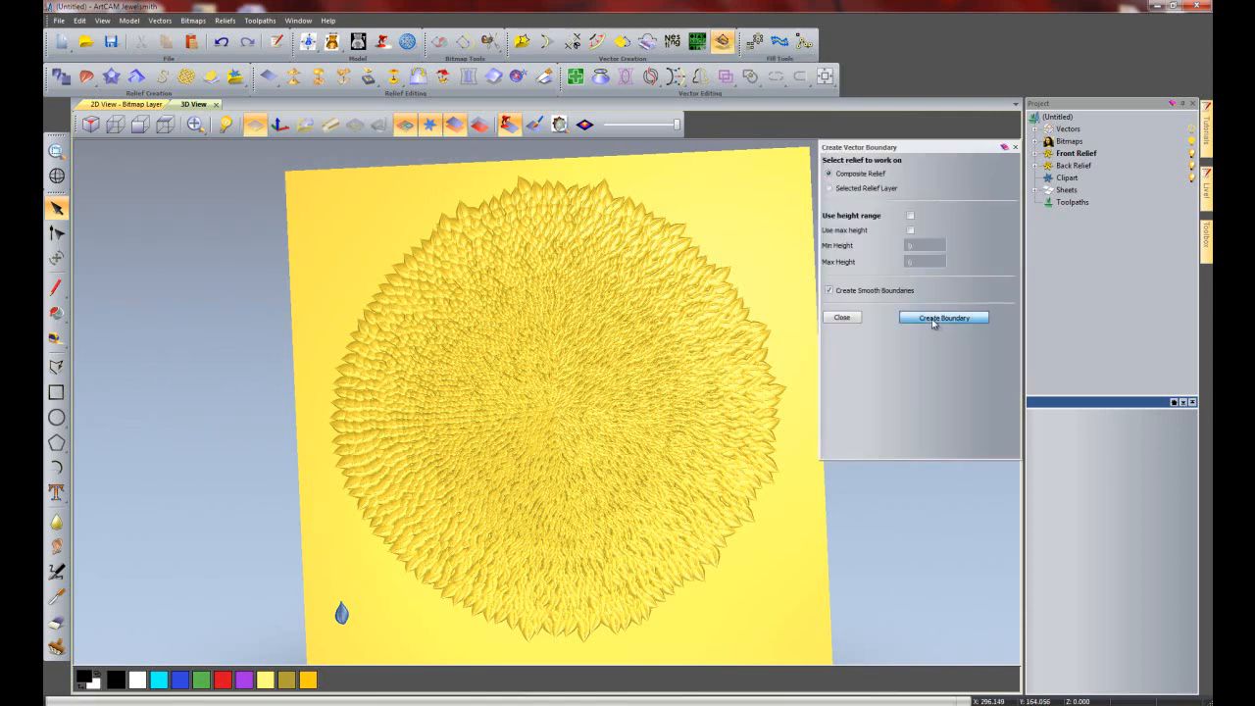
click(1015, 147)
click(803, 258)
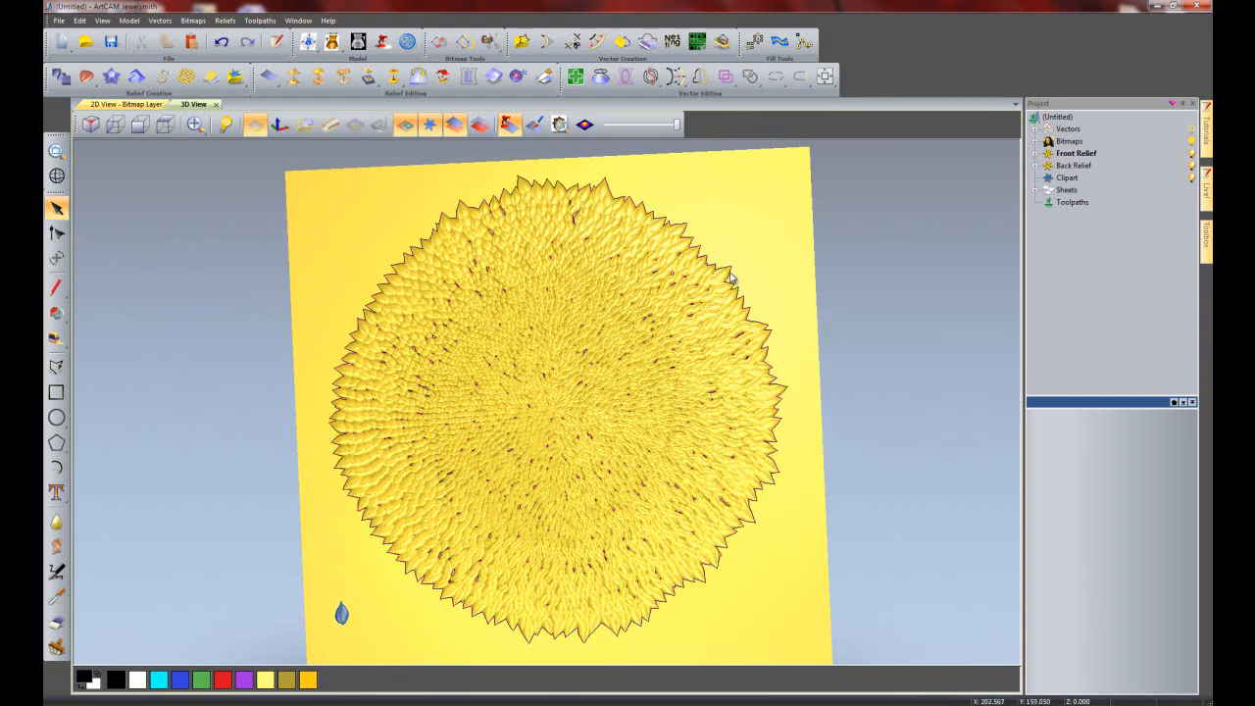
- Add a round shape with a 10° angle and no height limit to the relief inside the boundary vectors
click(730, 280)
drag(667, 230, 925, 228)
click(799, 261)
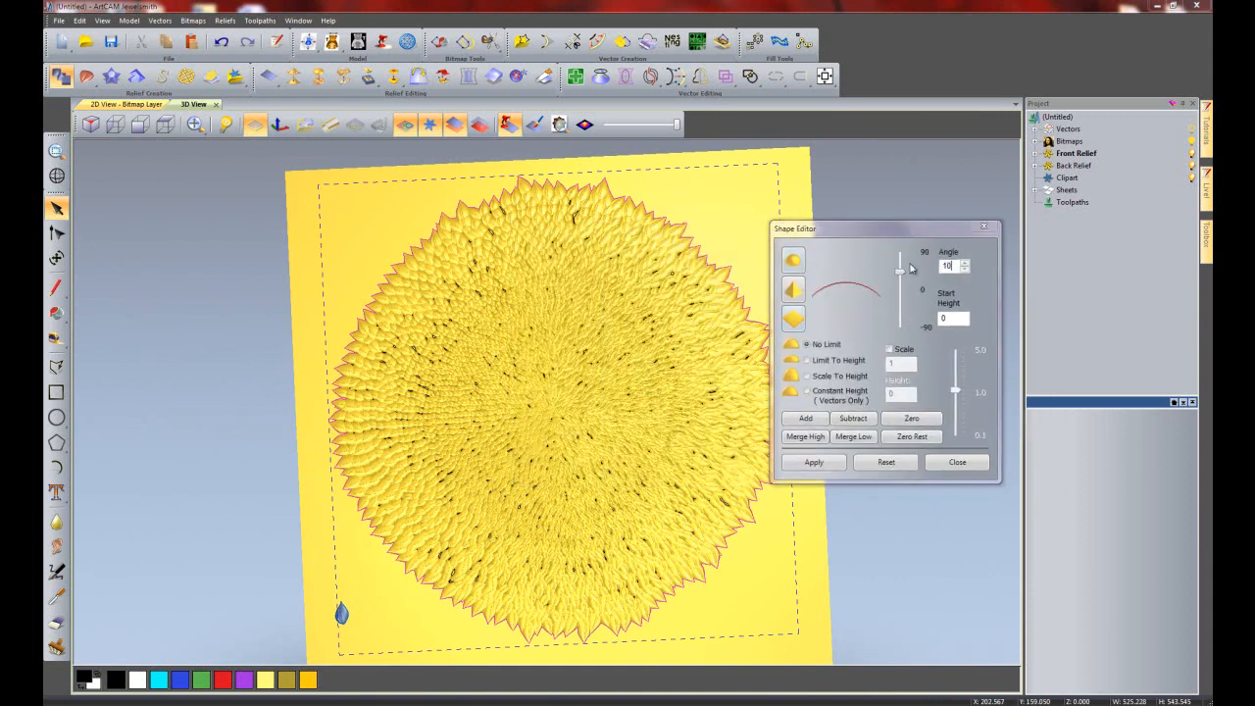
click(814, 419)
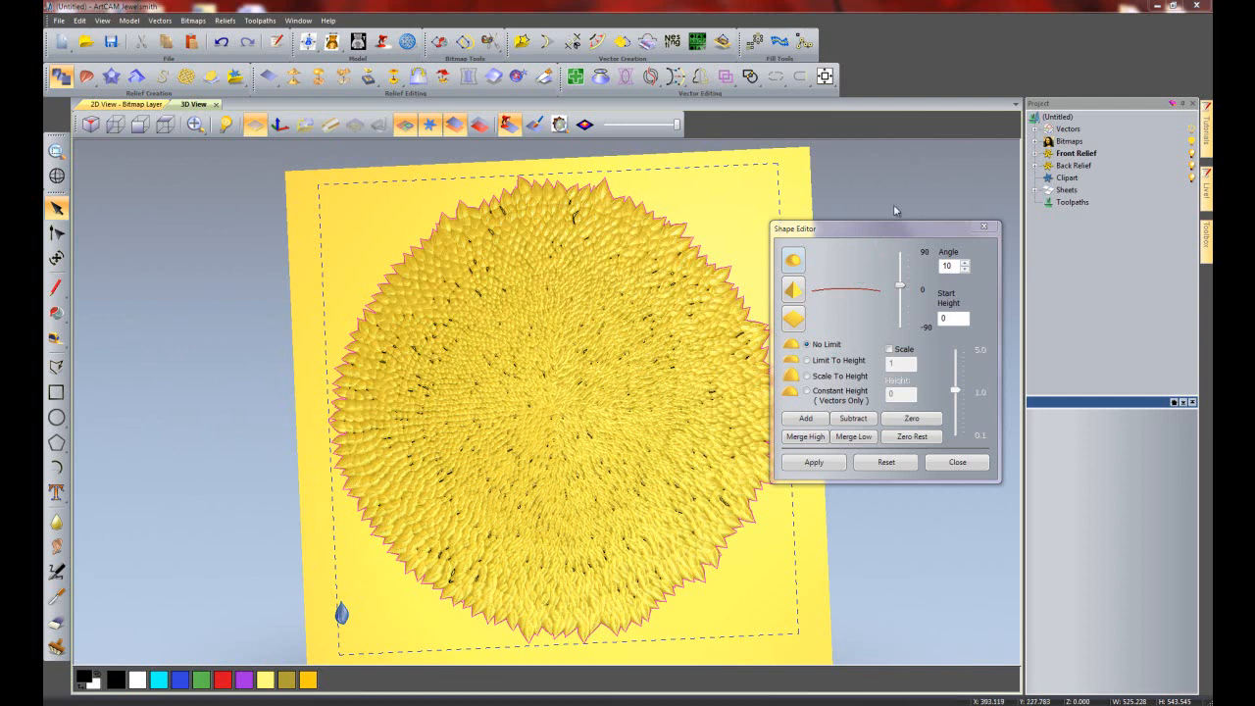
click(956, 462)
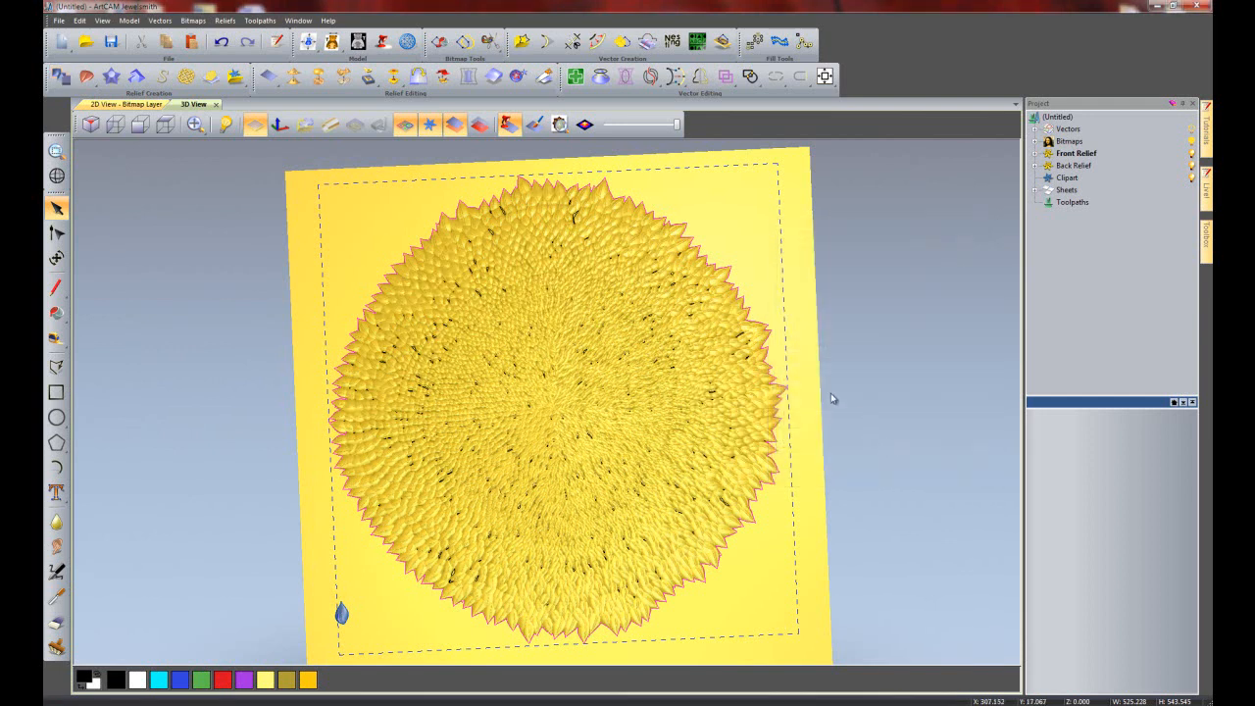
- Deselect the boundary vectors and hide the relief clipart display while keeping the vectors shown
click(371, 272)
drag(637, 485, 315, 390)
click(406, 124)
drag(465, 334, 566, 579)
click(405, 125)
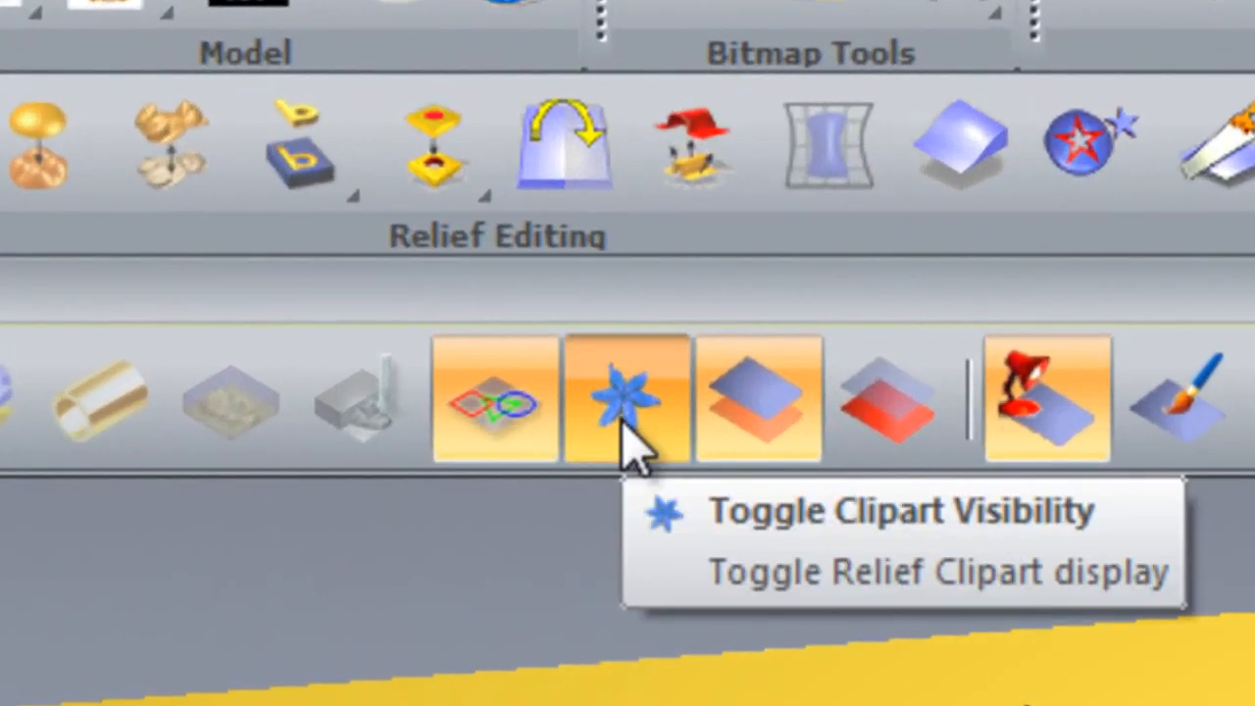
click(622, 422)
click(622, 421)
click(623, 422)
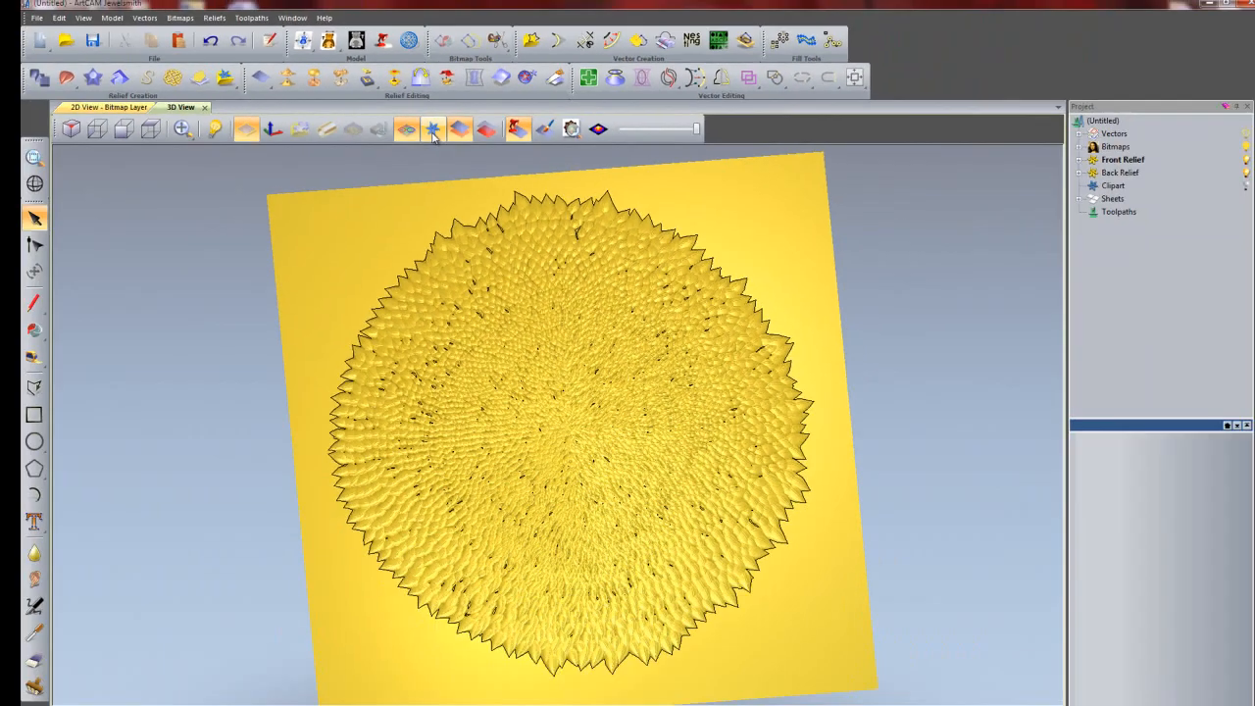
click(432, 134)
click(433, 133)
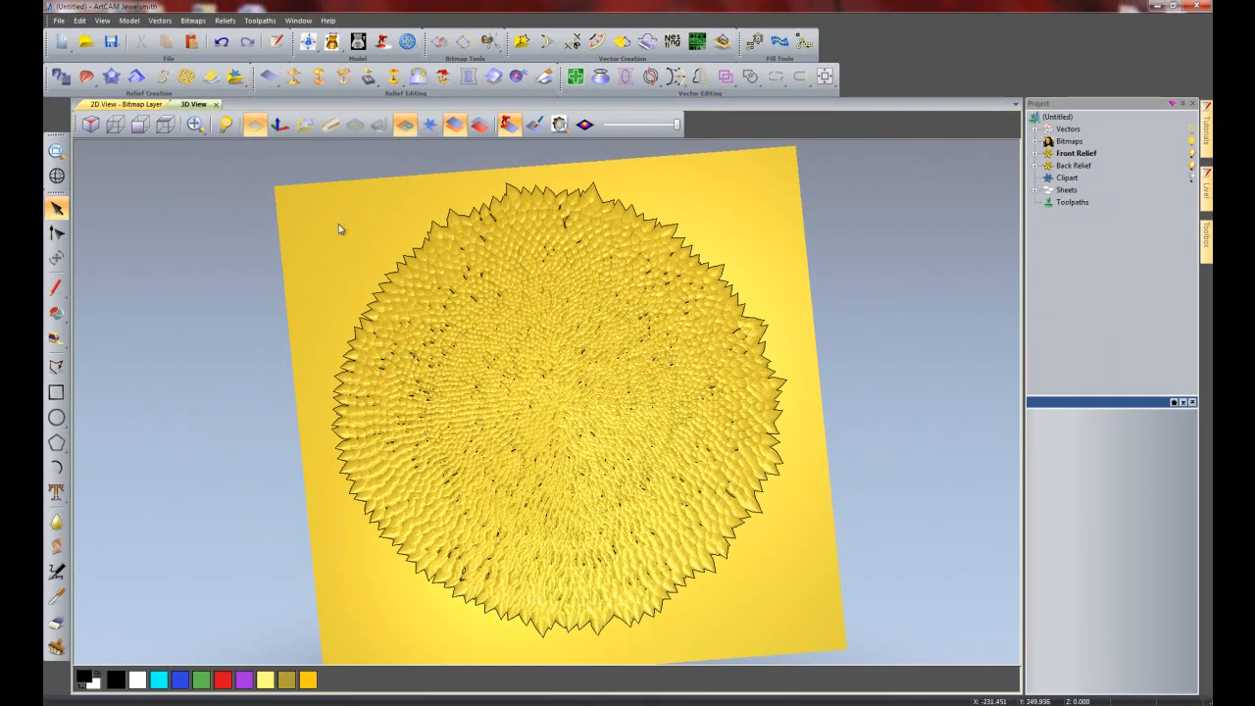
- Delete all the boundary vectors and turn the relief clipart display back on
key(ctrl+a)
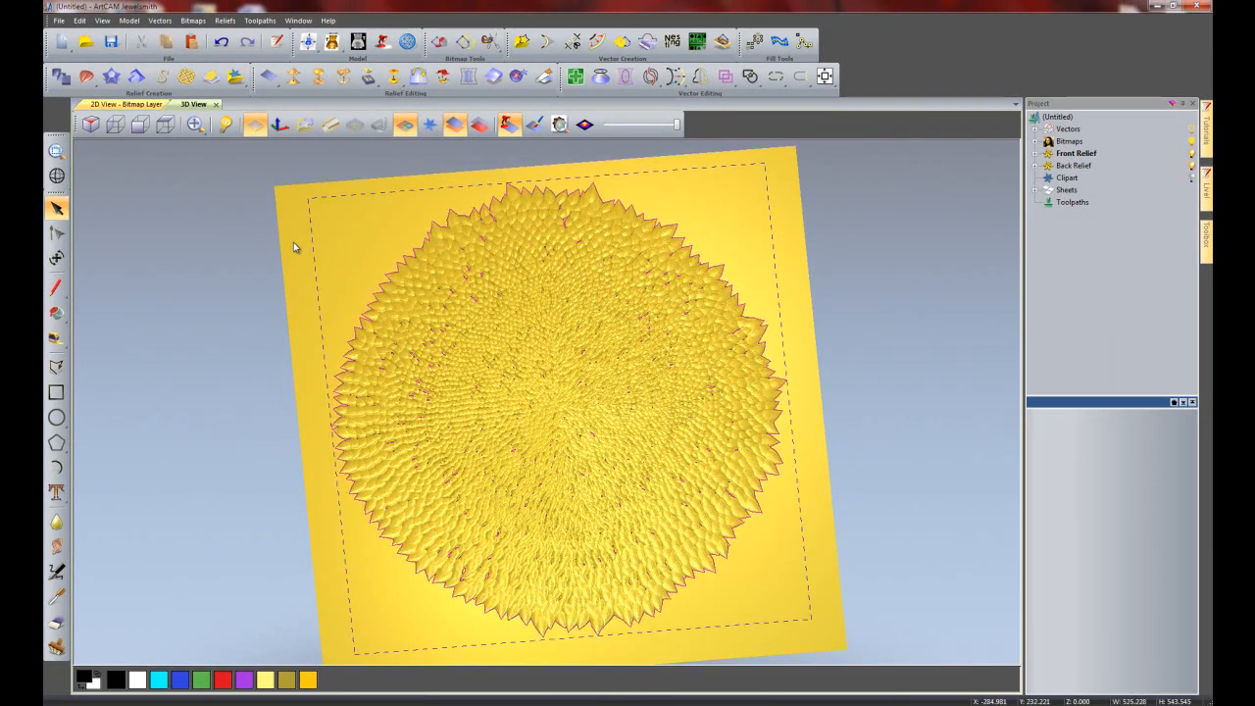
click(293, 242)
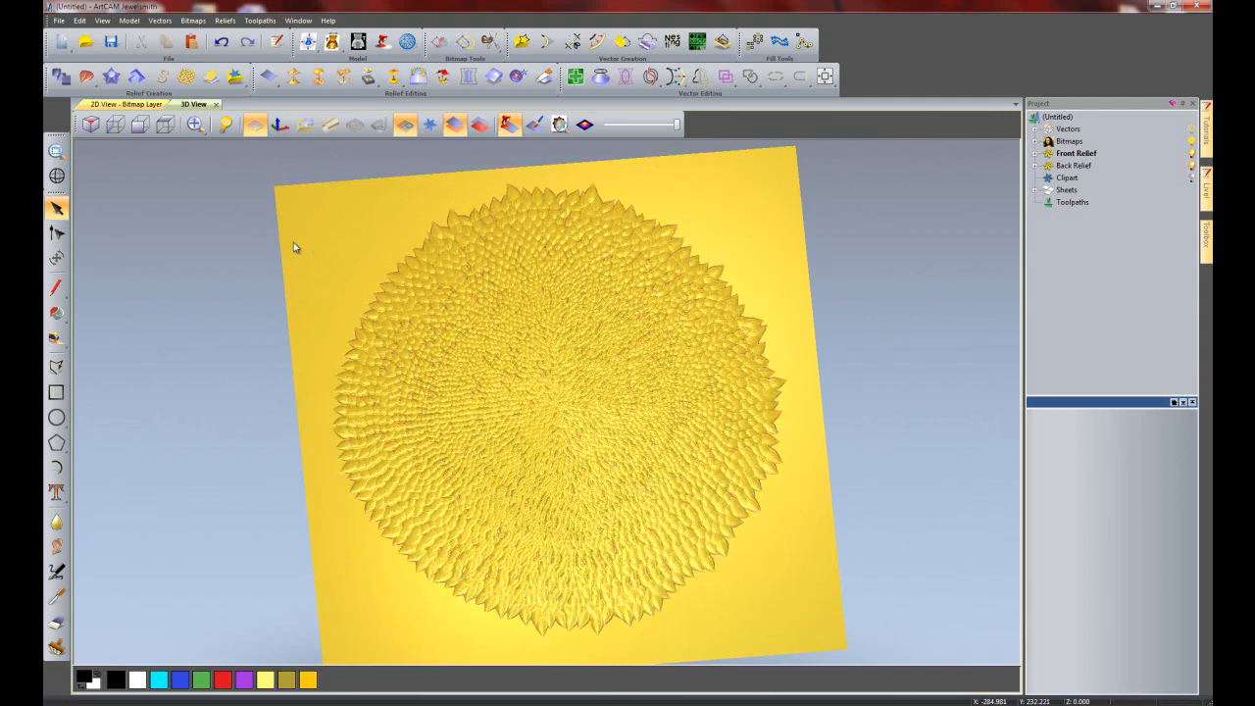
click(429, 124)
- Examine the small leaf clipart up close and the domed leaf texture with the clipart display off and on
drag(340, 615, 393, 482)
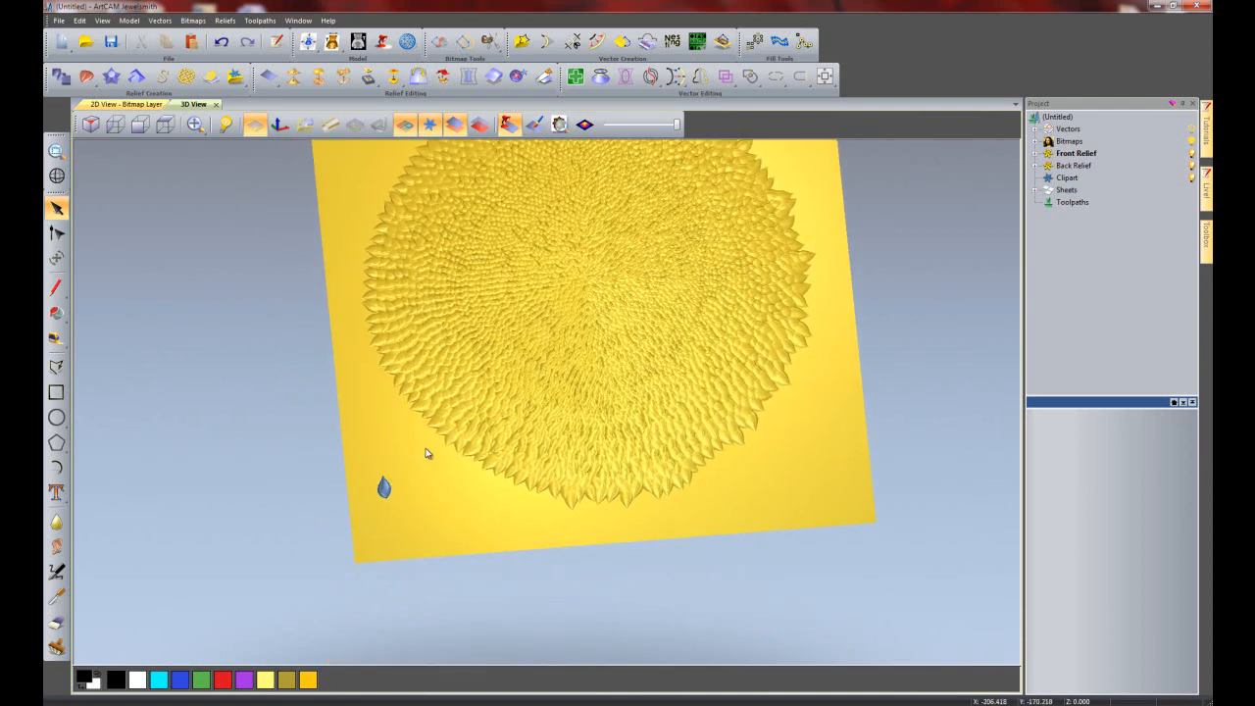
scroll(358, 491, up, 10)
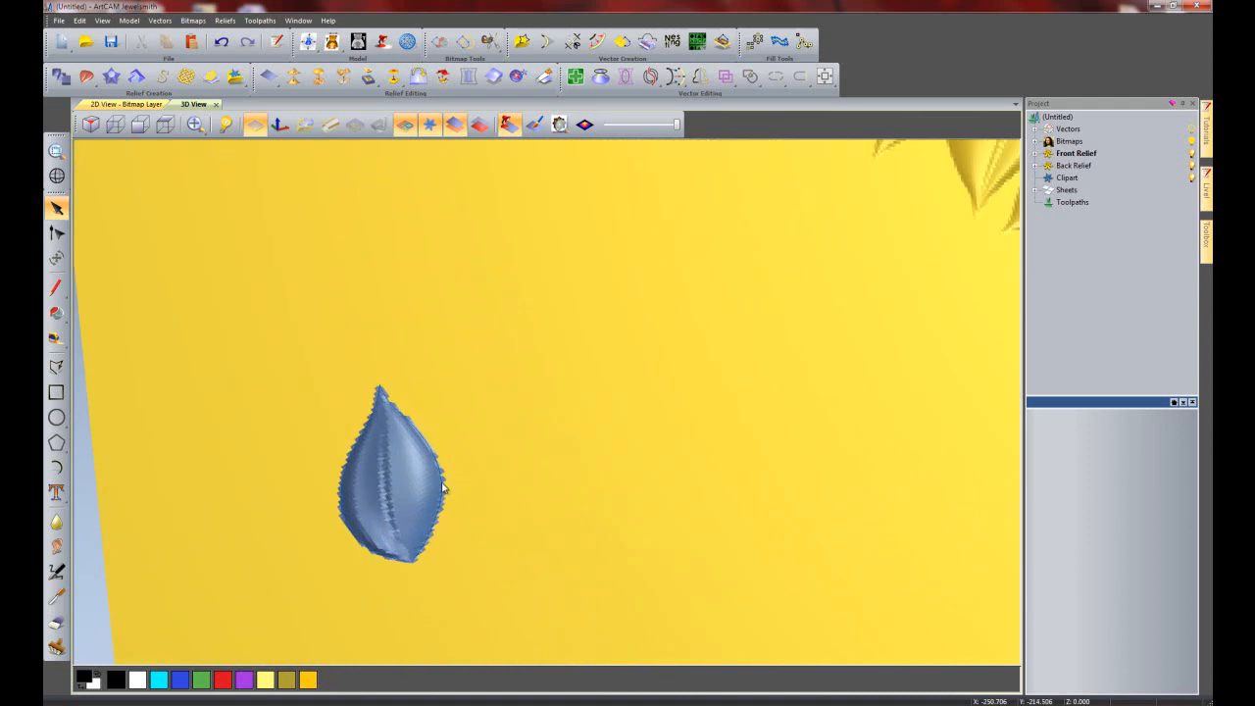
click(441, 488)
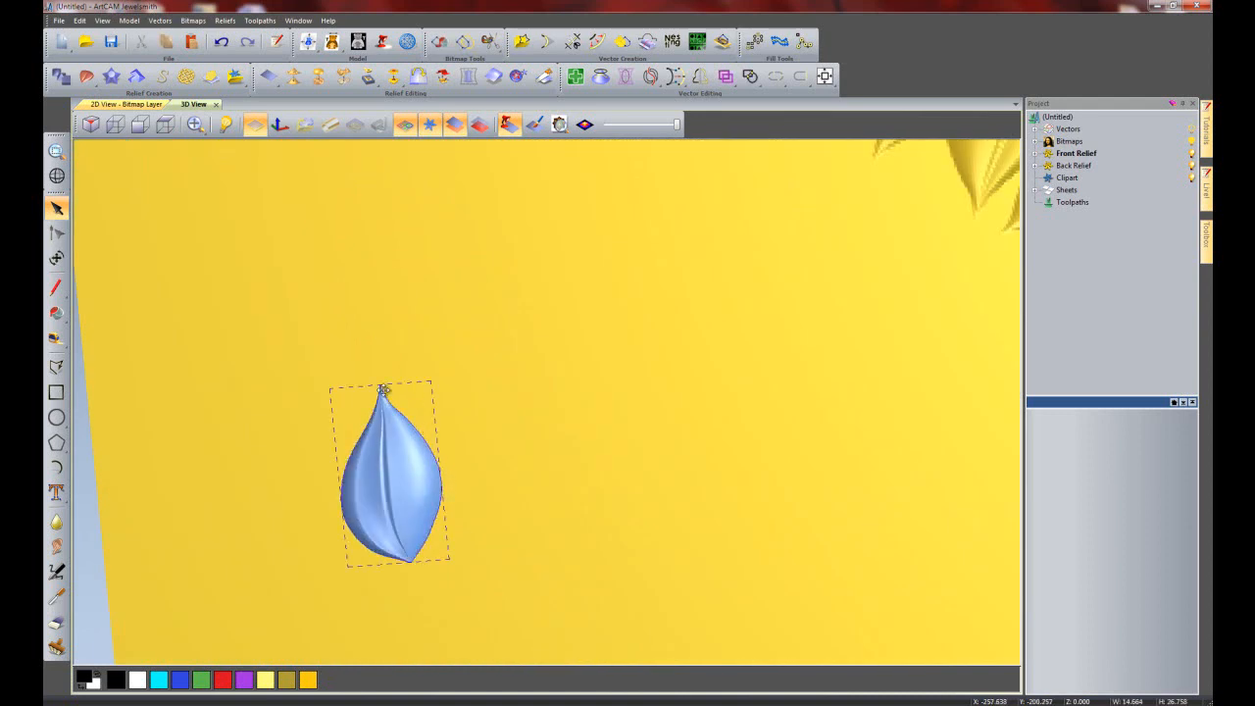
click(537, 508)
scroll(525, 482, down, 4)
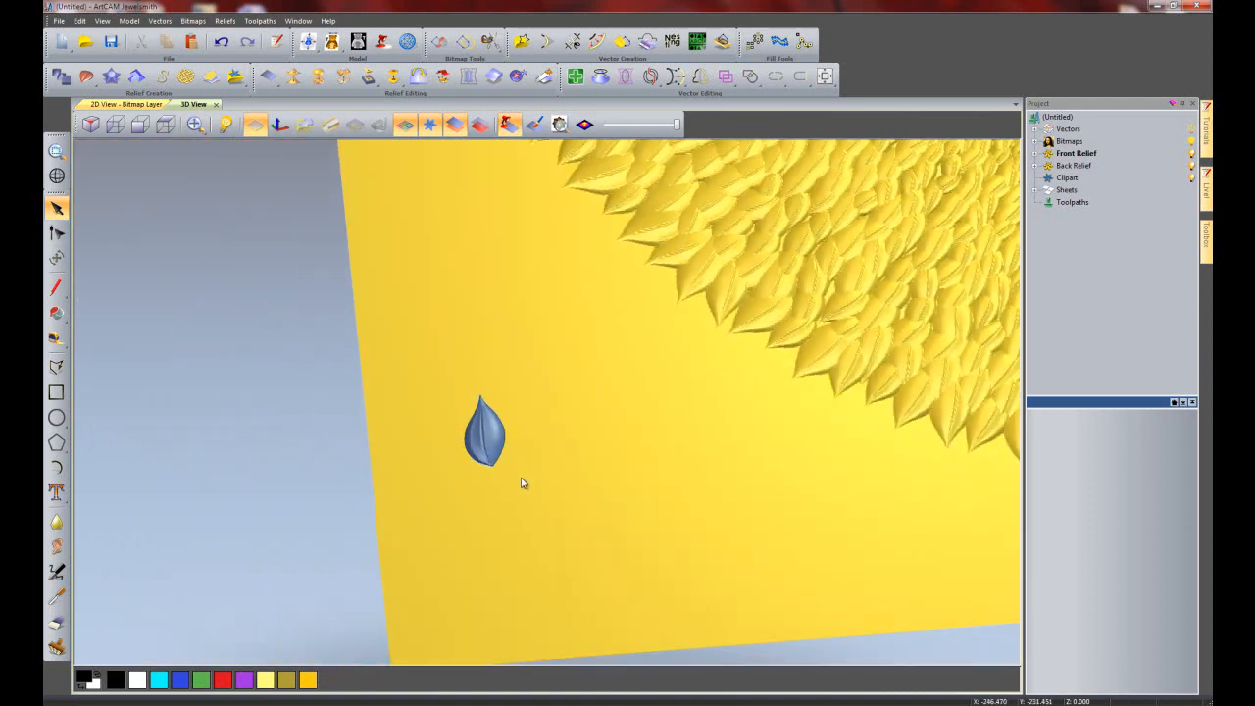
scroll(589, 441, down, 4)
middle_drag(677, 362, 532, 523)
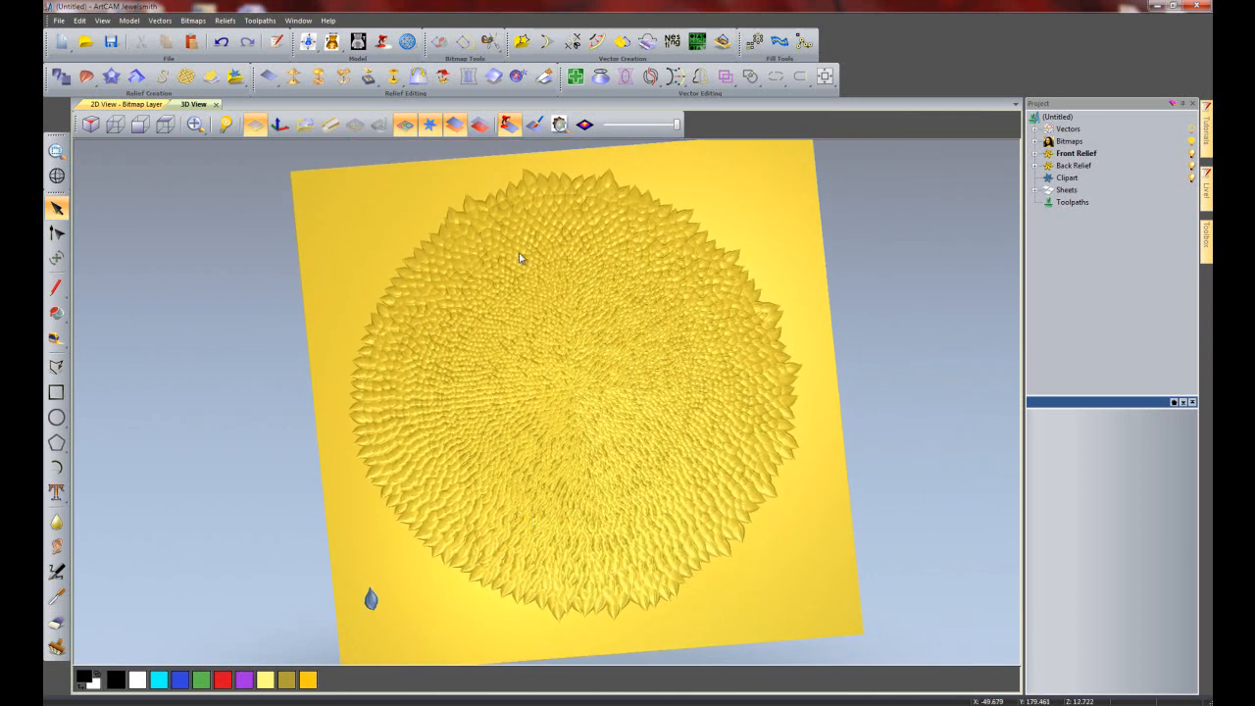
click(431, 127)
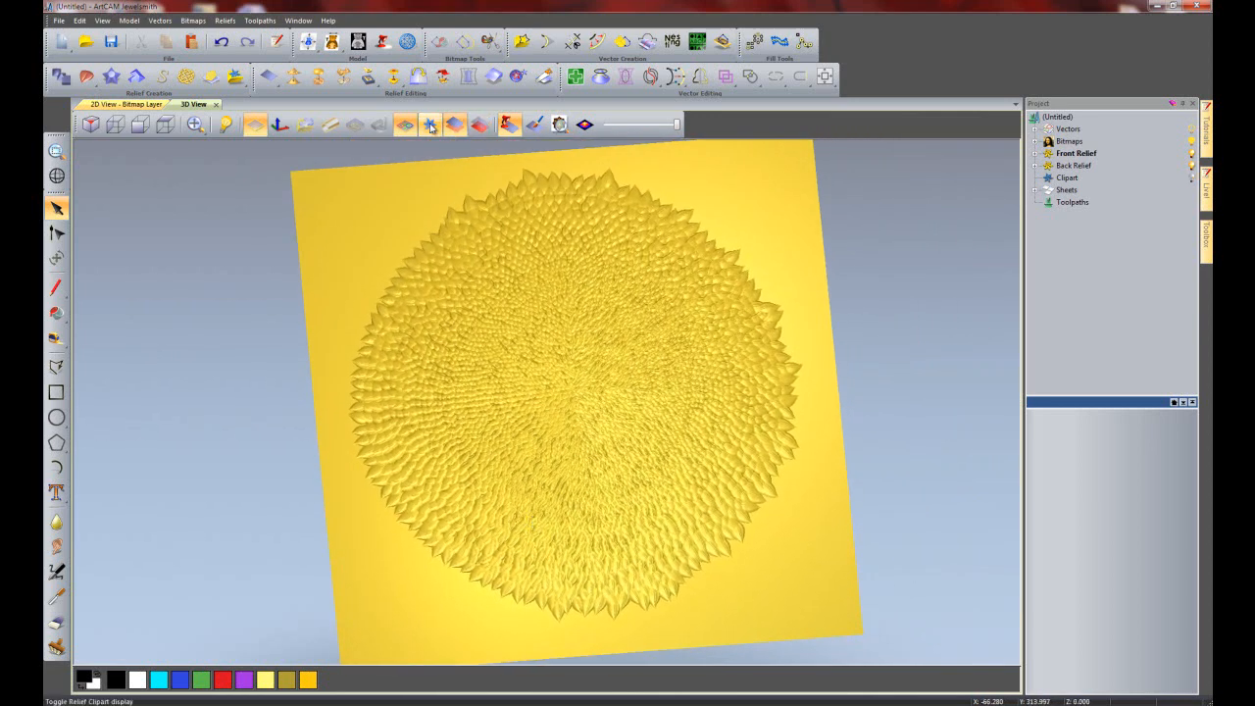
click(432, 126)
mouse_move(579, 333)
mouse_down()
mouse_move(591, 376)
mouse_move(591, 356)
mouse_up()
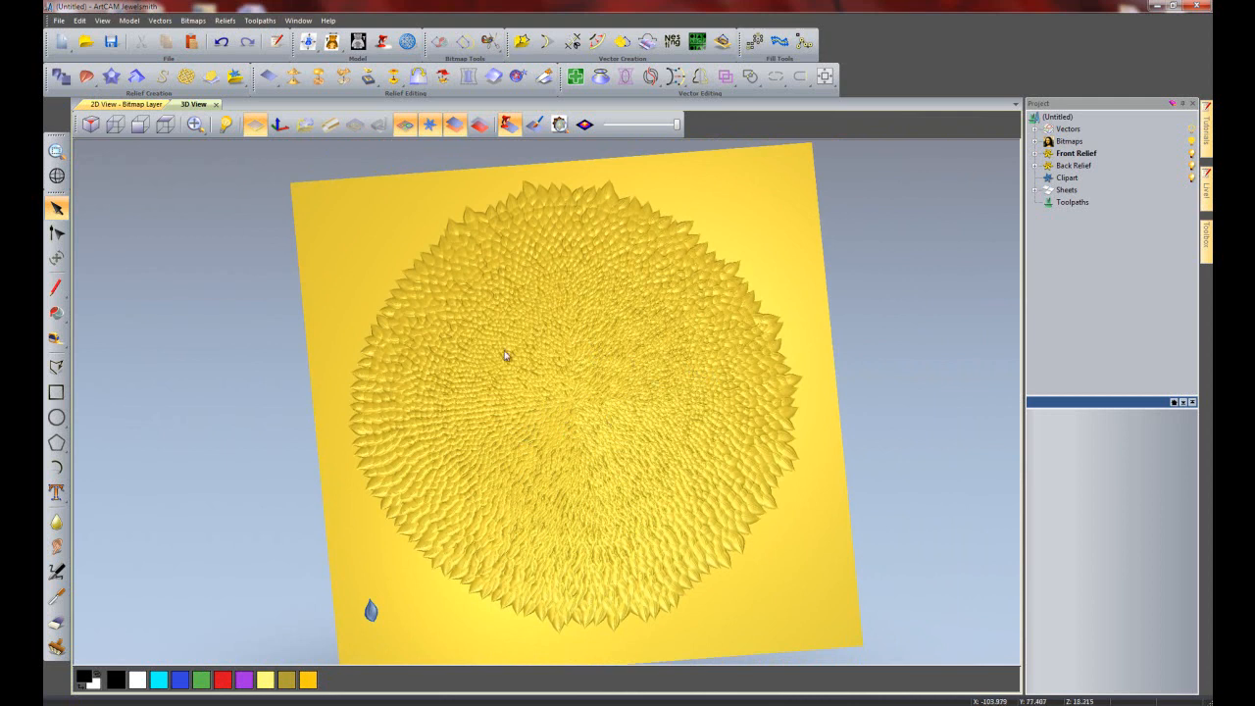
- Enlarge the leaf clipart proportionally to about 110 × 201 mm in the model's lower-left area, viewed from above
click(165, 125)
scroll(294, 579, up, 2)
scroll(402, 490, up, 3)
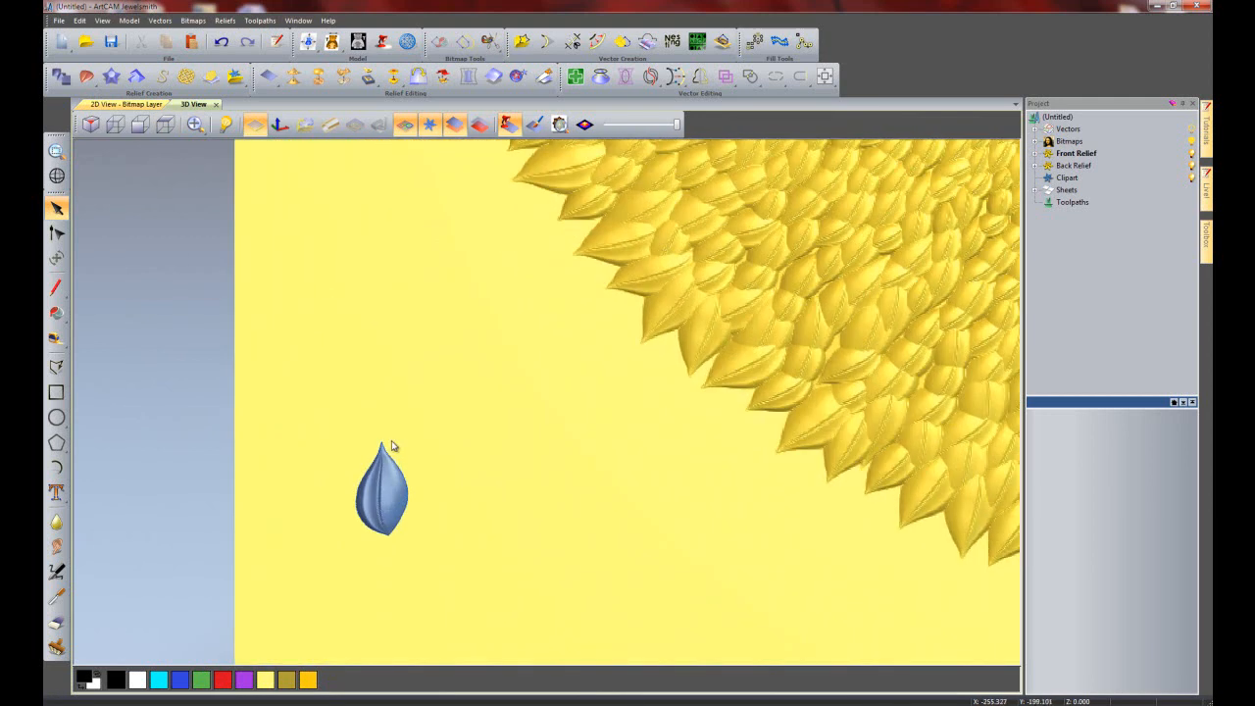
click(393, 459)
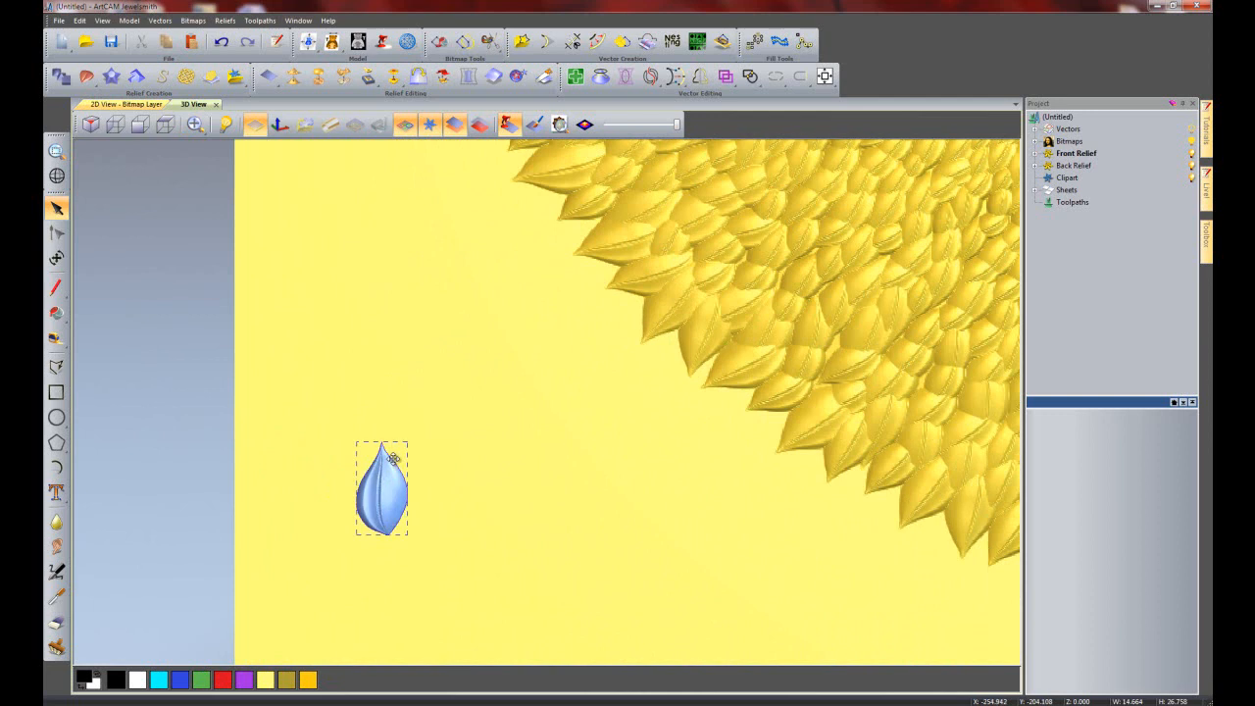
double_click(393, 459)
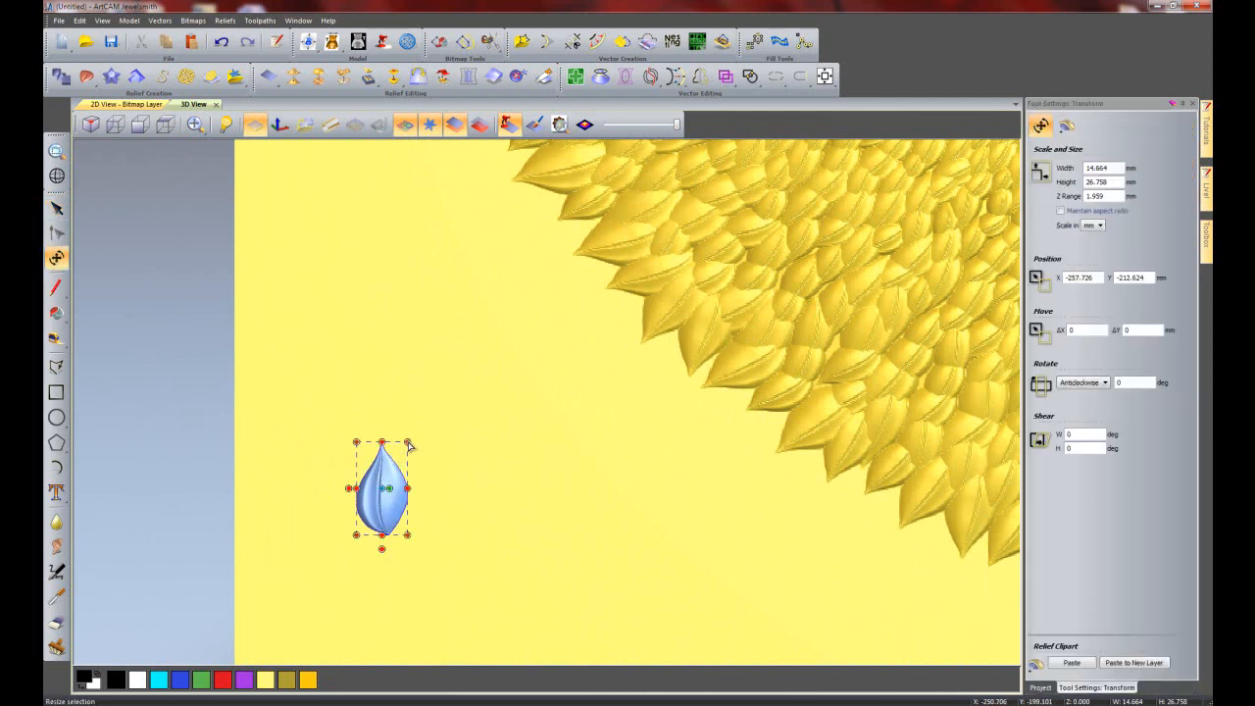
drag(409, 424, 586, 137)
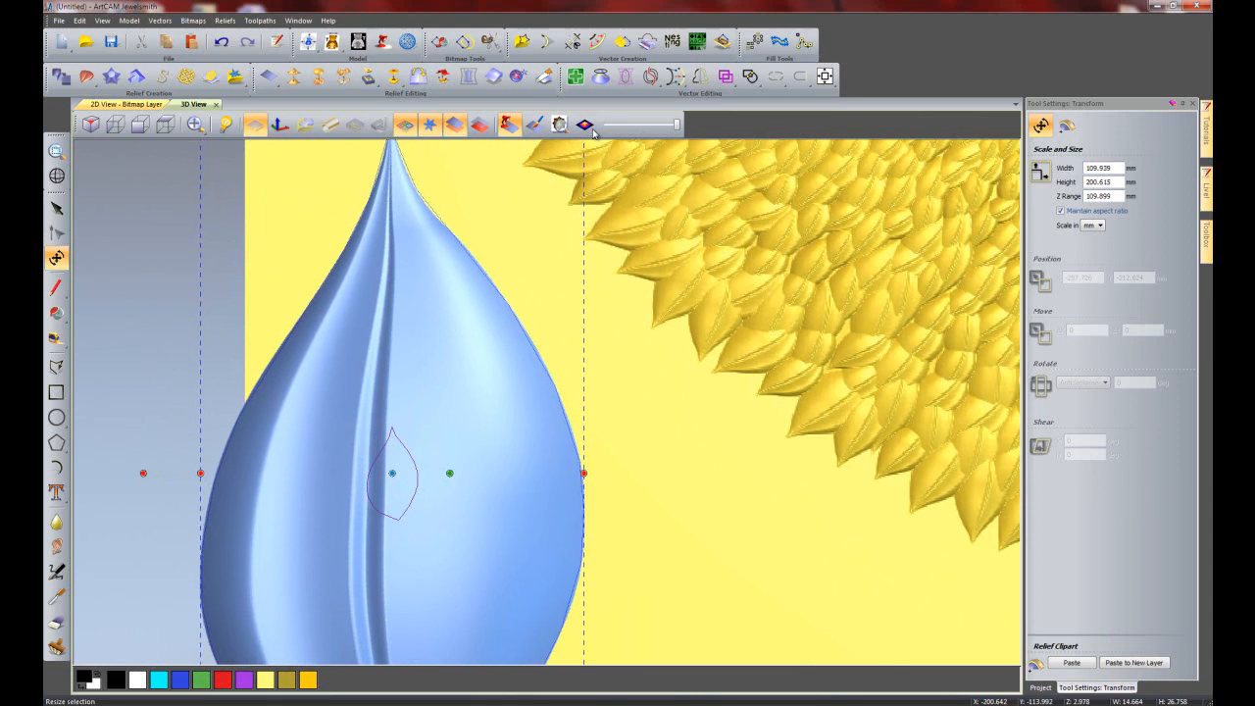
- Release the leaf clipart's aspect ratio and narrow it to about 41 mm wide, keeping its height
scroll(557, 356, down, 3)
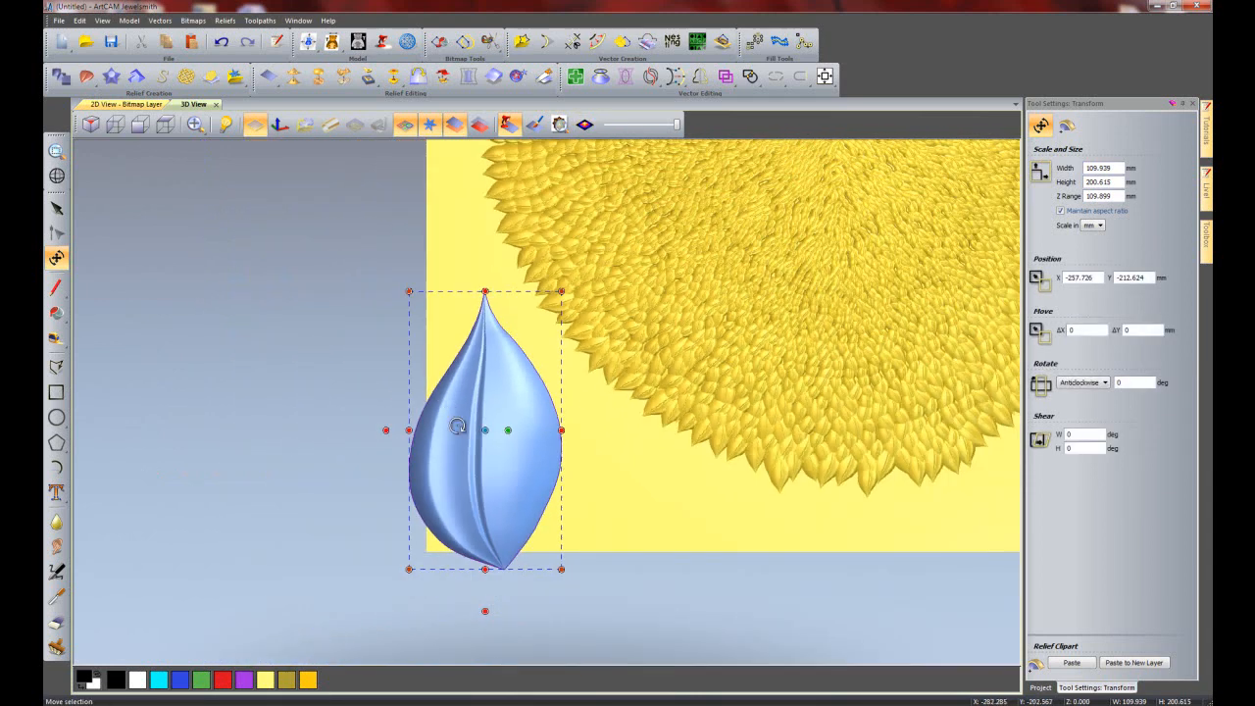
click(1061, 211)
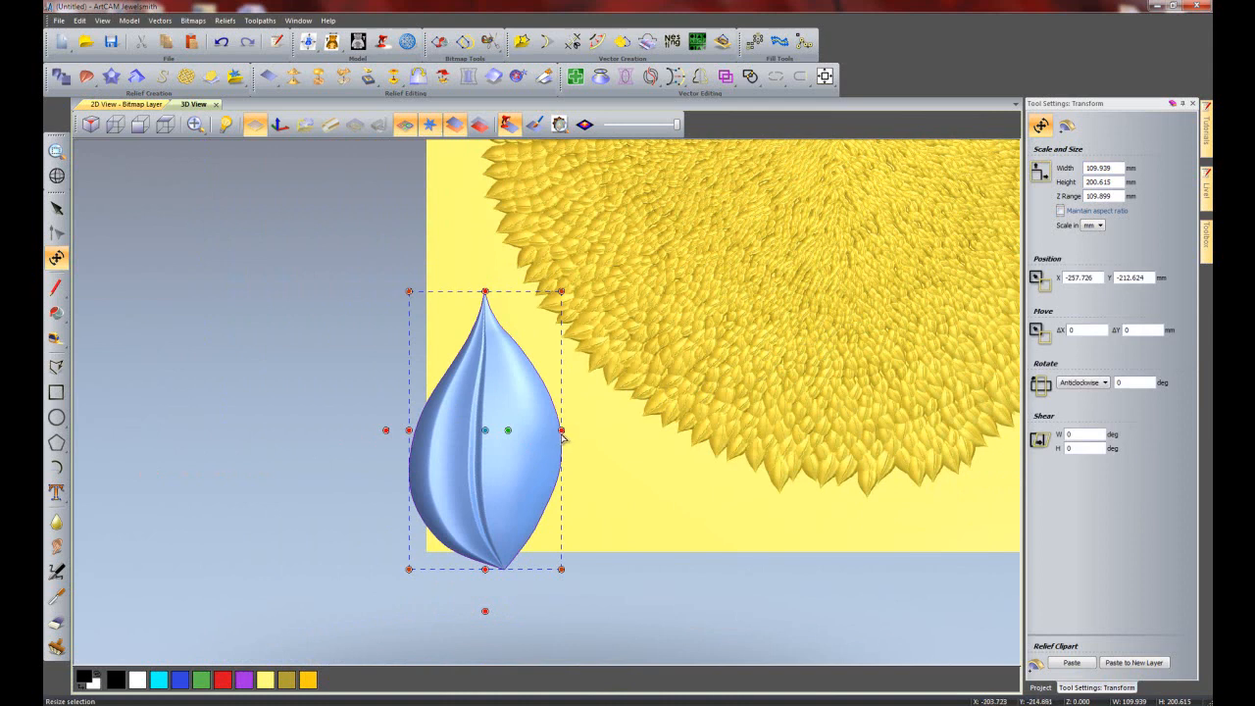
drag(563, 433, 515, 435)
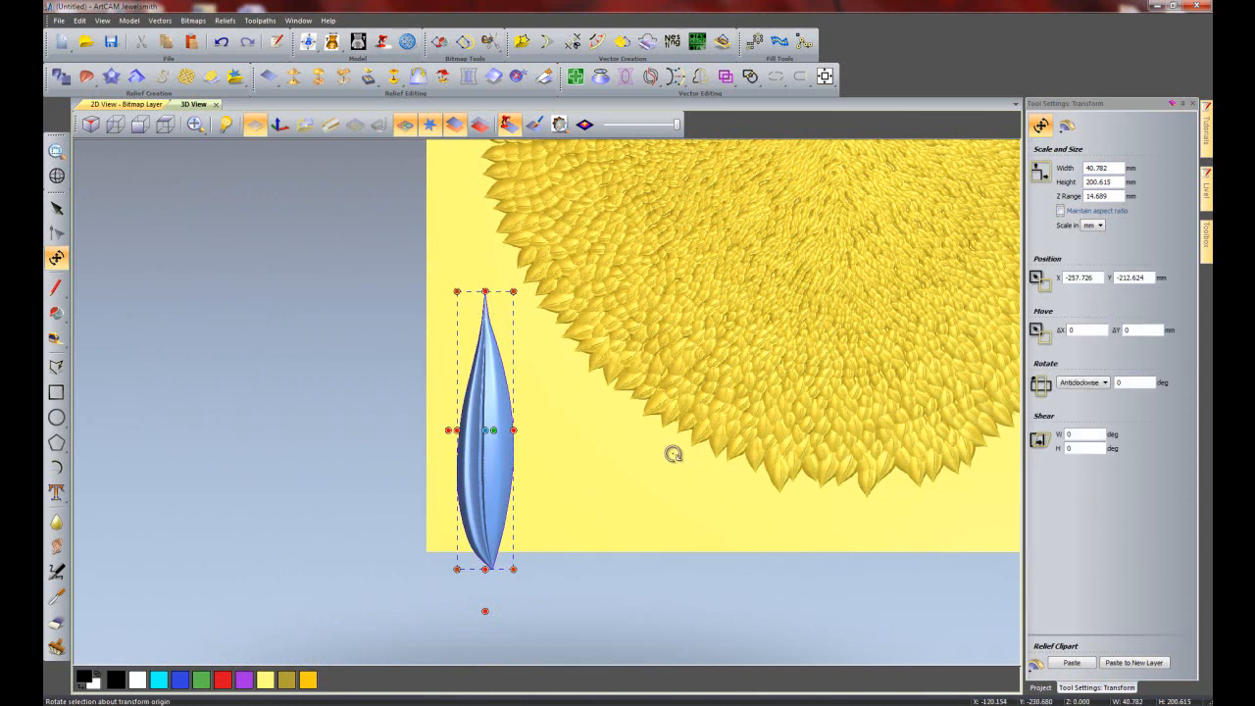
click(600, 430)
- Move the narrowed leaf to the top of the domed disc so its base slightly overlaps the disc's edge
scroll(585, 417, down, 5)
middle_drag(628, 331, 560, 458)
scroll(560, 462, up, 3)
click(404, 582)
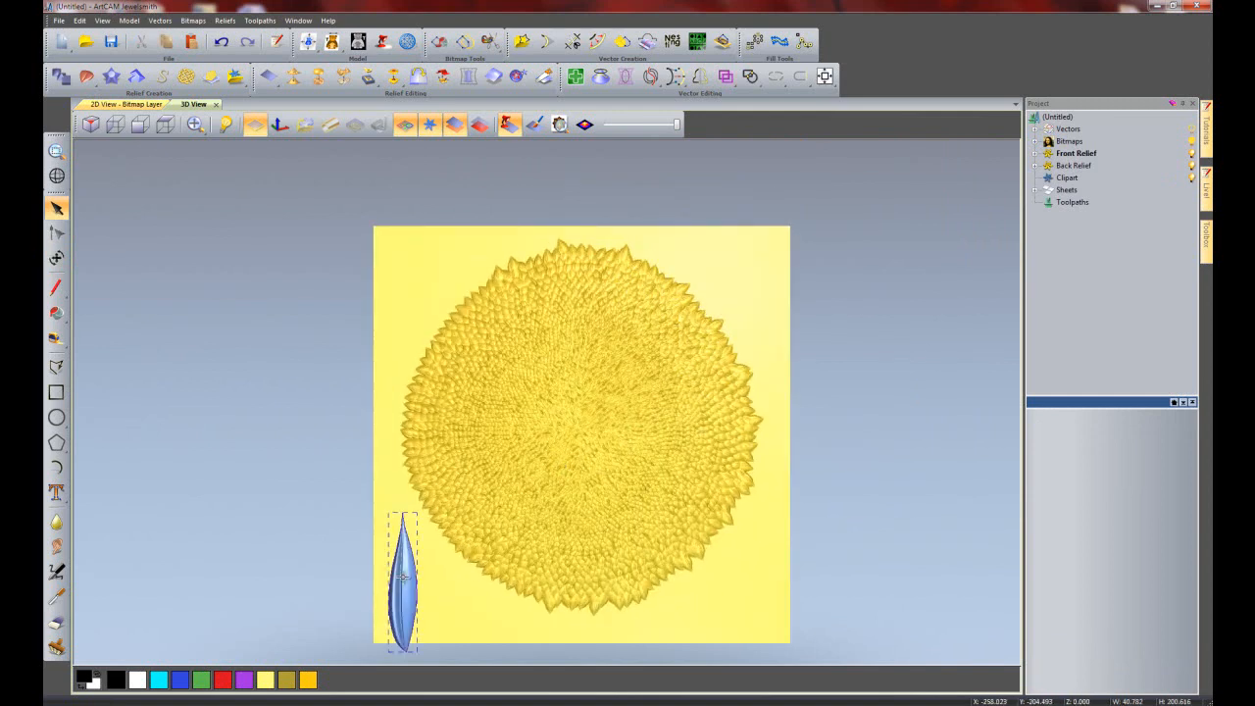
drag(418, 594, 593, 223)
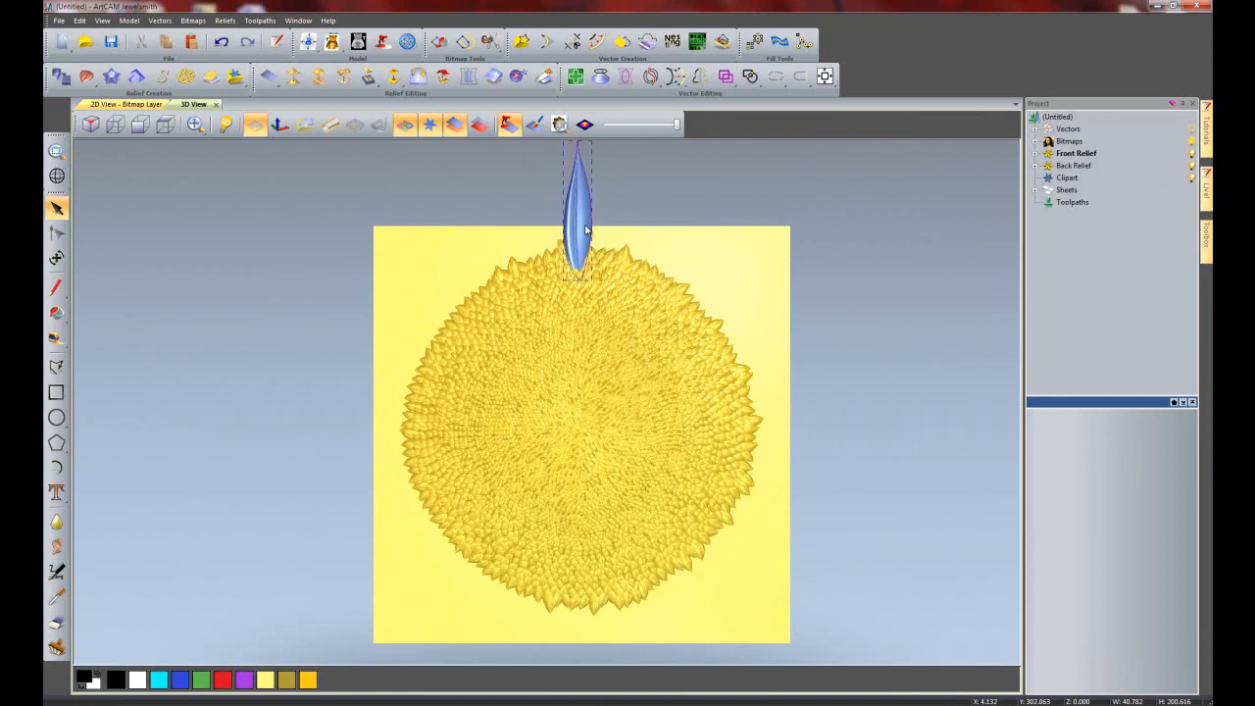
- Set the leaf's transform origin at the disc's centre and make three successive rotated copies clockwise, about 13° apart
scroll(592, 223, up, 2)
middle_drag(616, 385, 600, 446)
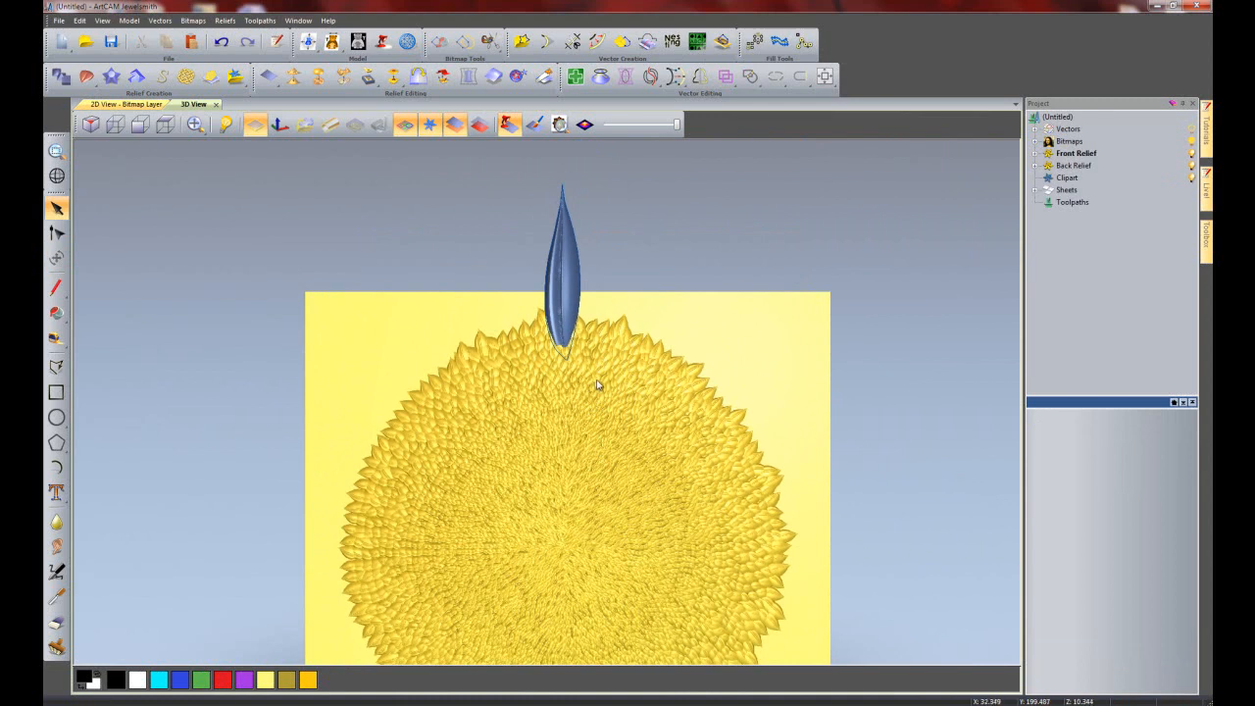
click(579, 314)
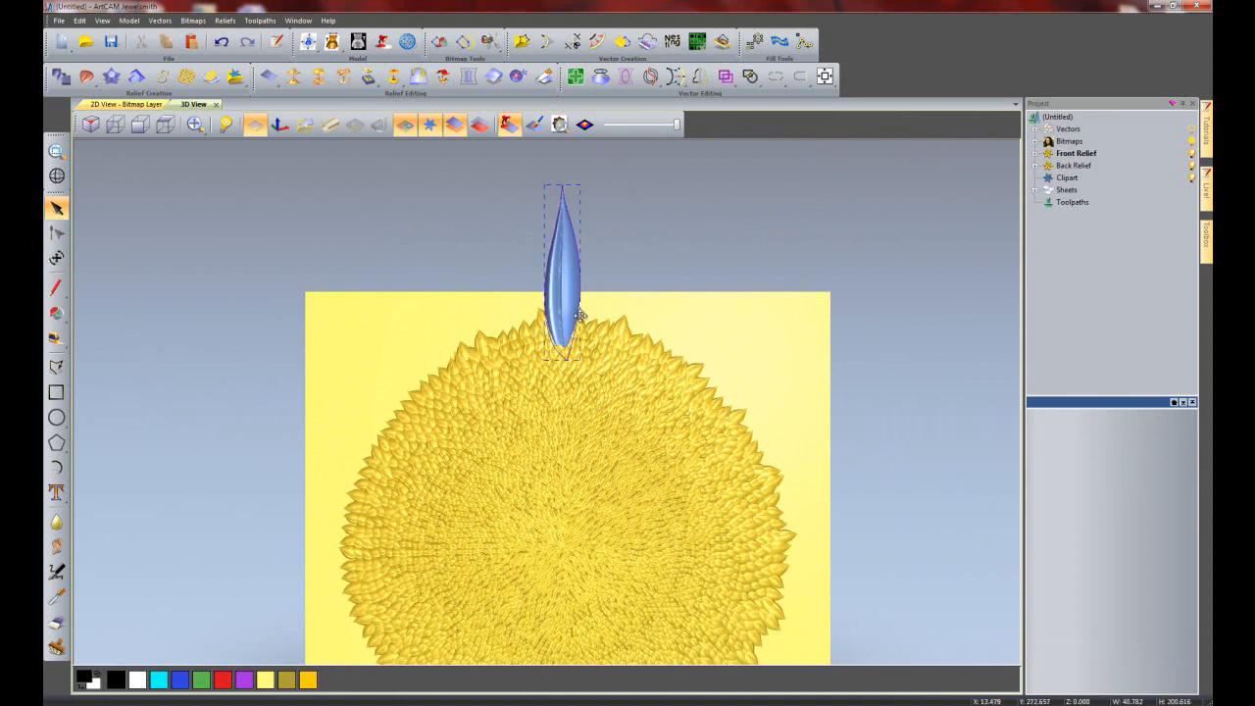
double_click(580, 315)
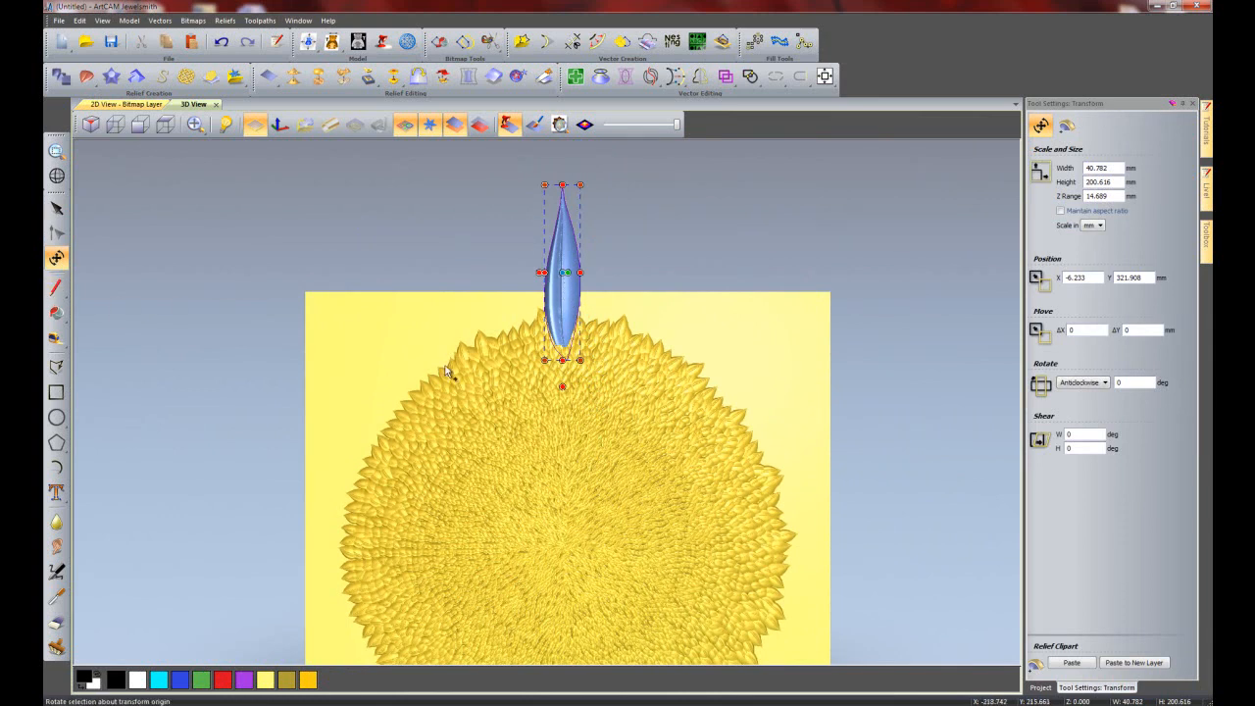
drag(564, 276, 565, 554)
drag(680, 211, 743, 273)
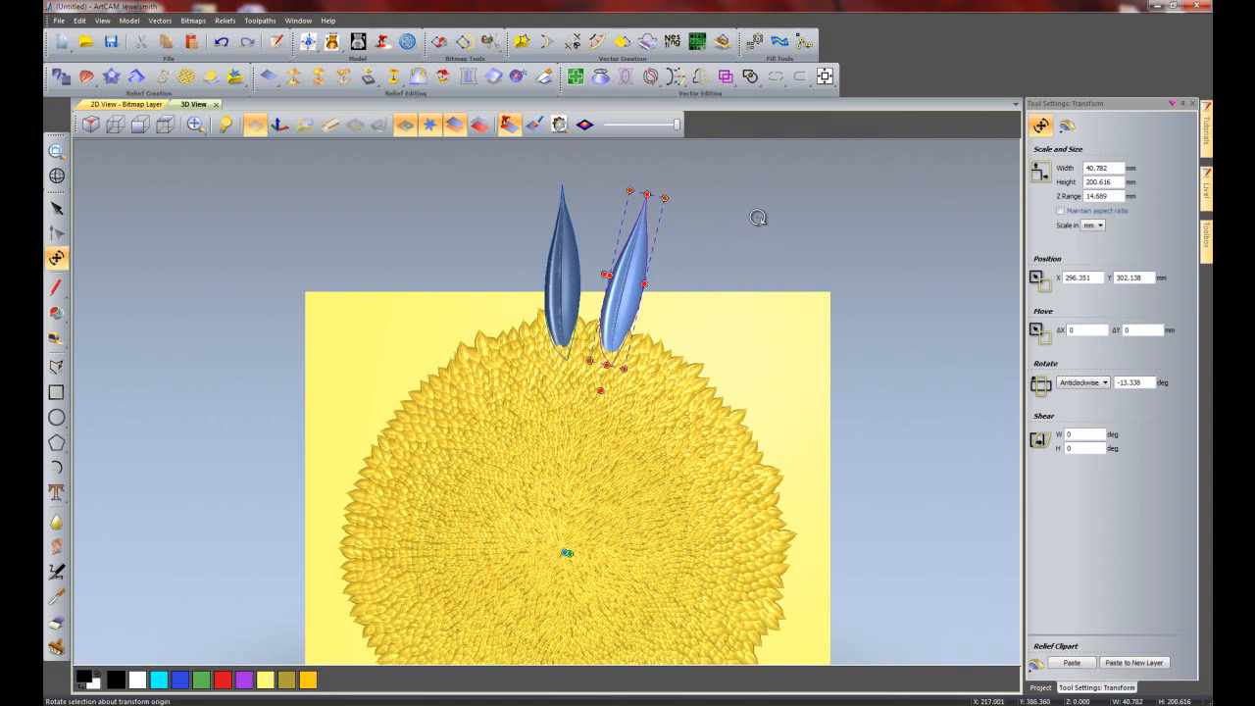
drag(756, 202, 793, 308)
drag(821, 238, 844, 339)
key(Escape)
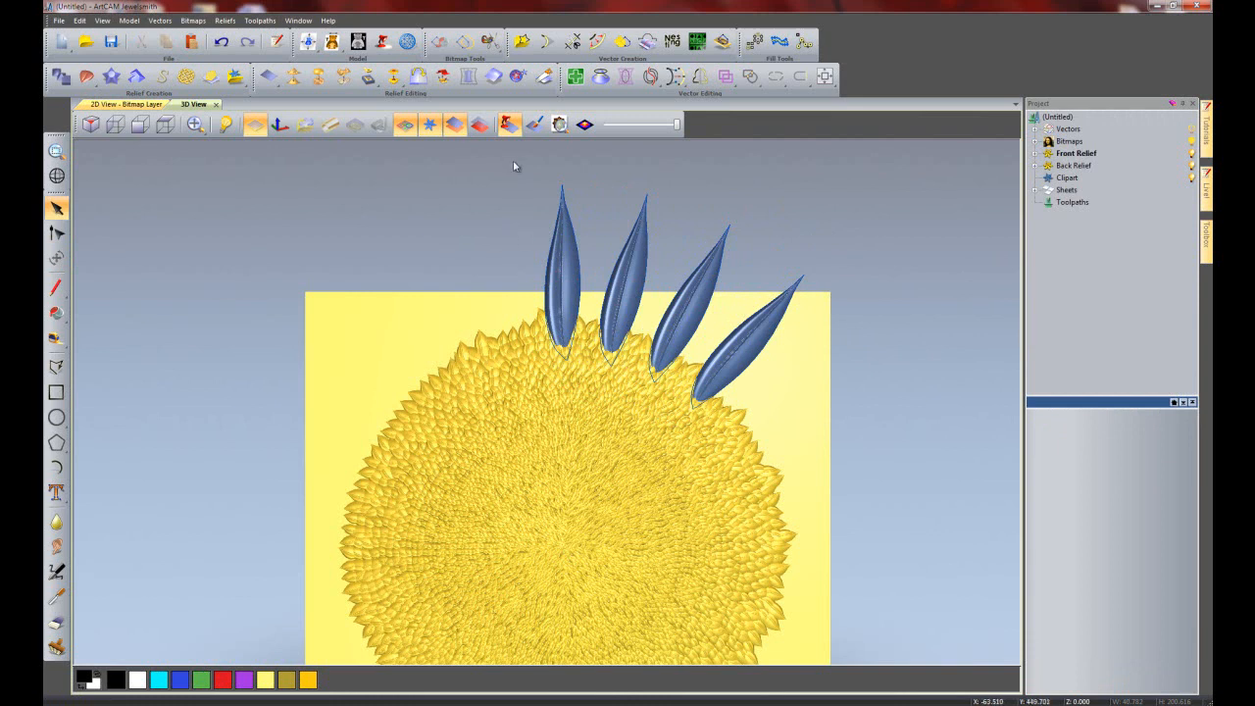
- Select all four leaves, set their transform origin at the disc's centre and make a copy rotated about 56° clockwise
drag(512, 156, 905, 449)
key(t)
drag(676, 298, 565, 549)
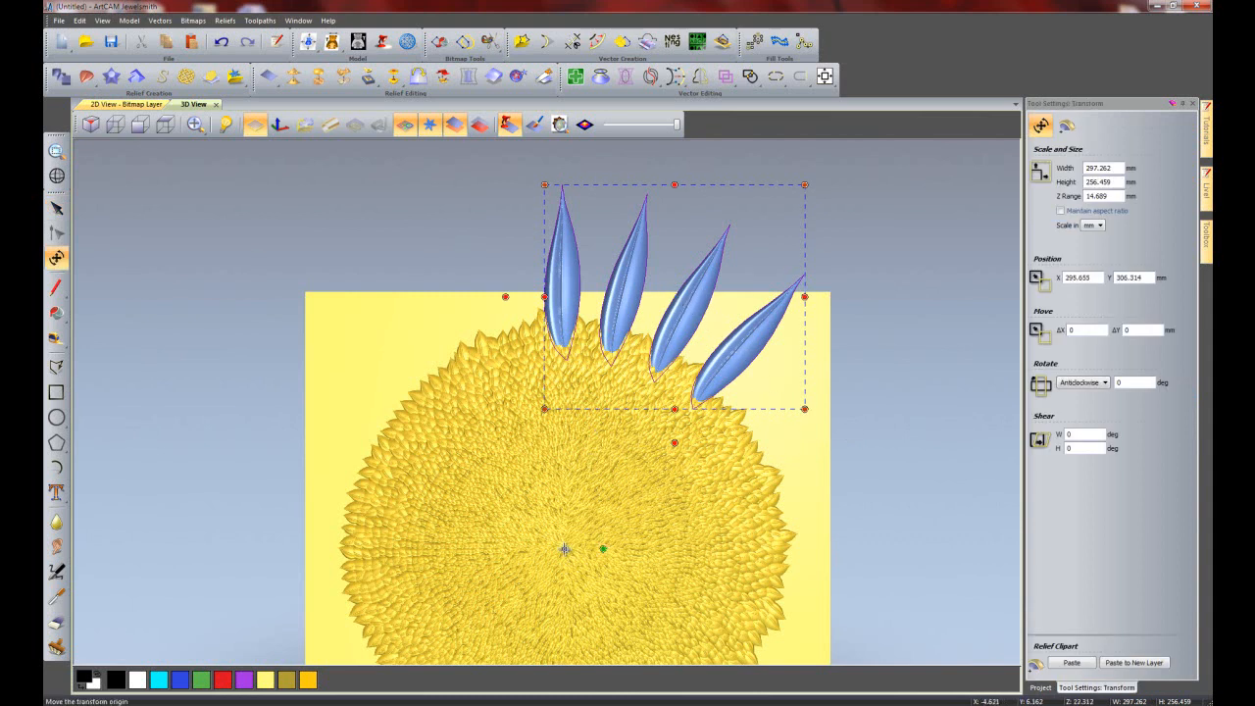
drag(911, 210, 934, 619)
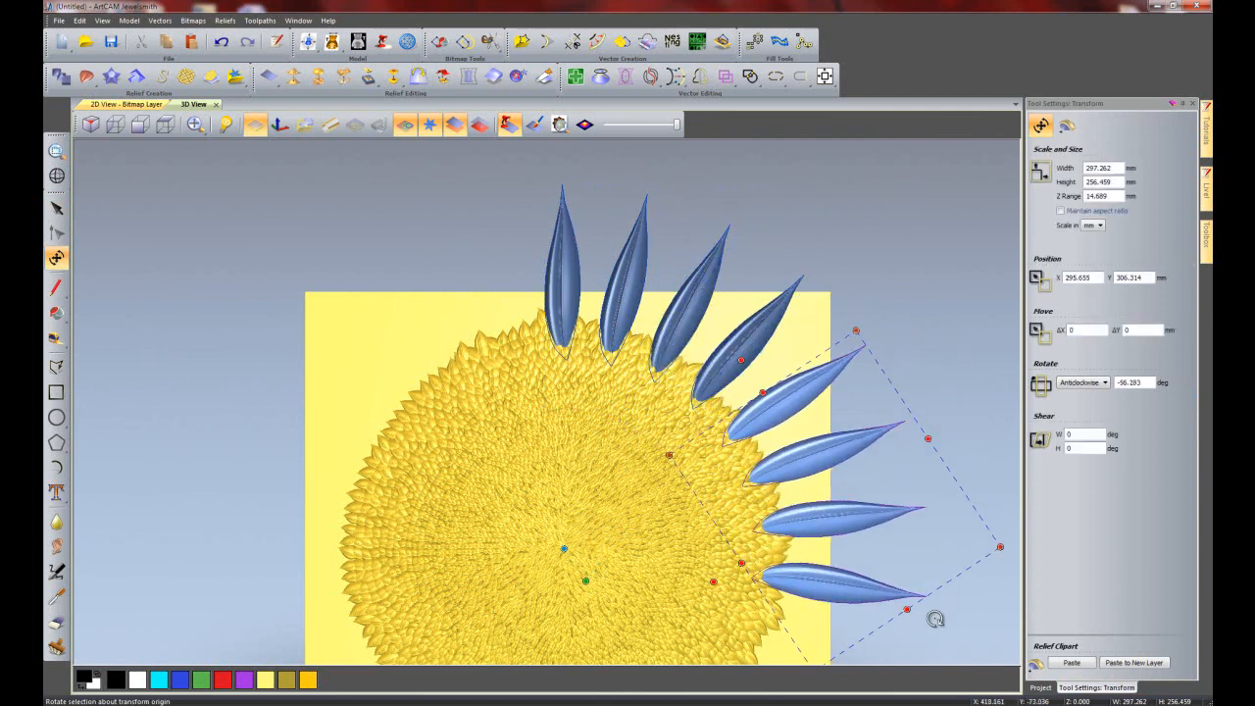
- Make four more rotated copies of the four-leaf group clockwise around the disc, leaving a gap near the top, and deselect
scroll(660, 437, down, 4)
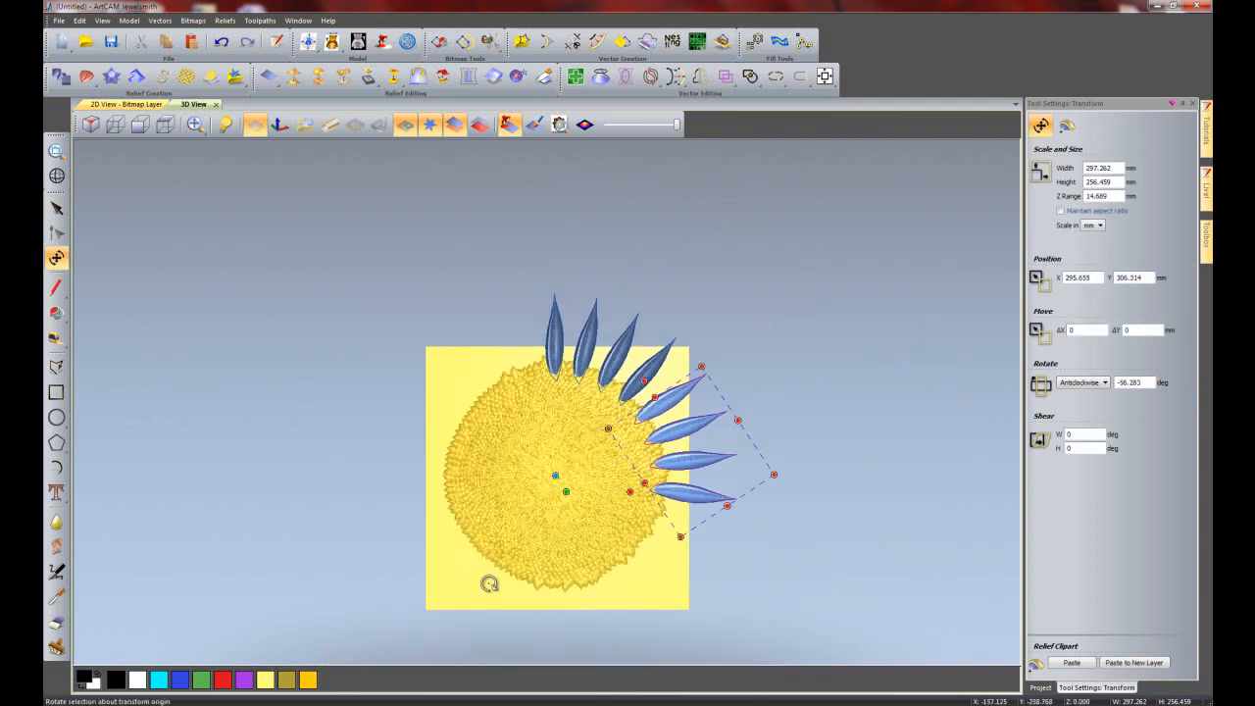
scroll(485, 586, up, 4)
drag(925, 242, 870, 569)
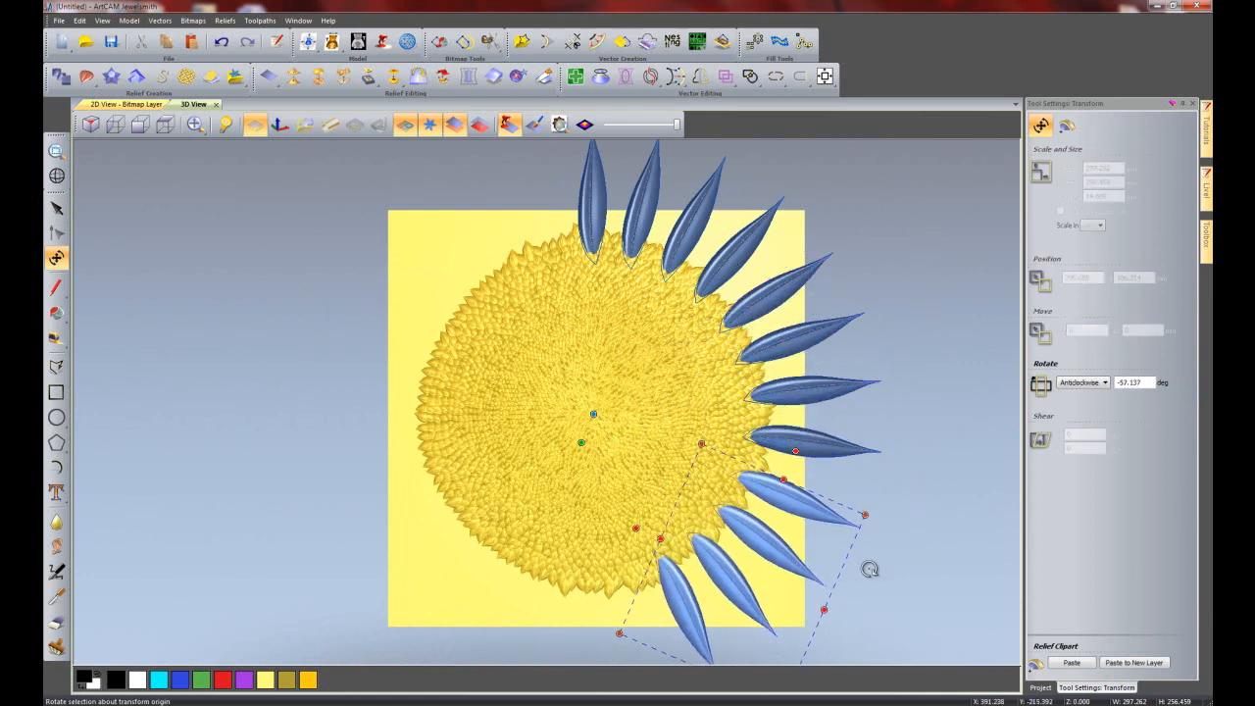
drag(921, 268, 846, 578)
drag(888, 355, 791, 552)
drag(916, 272, 788, 544)
click(656, 328)
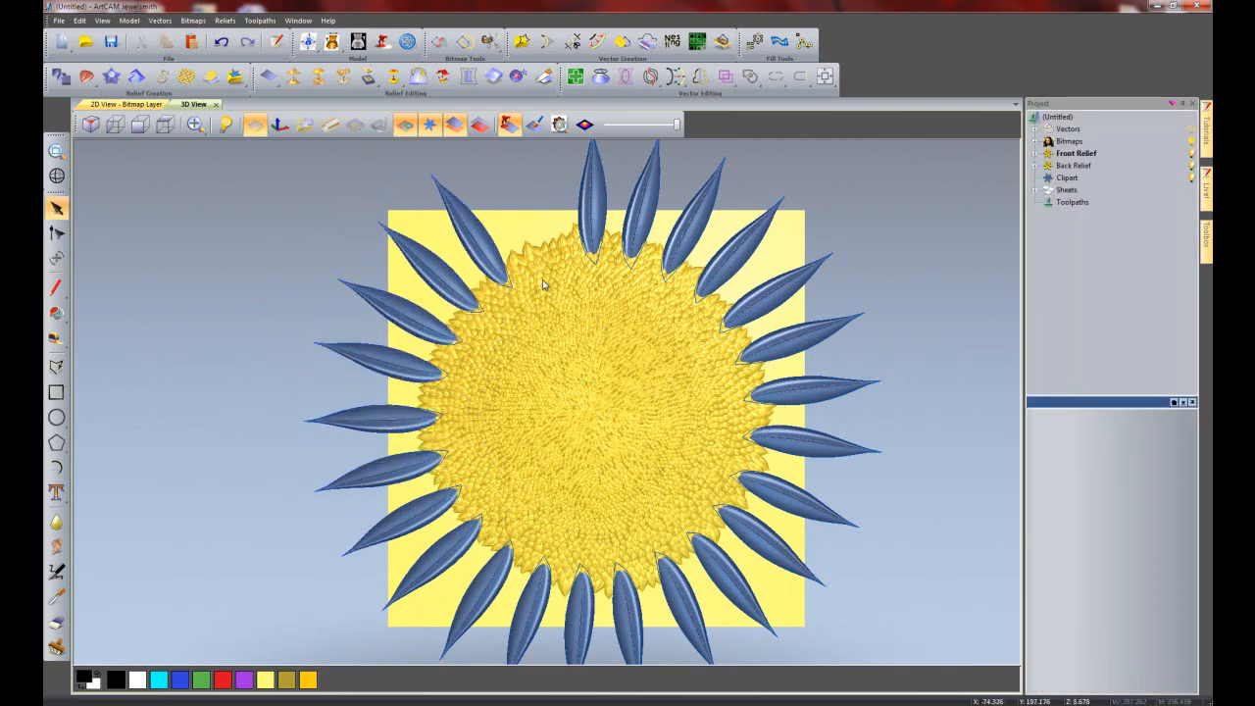
- Copy the two leaves beside the remaining gap and rotate the copies clockwise about the disc's centre to fill it
click(493, 273)
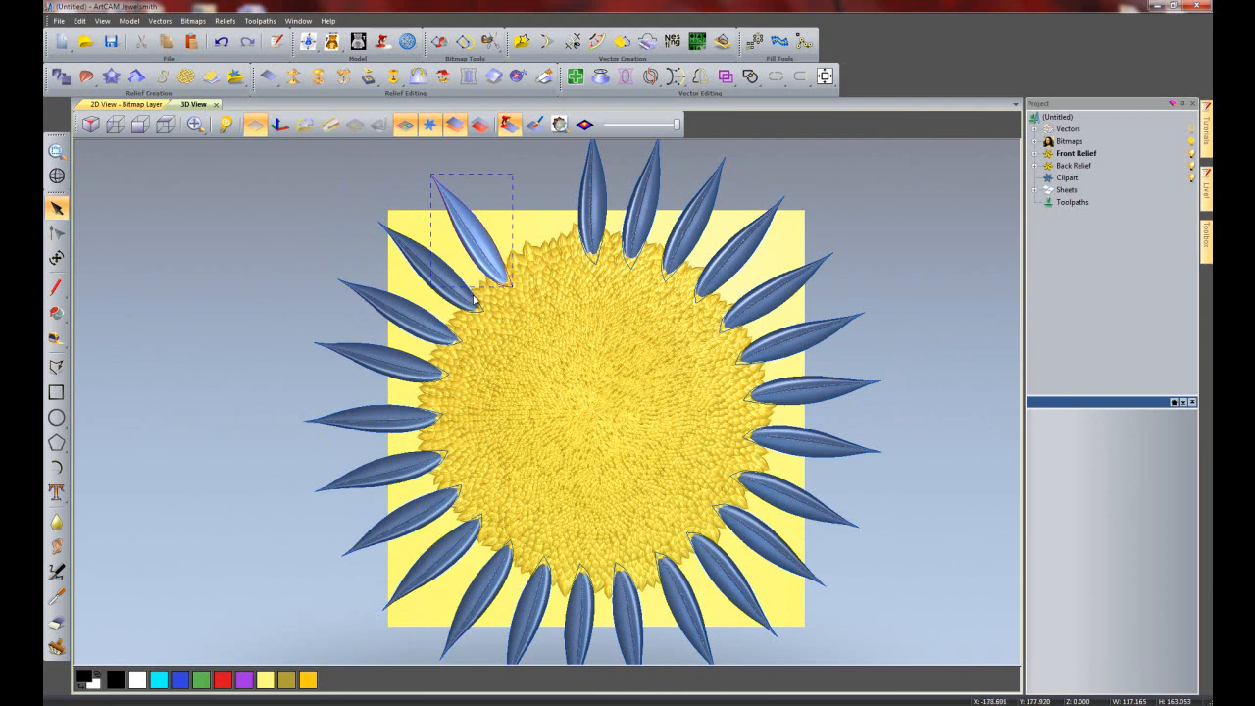
shift+click(472, 295)
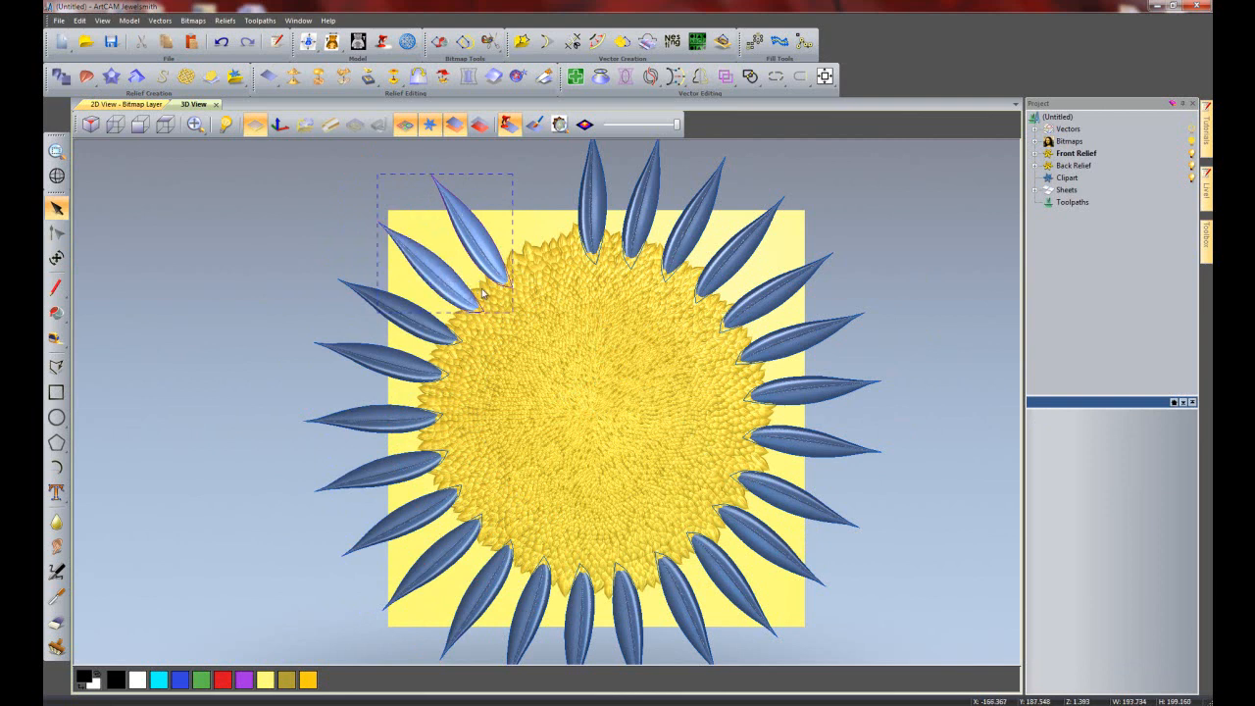
key(ctrl+t)
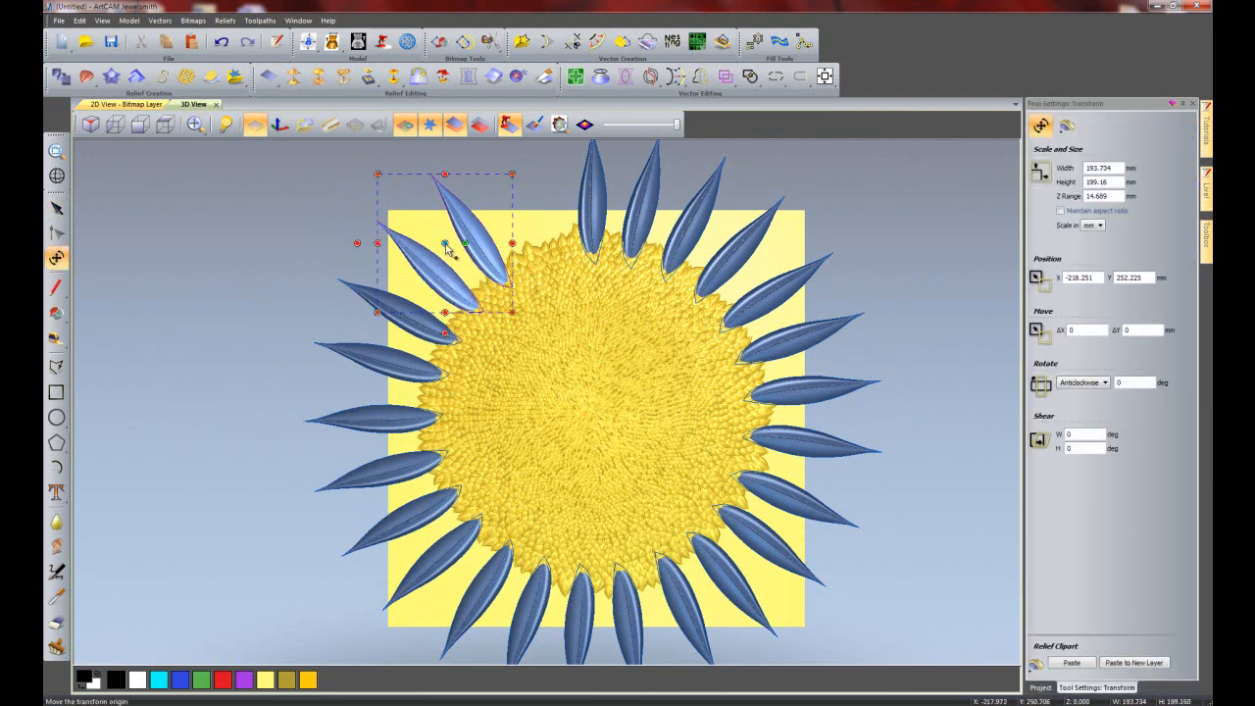
mouse_move(446, 244)
mouse_down()
mouse_move(543, 384)
mouse_move(595, 421)
mouse_up()
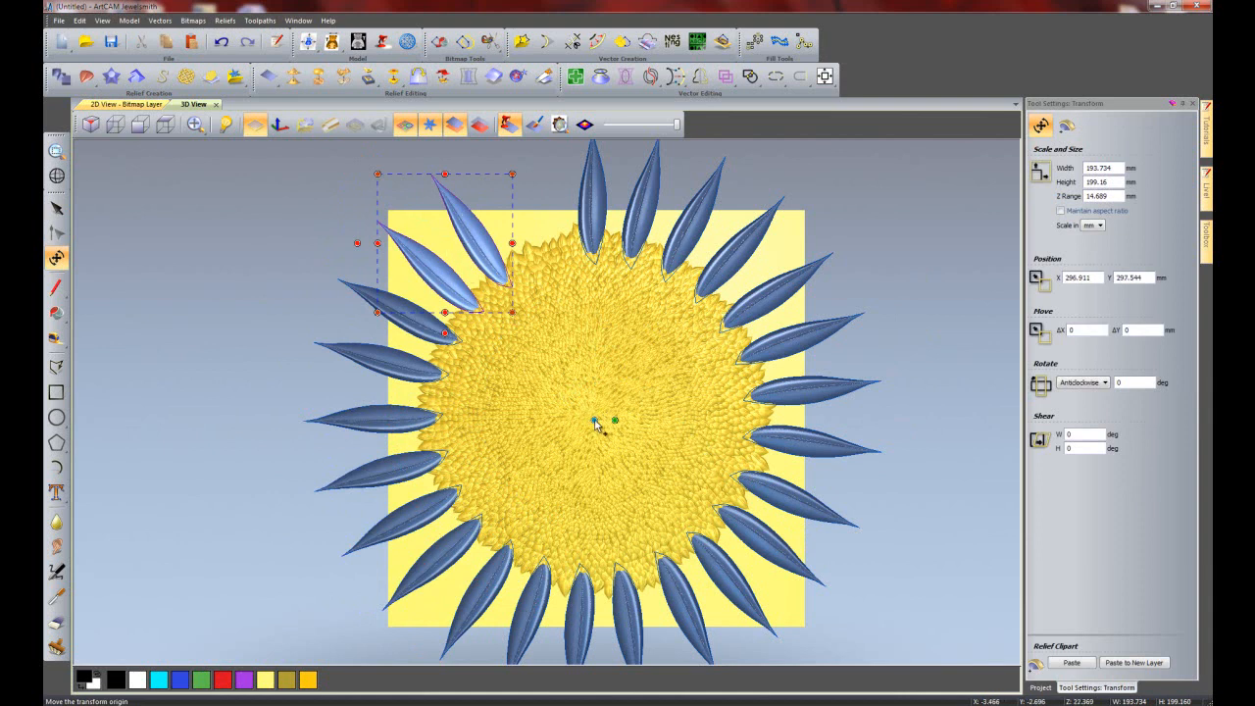
drag(913, 207, 922, 358)
click(899, 233)
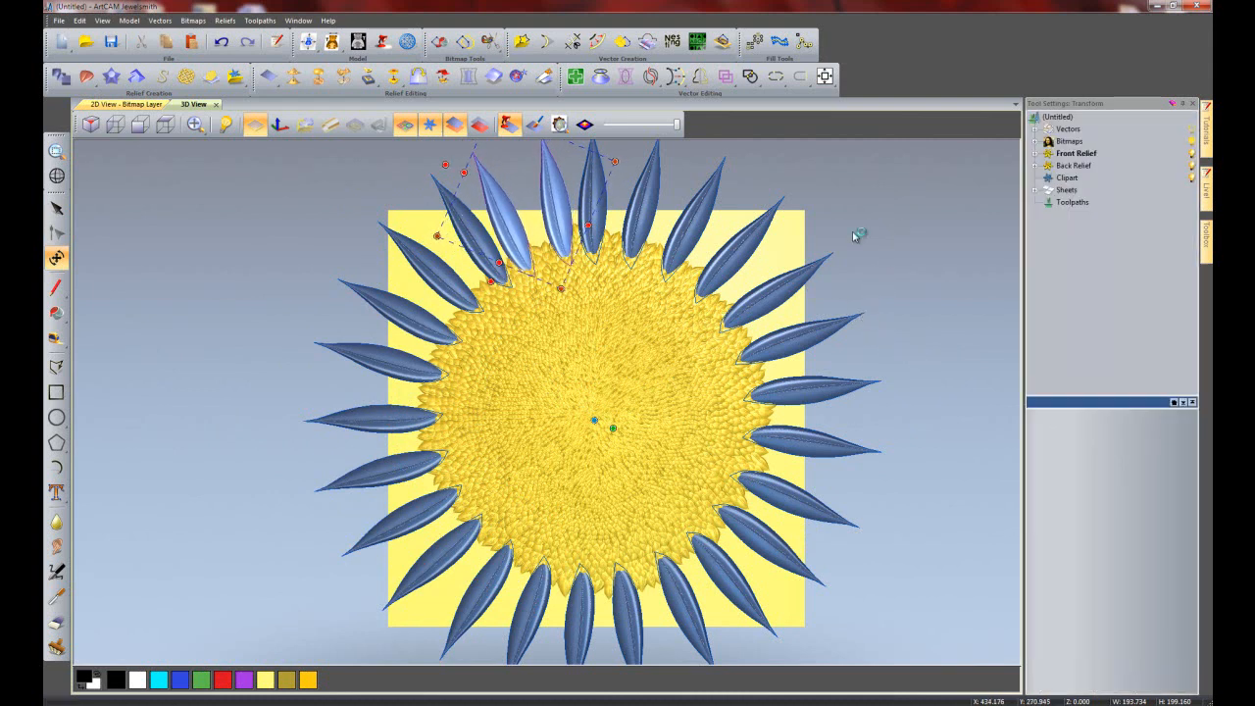
- Even out the spacing of the two gap-filling leaves by nudging one slightly right and the other slightly left
click(522, 235)
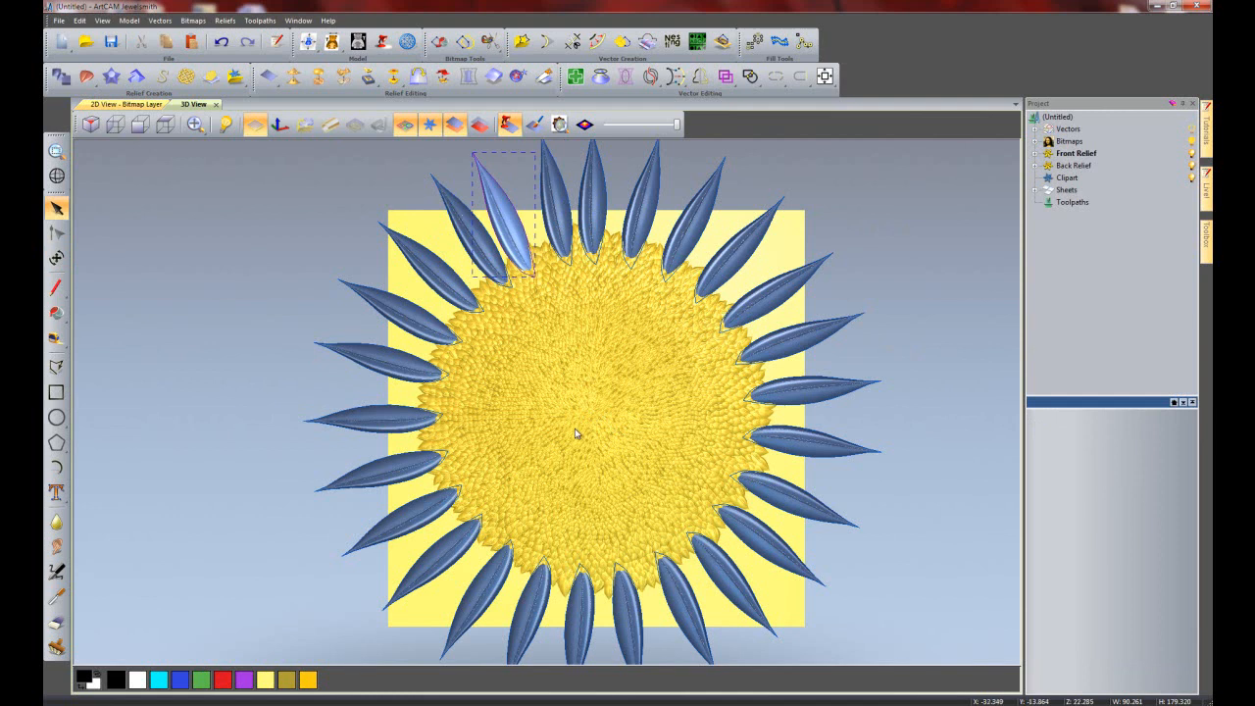
key(Right)
key(Right)
key(Right)
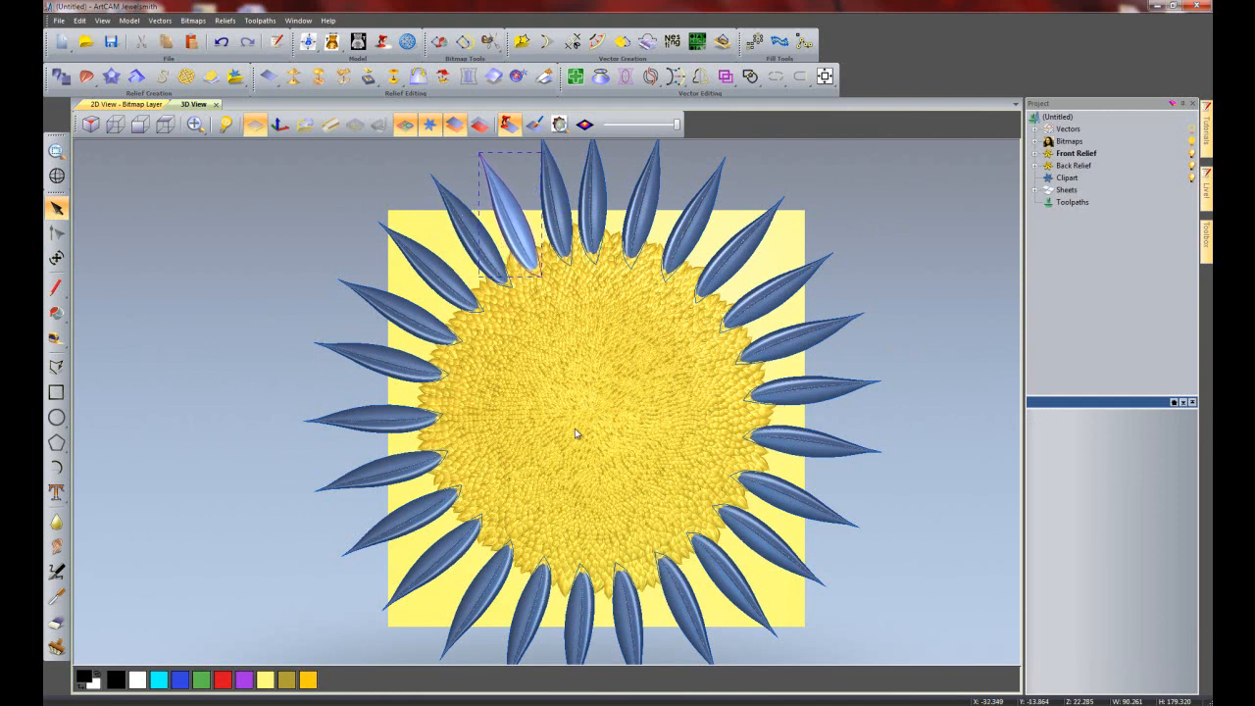
click(565, 268)
click(562, 262)
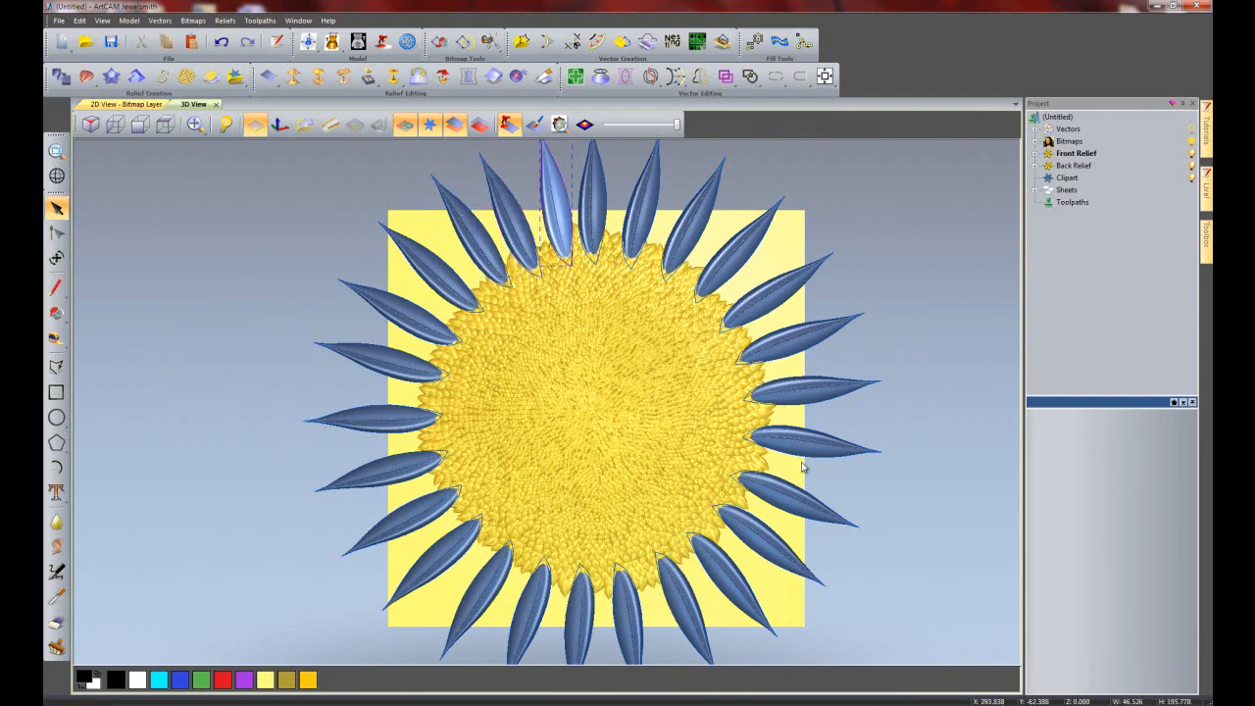
key(Left)
key(Left)
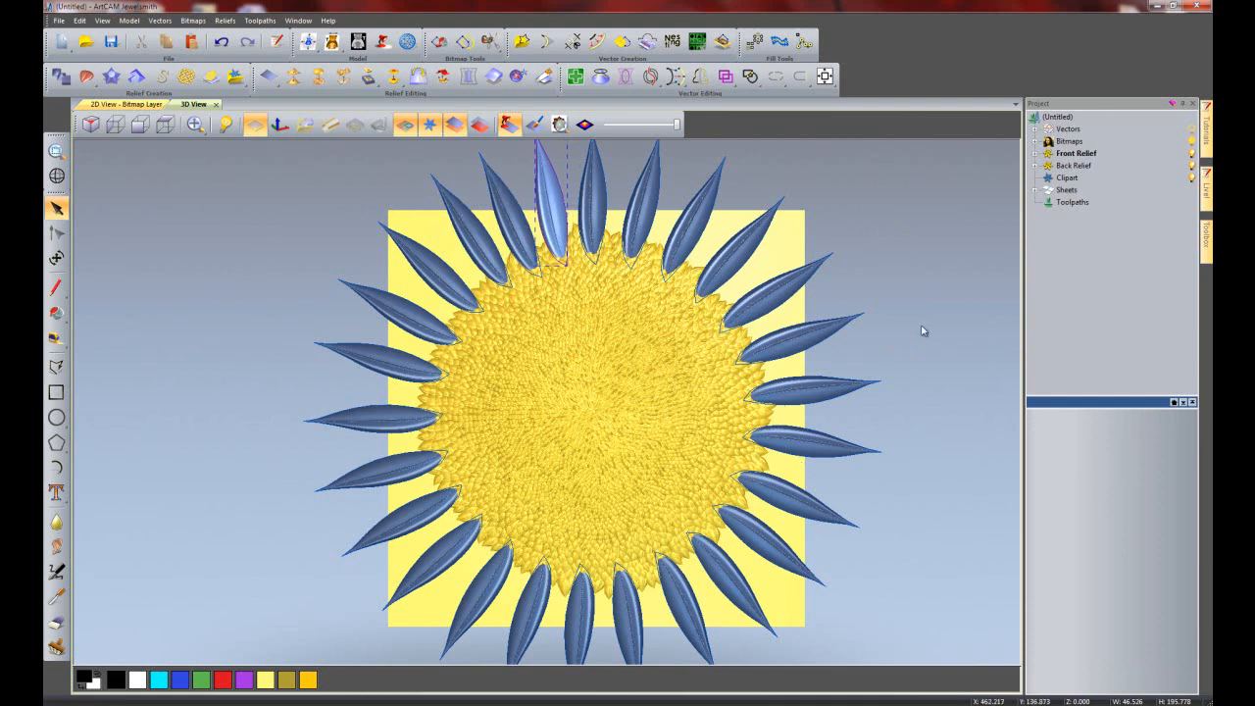
click(892, 239)
- Copy the whole leaf ring rotated about 6.6° clockwise and scale the copy proportionally to about 762 mm across
scroll(614, 347, down, 2)
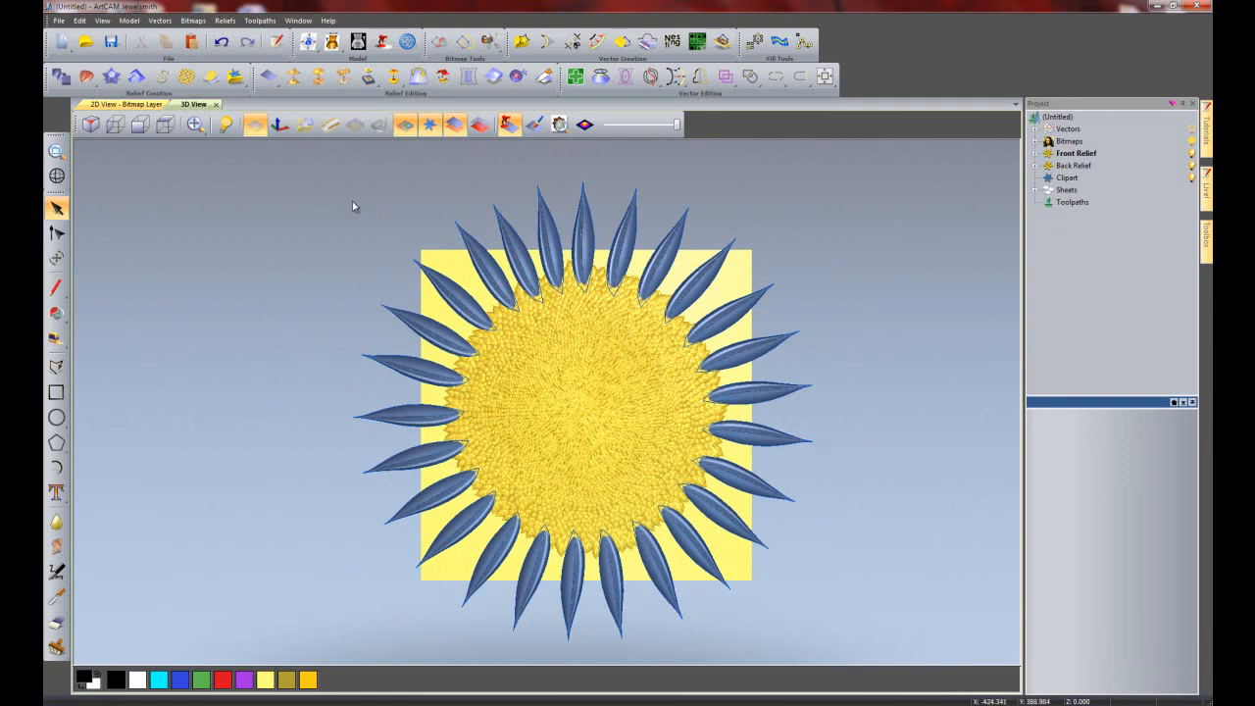
key(ctrl+a)
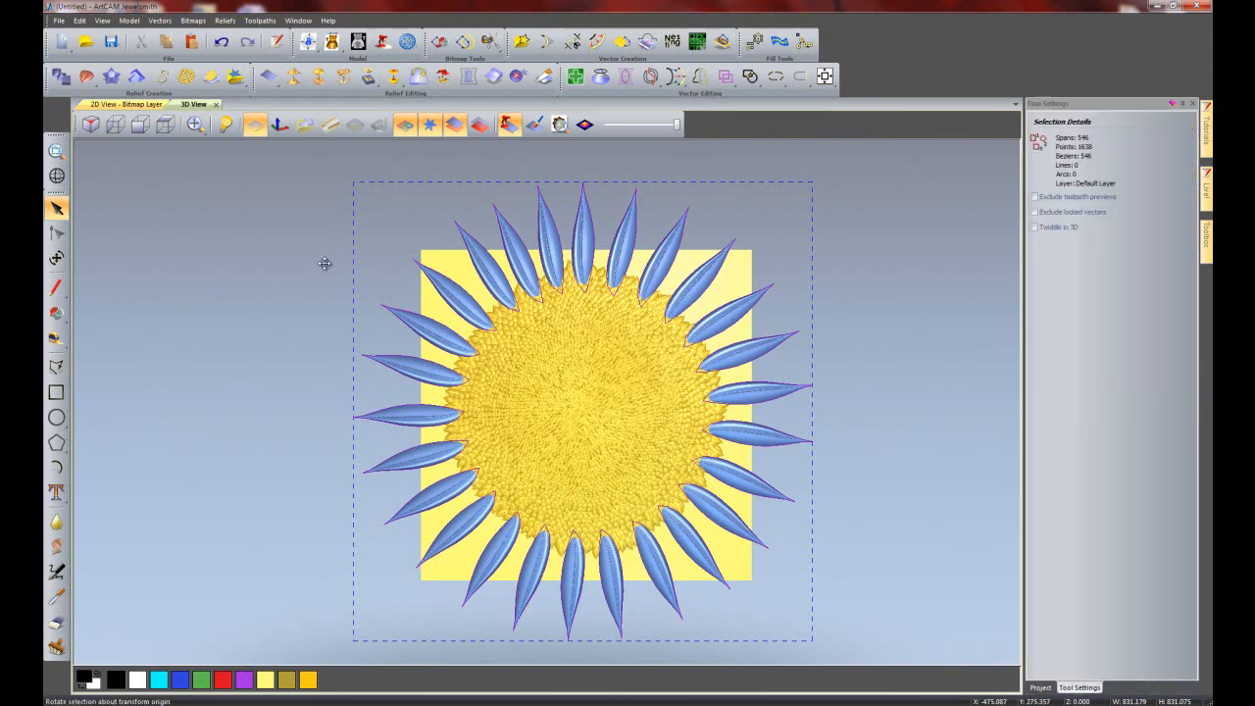
key(t)
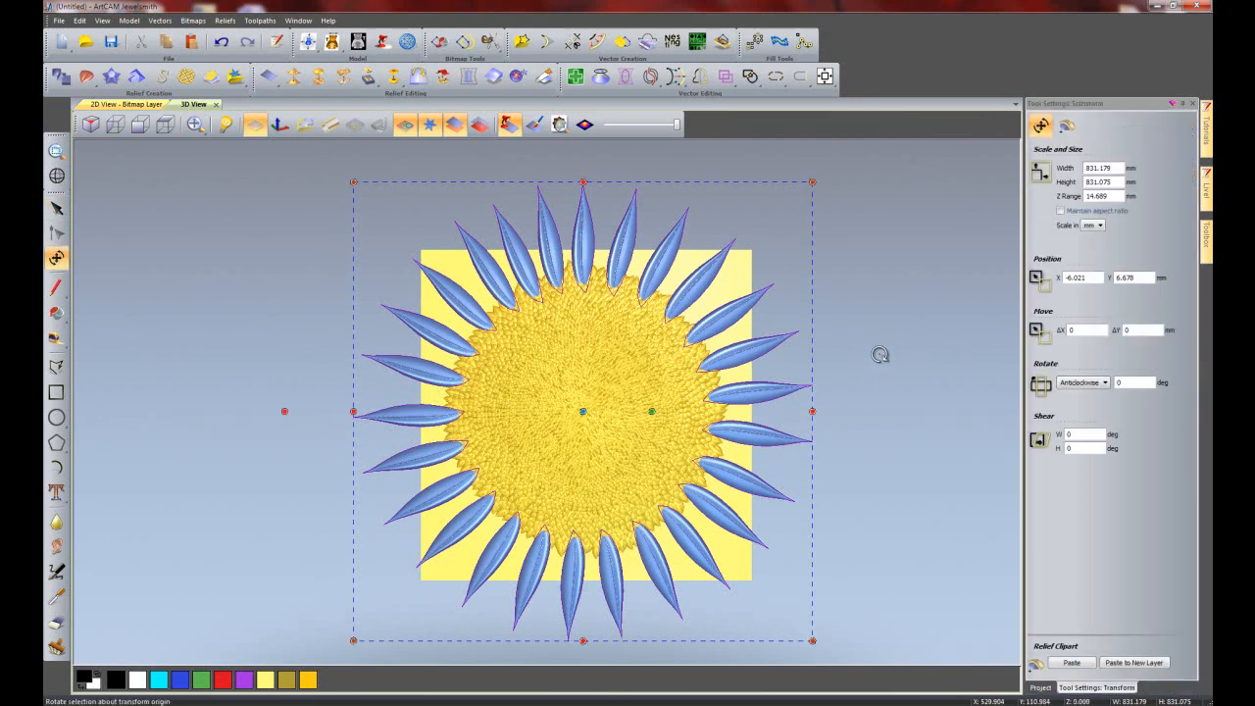
drag(882, 250, 889, 275)
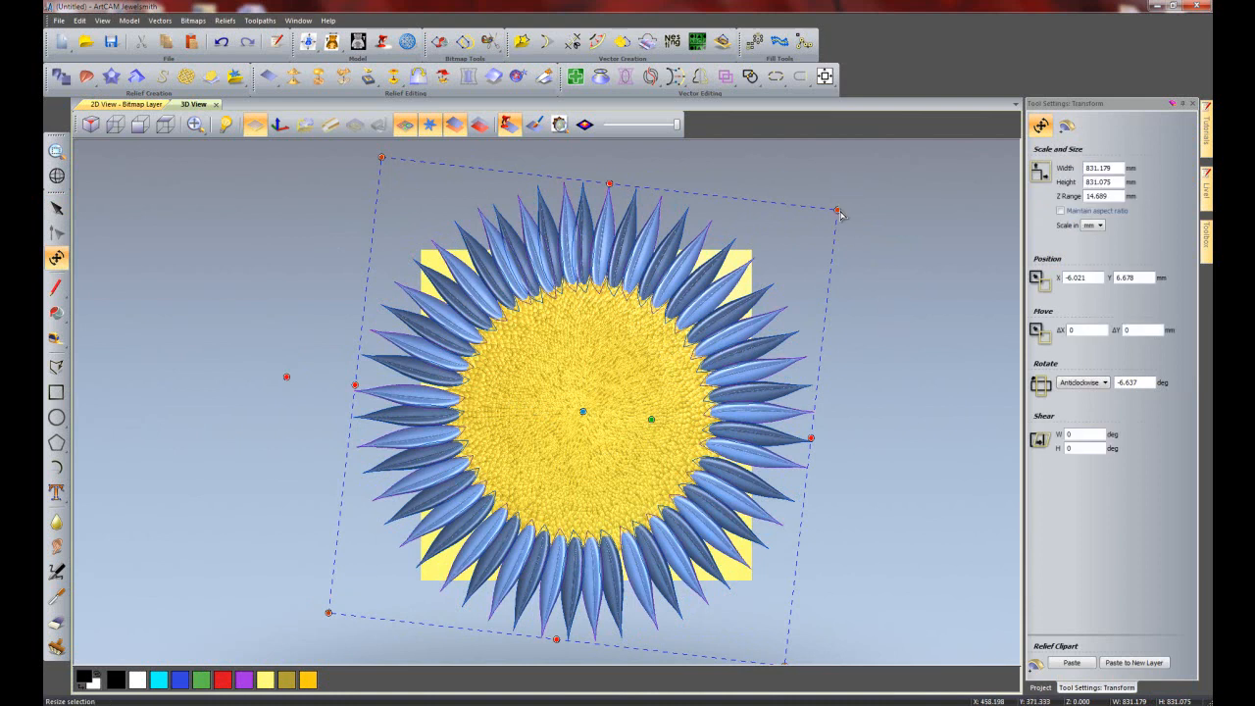
drag(840, 212, 821, 232)
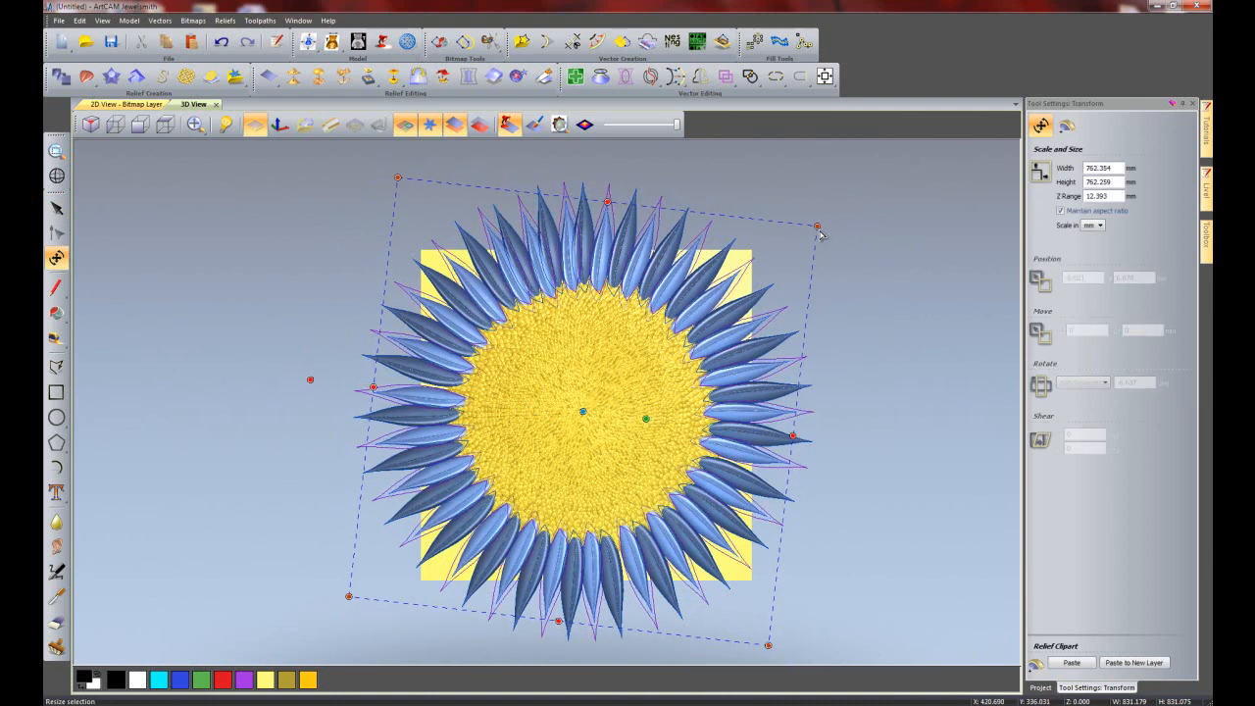
key(Escape)
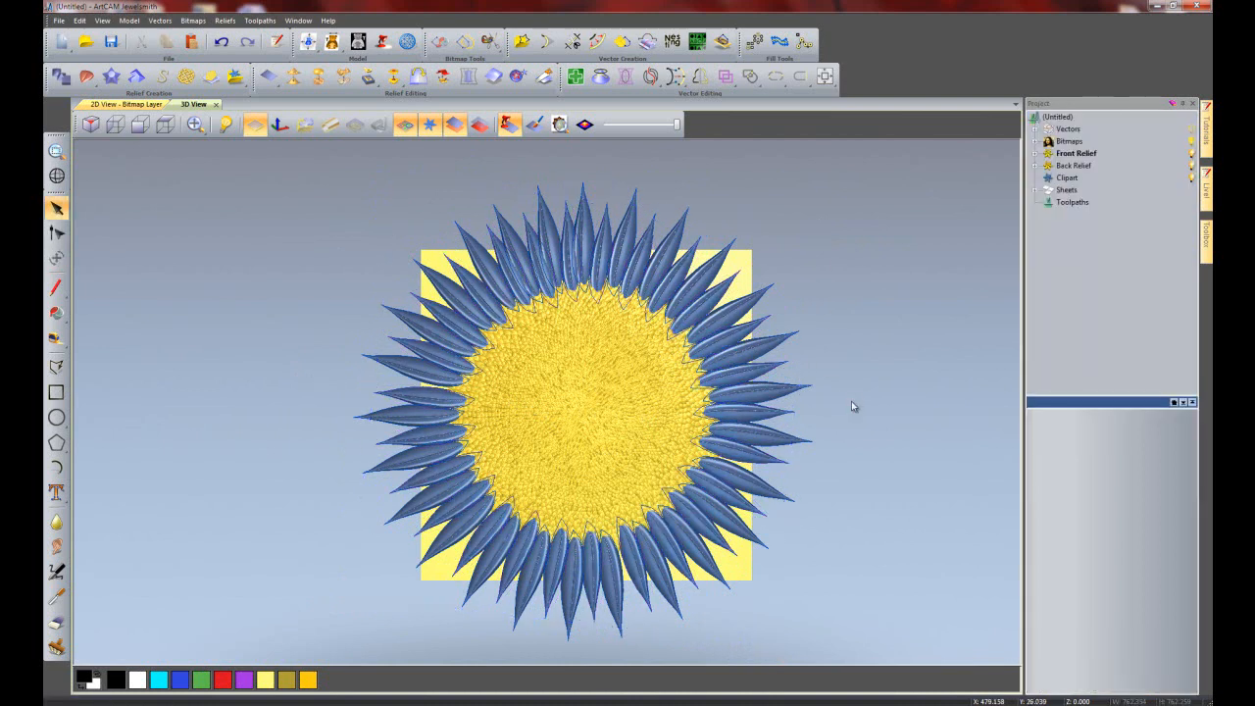
- Examine the overlapping petals around the disc and select the shorter leaf just left of the top
scroll(567, 403, up, 2)
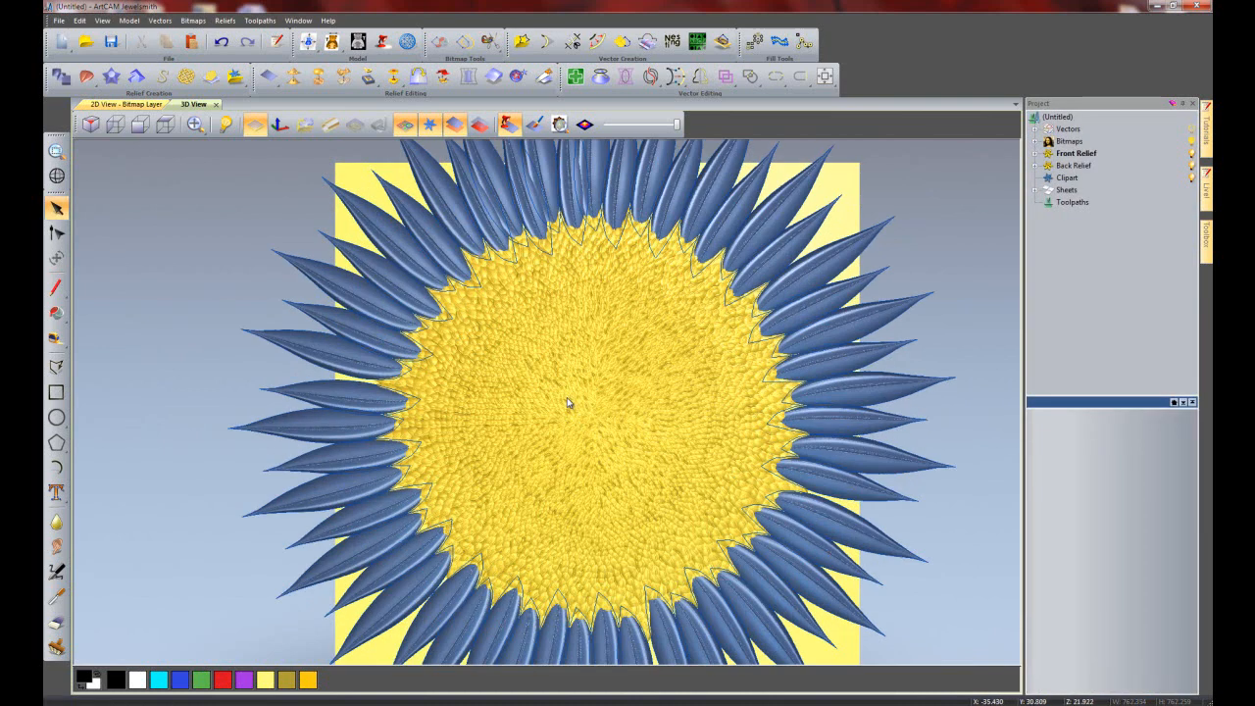
scroll(568, 397, down, 2)
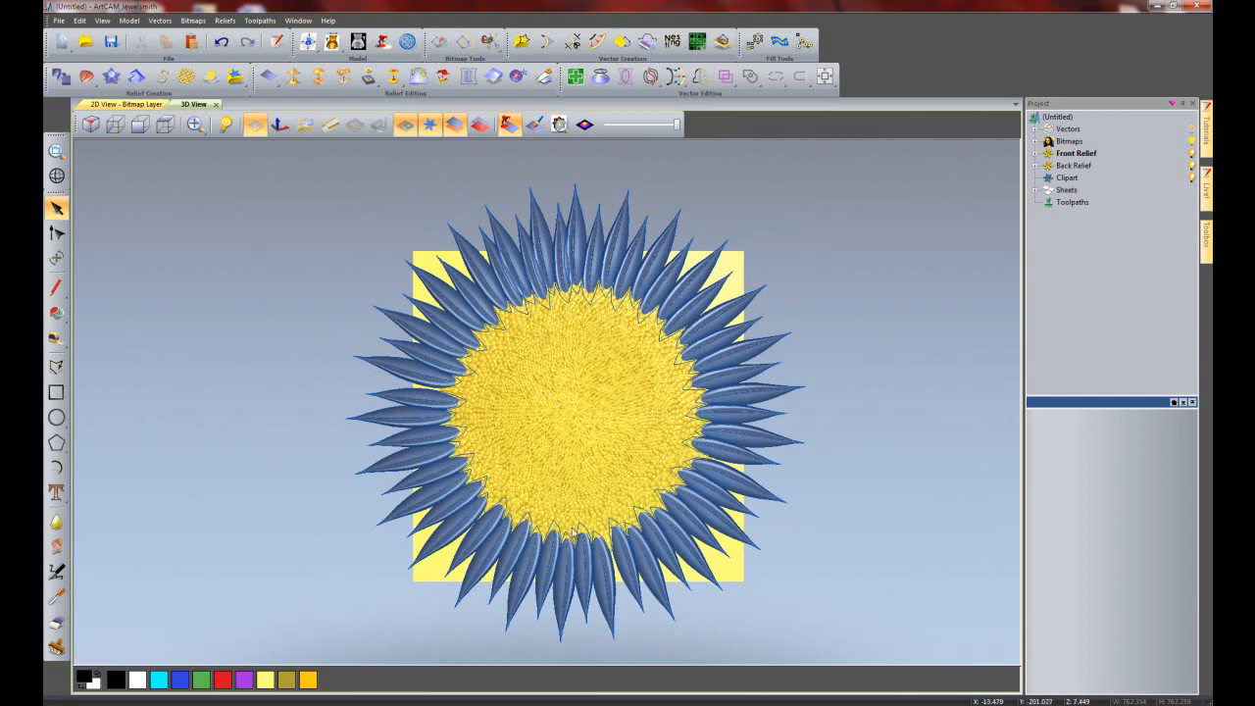
scroll(537, 248, up, 2)
scroll(538, 248, up, 4)
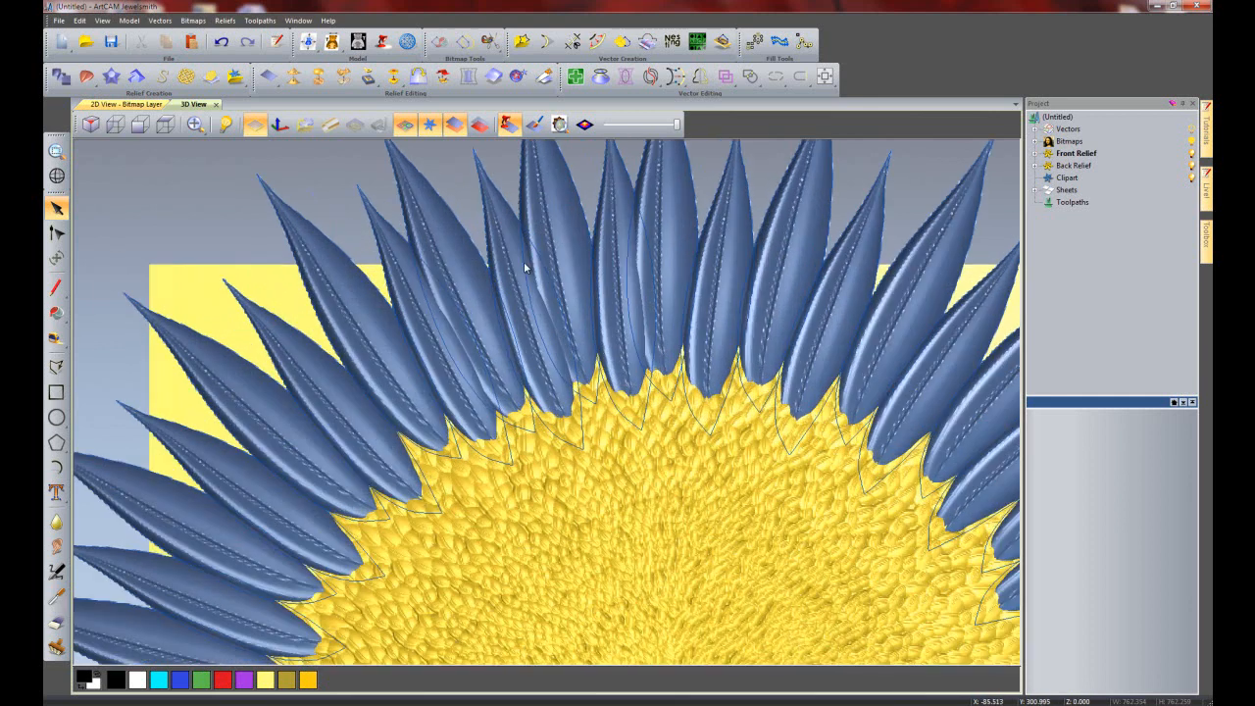
click(547, 467)
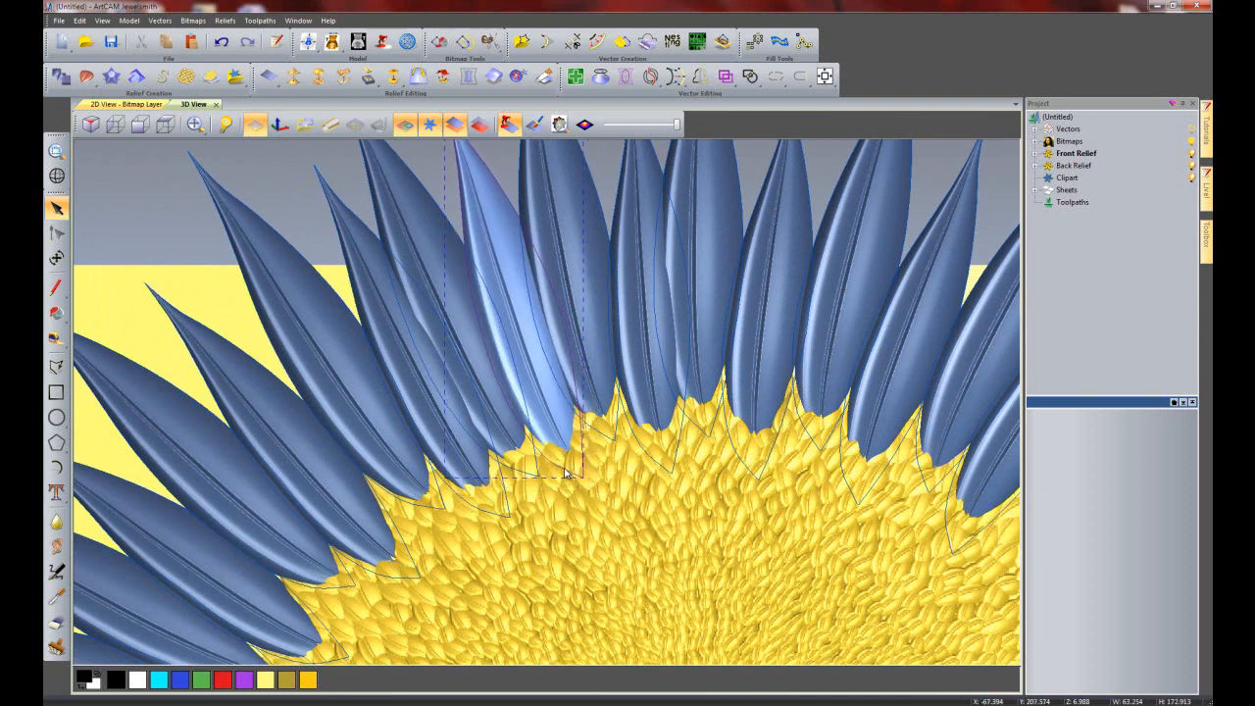
scroll(575, 467, down, 5)
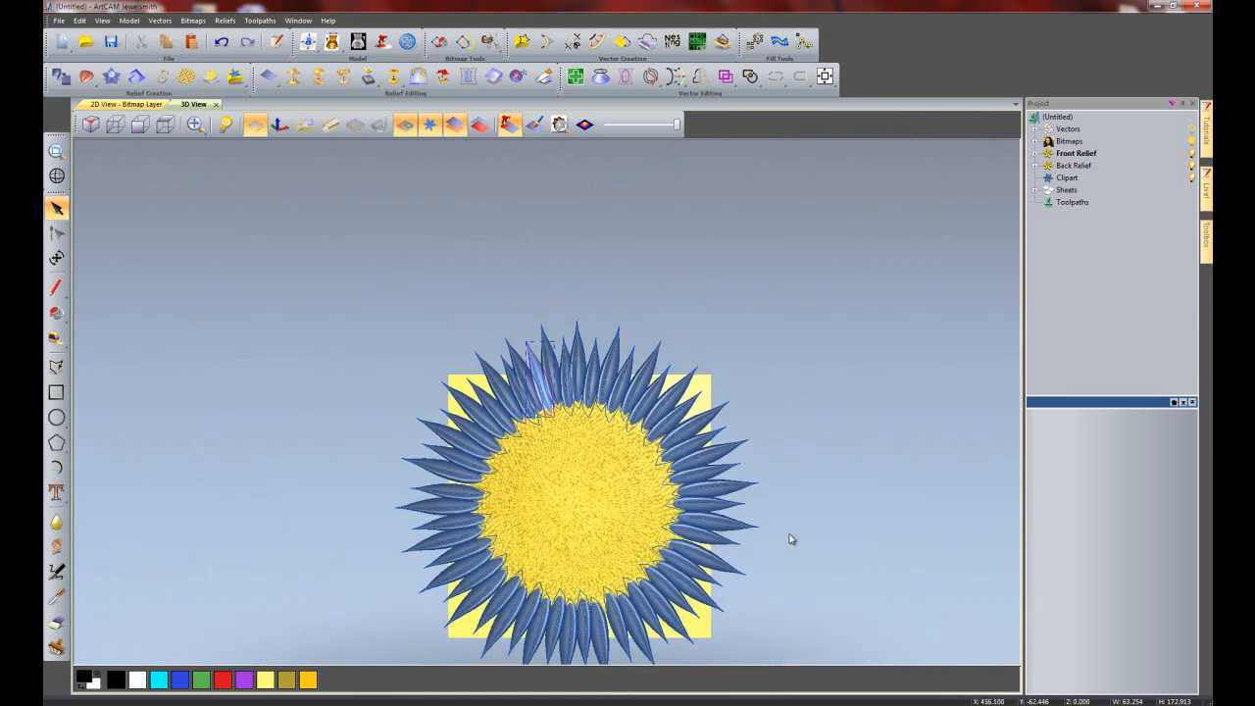
- Nudge the selected shorter petal beside the disc slightly down and right to even its spacing with the neighbouring petals
scroll(712, 544, up, 5)
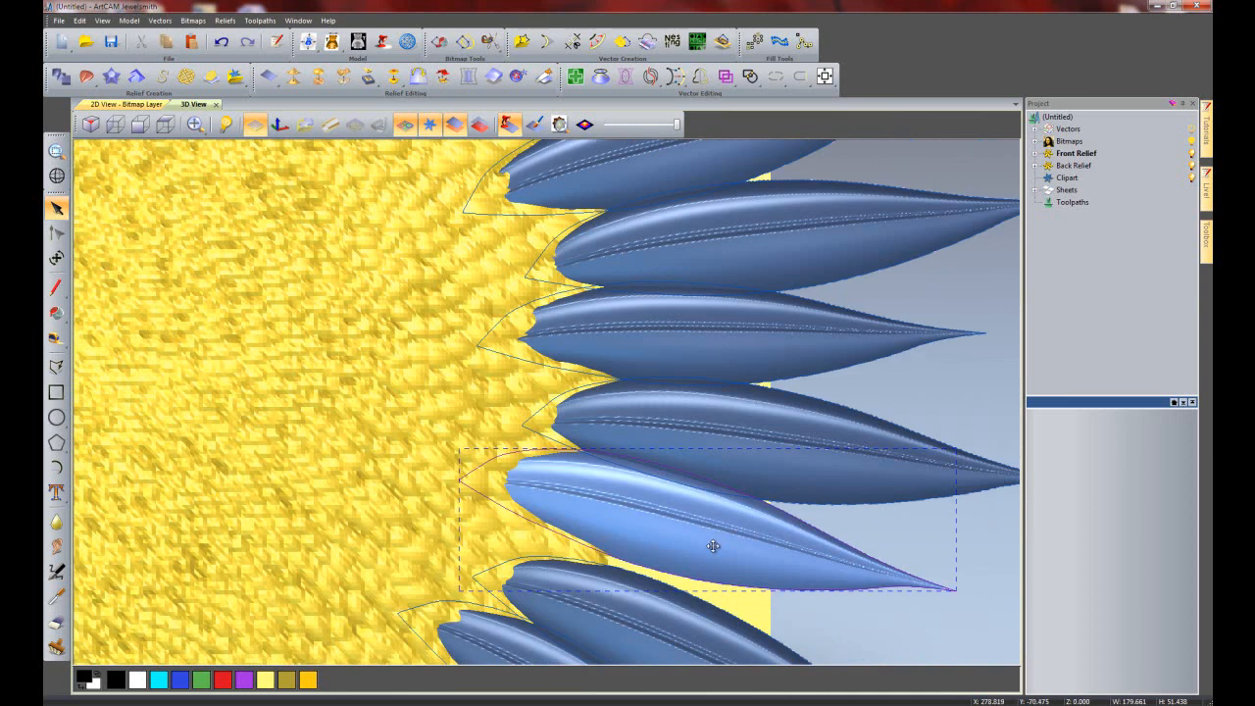
drag(694, 580, 728, 600)
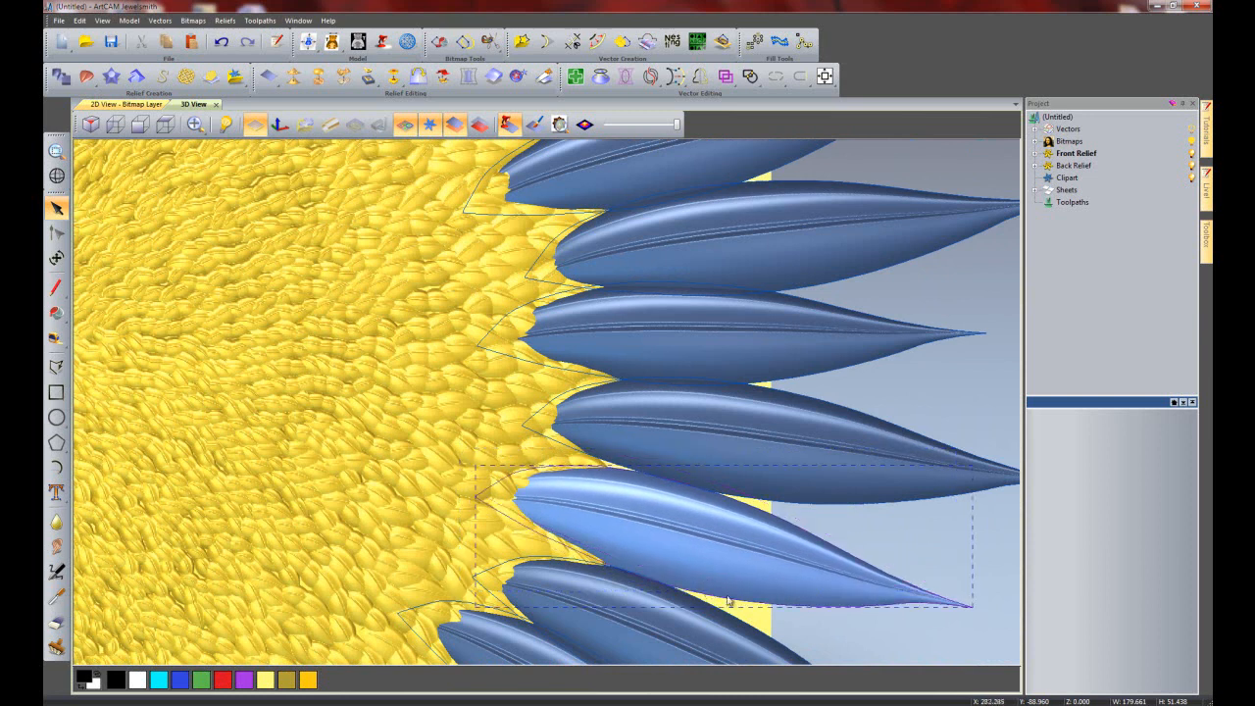
click(998, 552)
scroll(612, 506, down, 2)
scroll(610, 504, down, 6)
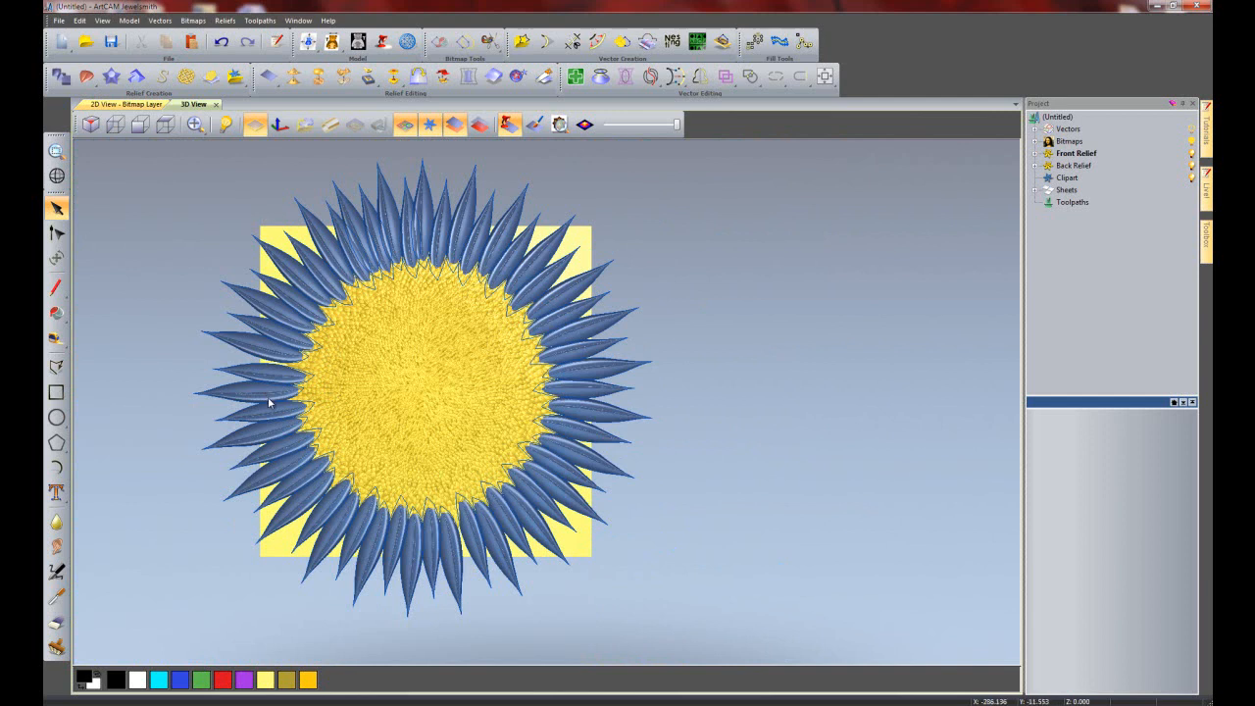
scroll(302, 335, up, 1)
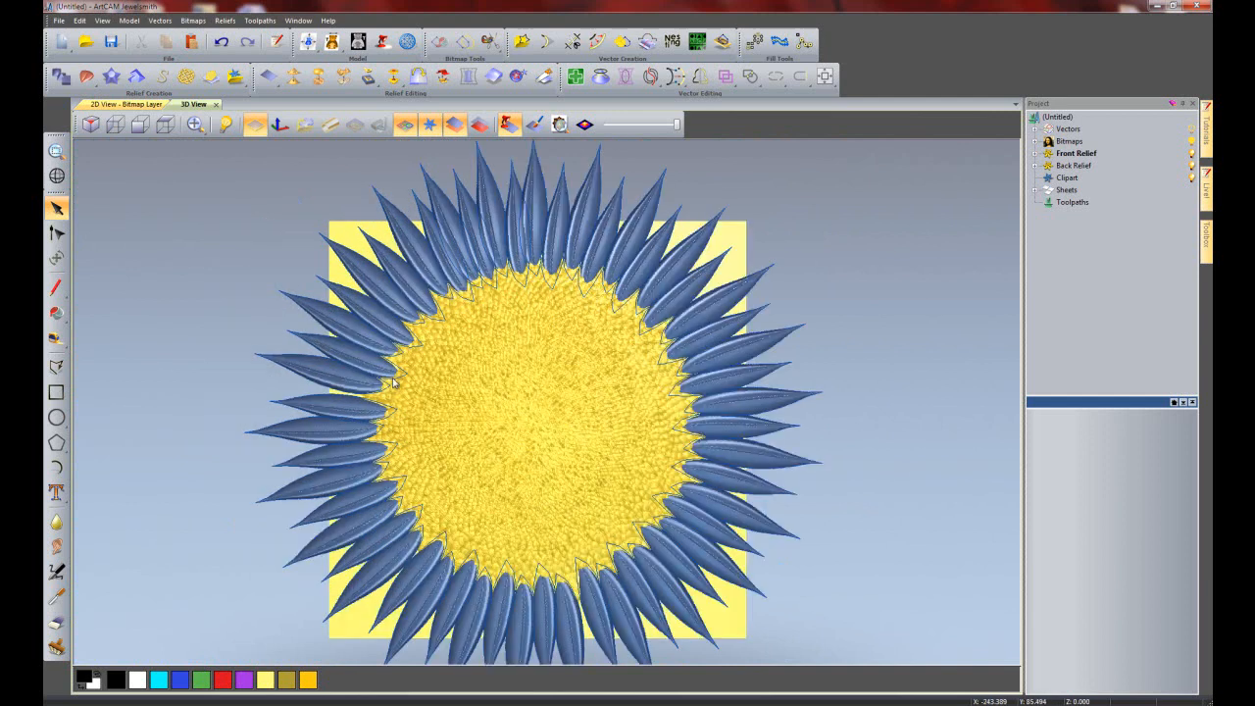
scroll(398, 387, down, 1)
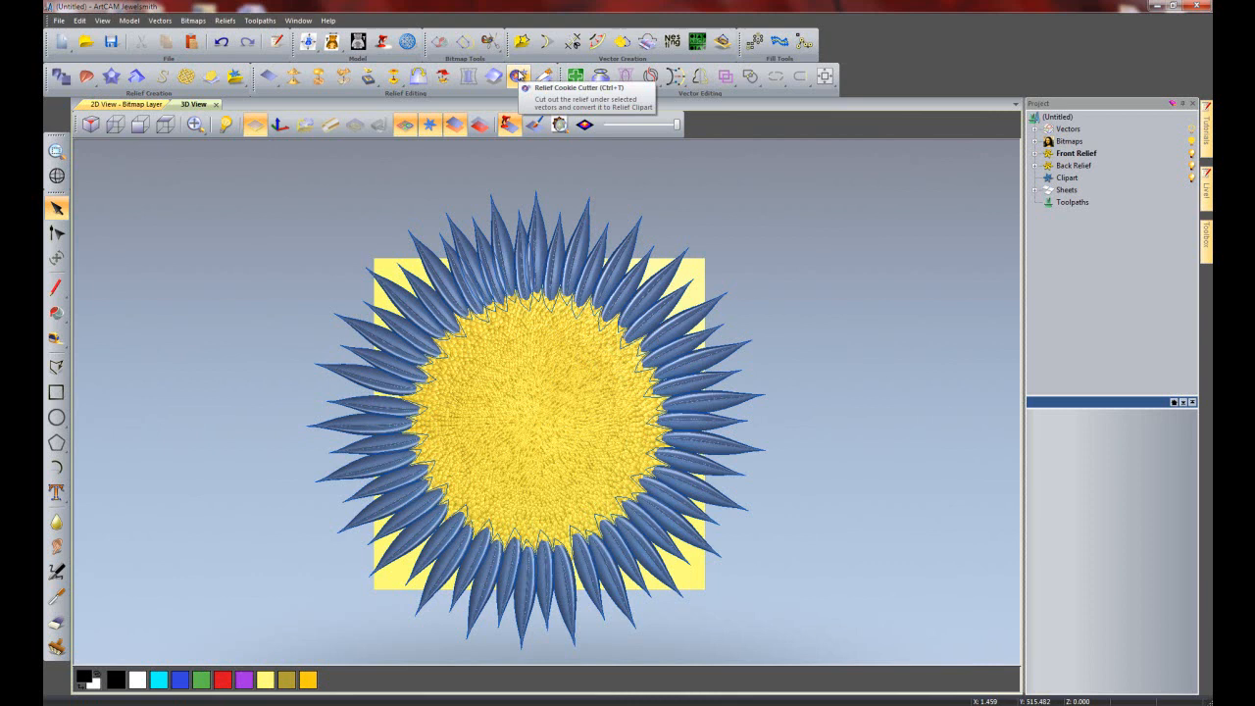
- Cut the textured centre disc out of the relief with Relief Cookie Cutter, turning it into relief clipart
click(520, 76)
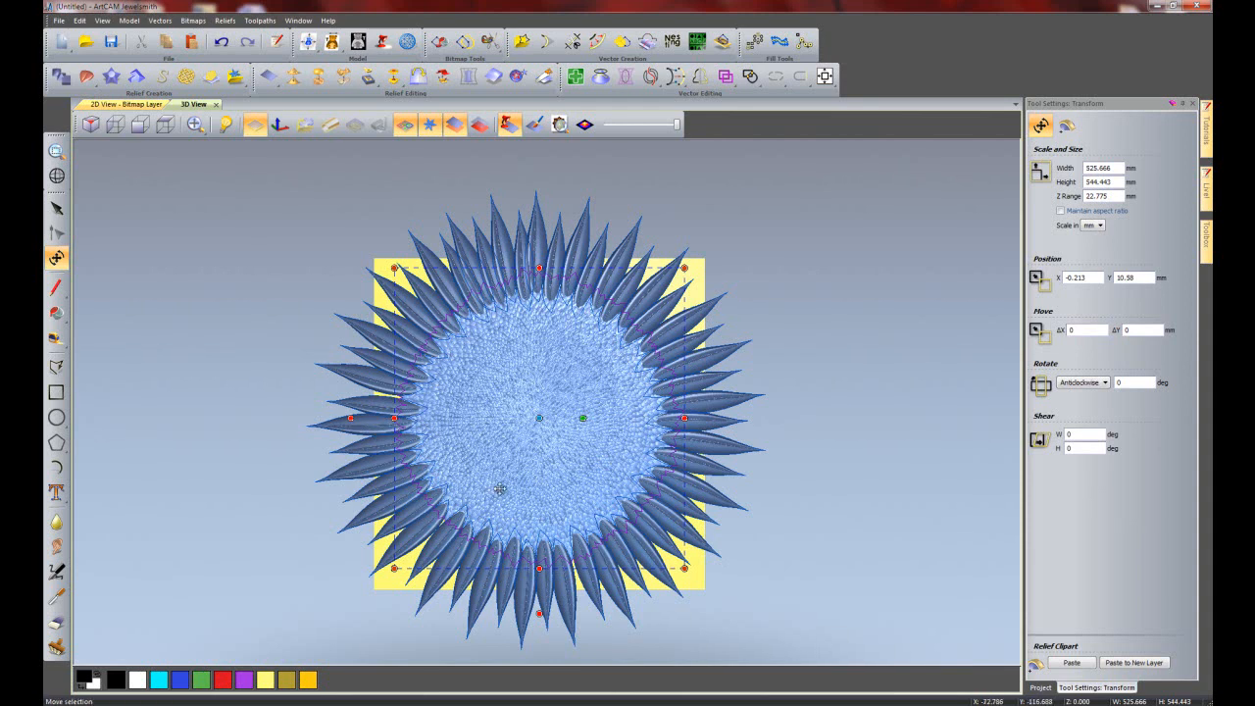
click(806, 397)
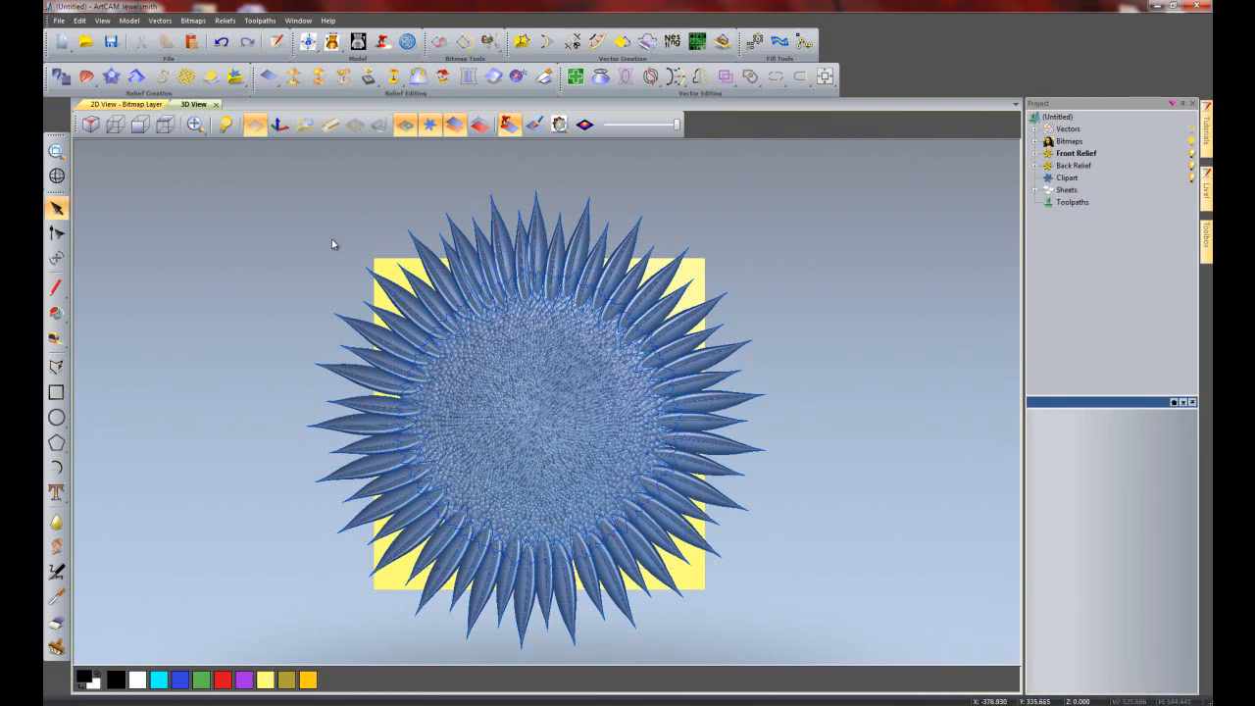
- Scale the disc and all petals together to about 170.7 mm wide, centre them in the square's upper half, and paste them into the relief
key(ctrl+a)
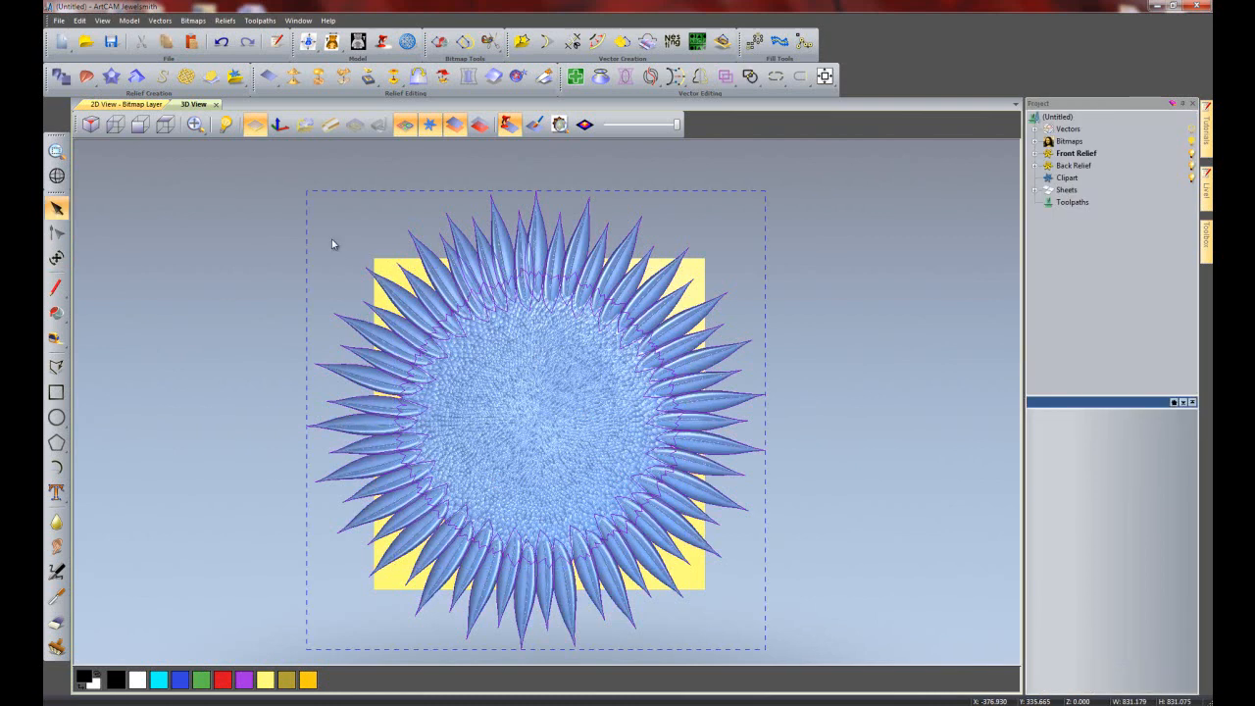
click(435, 375)
drag(766, 650, 549, 368)
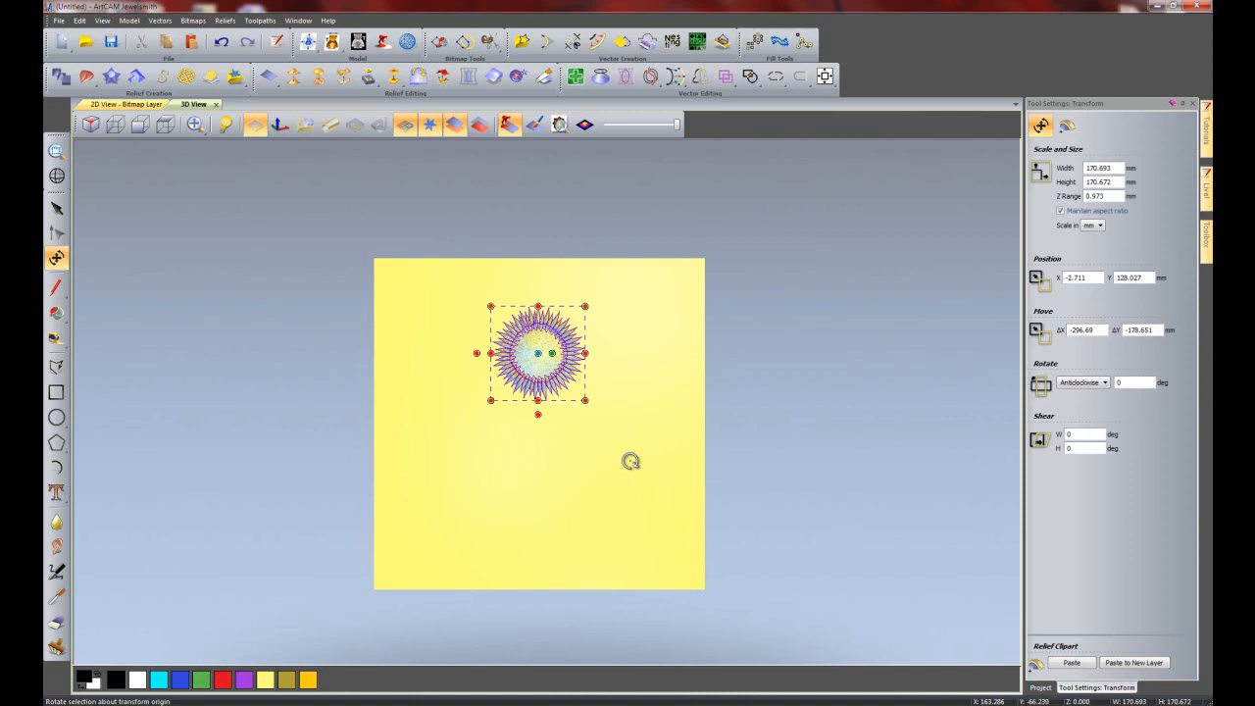
key(Escape)
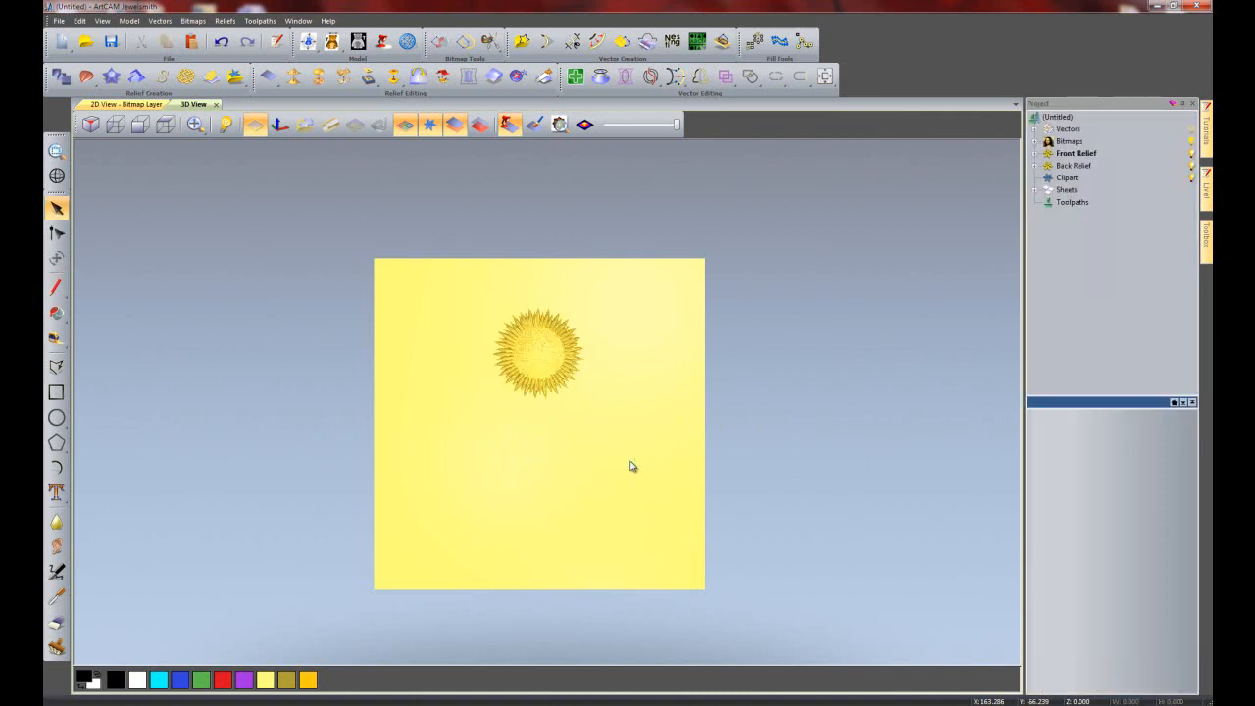
scroll(535, 368, up, 1)
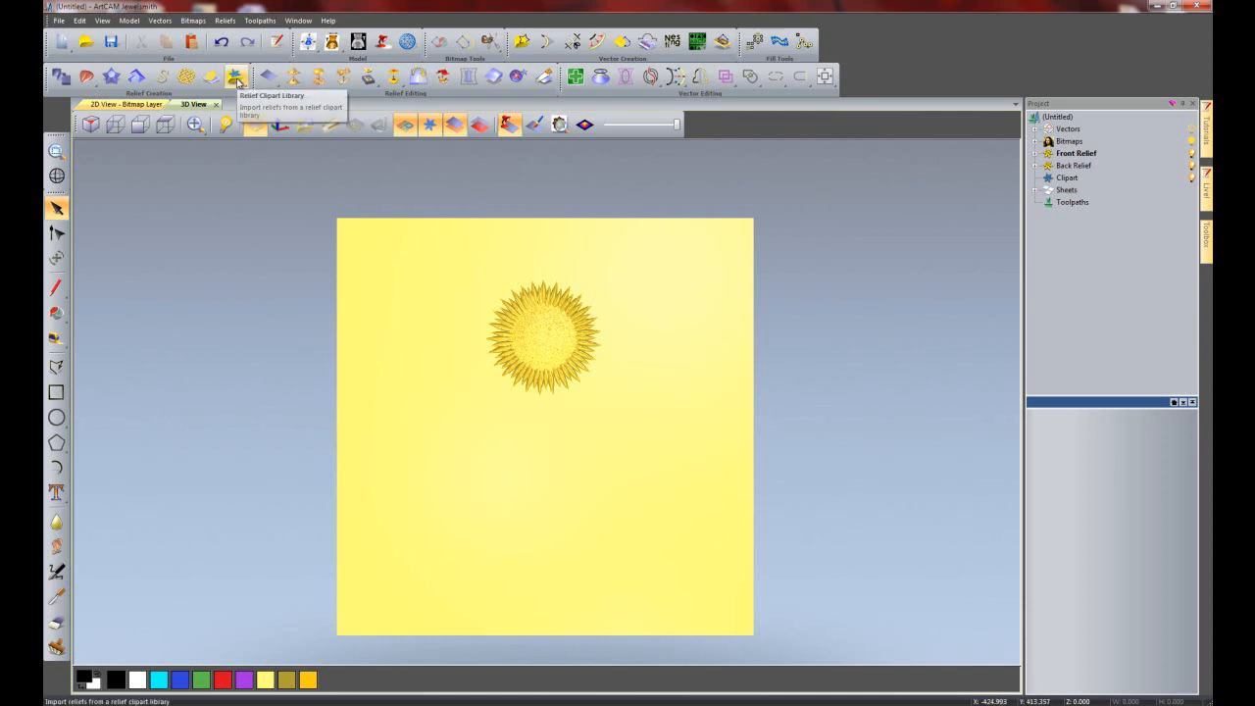
- Add Flower13 from the Greenery relief clipart and scale it proportionally to about 300 mm wide
click(238, 82)
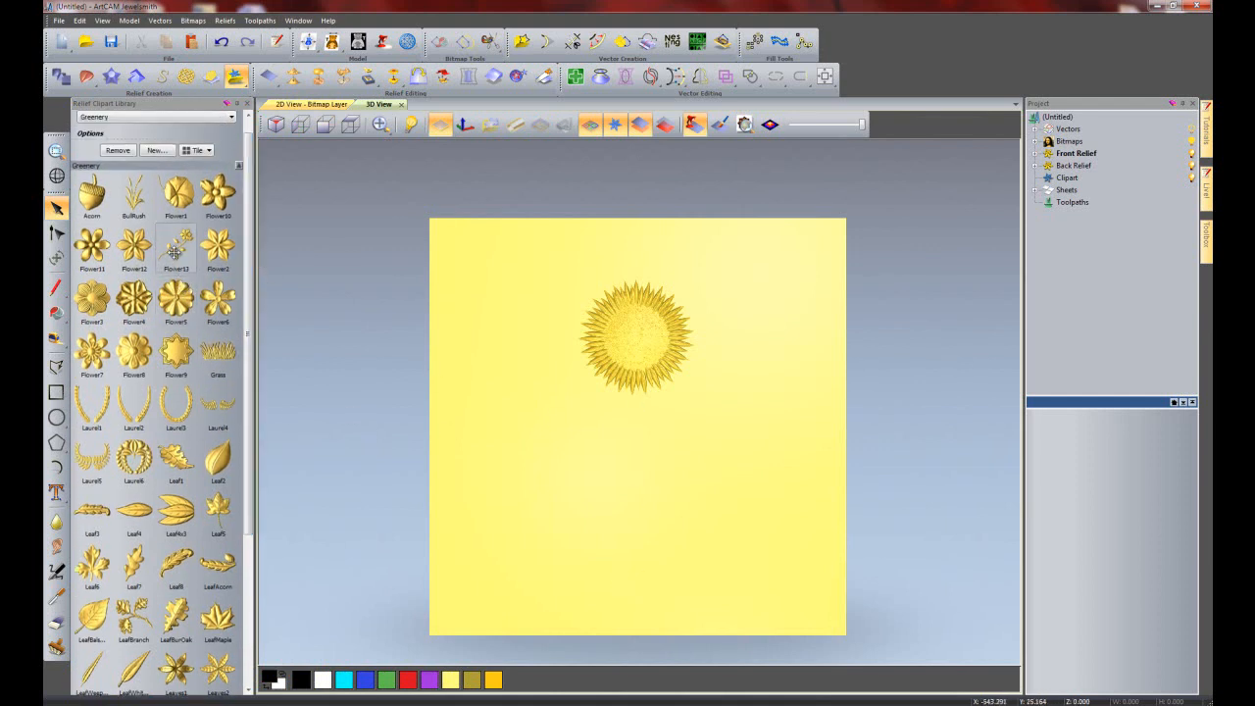
drag(172, 252, 531, 457)
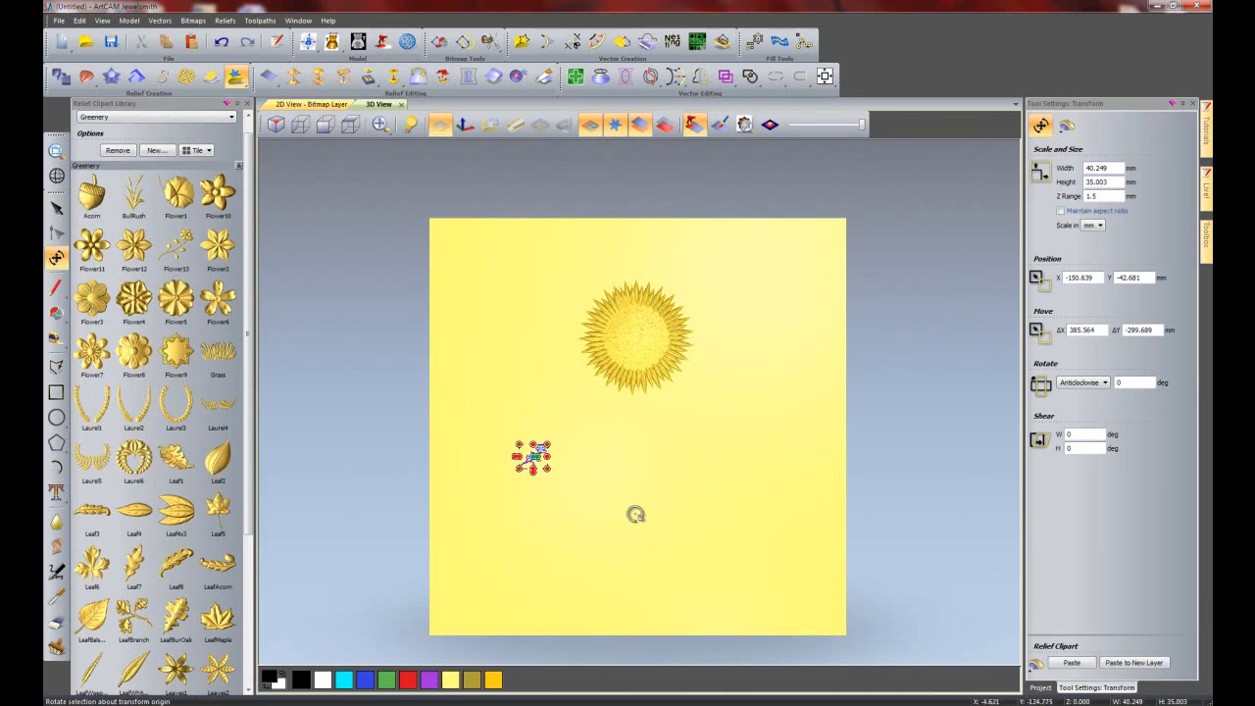
drag(548, 448, 665, 416)
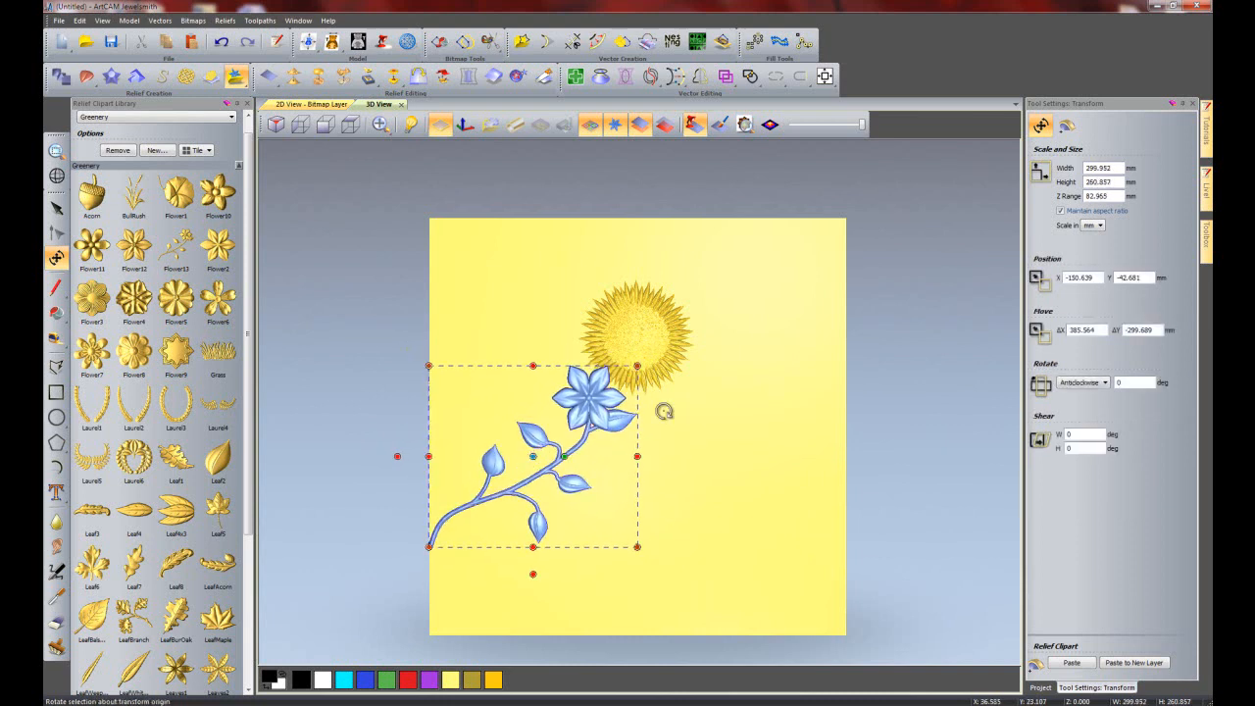
- Rotate the Flower13 clipart about 49.7° anticlockwise and move it so its upright stem runs down from the sunflower head
drag(751, 444, 673, 263)
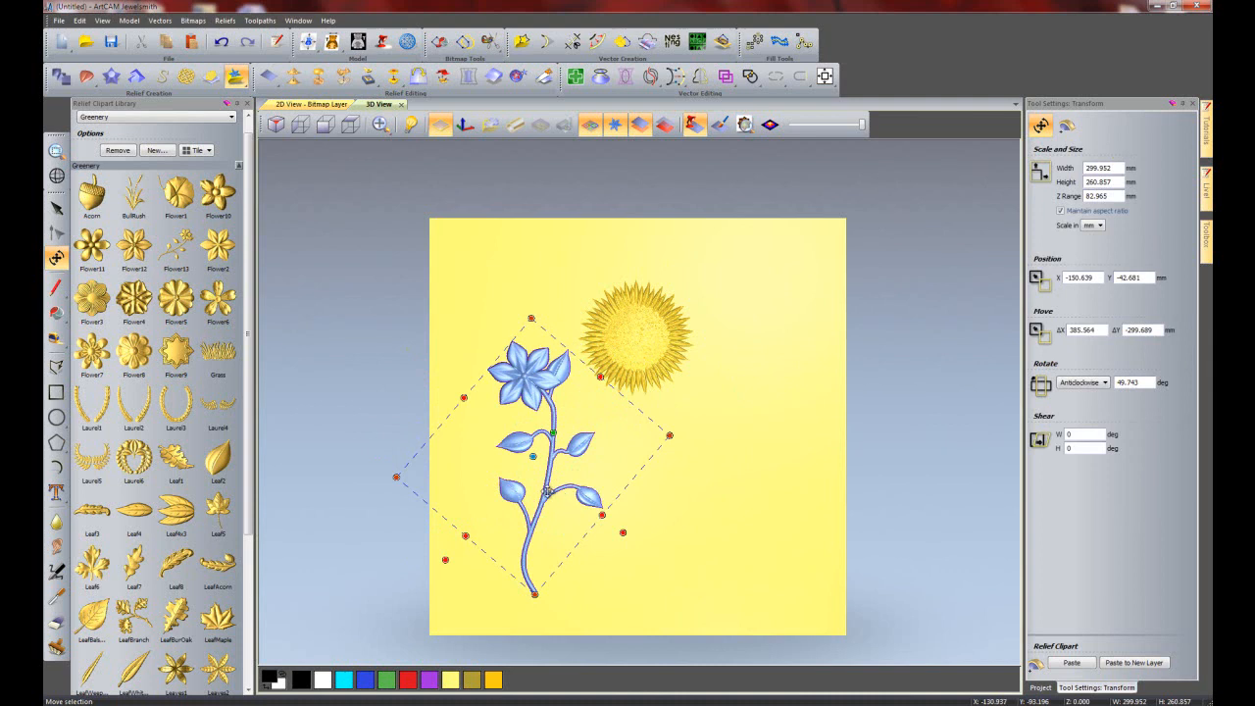
drag(547, 475, 635, 456)
scroll(648, 387, up, 3)
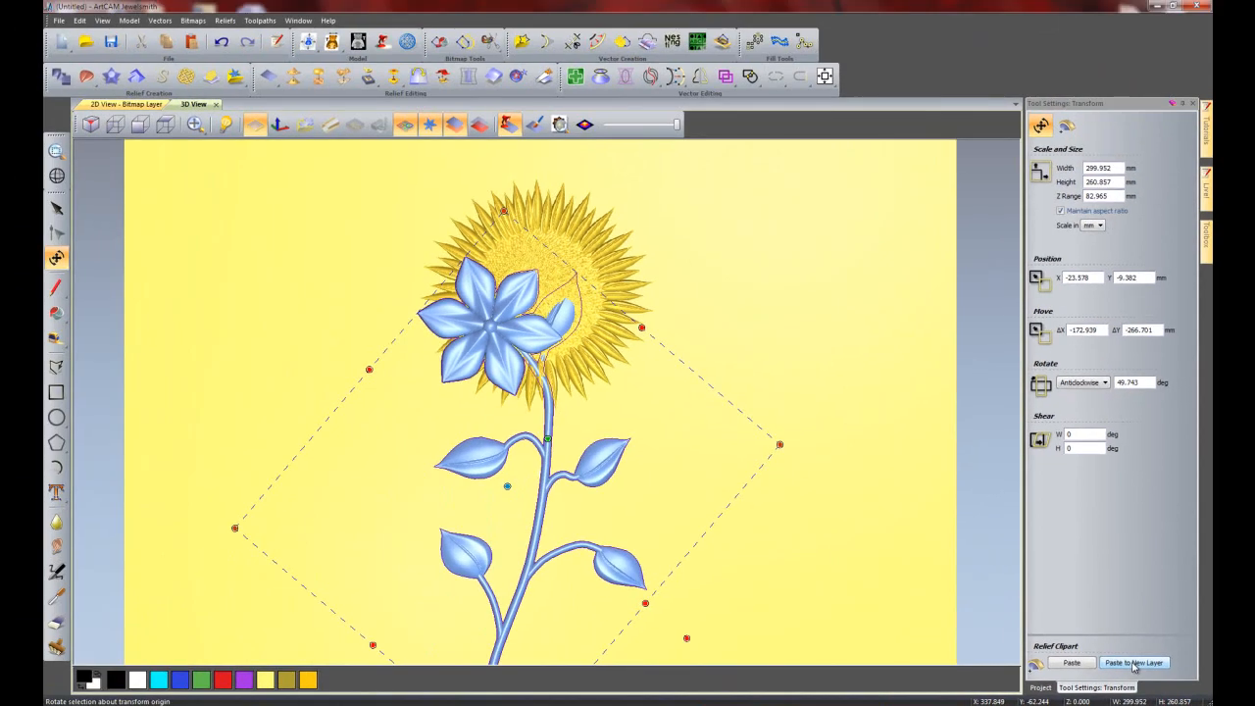
- Paste the stem clipart to a new relief layer and delete the leftover clipart object
click(1134, 664)
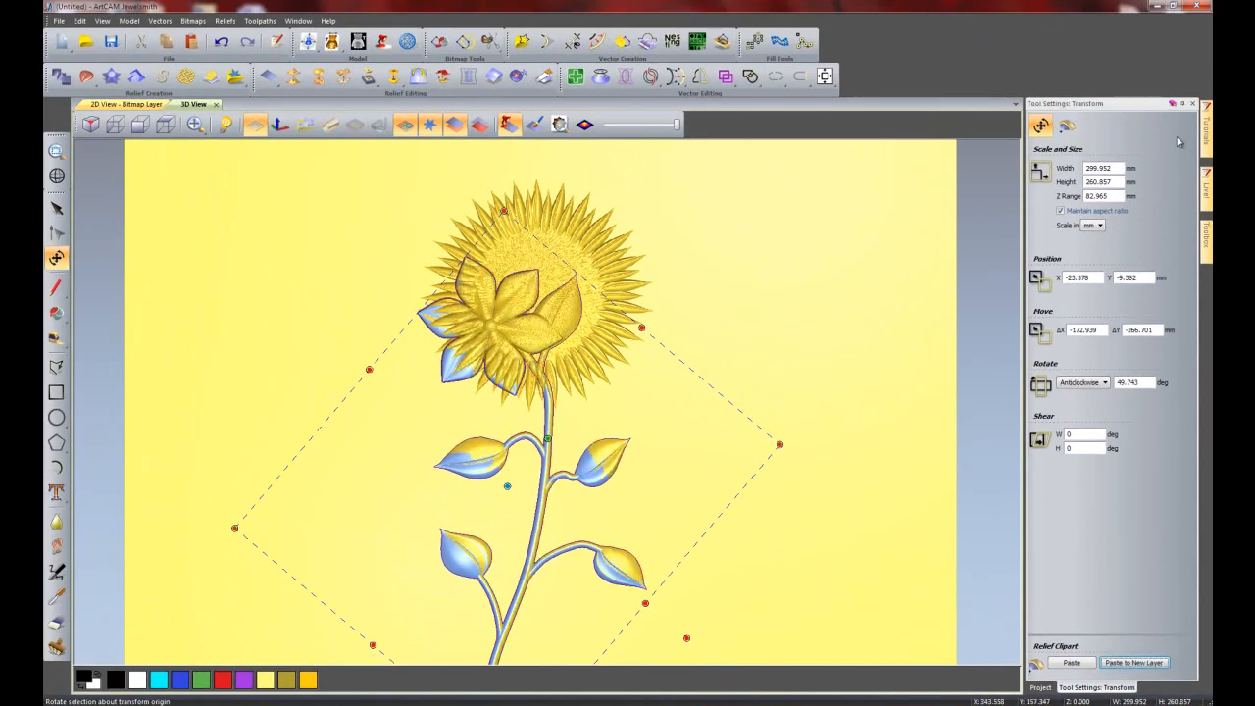
click(1191, 104)
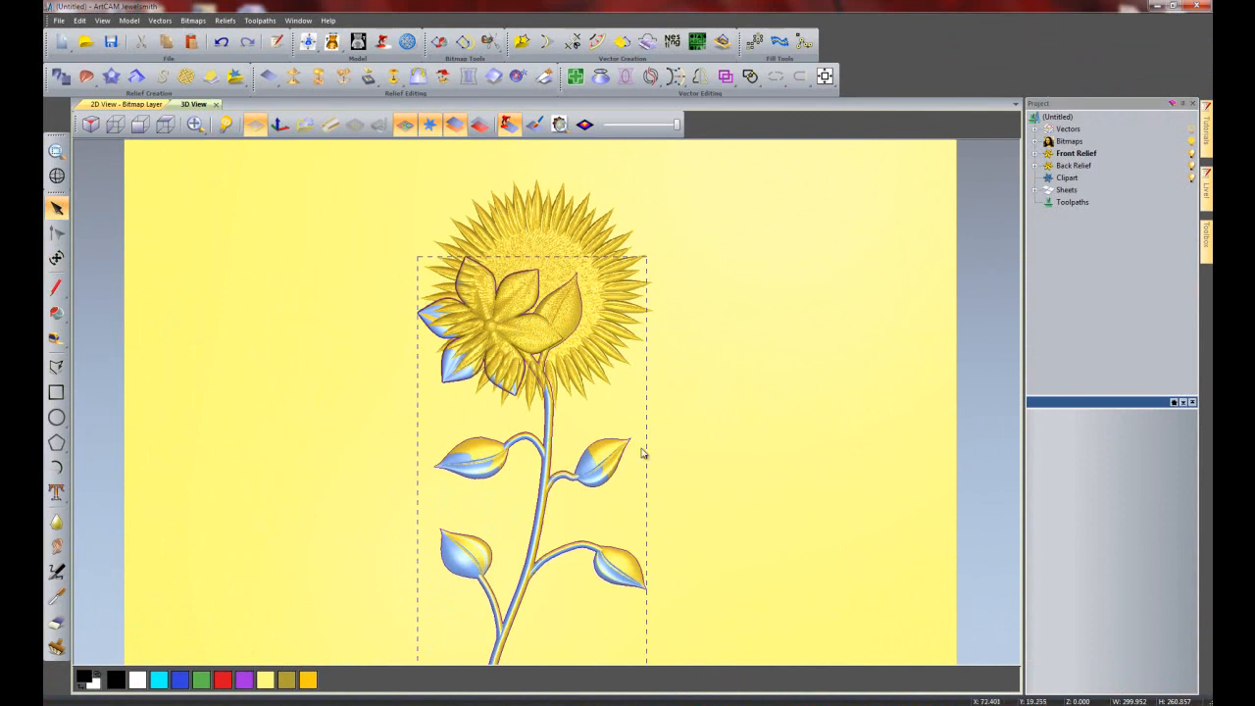
key(Delete)
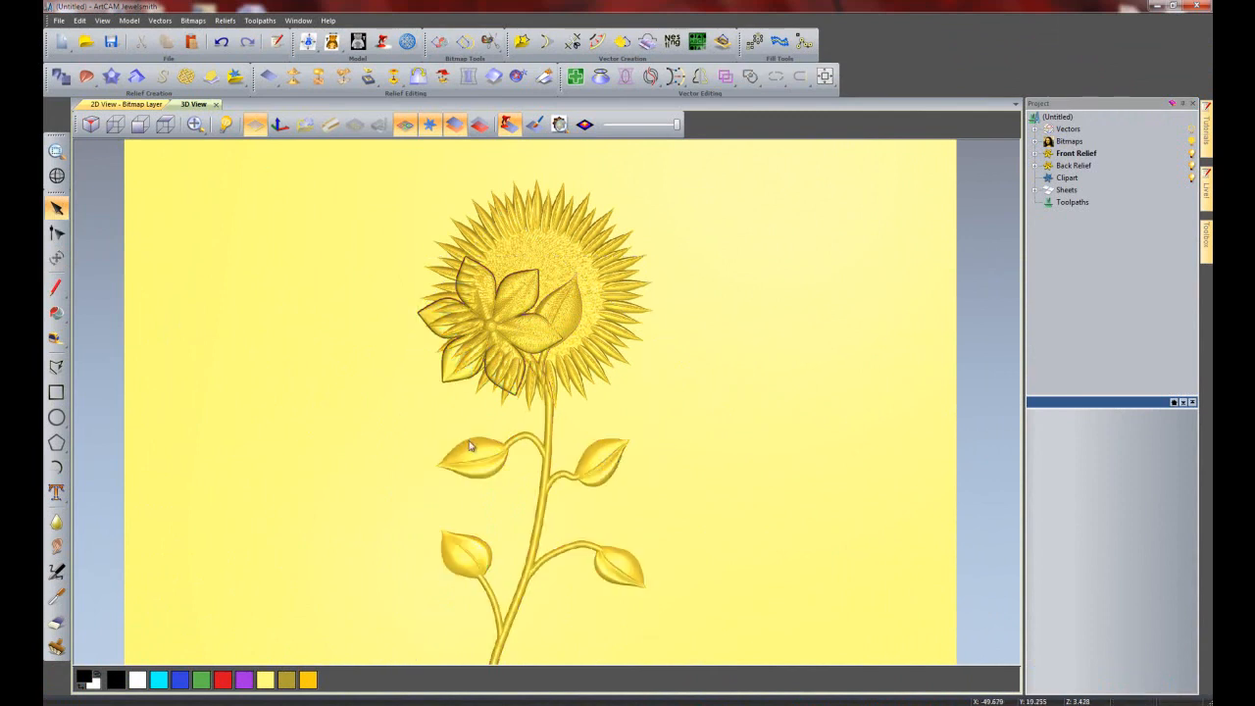
- Isolate the original front relief layer containing the flower head and rename it Sunflower
click(1036, 154)
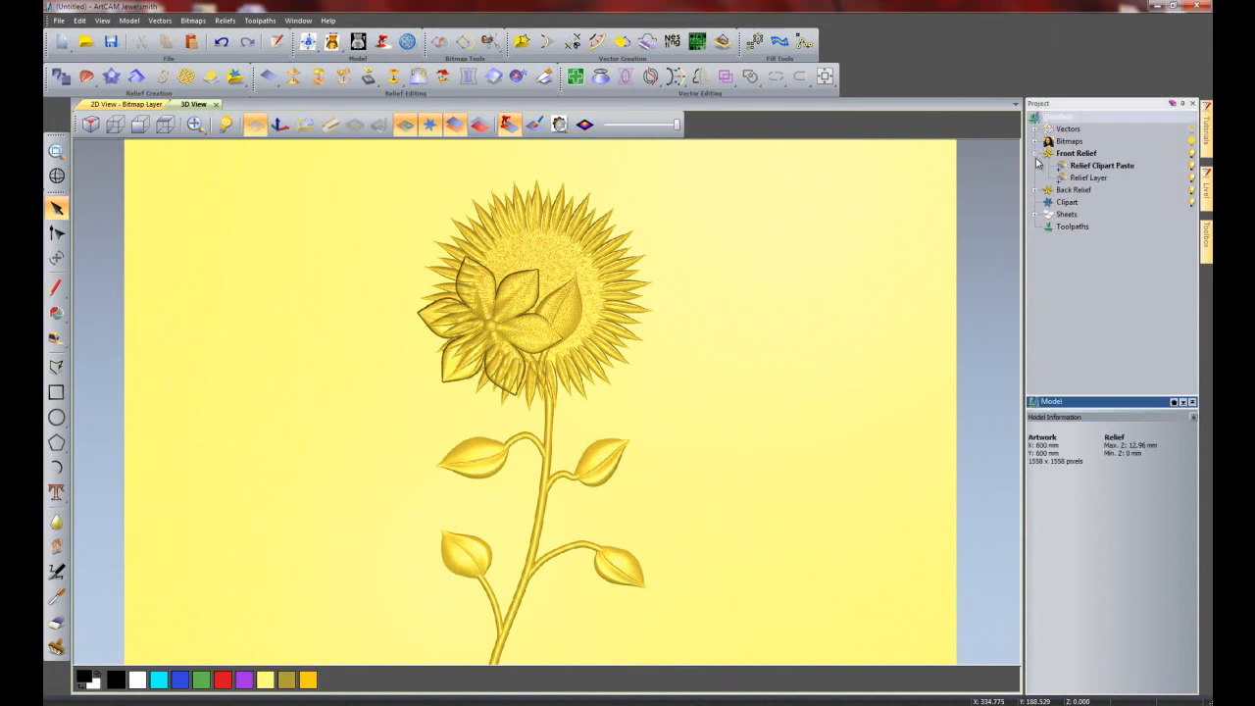
click(1080, 176)
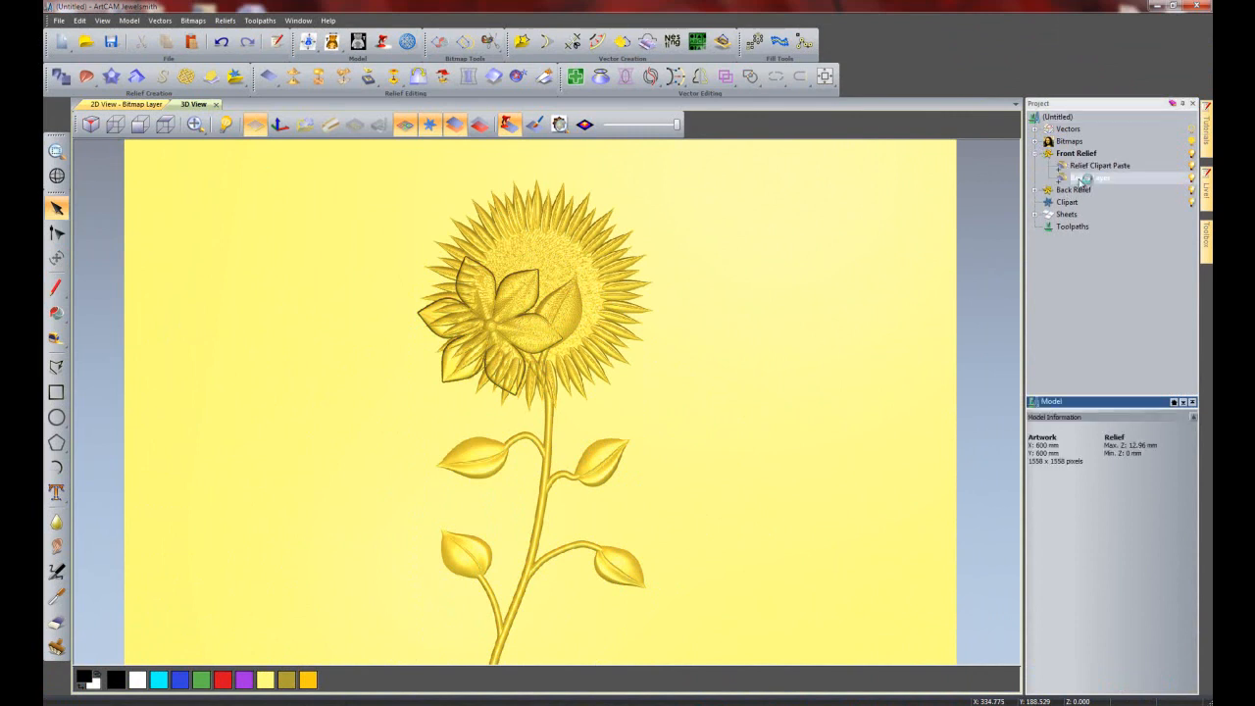
click(1193, 181)
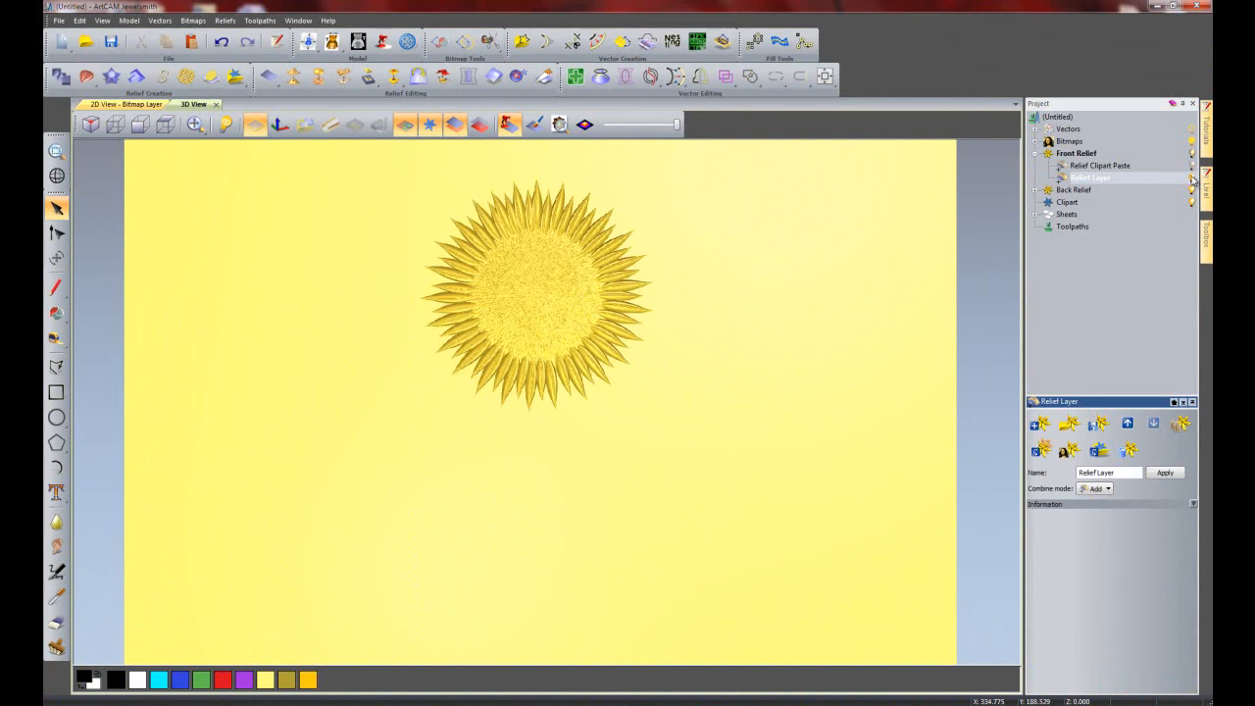
right_click(1103, 180)
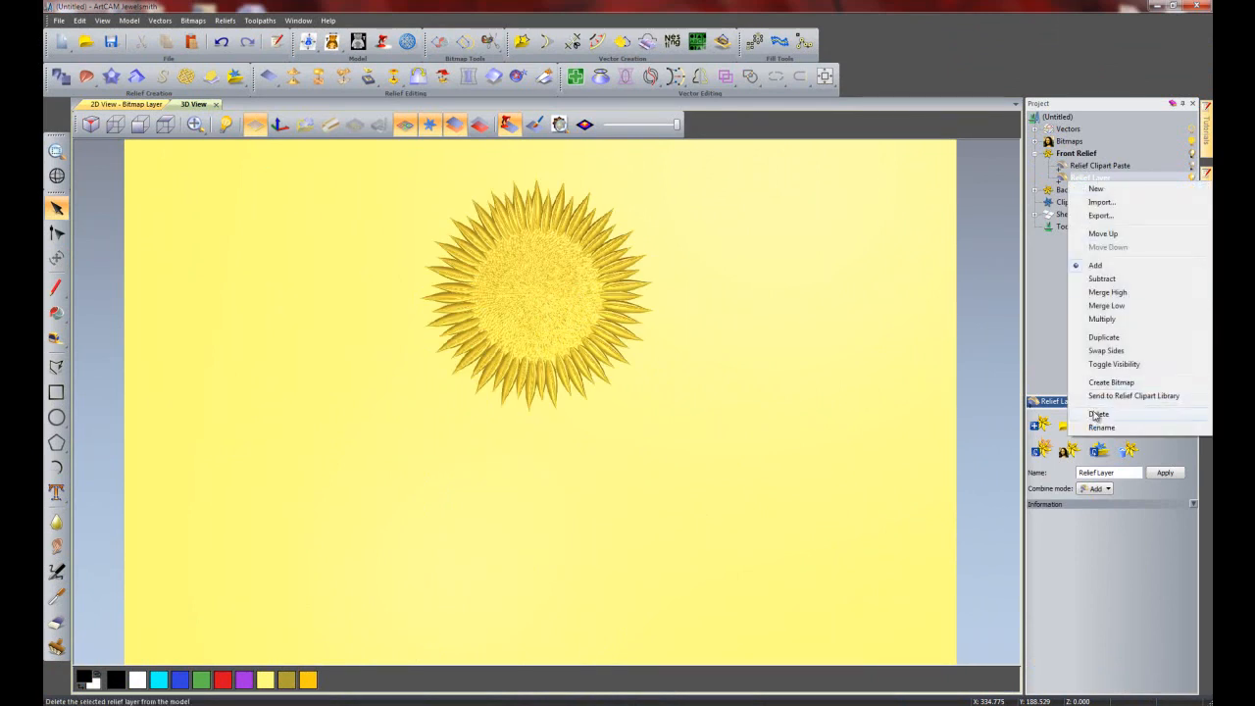
click(1100, 429)
text(Sunflower)
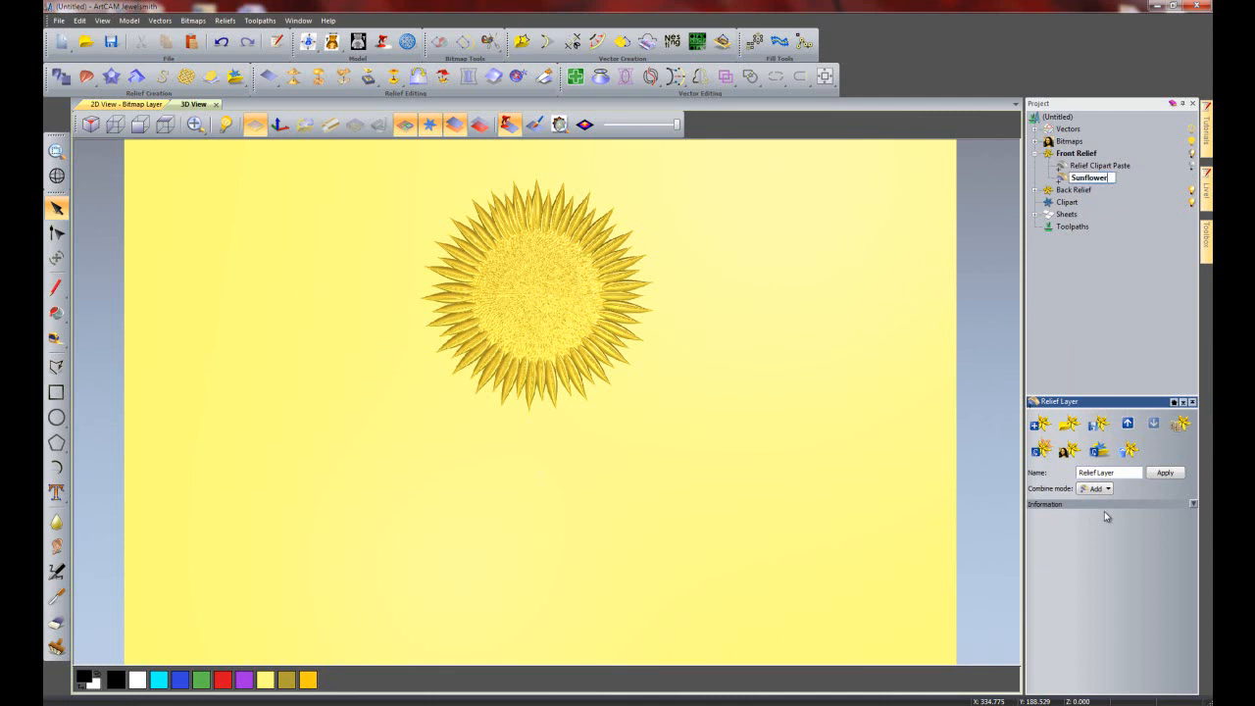
key(Return)
- Rename the Relief Clipart Paste layer to Stem and make both front relief layers visible
click(1193, 166)
right_click(1101, 167)
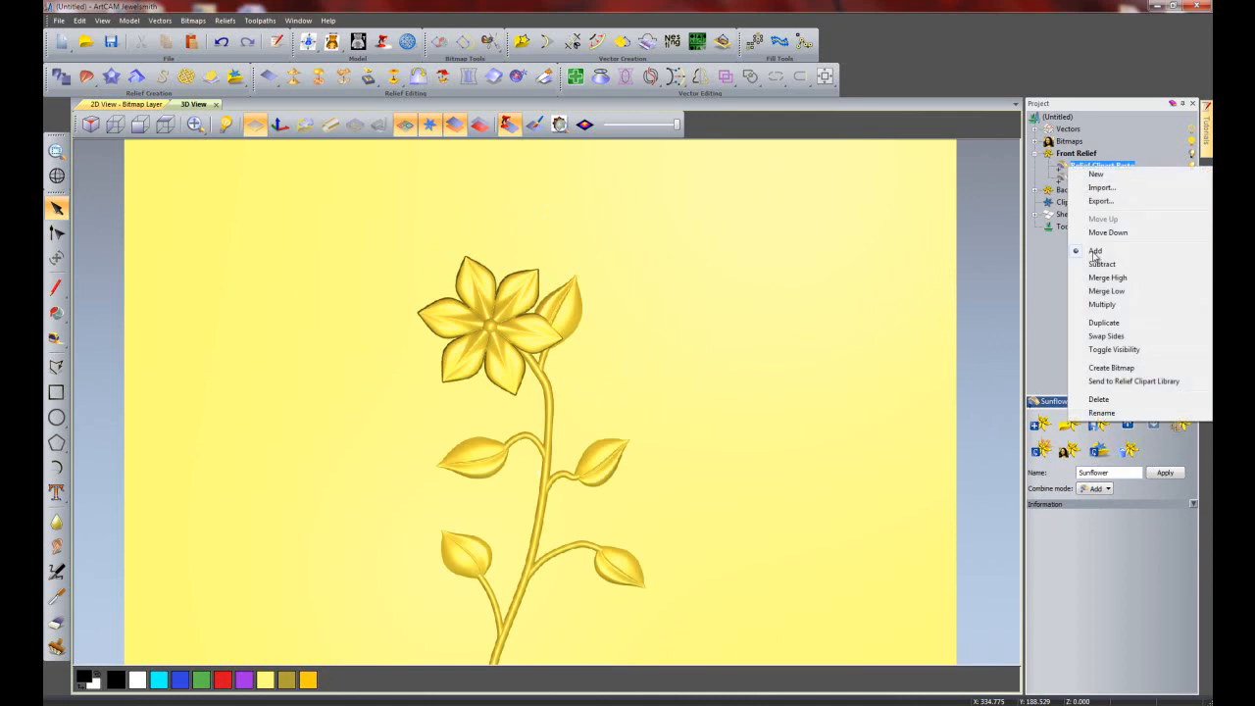
click(1099, 412)
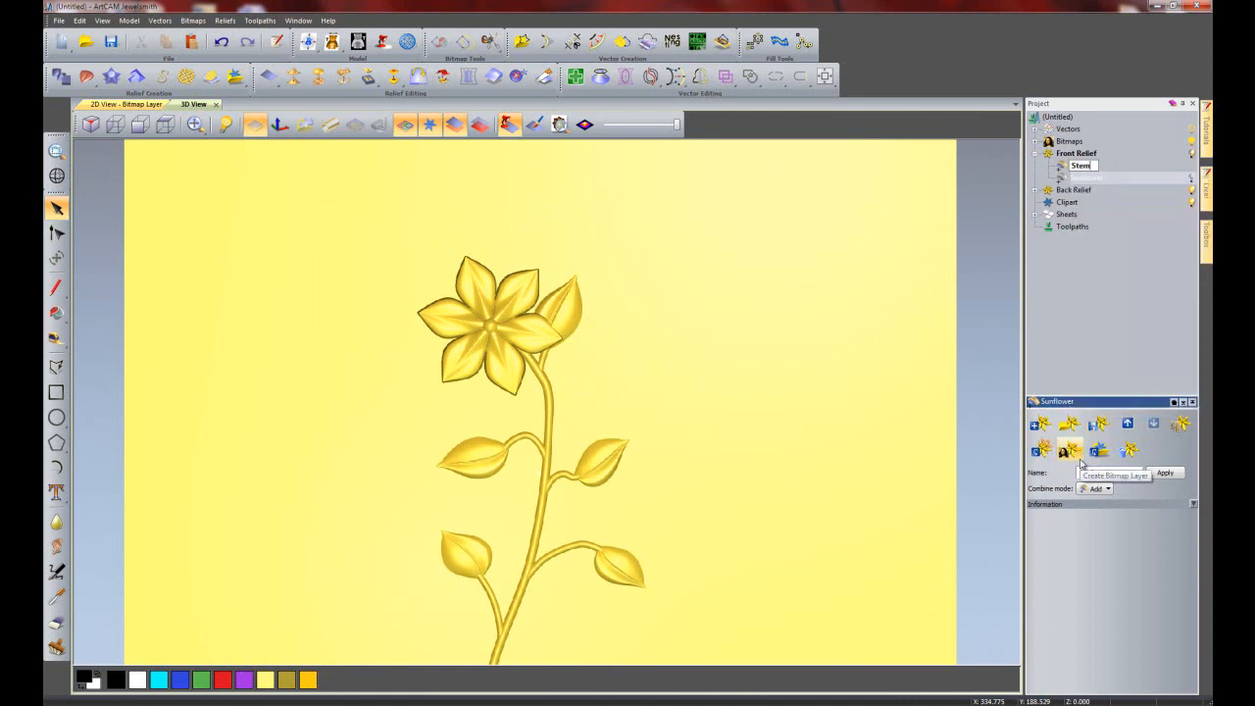
key(Return)
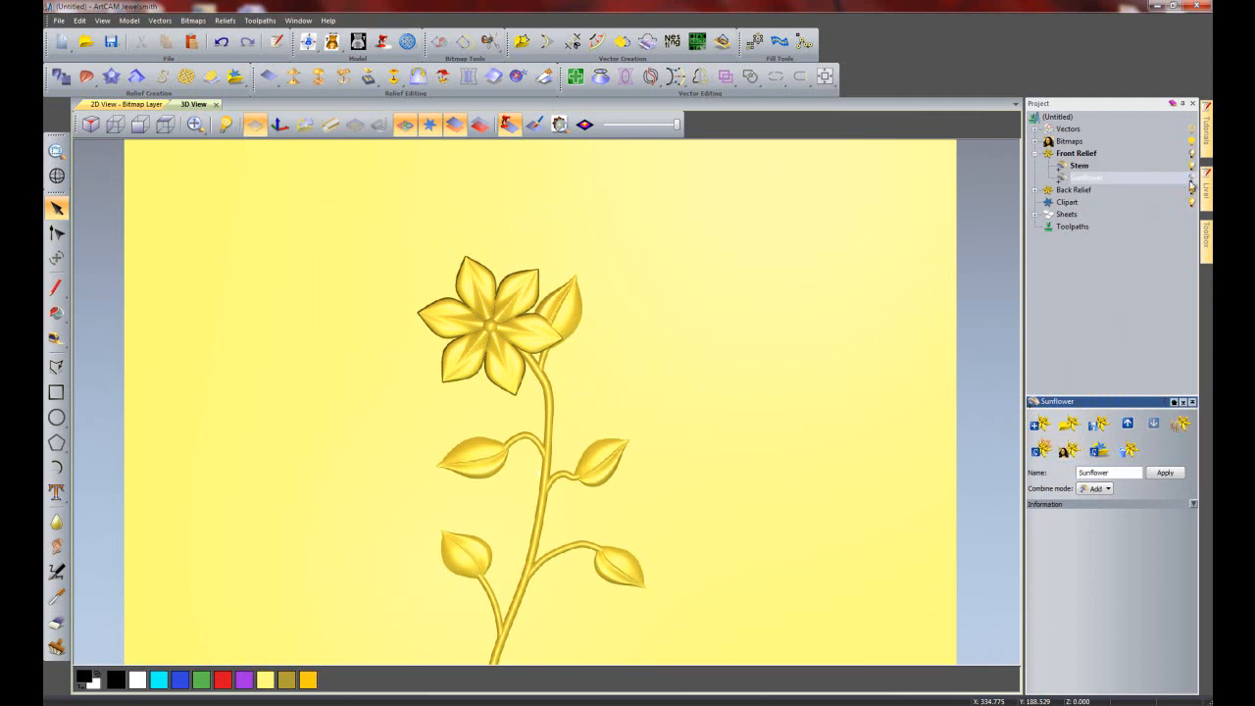
click(1192, 179)
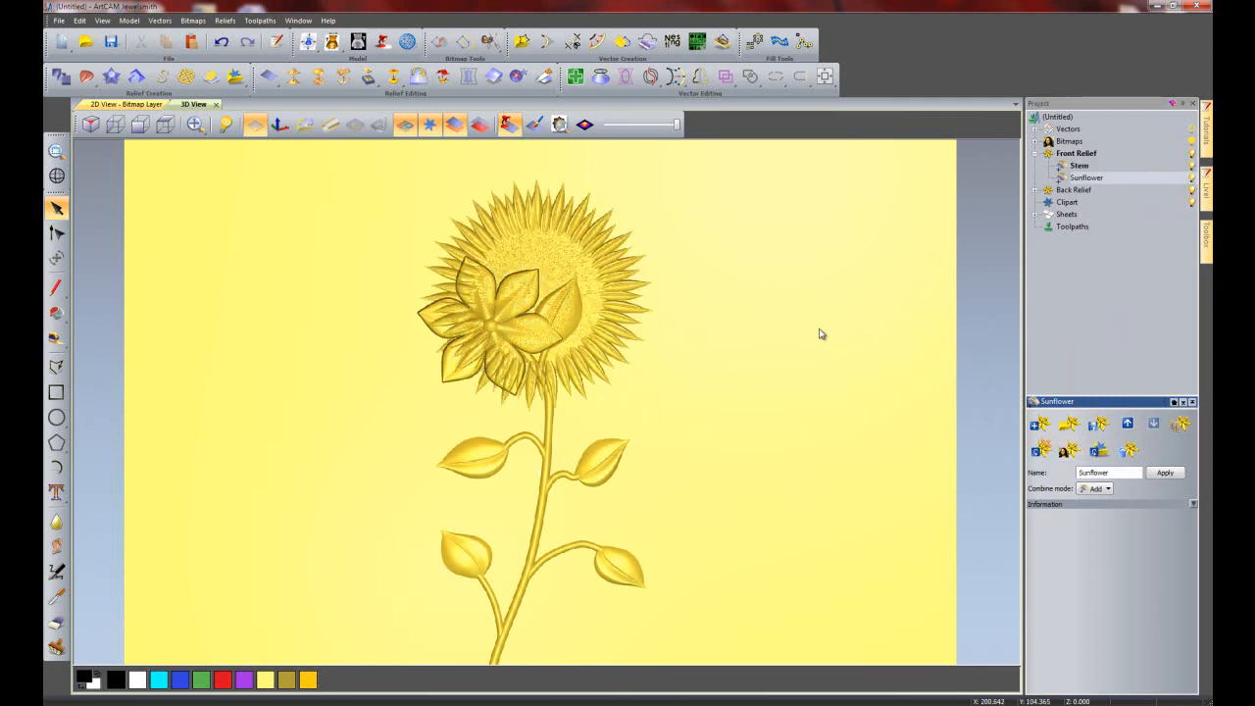
- Make the Sunflower layer active and turn on the shading that highlights the active relief layer in colour
click(1082, 181)
click(1080, 168)
click(1081, 181)
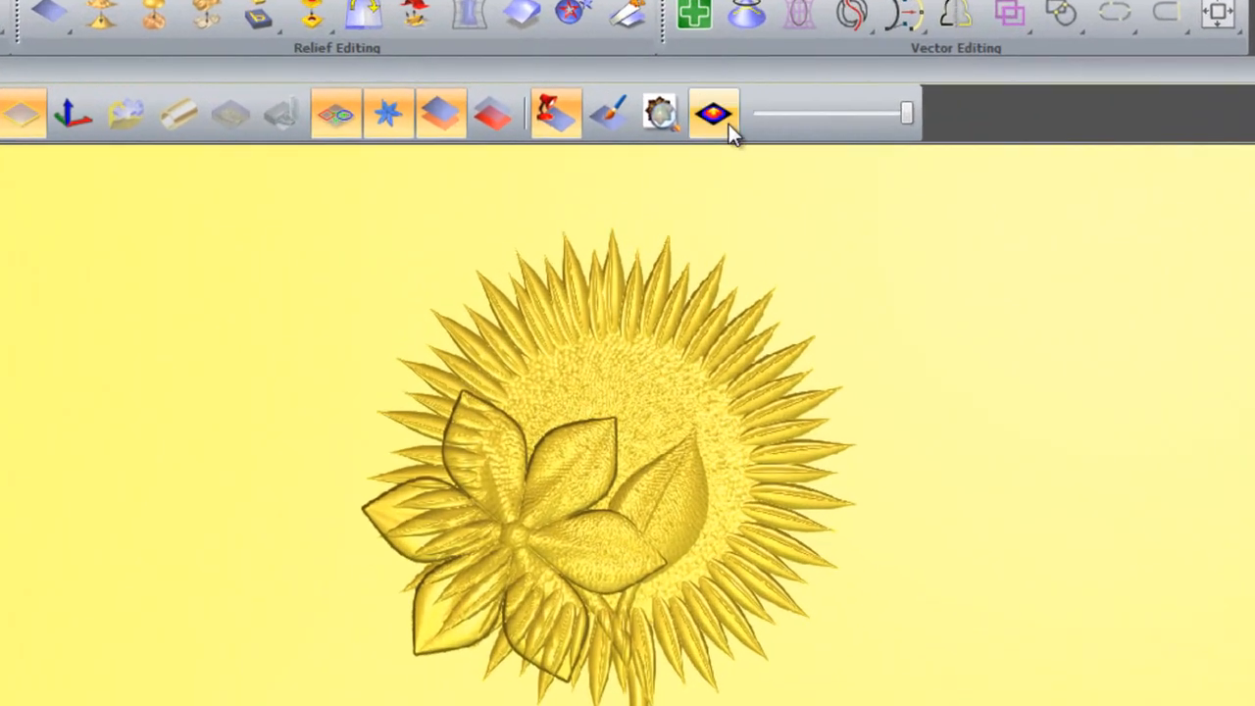
click(677, 112)
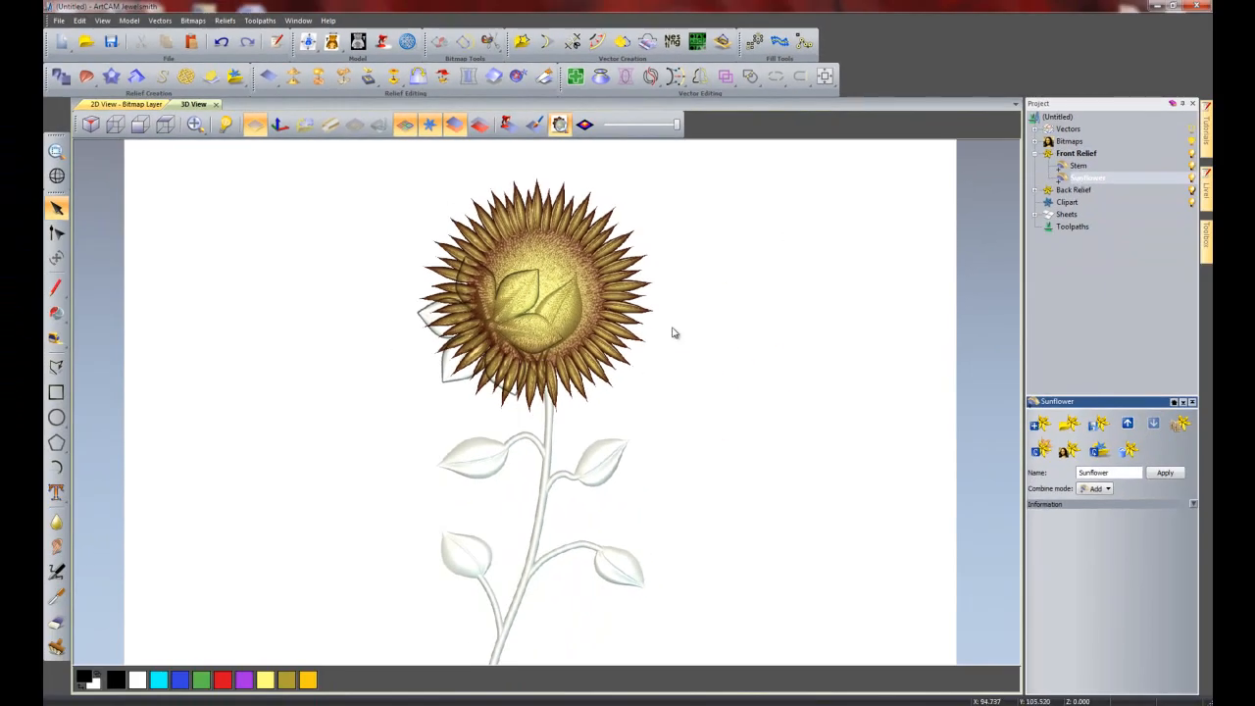
- Compare the Sunflower and Stem layers in the highlight shading by activating each in turn, ending on Stem near the overlapping flower
drag(1082, 175, 1084, 180)
click(1082, 179)
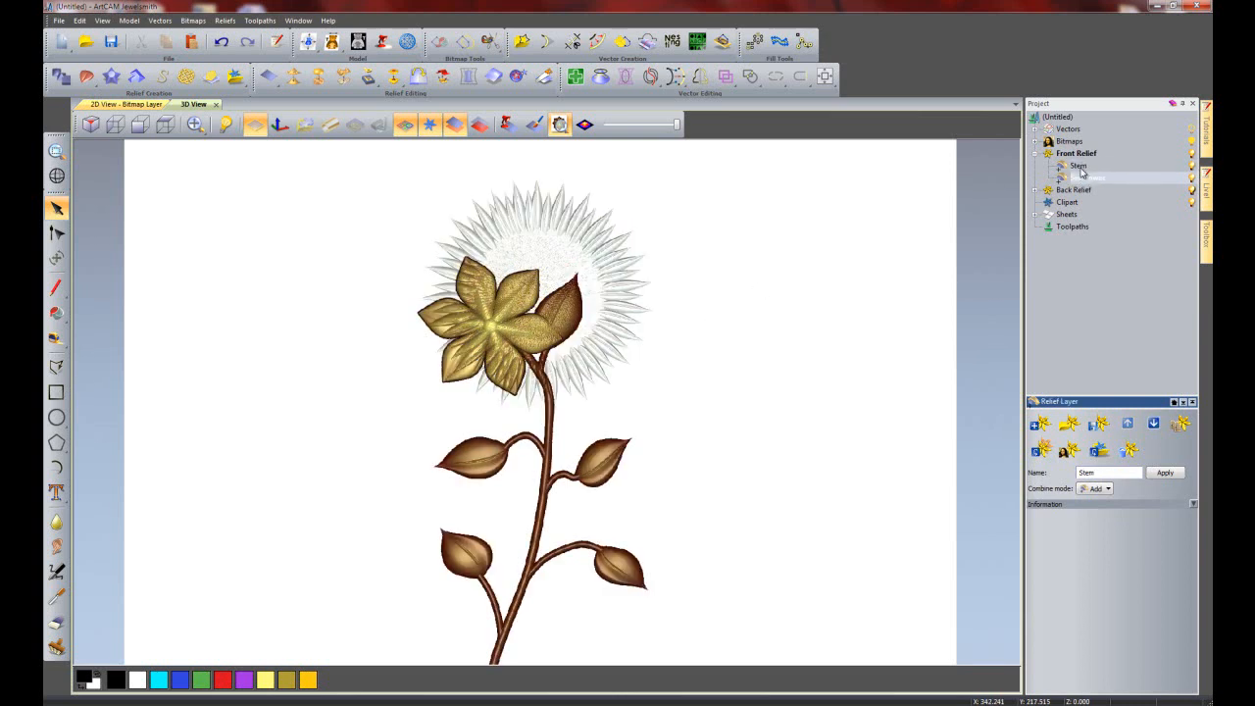
click(1080, 168)
click(1083, 177)
click(1080, 167)
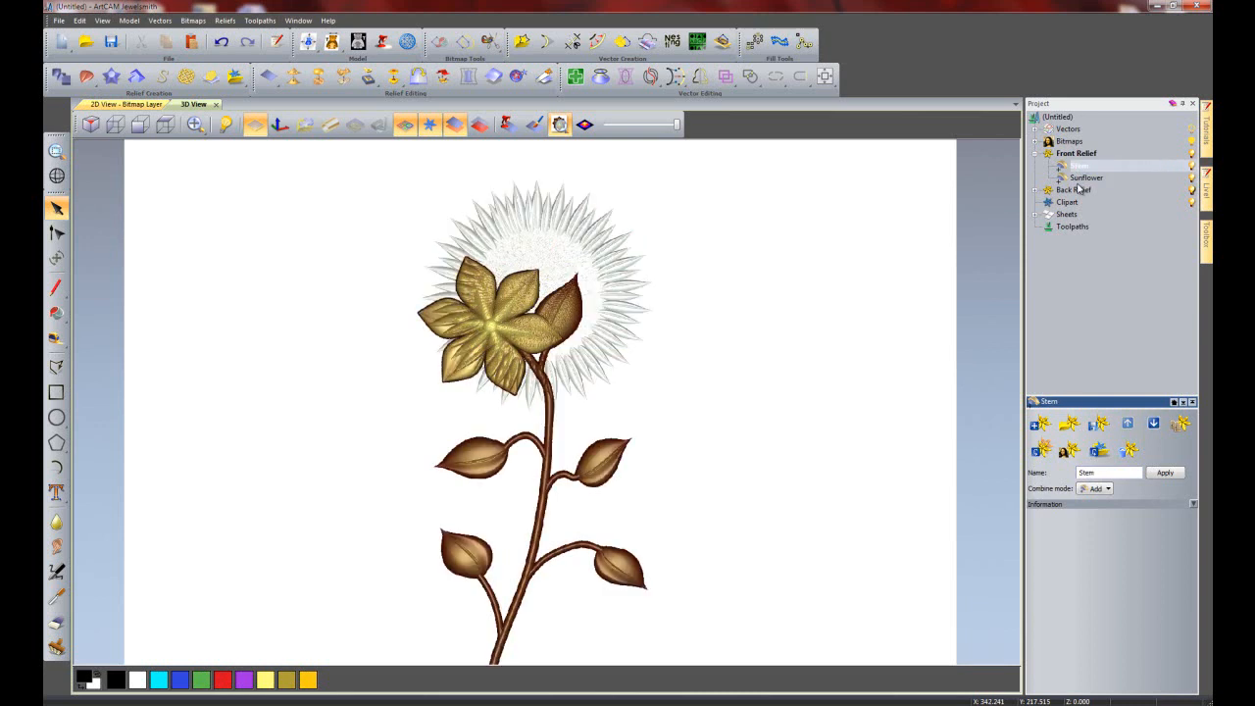
click(1083, 177)
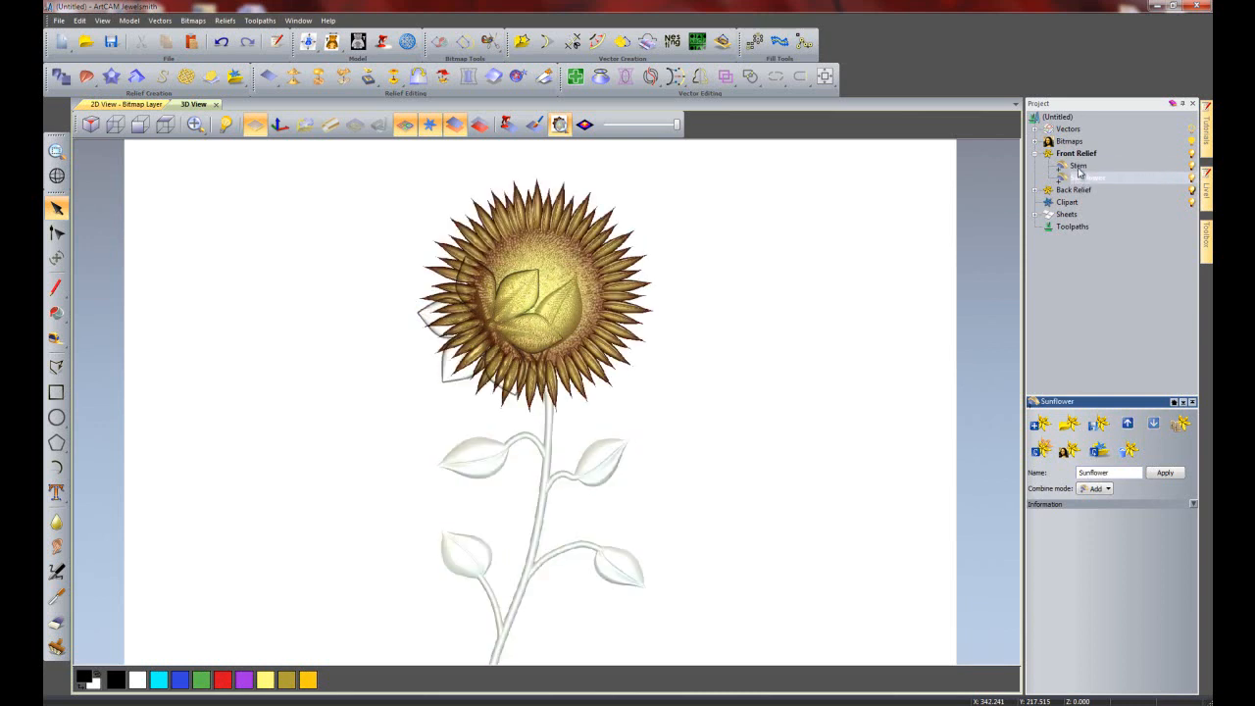
click(1080, 167)
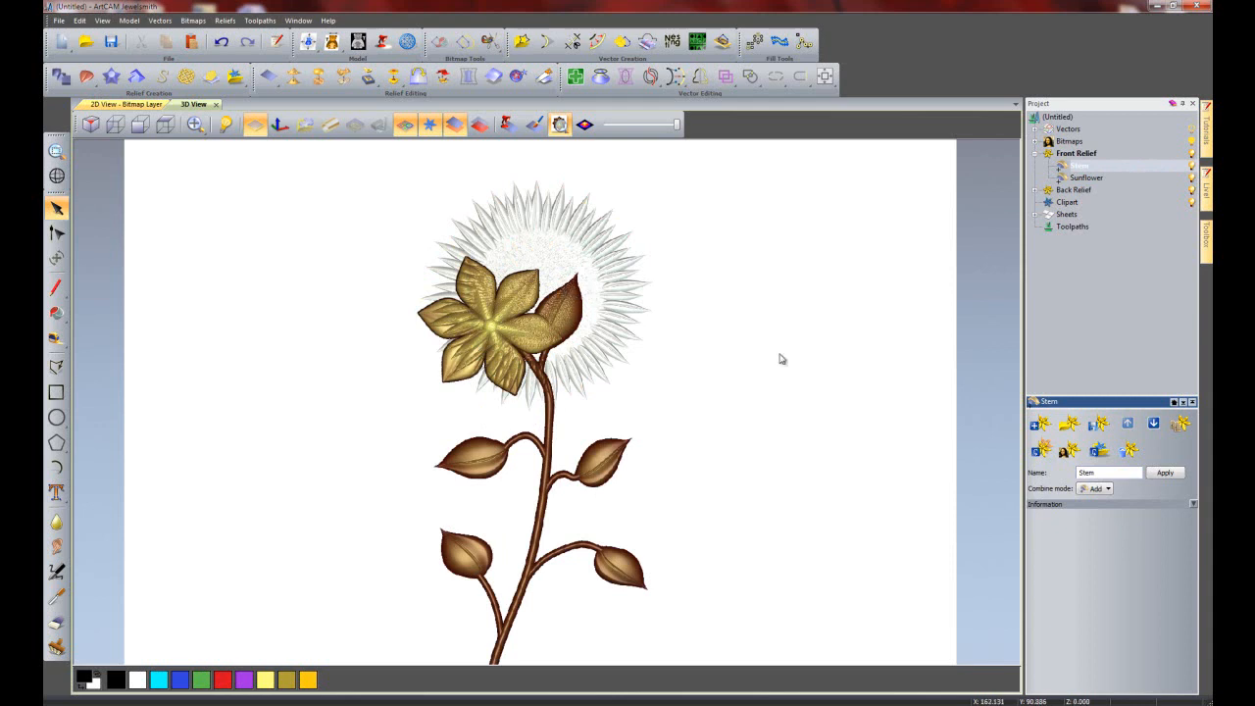
scroll(628, 323, up, 3)
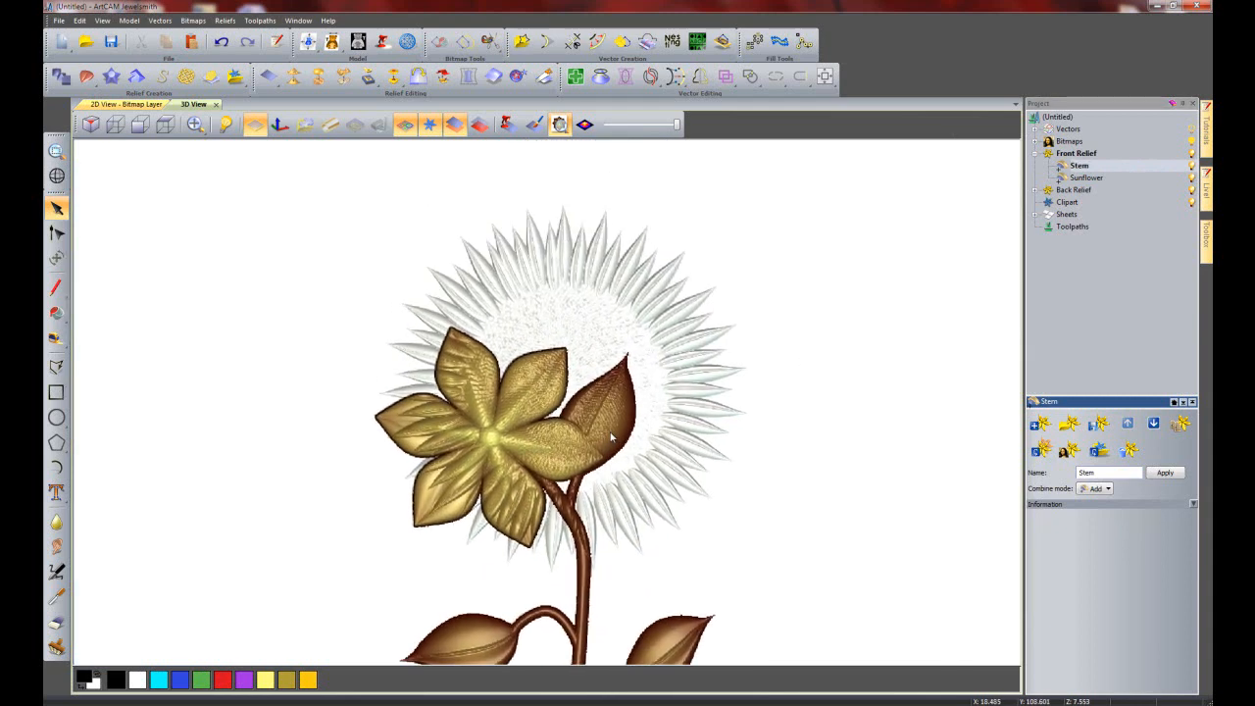
- Erase the clipart flower and the upper leaf that overlap the sunflower head on the Stem layer with the sculpting Eraser
middle_drag(612, 419, 601, 384)
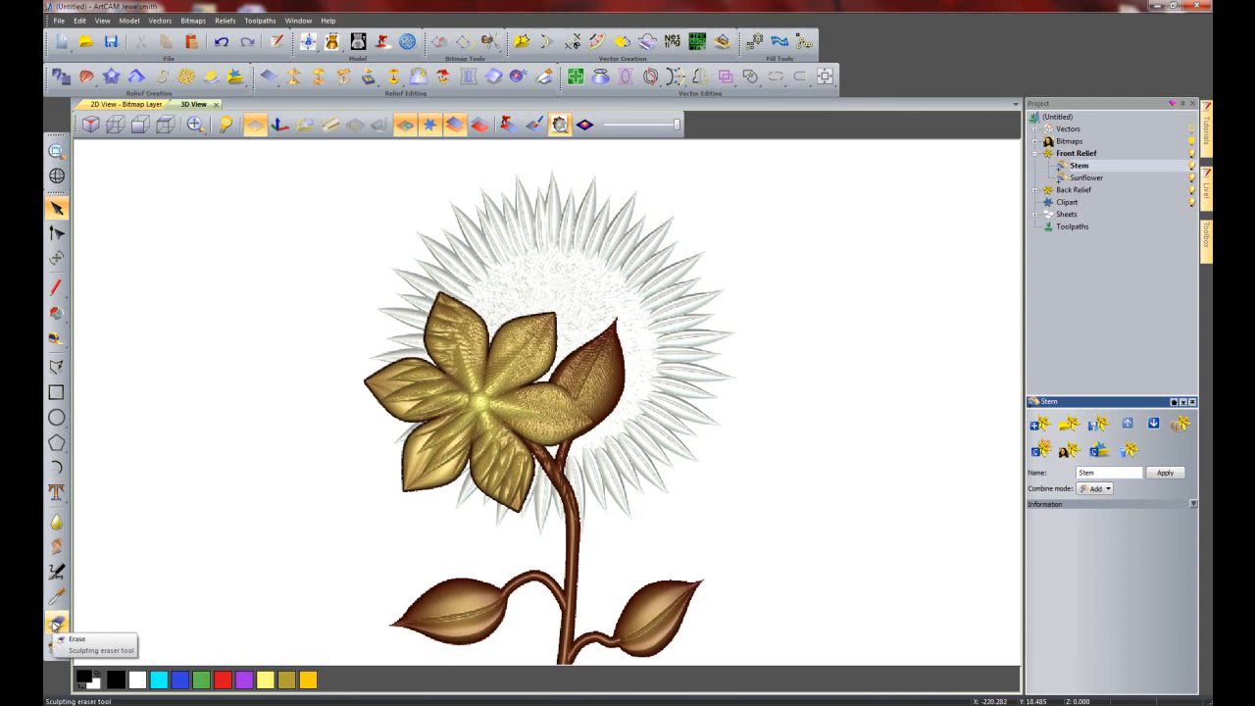
click(56, 625)
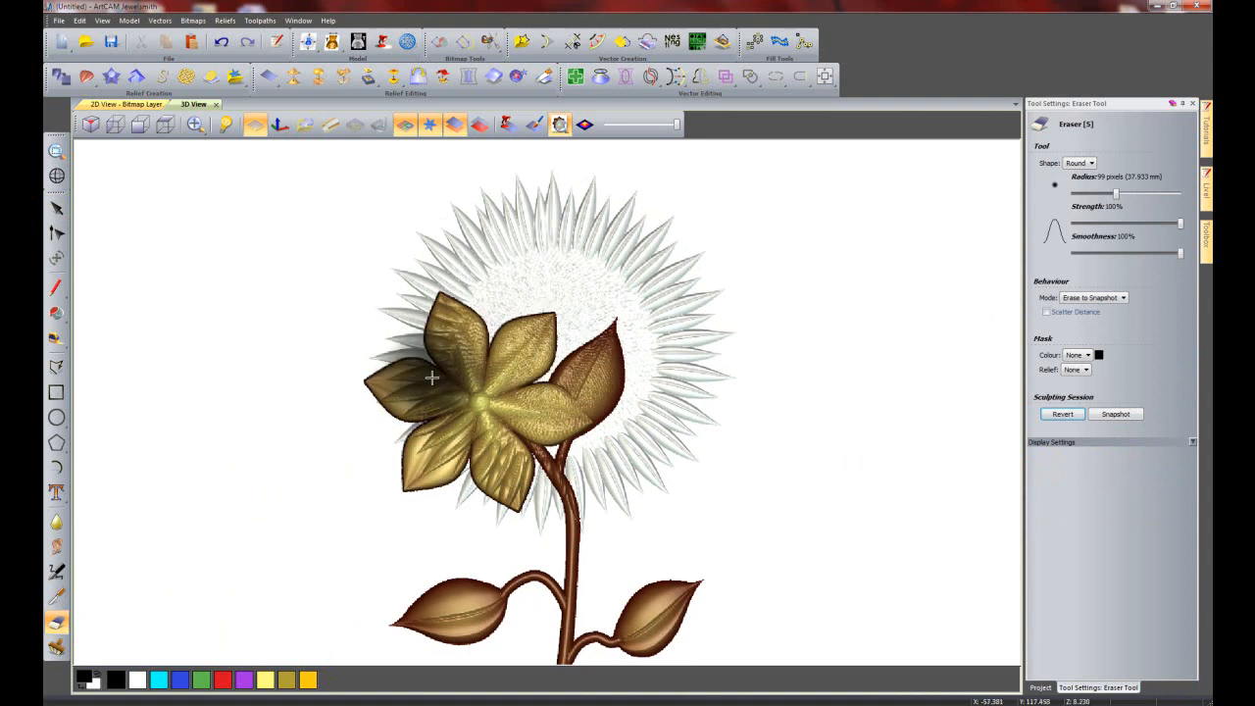
mouse_move(412, 348)
mouse_down()
mouse_move(461, 344)
mouse_move(490, 372)
mouse_move(441, 407)
mouse_move(402, 412)
mouse_up()
mouse_move(539, 336)
mouse_down()
mouse_move(588, 363)
mouse_move(535, 333)
mouse_move(470, 333)
mouse_move(594, 385)
mouse_move(603, 407)
mouse_move(611, 330)
mouse_move(521, 325)
mouse_move(441, 306)
mouse_move(447, 295)
mouse_up()
mouse_move(399, 351)
mouse_down()
mouse_move(388, 384)
mouse_move(431, 470)
mouse_move(412, 484)
mouse_move(412, 448)
mouse_move(404, 456)
mouse_move(442, 421)
mouse_move(451, 469)
mouse_move(491, 461)
mouse_move(502, 432)
mouse_move(512, 476)
mouse_move(518, 422)
mouse_move(567, 384)
mouse_move(600, 393)
mouse_move(554, 424)
mouse_move(482, 405)
mouse_move(563, 415)
mouse_move(539, 453)
mouse_move(517, 454)
mouse_move(544, 416)
mouse_move(477, 396)
mouse_up()
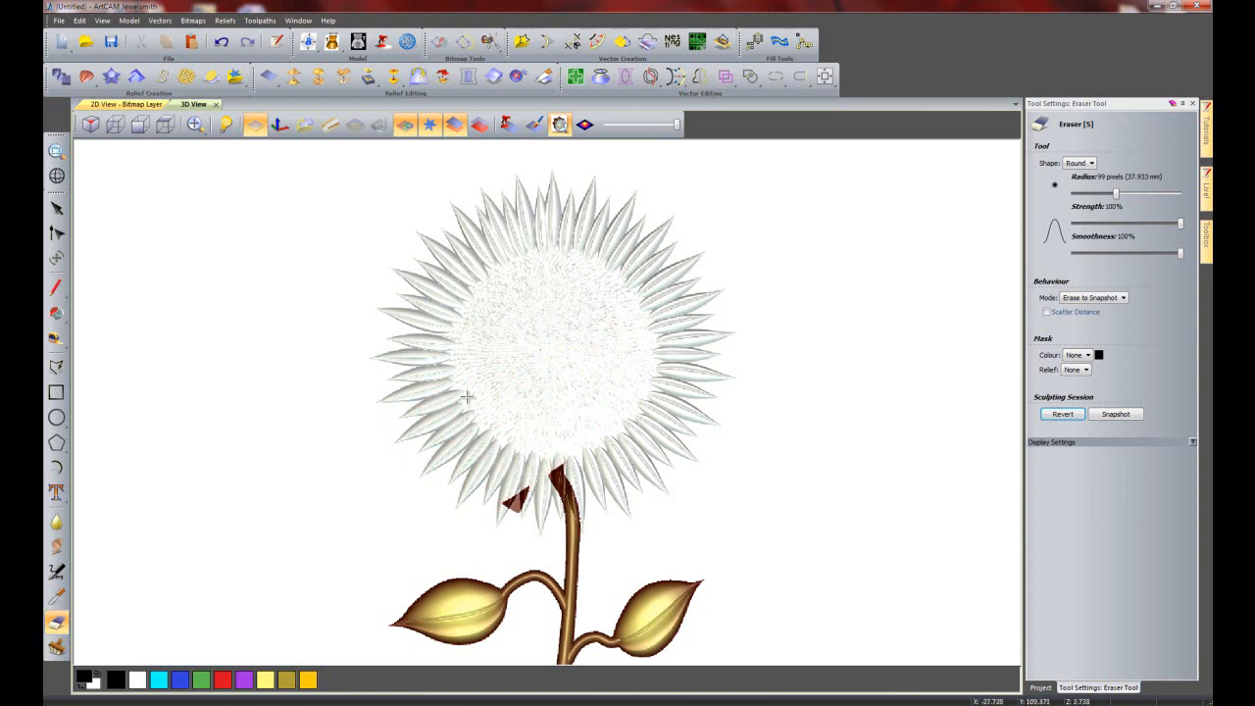
- Try erasing the leaf beside the upper stem, restore the erased parts, and revert the sculpting session
click(410, 400)
mouse_move(532, 556)
mouse_down()
mouse_move(488, 600)
mouse_move(412, 613)
mouse_move(364, 533)
mouse_up()
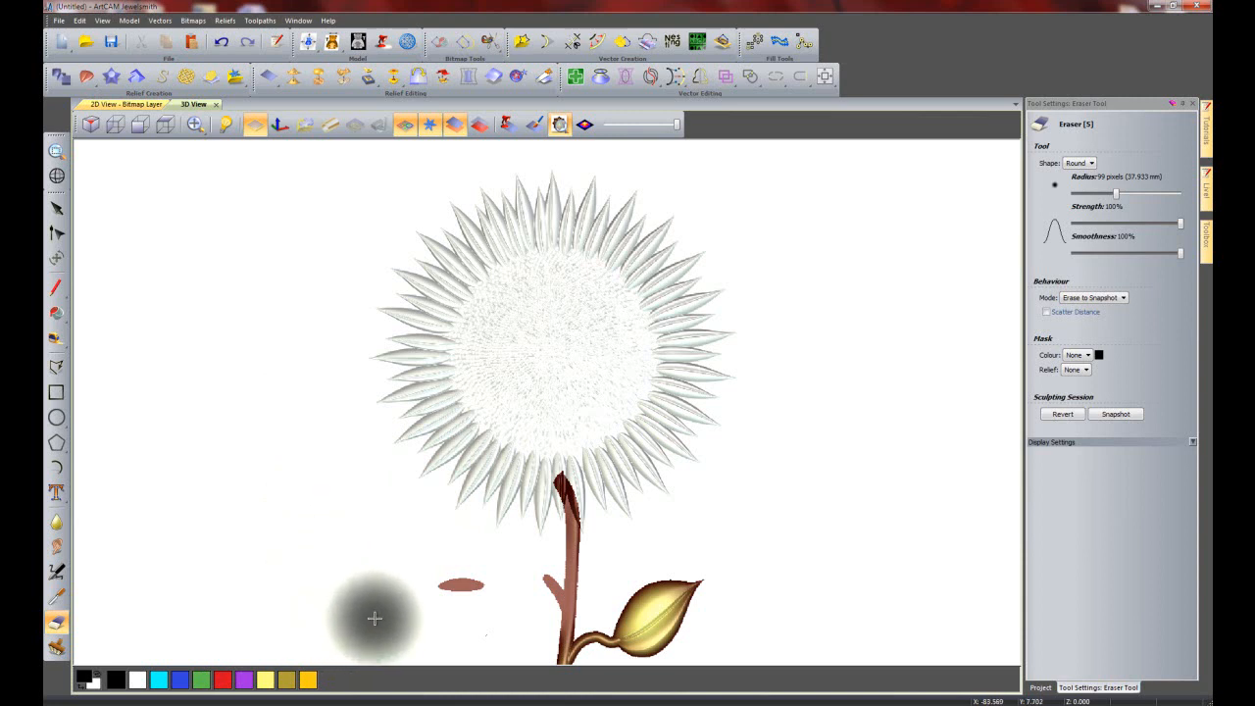
mouse_move(375, 617)
mouse_down()
mouse_move(518, 584)
mouse_move(553, 629)
mouse_up()
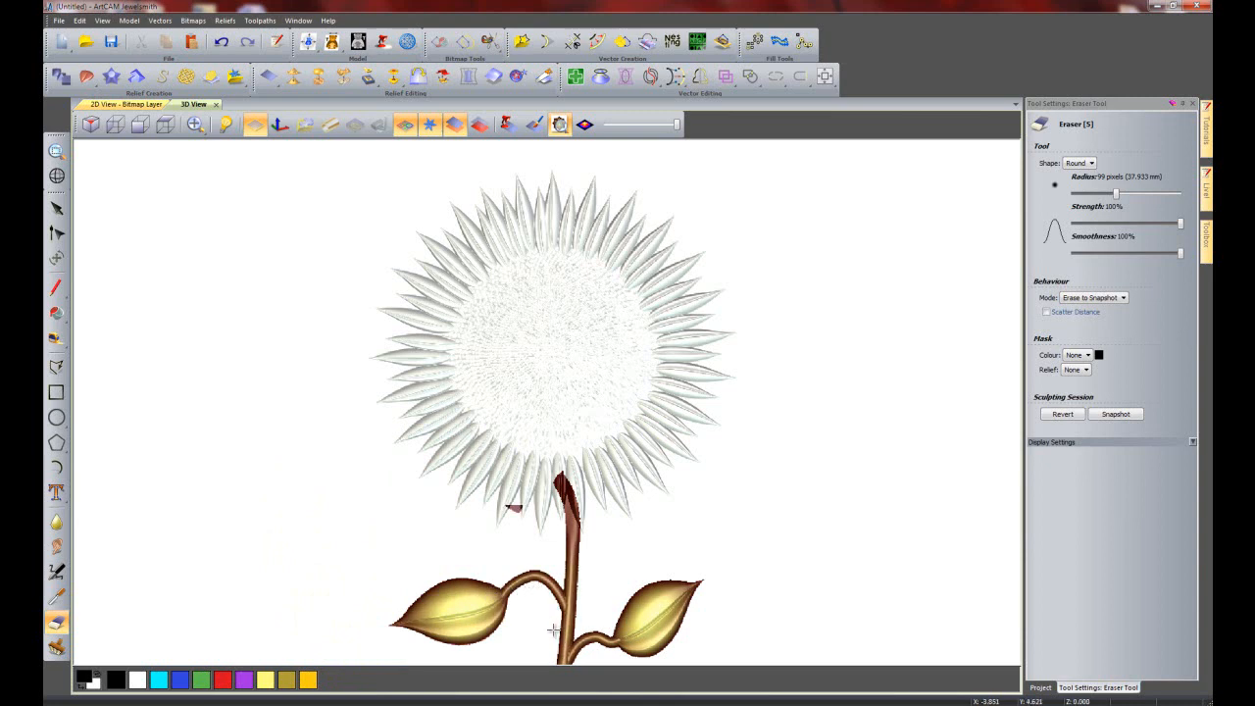
mouse_move(573, 586)
mouse_down()
mouse_move(559, 446)
mouse_move(535, 412)
mouse_move(552, 343)
mouse_move(500, 338)
mouse_move(556, 520)
mouse_up()
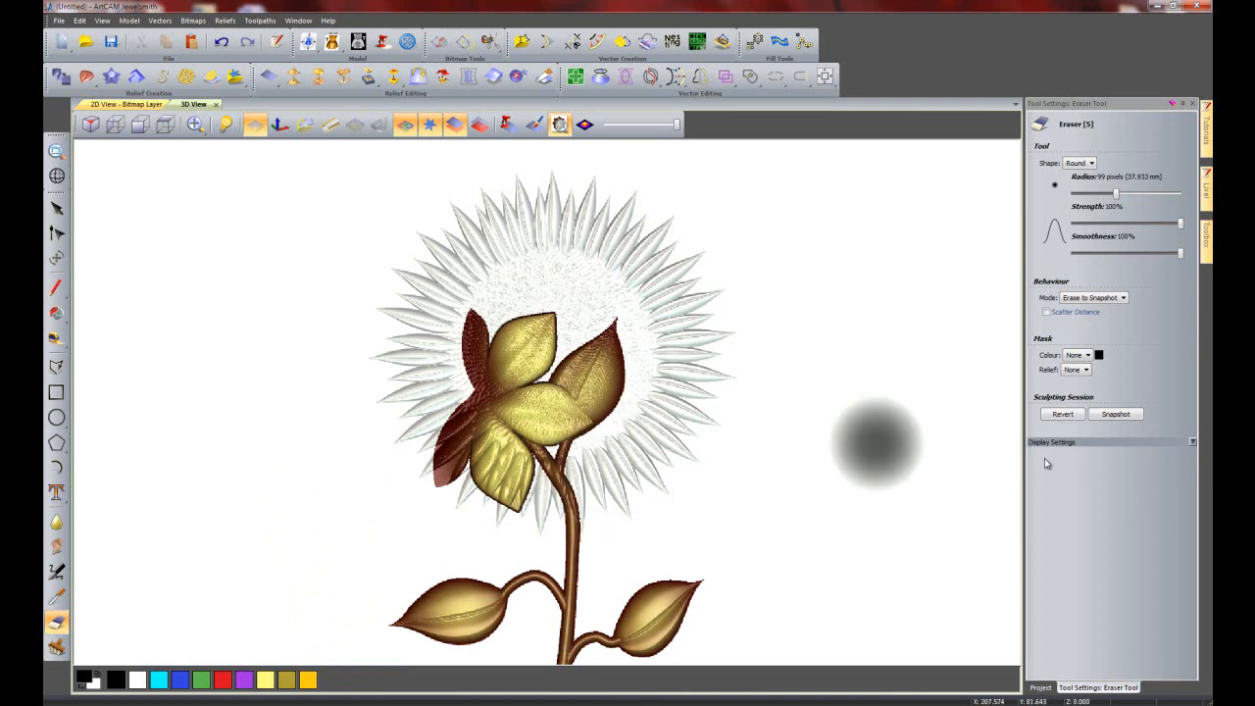
click(1063, 414)
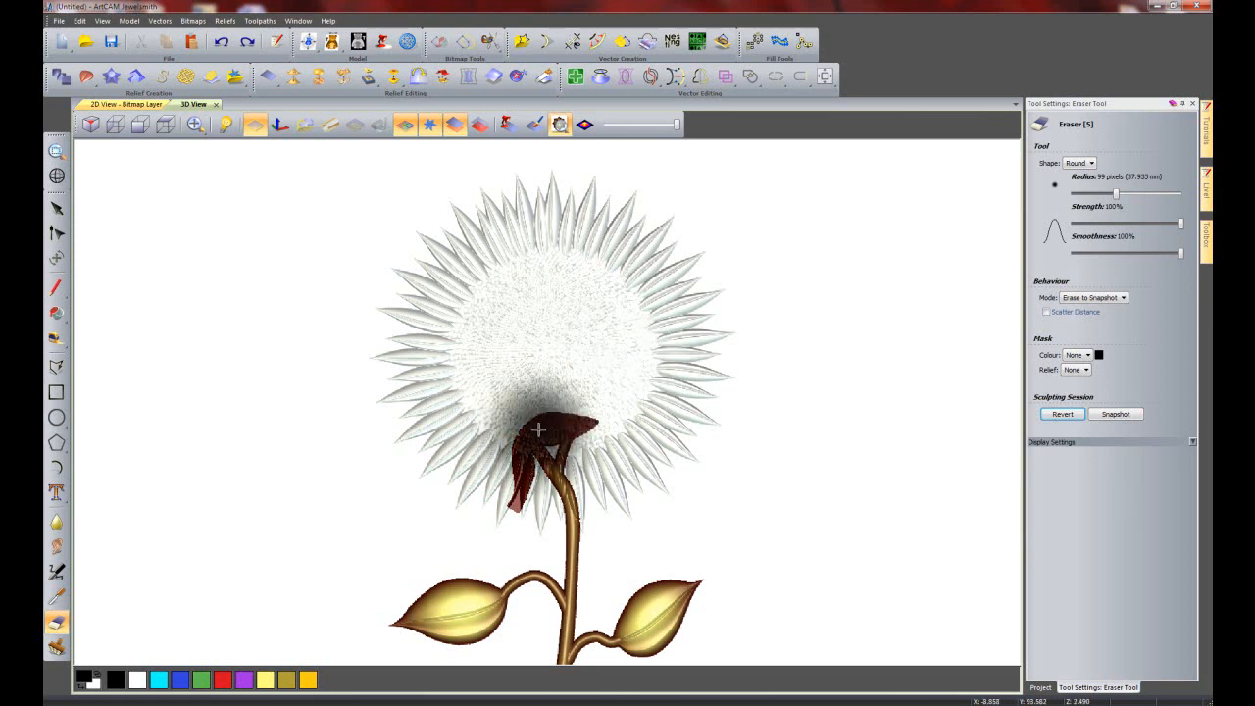
- Erase the Stem layer's clipart flower and upper leaf behind the sunflower head, keeping the stem and lower leaves, and close the Eraser
mouse_move(574, 422)
mouse_down()
mouse_move(544, 446)
mouse_move(505, 440)
mouse_move(479, 473)
mouse_move(492, 490)
mouse_move(529, 451)
mouse_move(561, 459)
mouse_move(579, 446)
mouse_move(557, 434)
mouse_up()
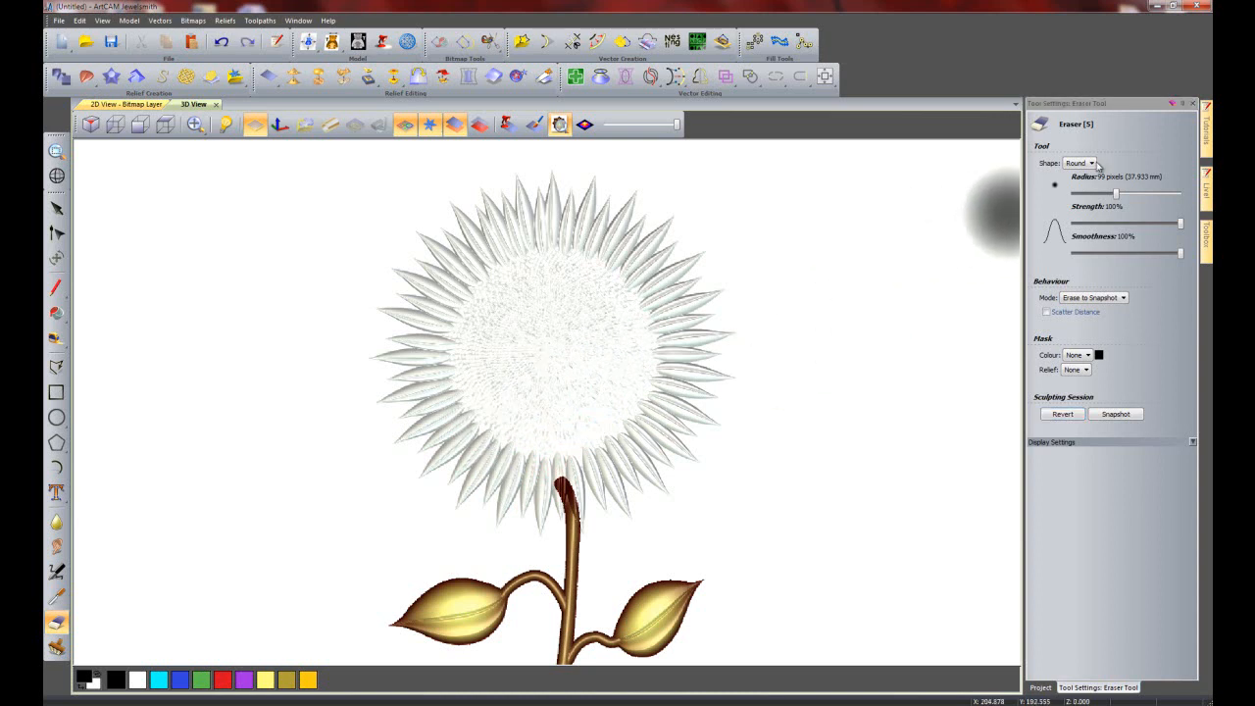
click(1192, 104)
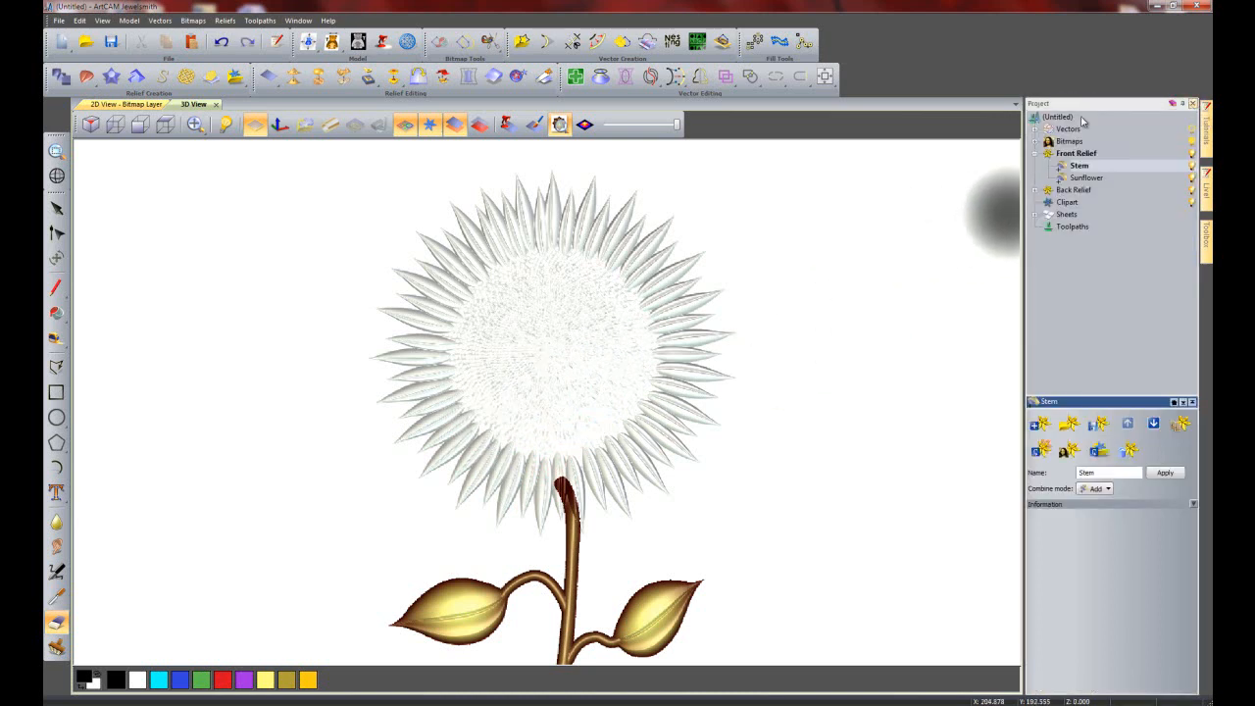
scroll(601, 366, down, 3)
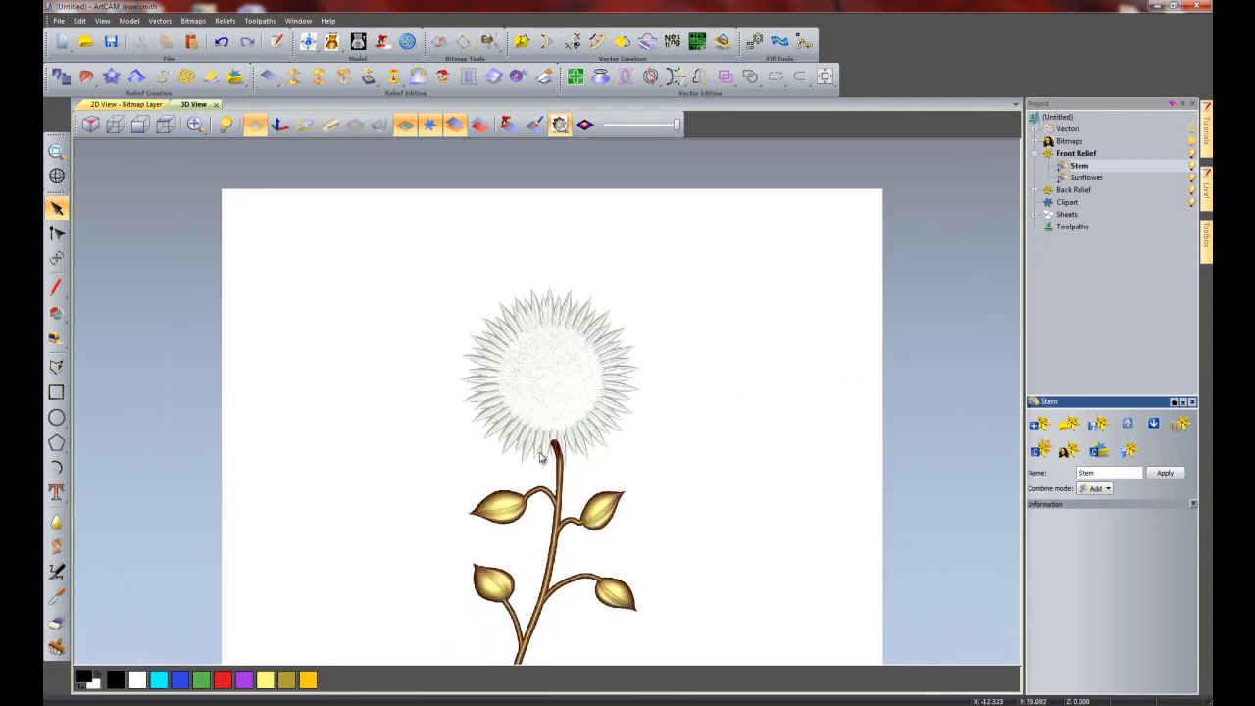
scroll(611, 285, up, 4)
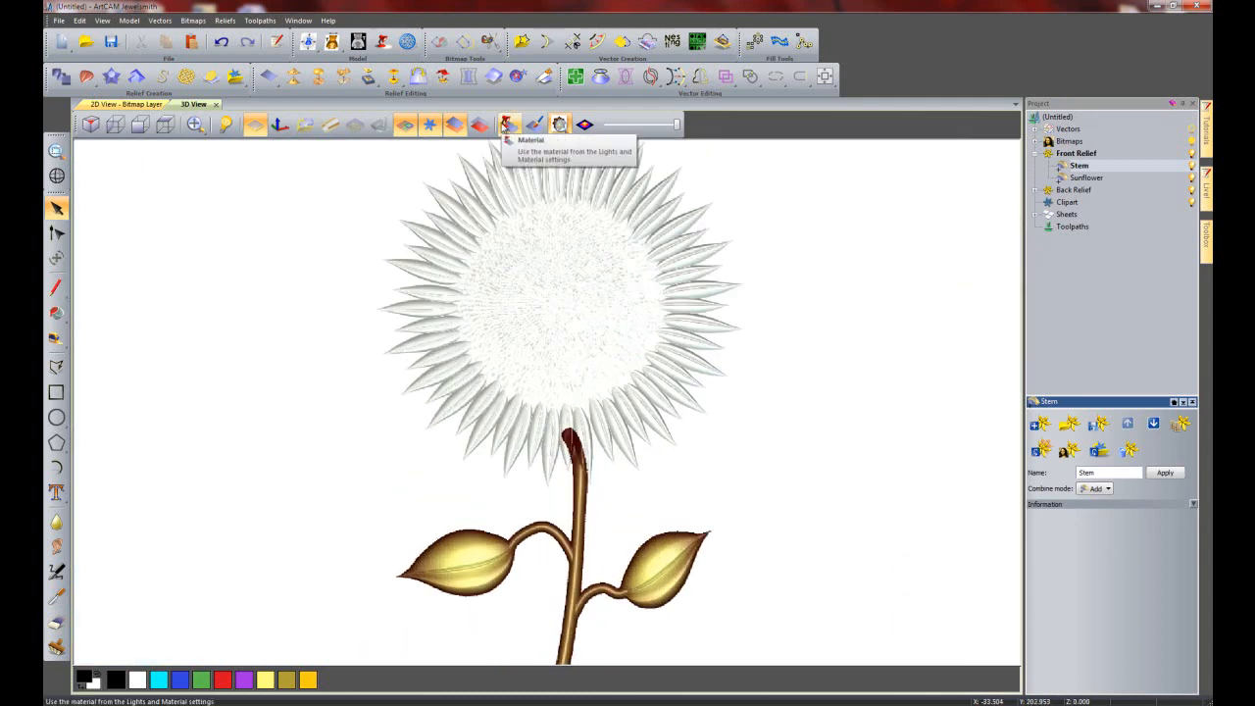
- Switch the relief display to the material from the Lights and Material settings and inspect the complete sunflower
click(509, 125)
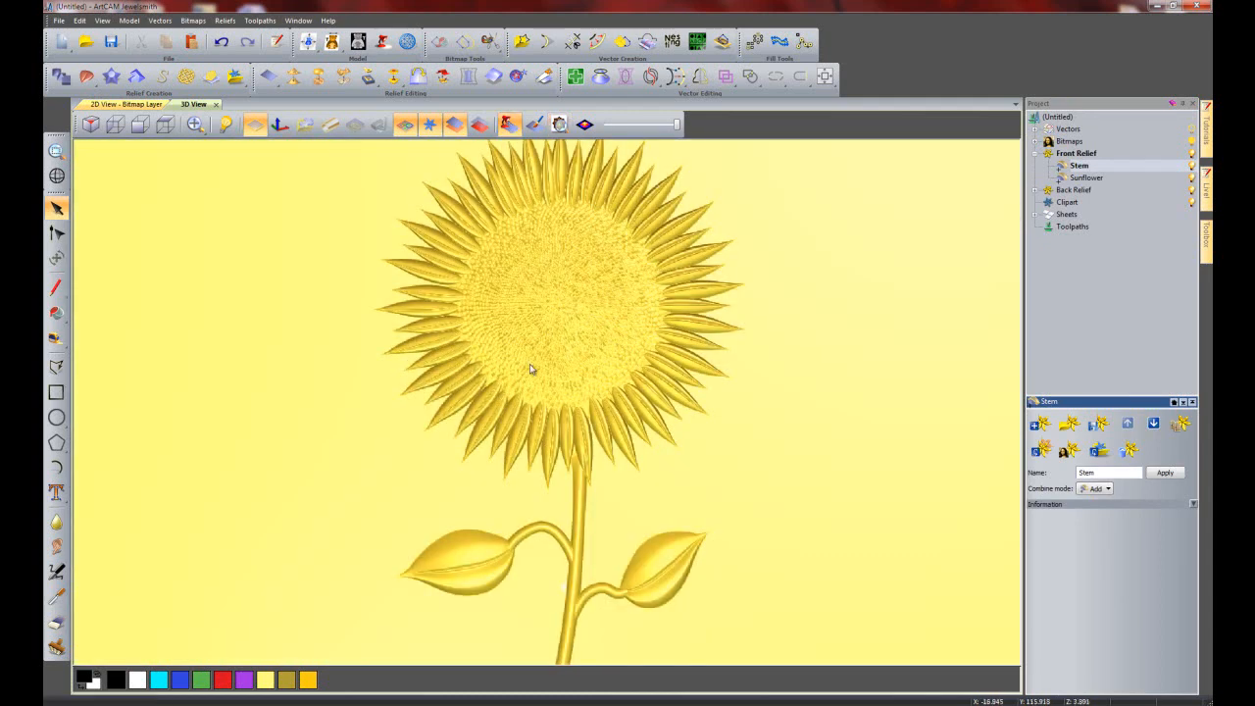
scroll(588, 473, down, 1)
scroll(589, 473, down, 2)
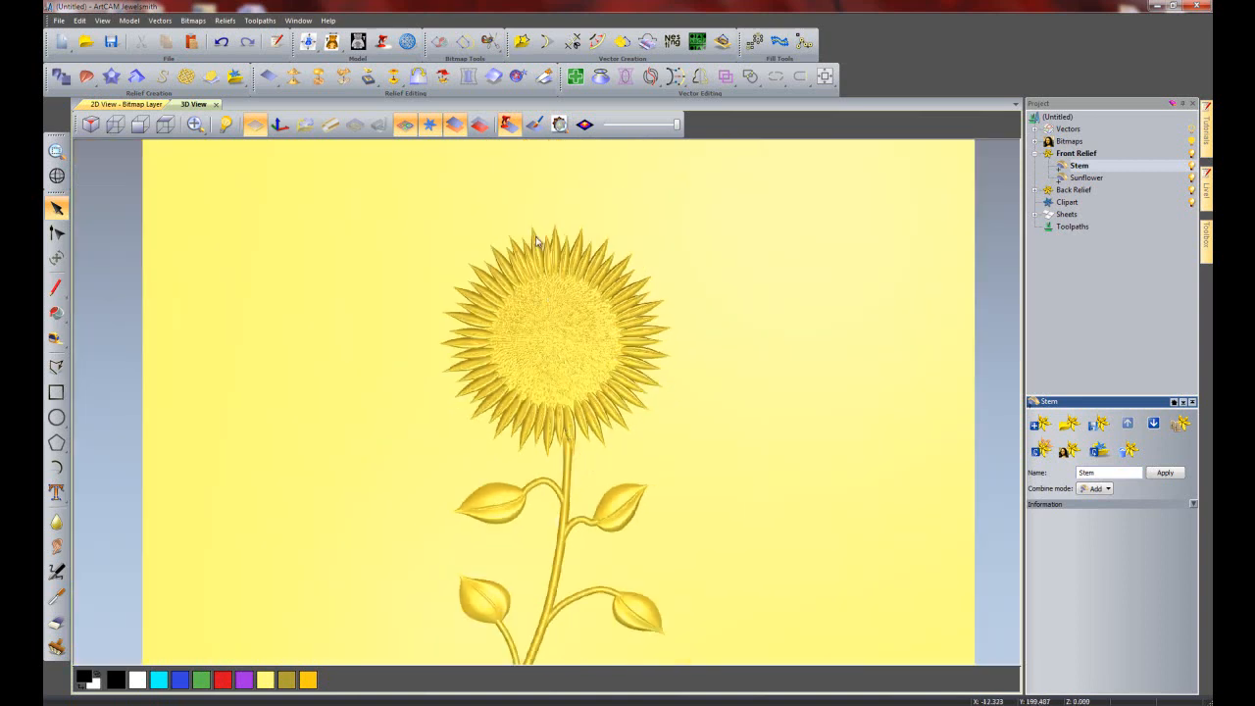
scroll(589, 322, down, 3)
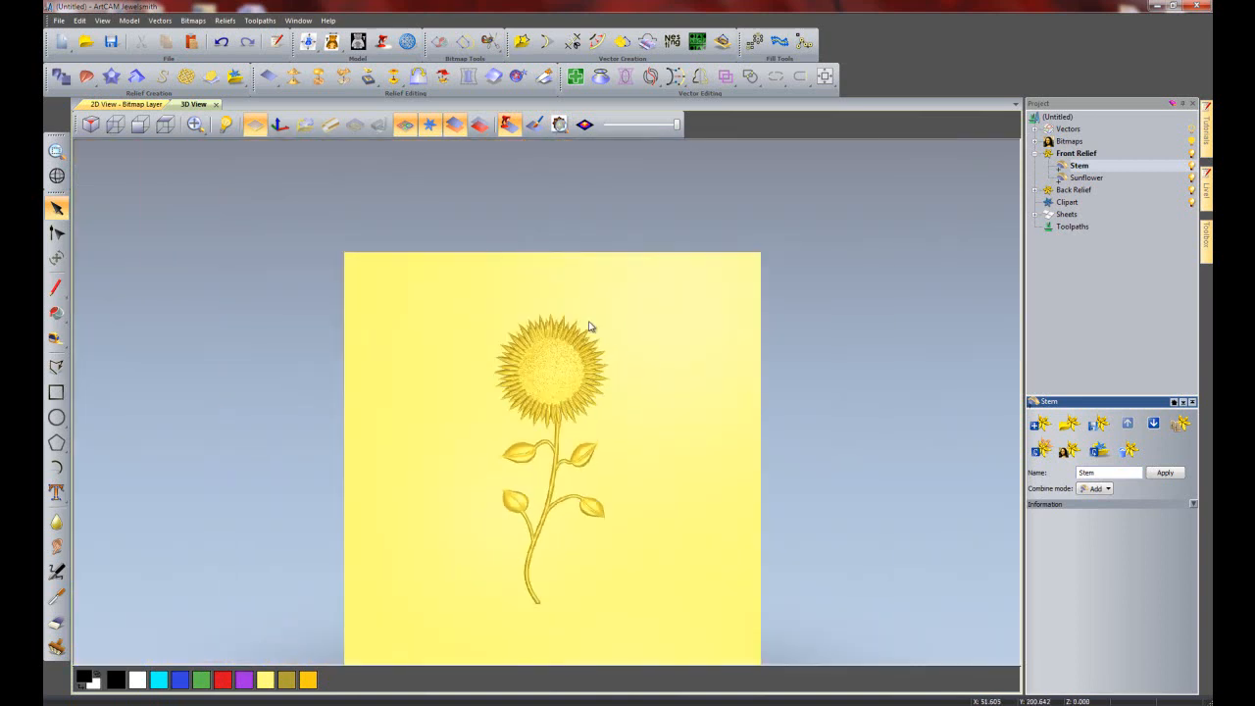
scroll(559, 424, up, 1)
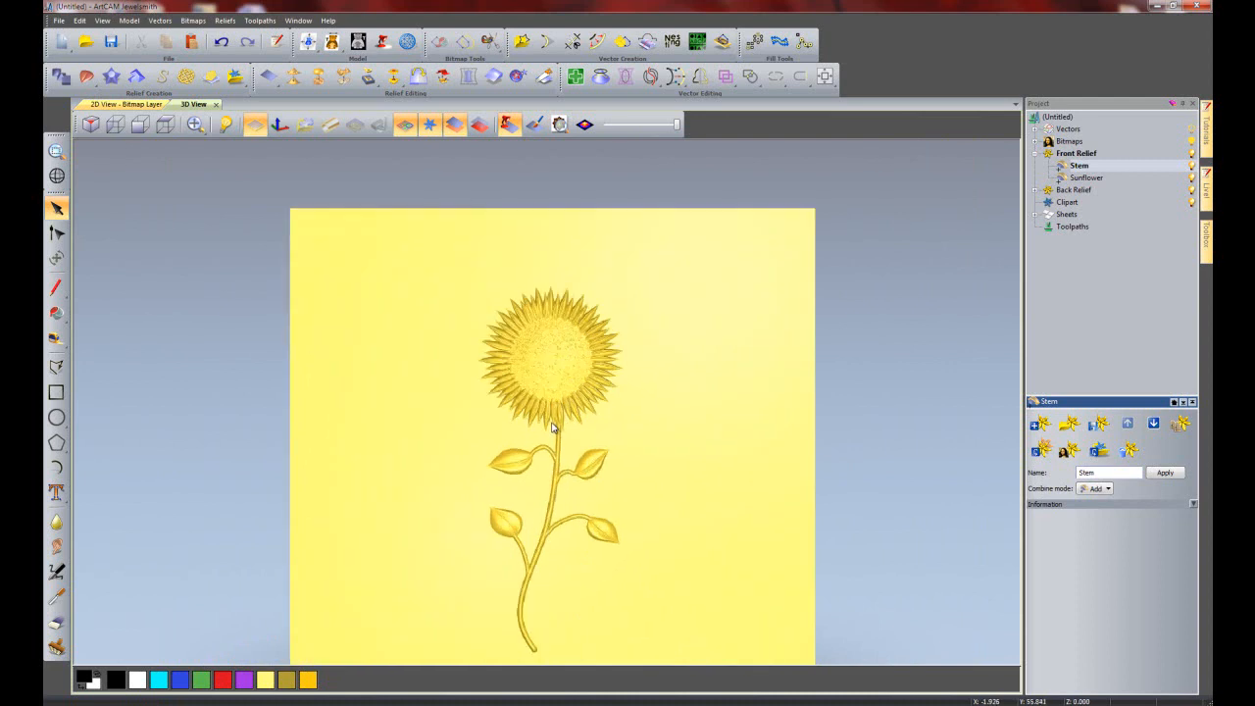
middle_drag(640, 441, 646, 397)
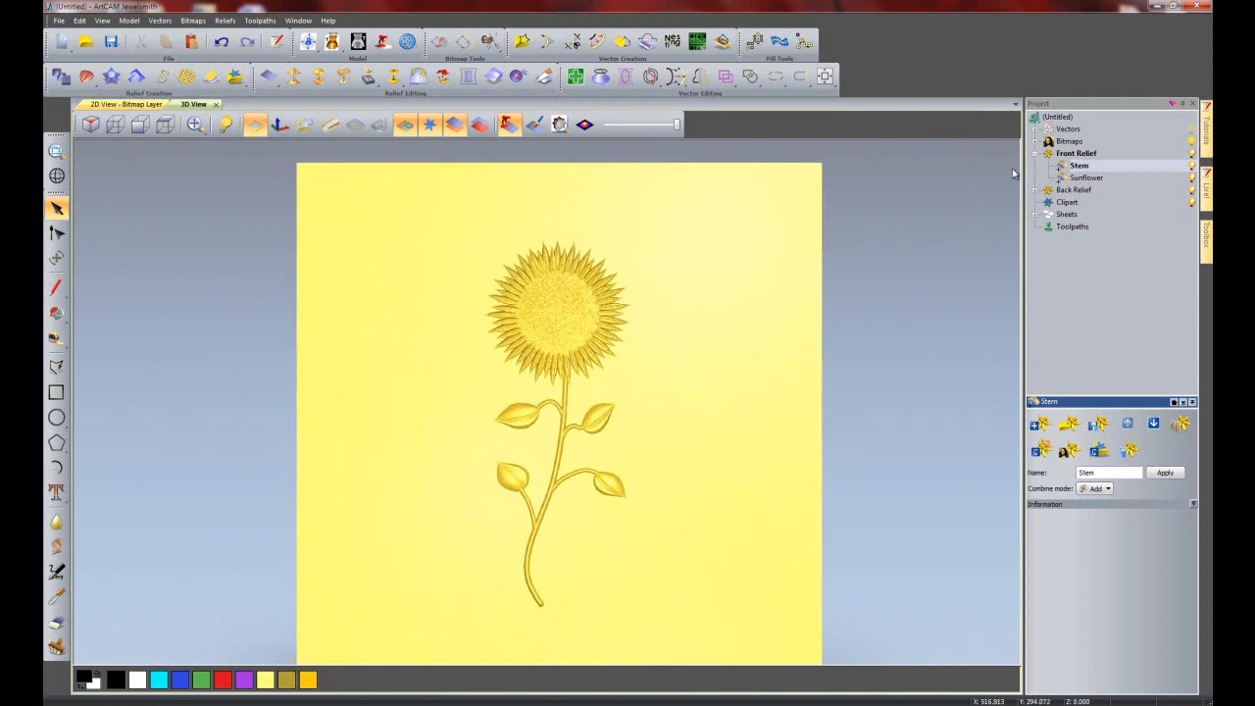
- Merge the visible front relief layers and rename the merged layer Sunflower Finished
right_click(1075, 157)
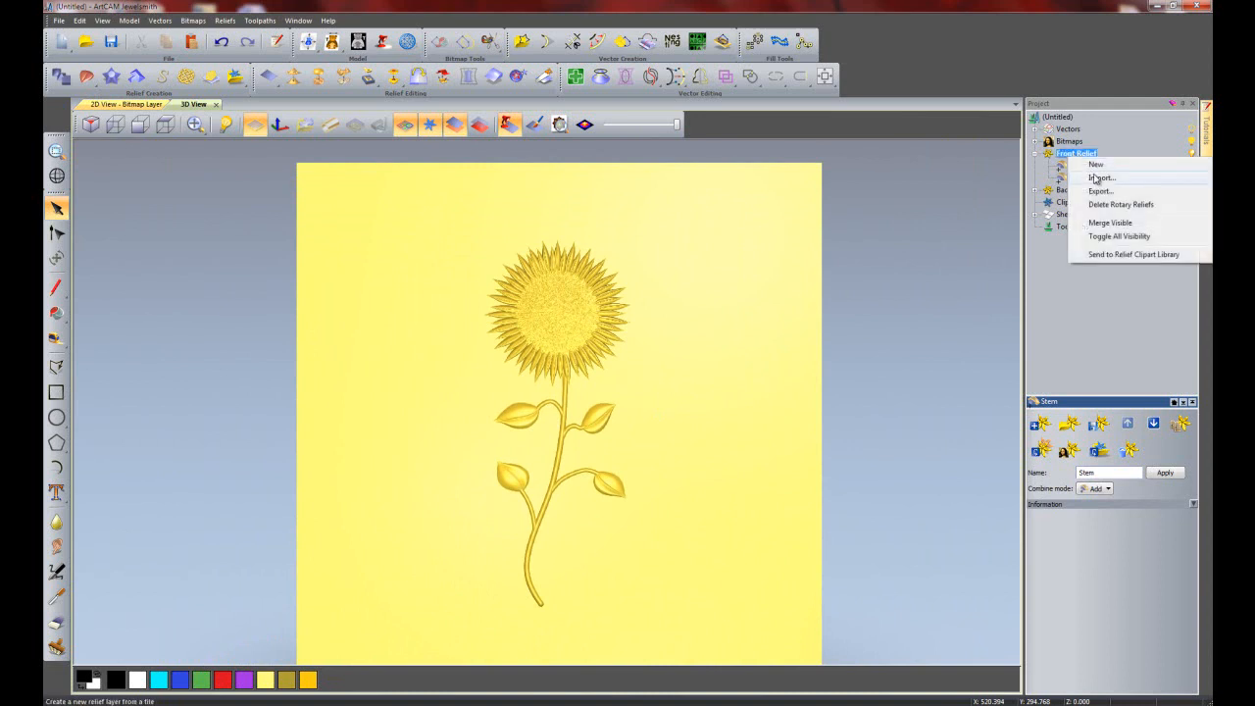
click(1114, 227)
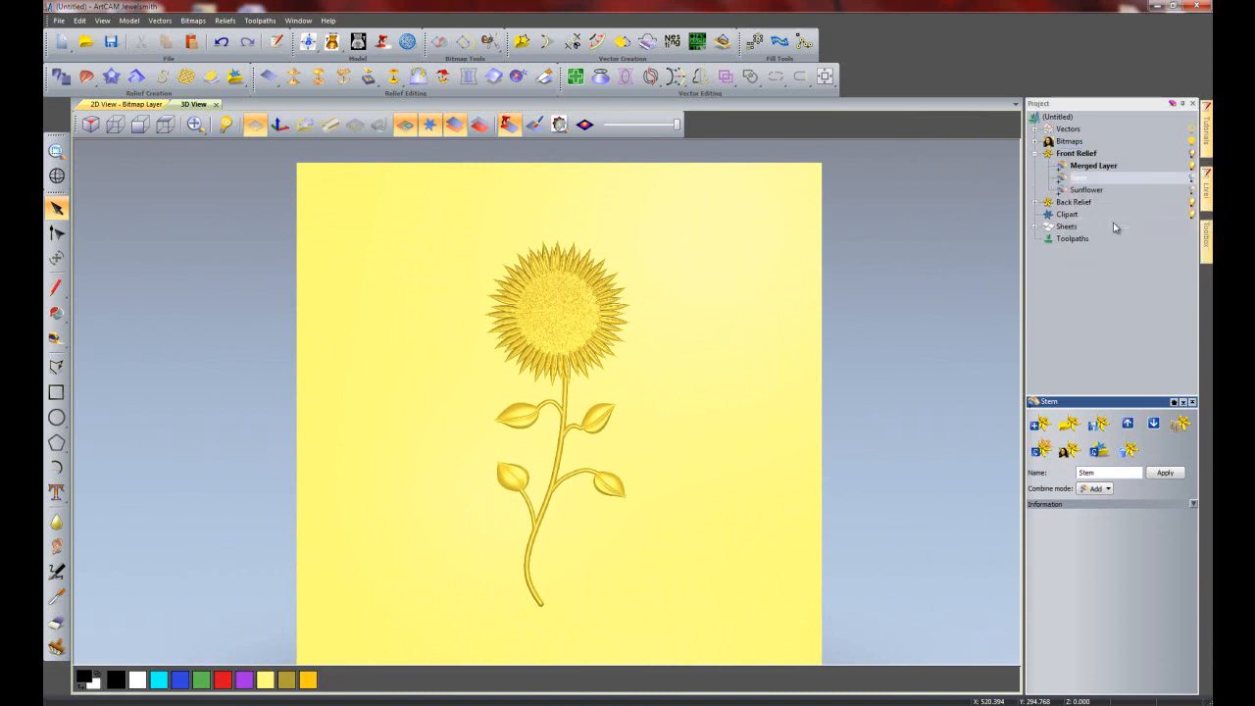
right_click(1091, 167)
click(1109, 404)
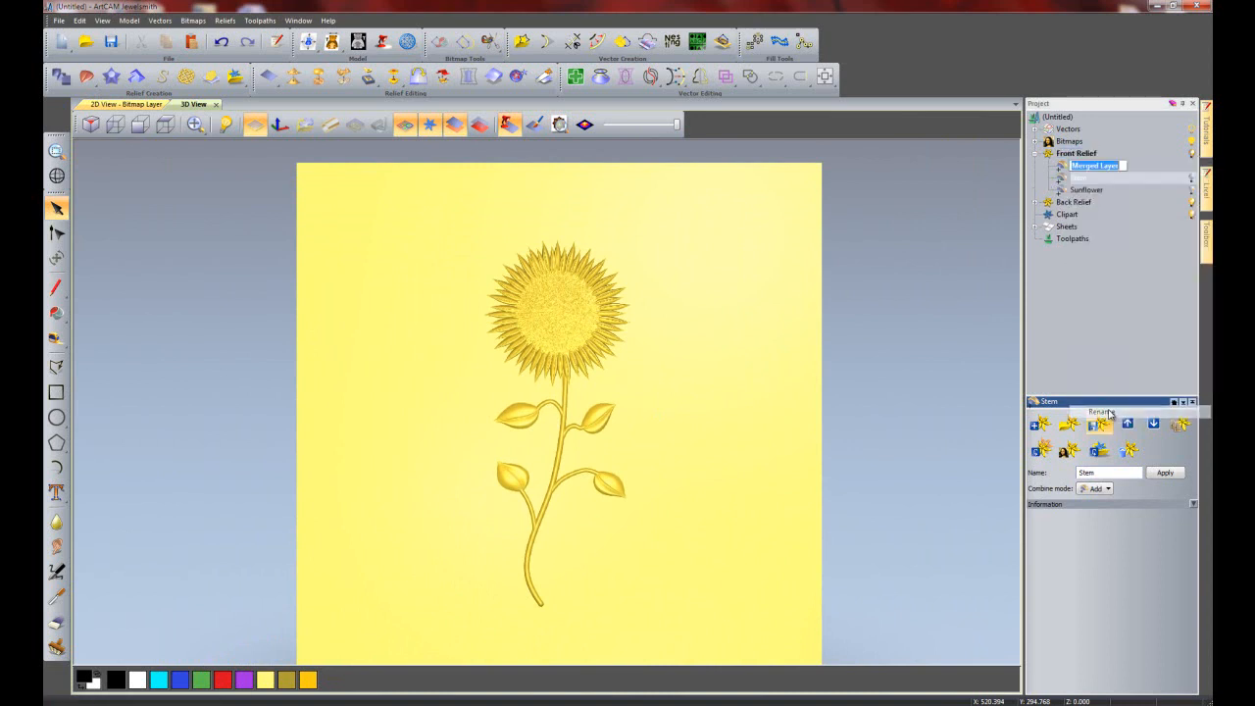
text(Sunflower Finished)
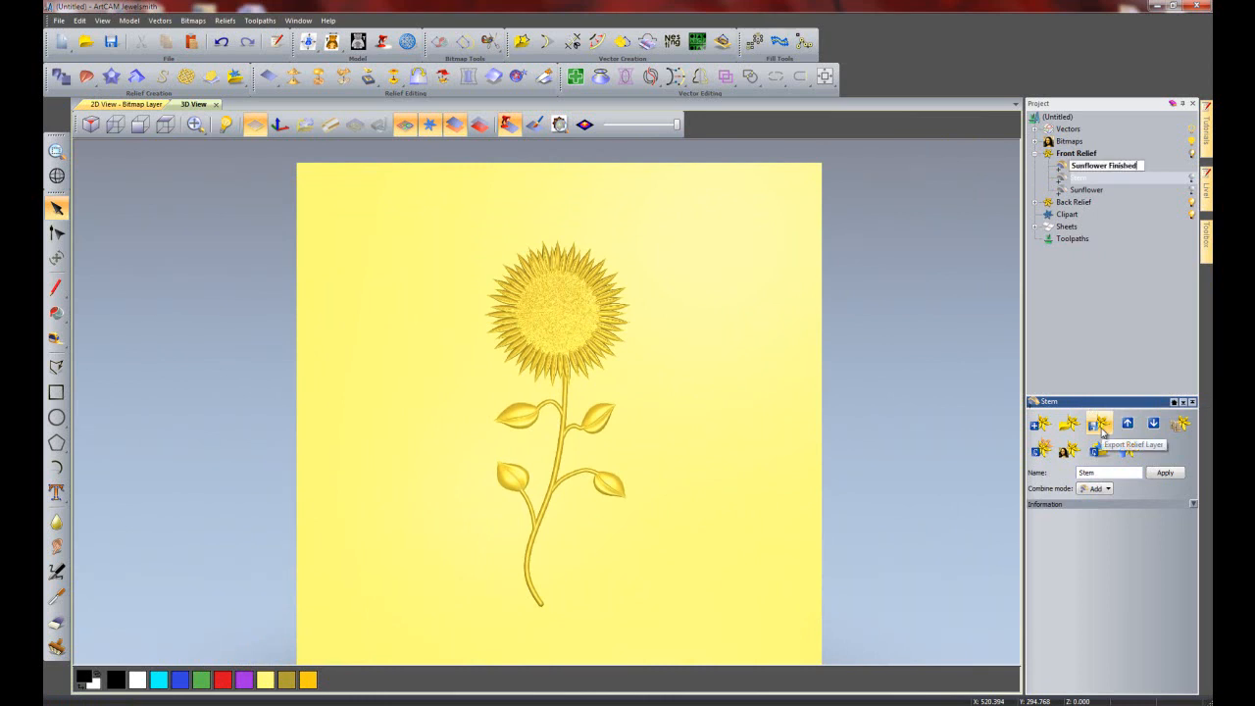
key(Return)
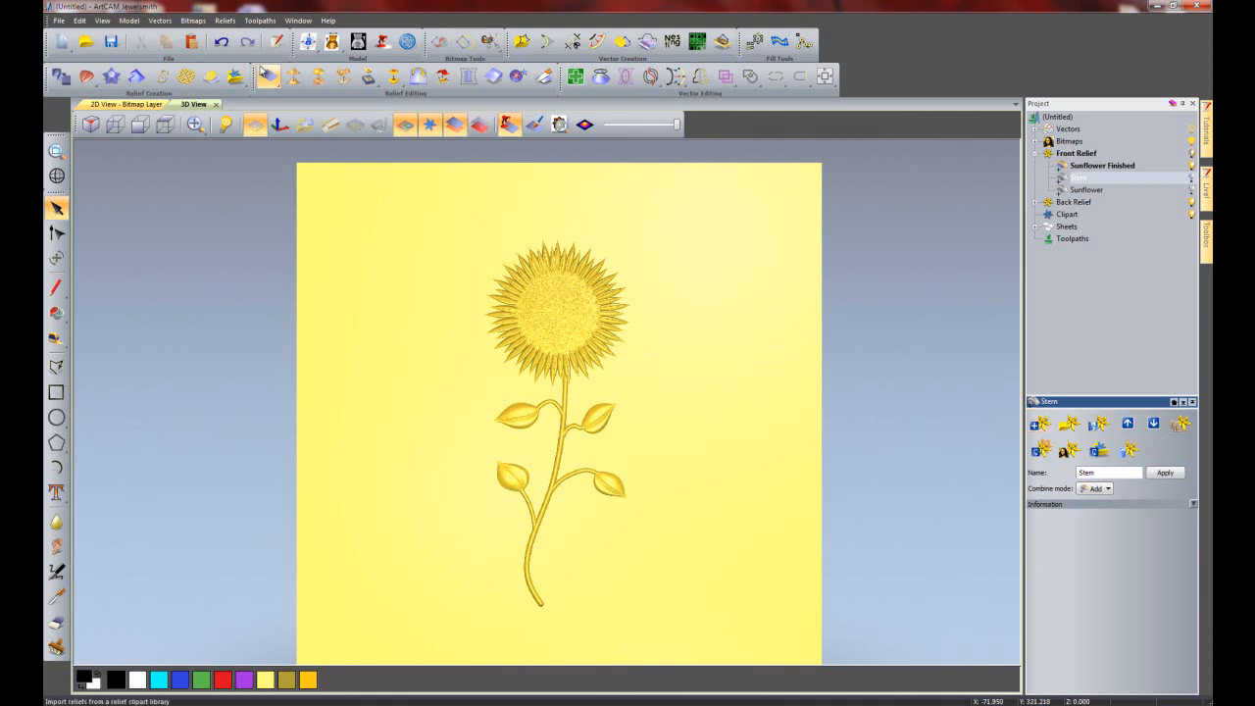
- Open the TSPM 2012 relief clipart library and add the Sunflower Finished layer to it
click(233, 77)
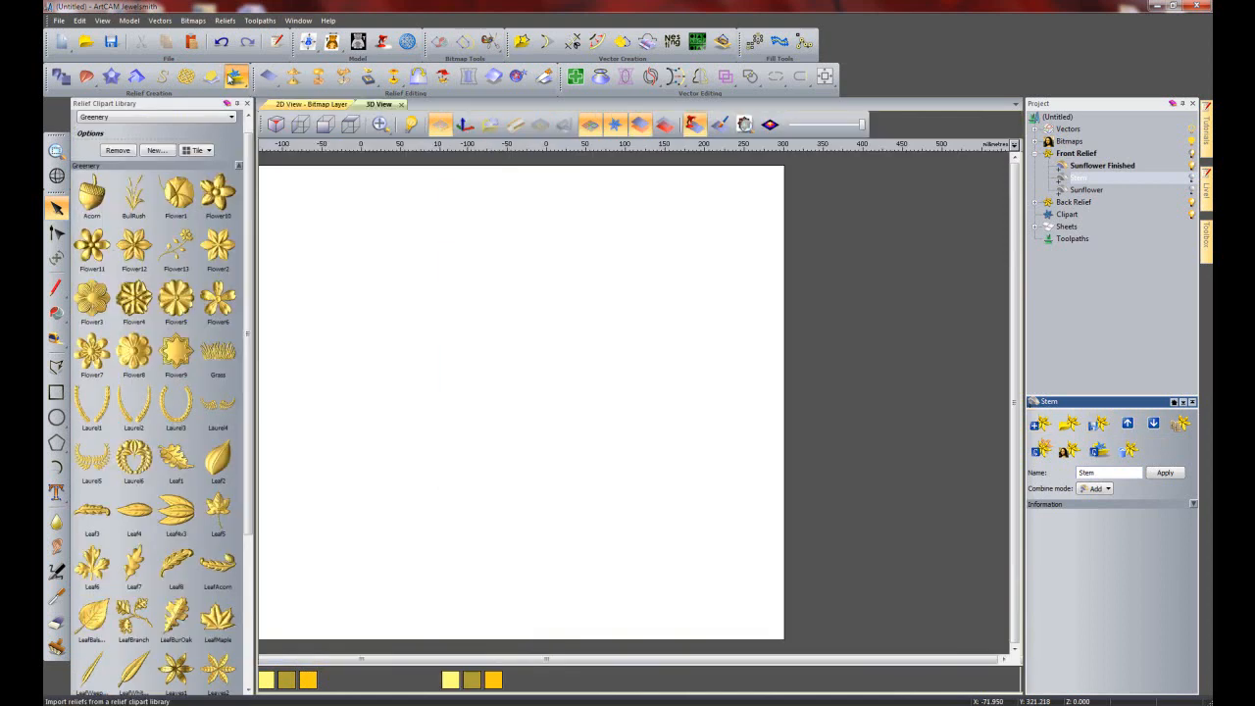
click(150, 118)
scroll(124, 312, down, 4)
click(107, 361)
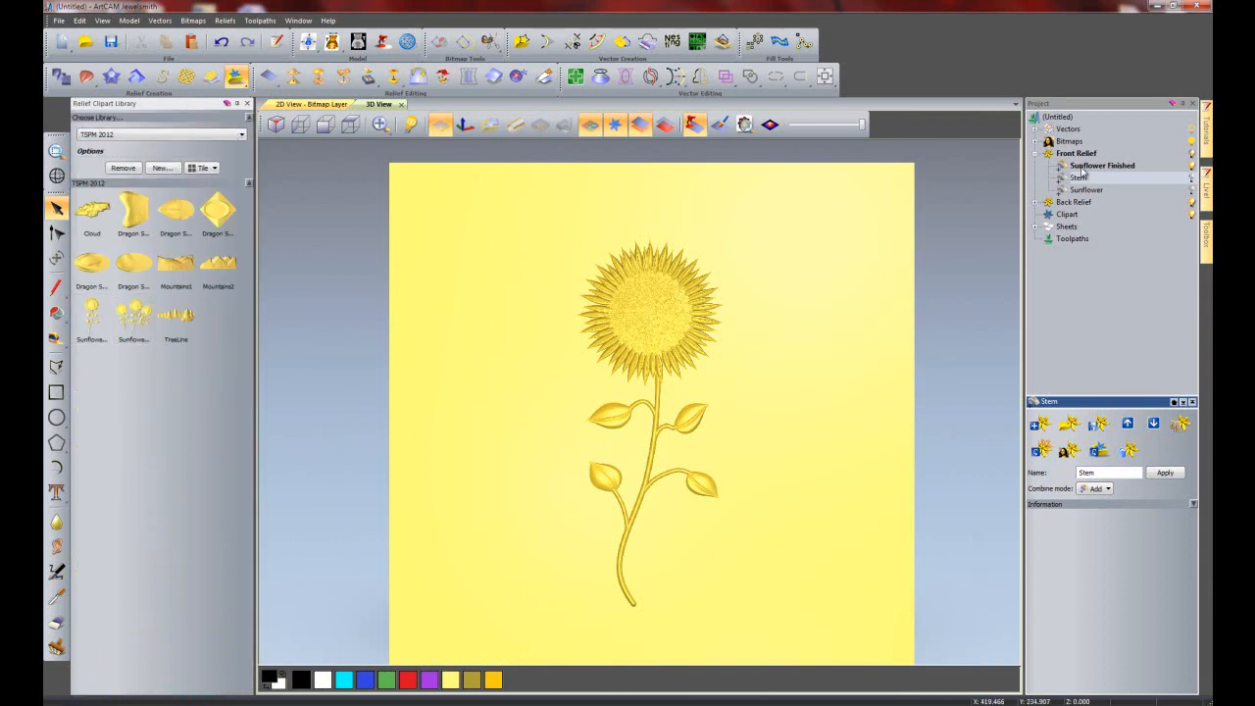
drag(274, 338, 199, 395)
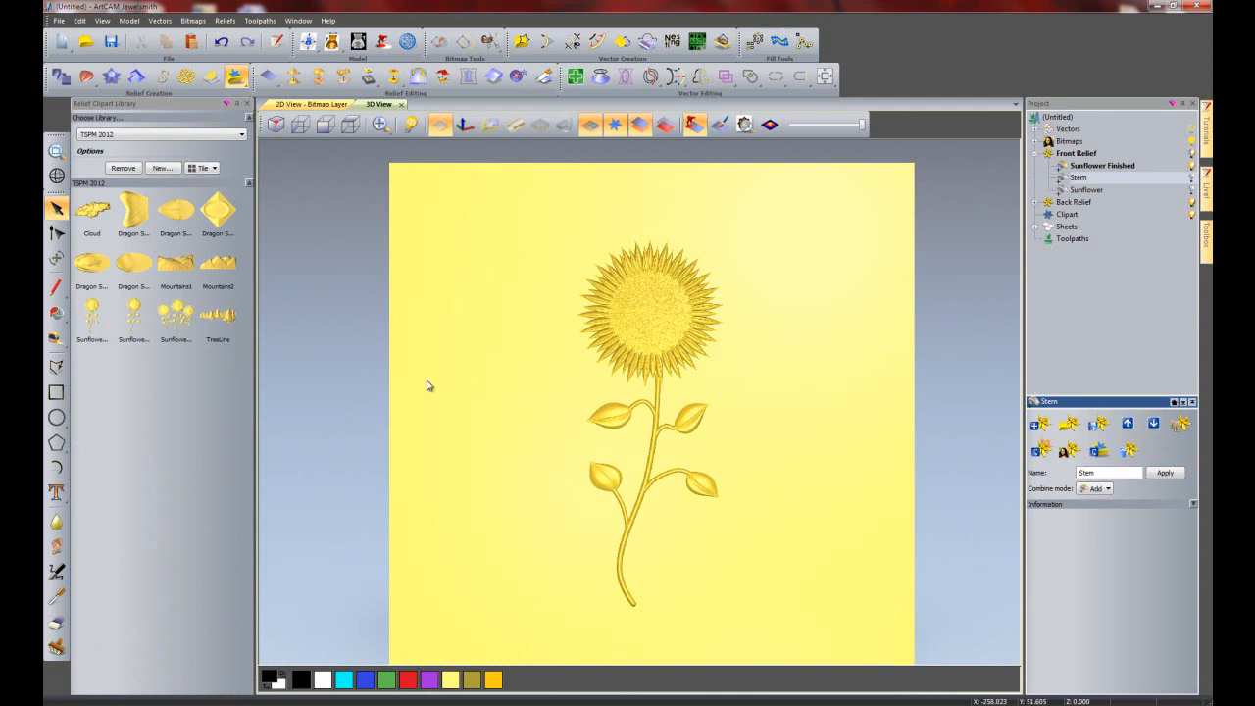
- Look straight down on the relief and place a sunflower clipart from the library beside the original, on its left
click(326, 125)
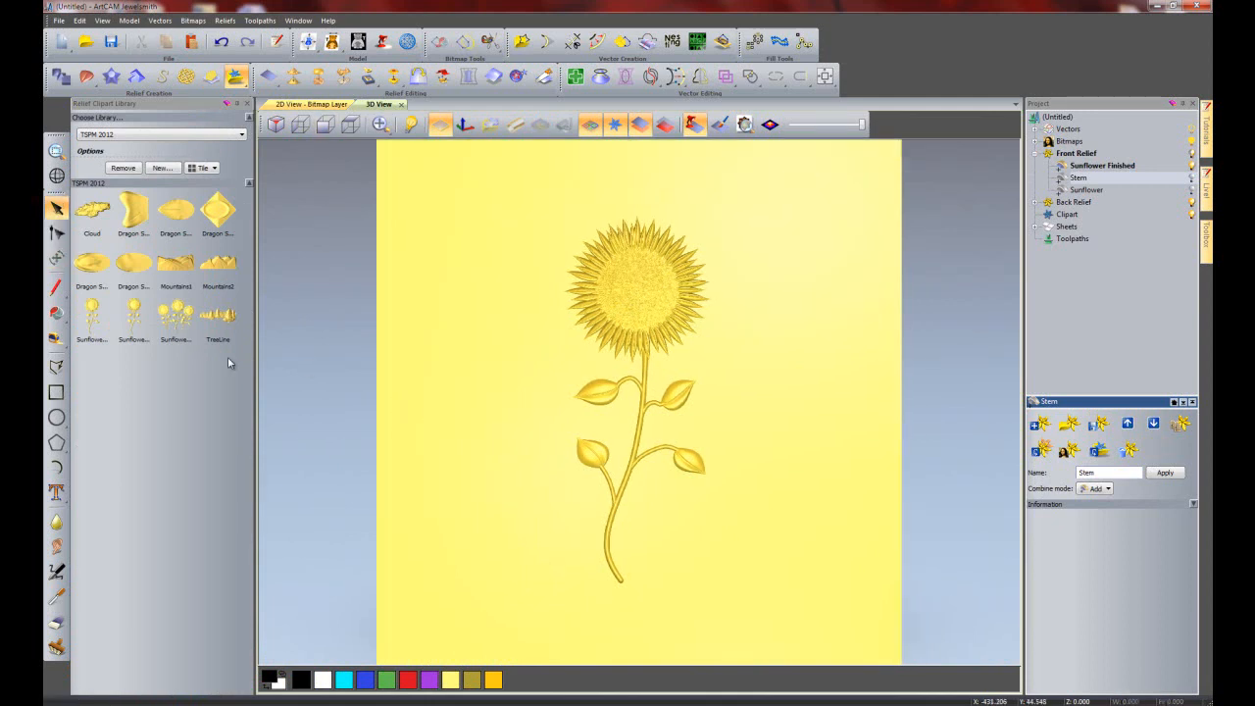
drag(139, 319, 344, 314)
drag(412, 421, 329, 494)
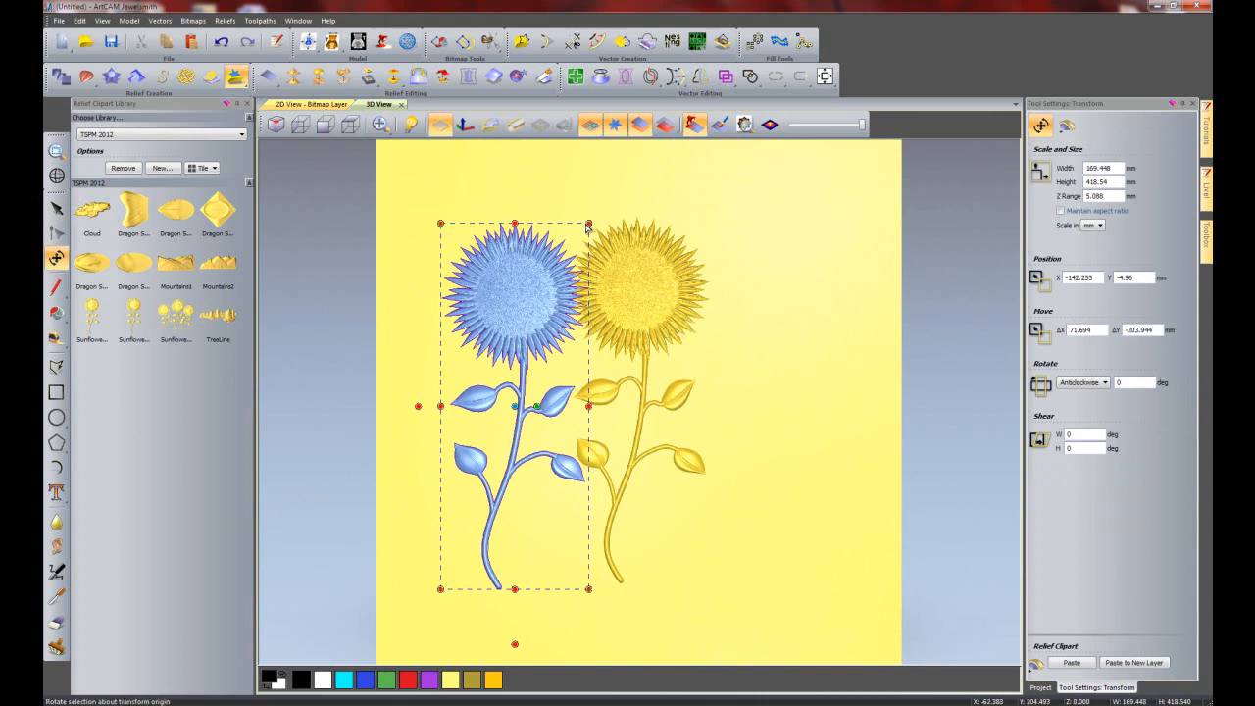
- Scale the left sunflower clipart to about 150 × 371 mm, rotate it about 15° anticlockwise, and shift it slightly down and left
drag(590, 227, 574, 244)
drag(789, 385, 792, 310)
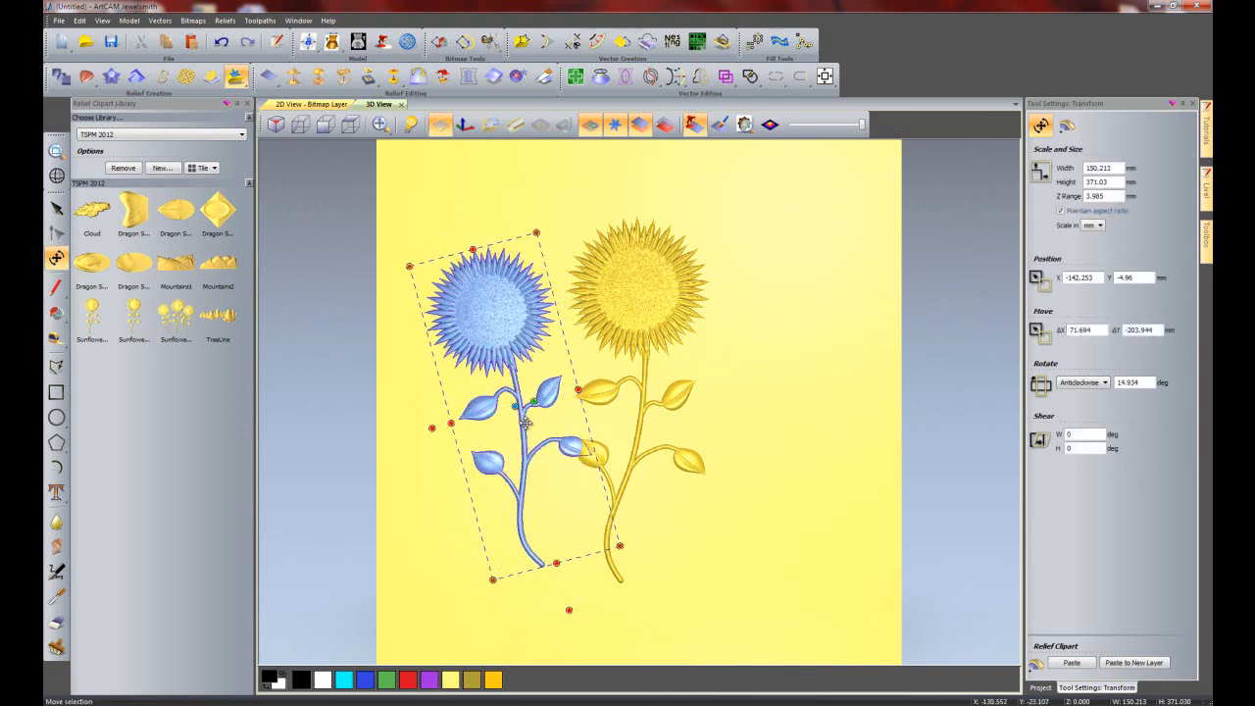
drag(524, 431, 500, 445)
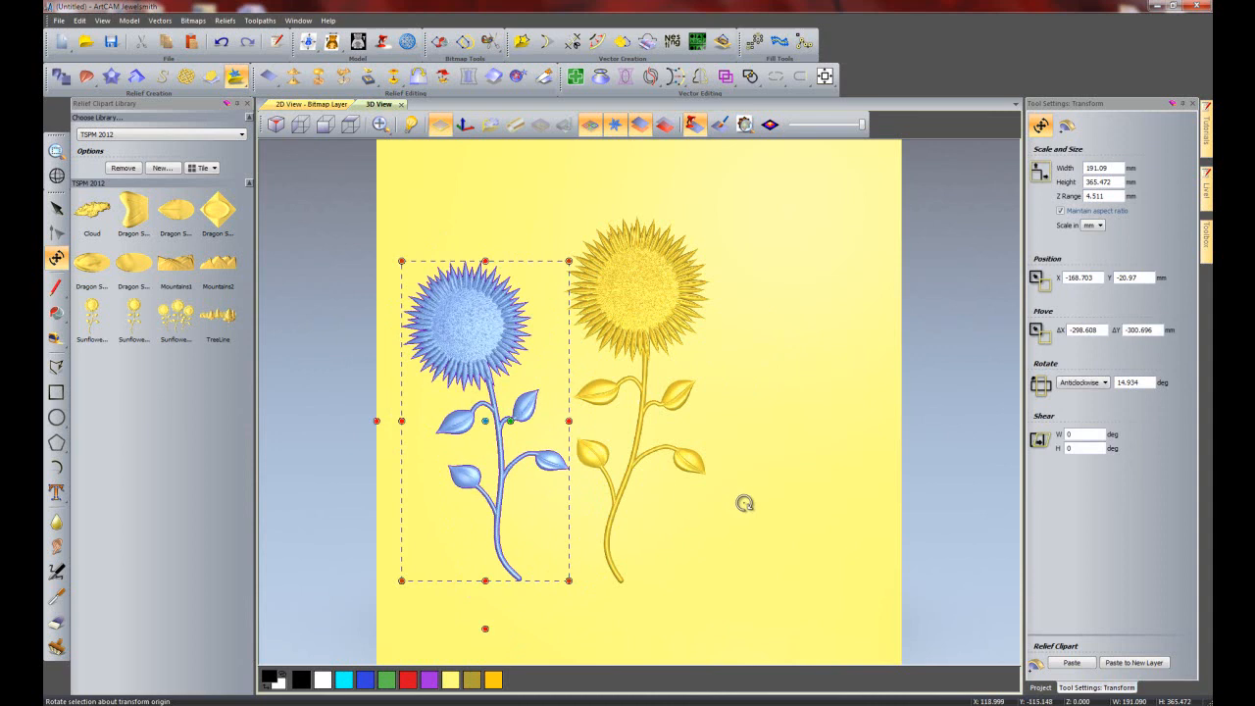
click(745, 503)
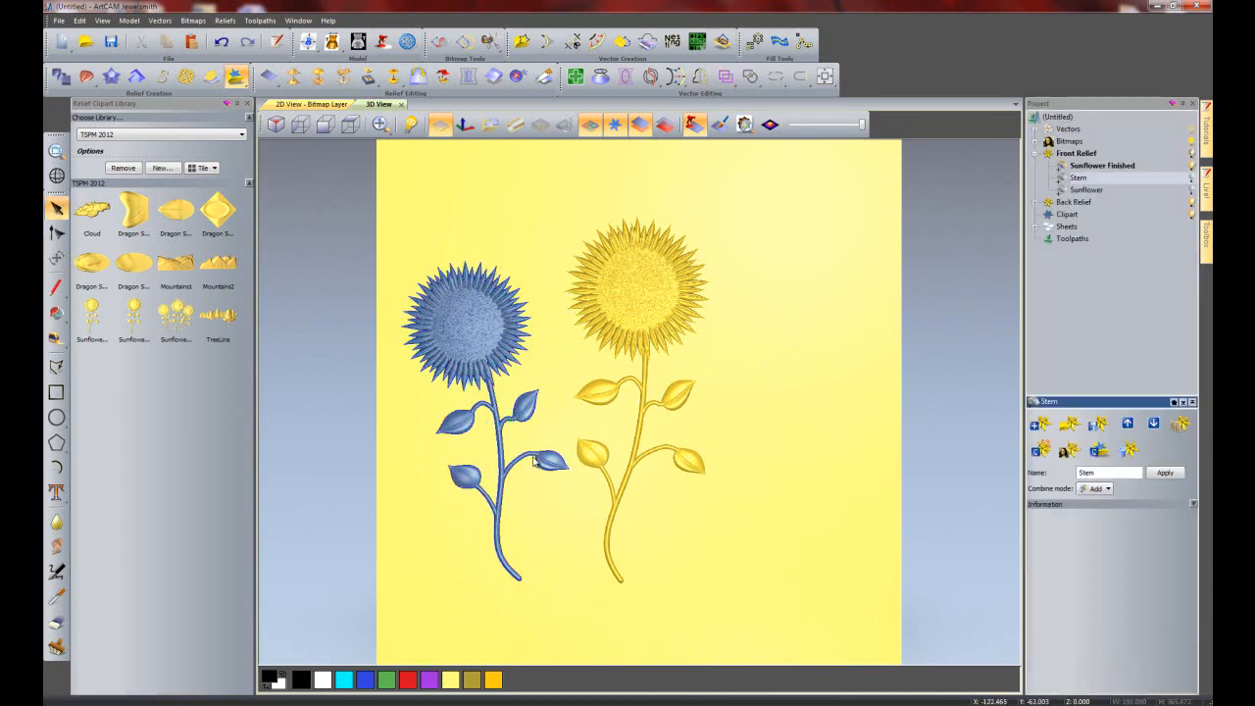
- Try duplicating the left sunflower clipart to the right of the original, and delete the copy
click(535, 461)
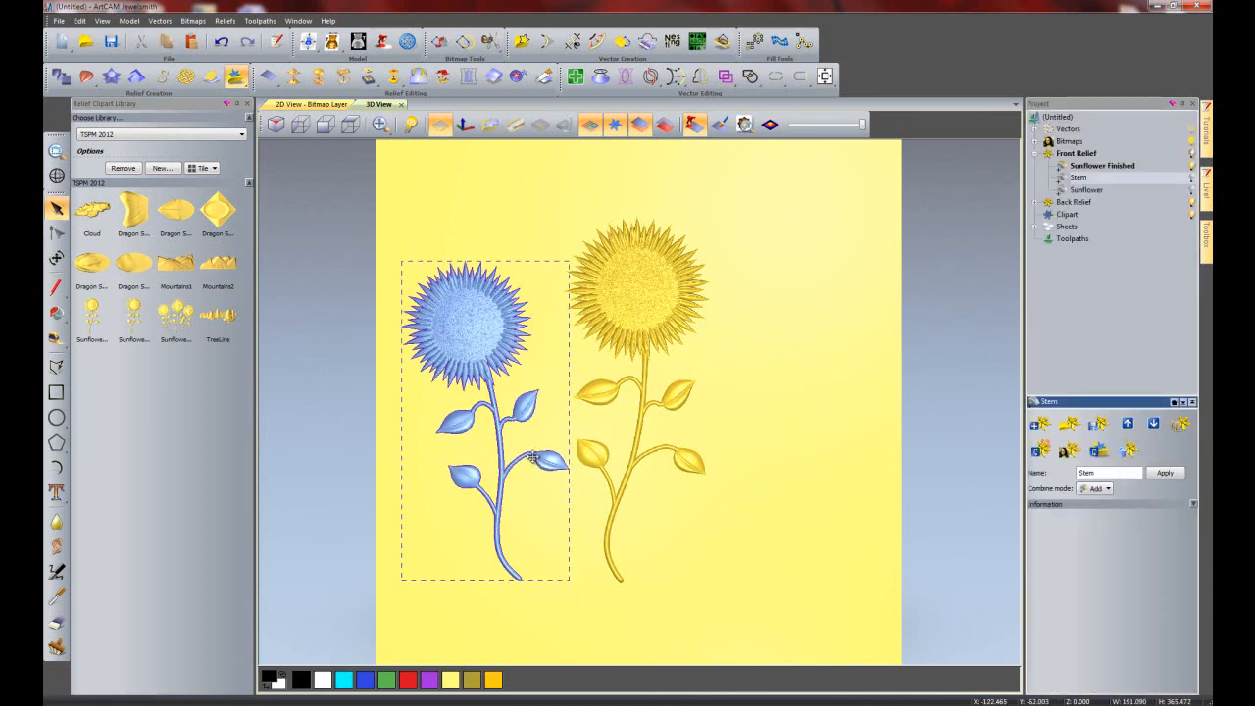
ctrl+drag(533, 457, 775, 455)
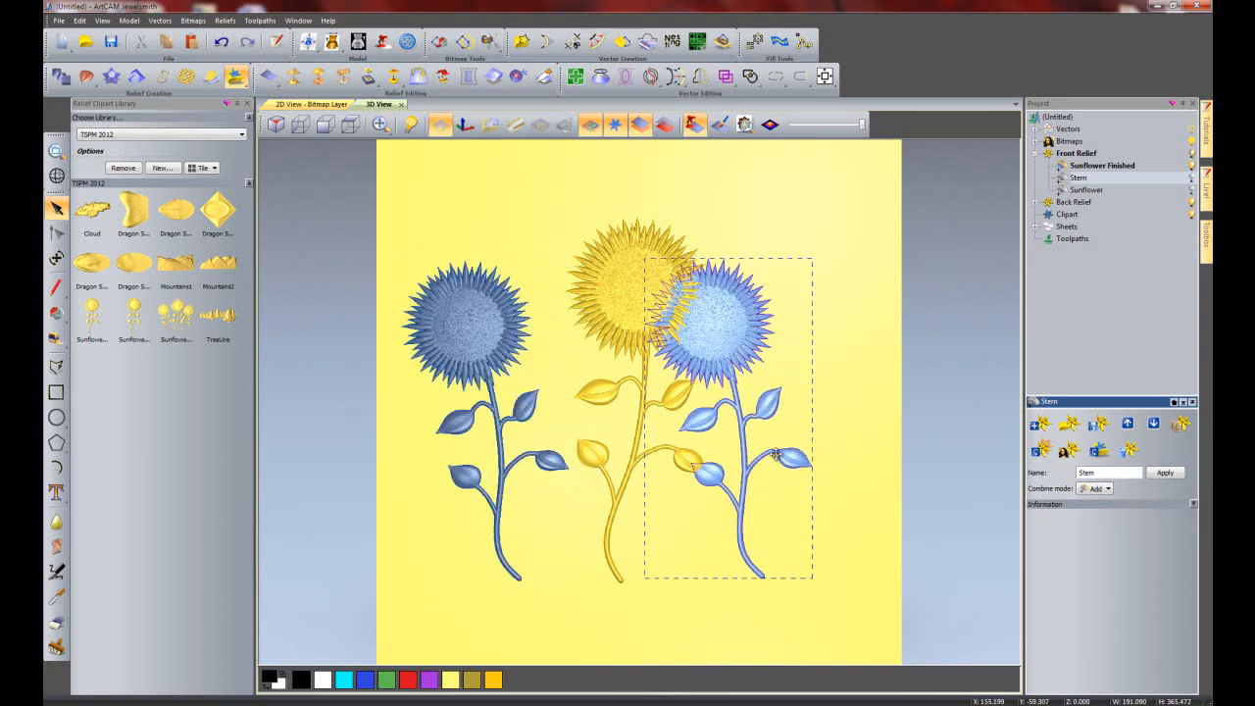
key(Delete)
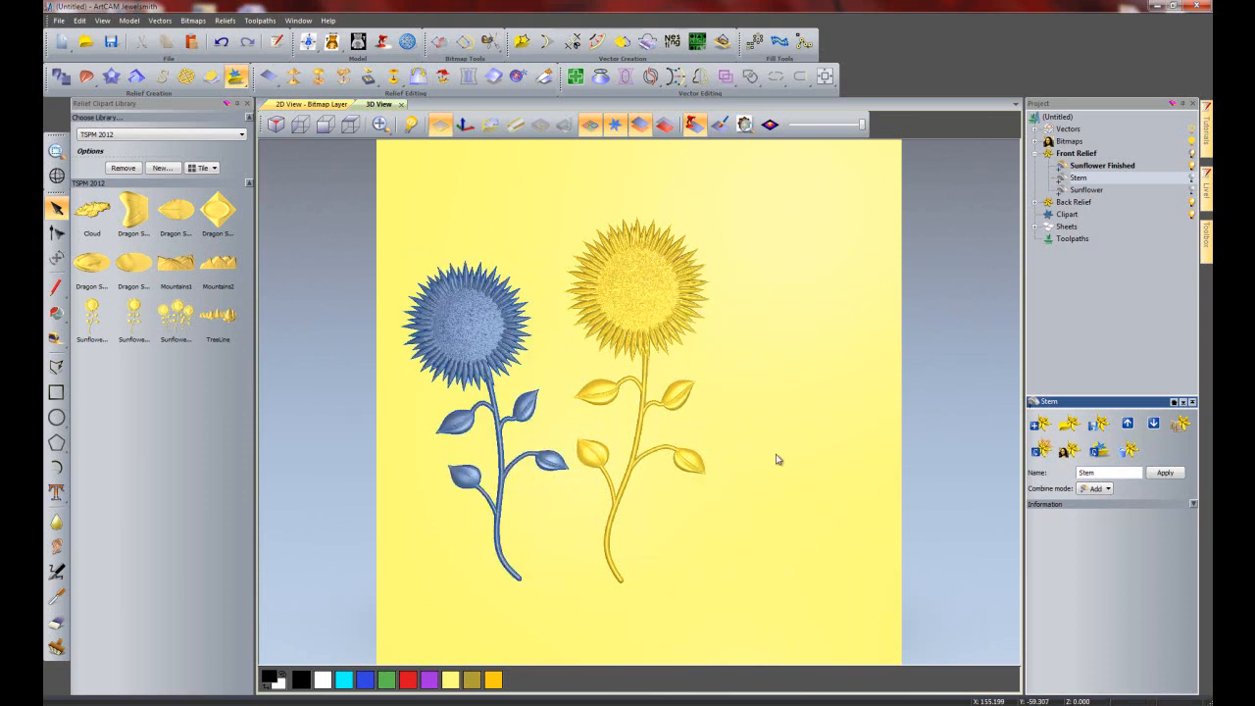
- Add another sunflower clipart right of the original, scale it to about 140 × 346 mm, rotate it about 15° clockwise, and adjust its position
double_click(133, 316)
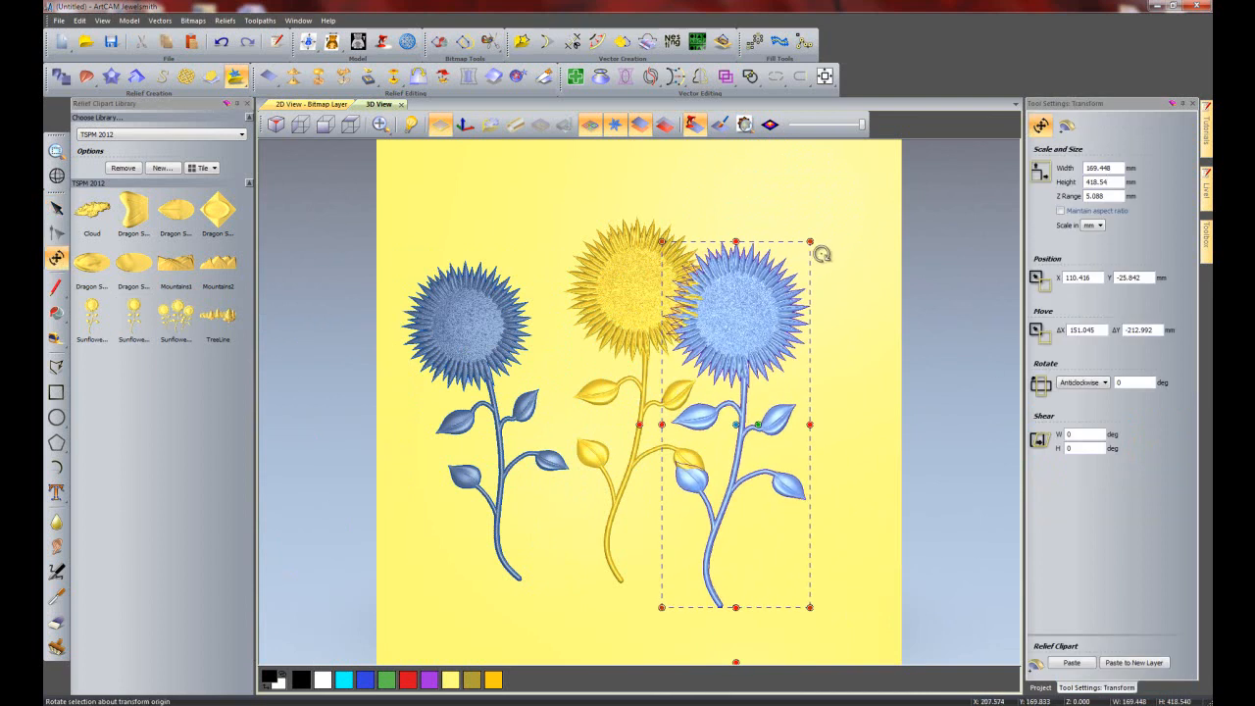
drag(810, 242, 797, 272)
drag(874, 359, 869, 397)
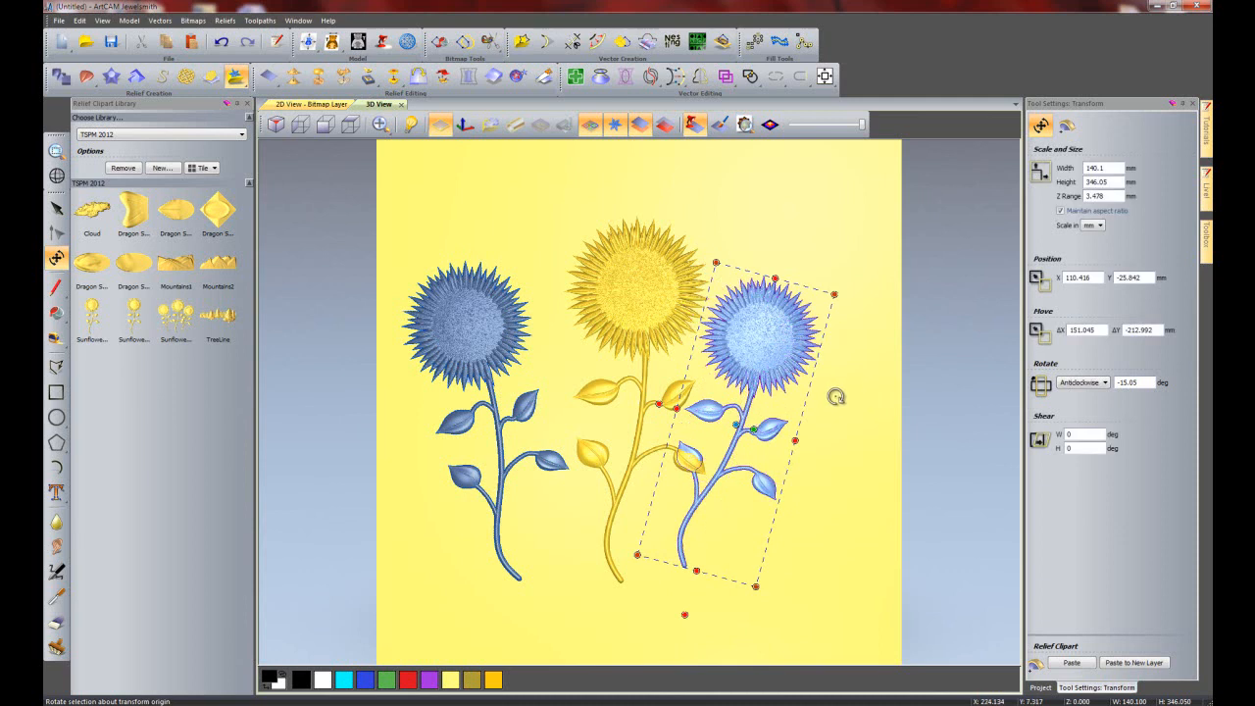
drag(765, 378, 767, 381)
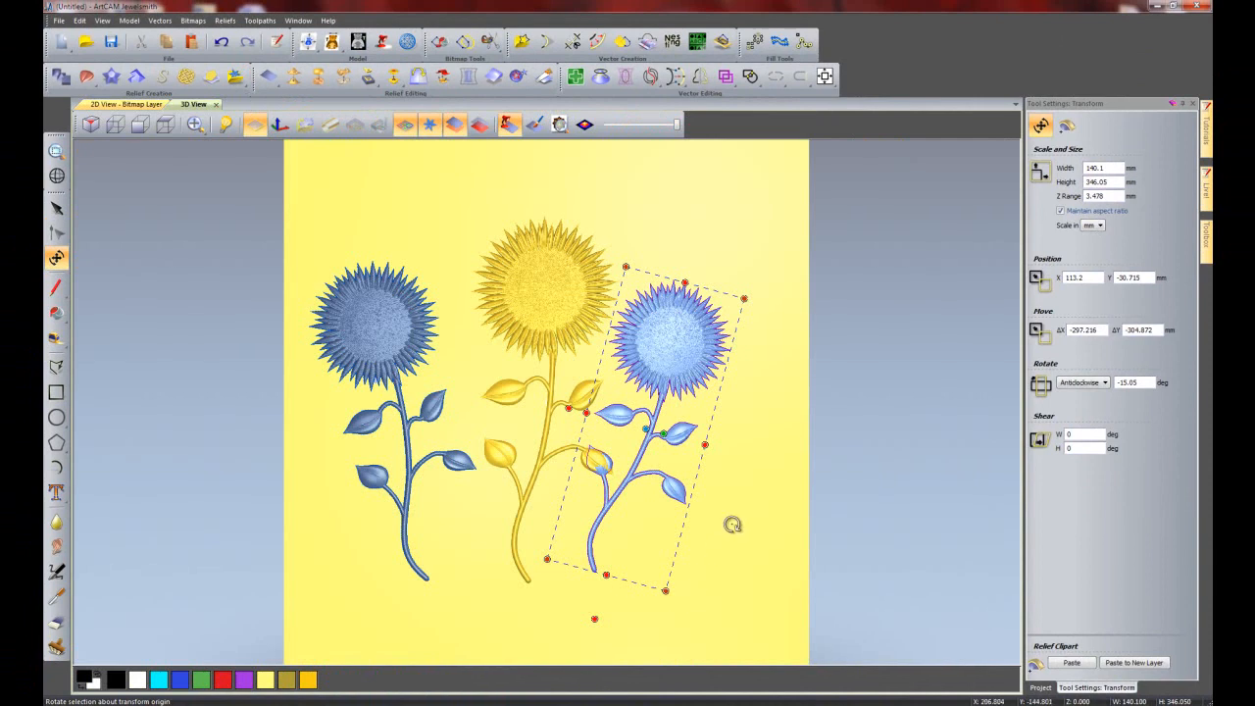
- Paste the two side sunflower cliparts to a new relief layer and delete the floating cliparts
click(735, 522)
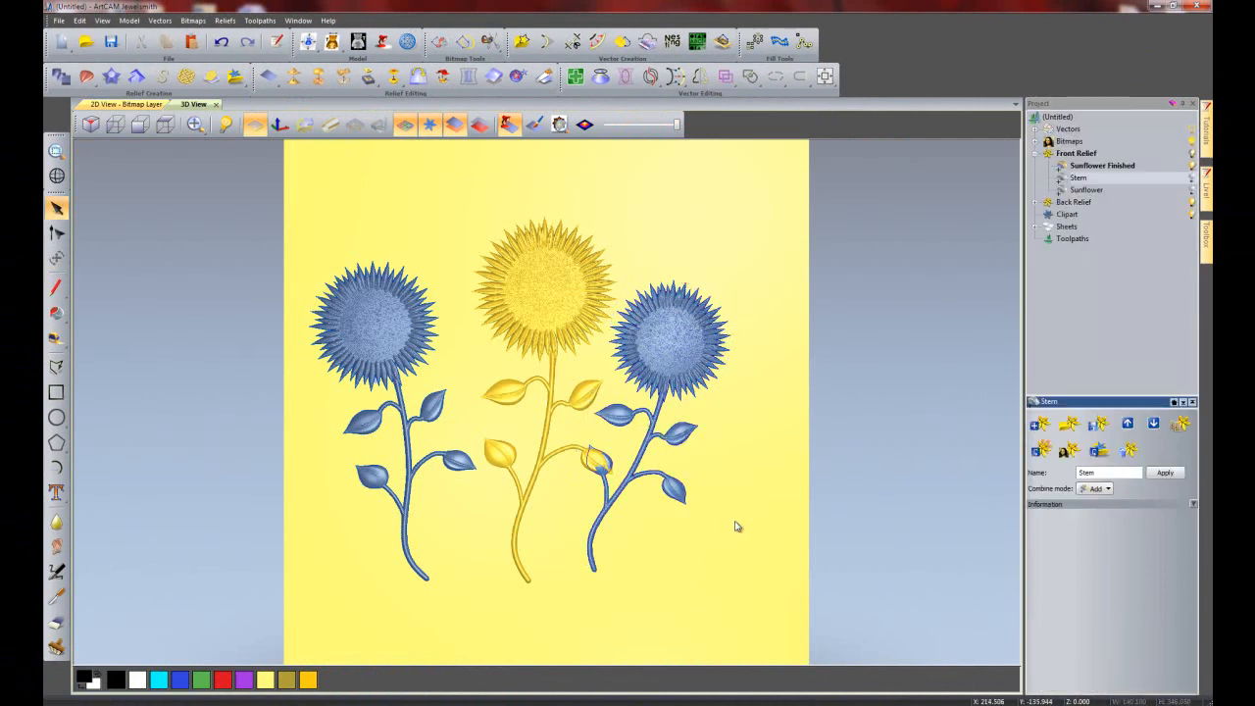
key(ctrl+a)
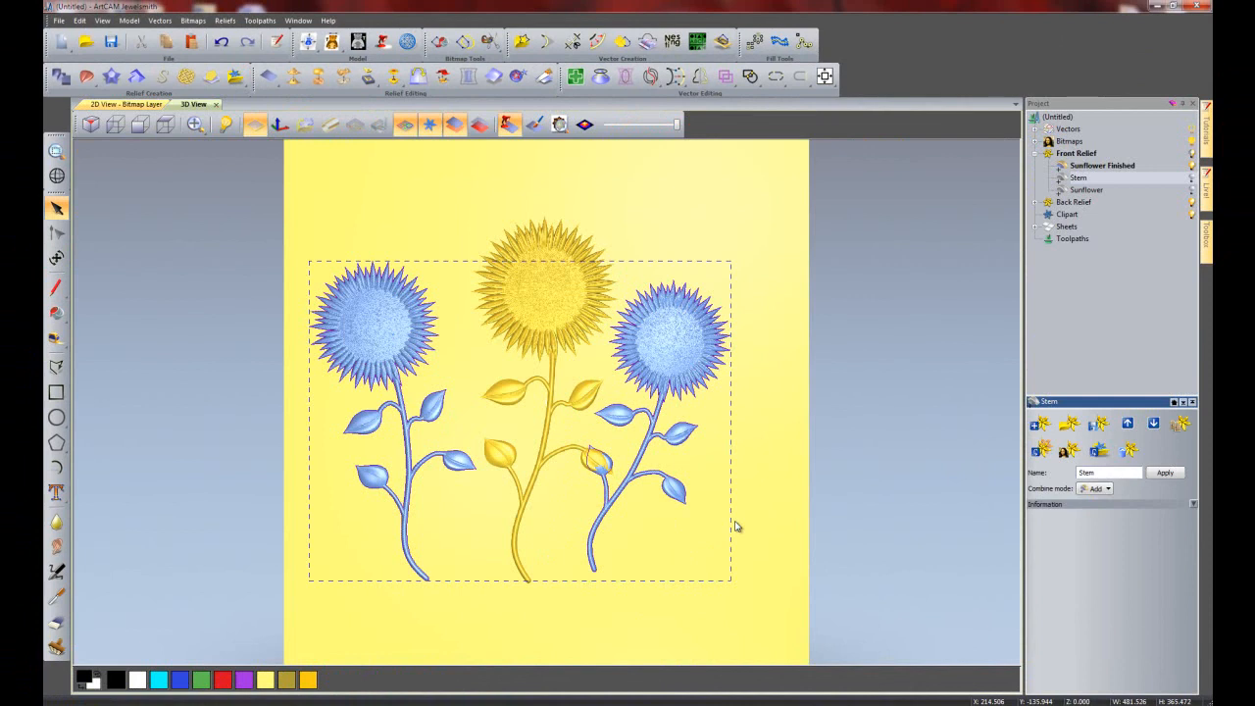
click(56, 258)
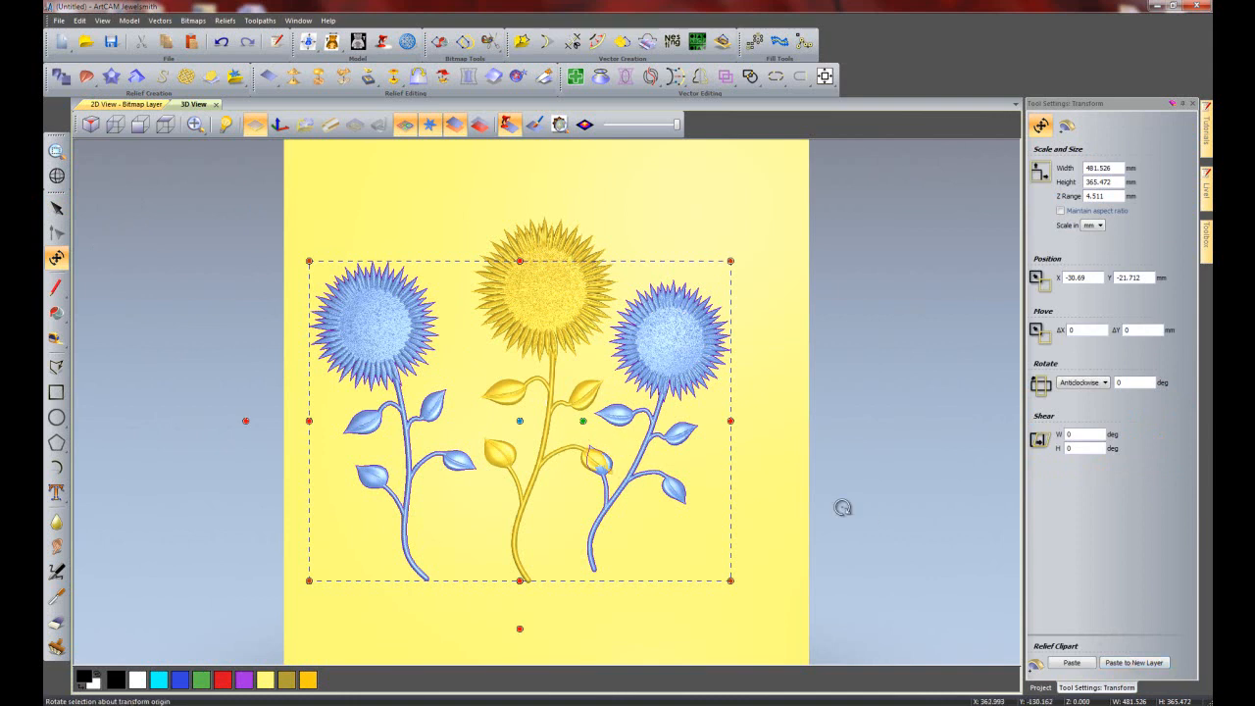
click(1128, 664)
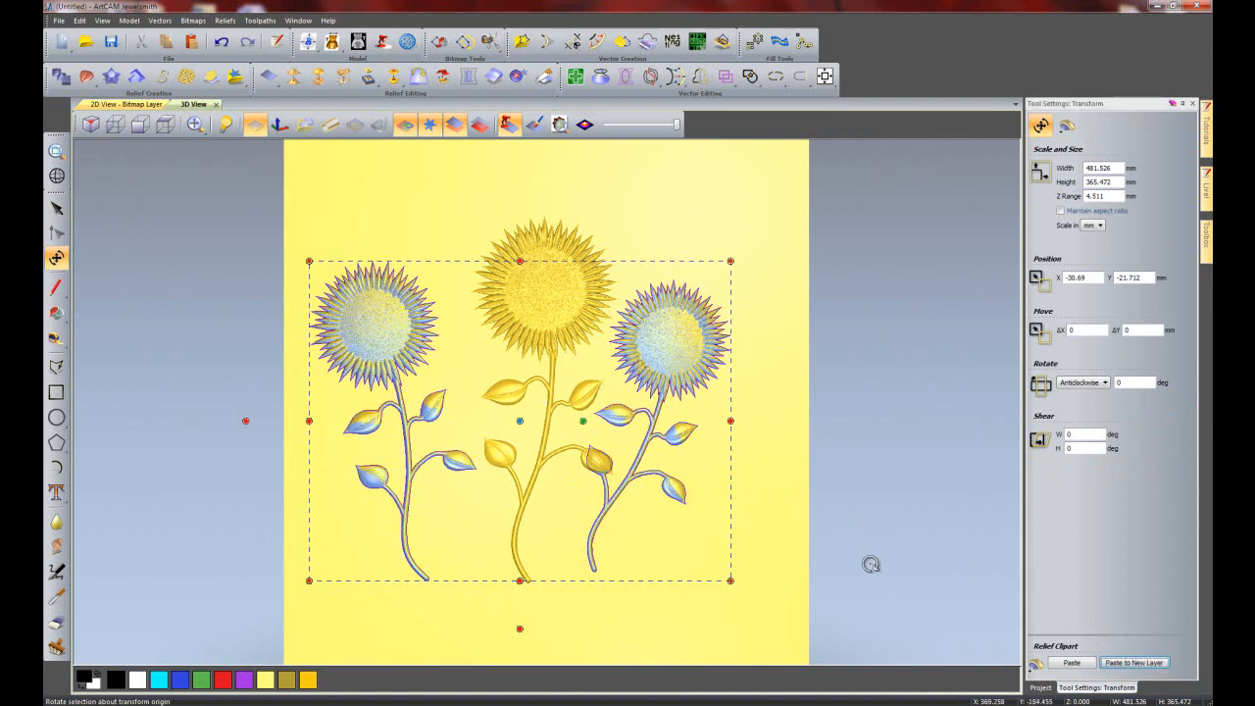
click(1194, 104)
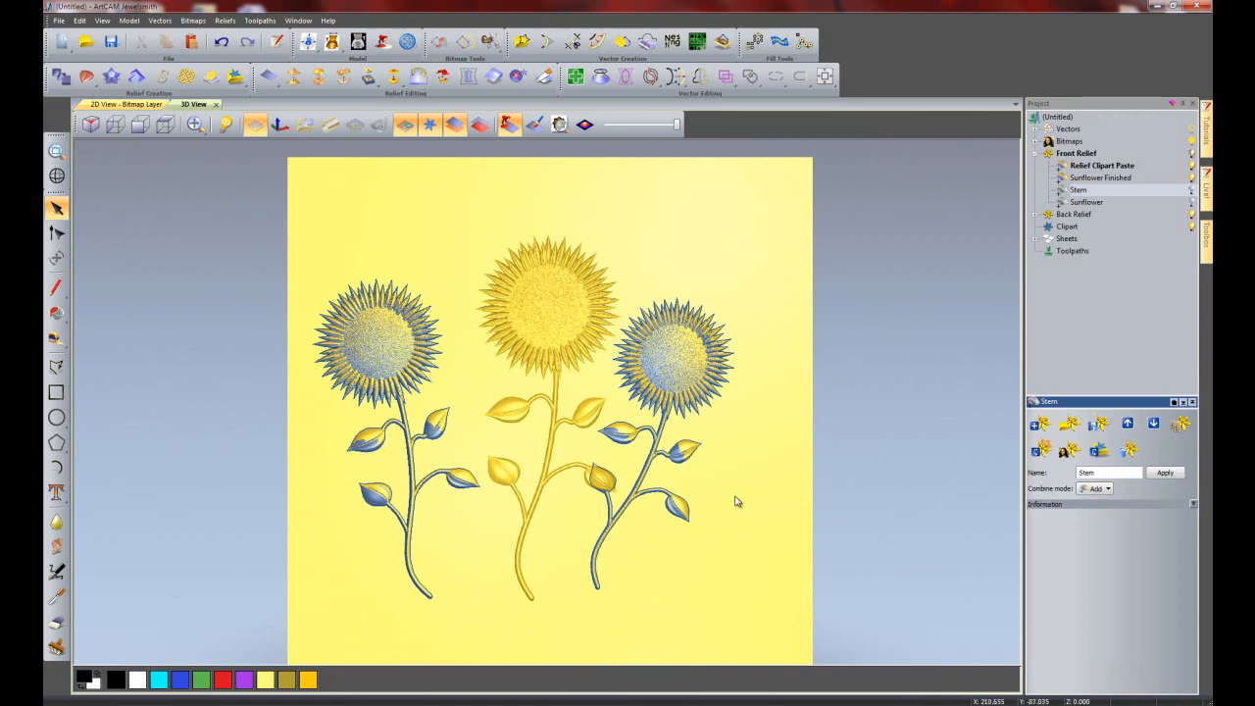
key(ctrl+a)
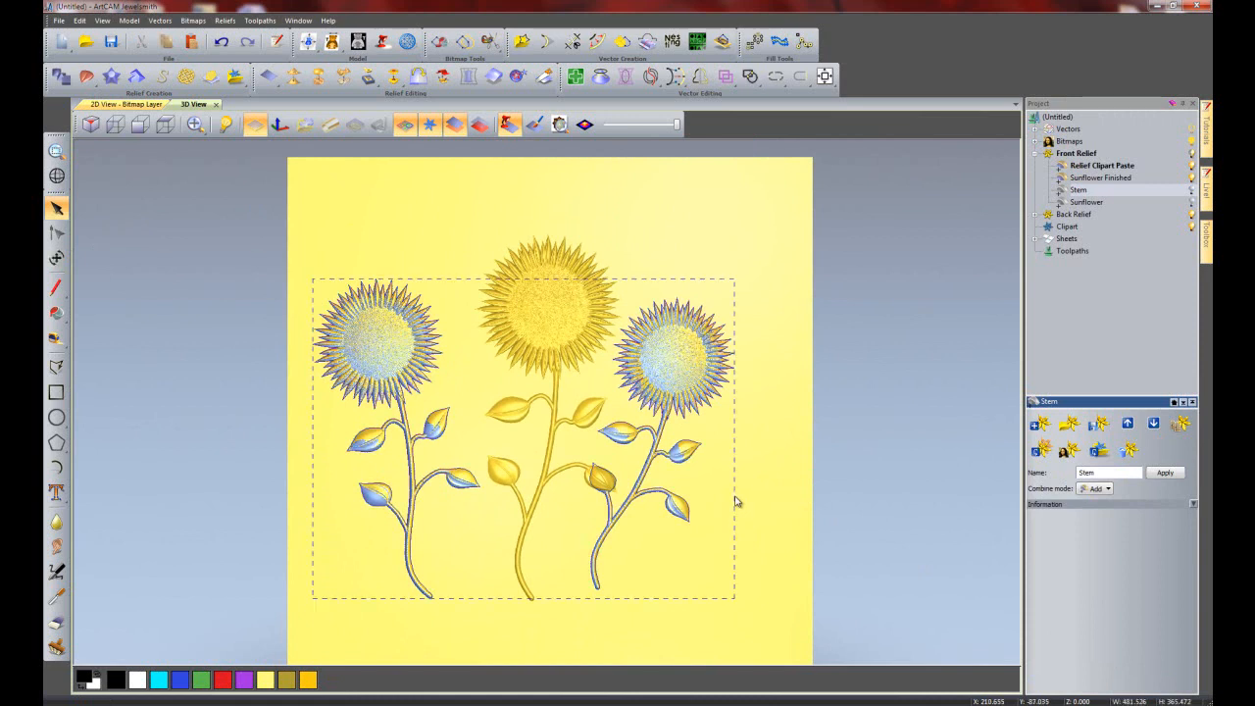
click(737, 501)
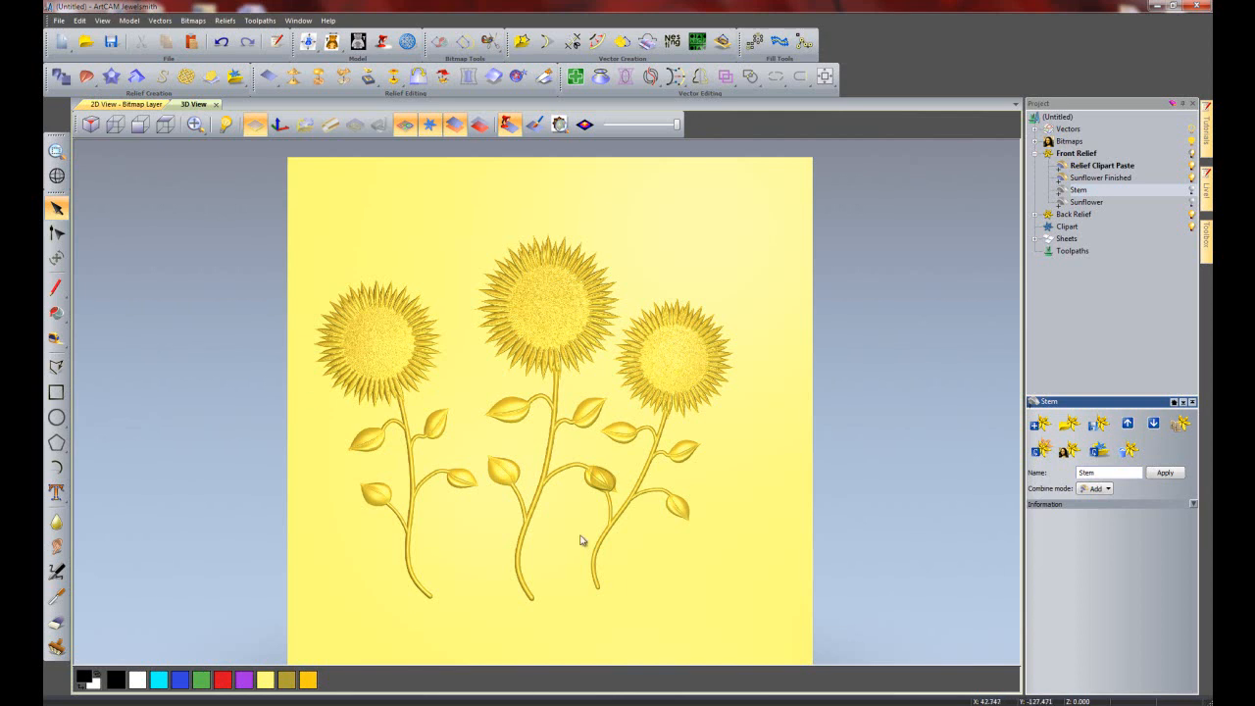
- Highlight the active relief layer and outline the right sunflower's overlapping leaf with a closed polyline, about 44 × 45 mm, cutting across its stem joint
scroll(610, 498, up, 6)
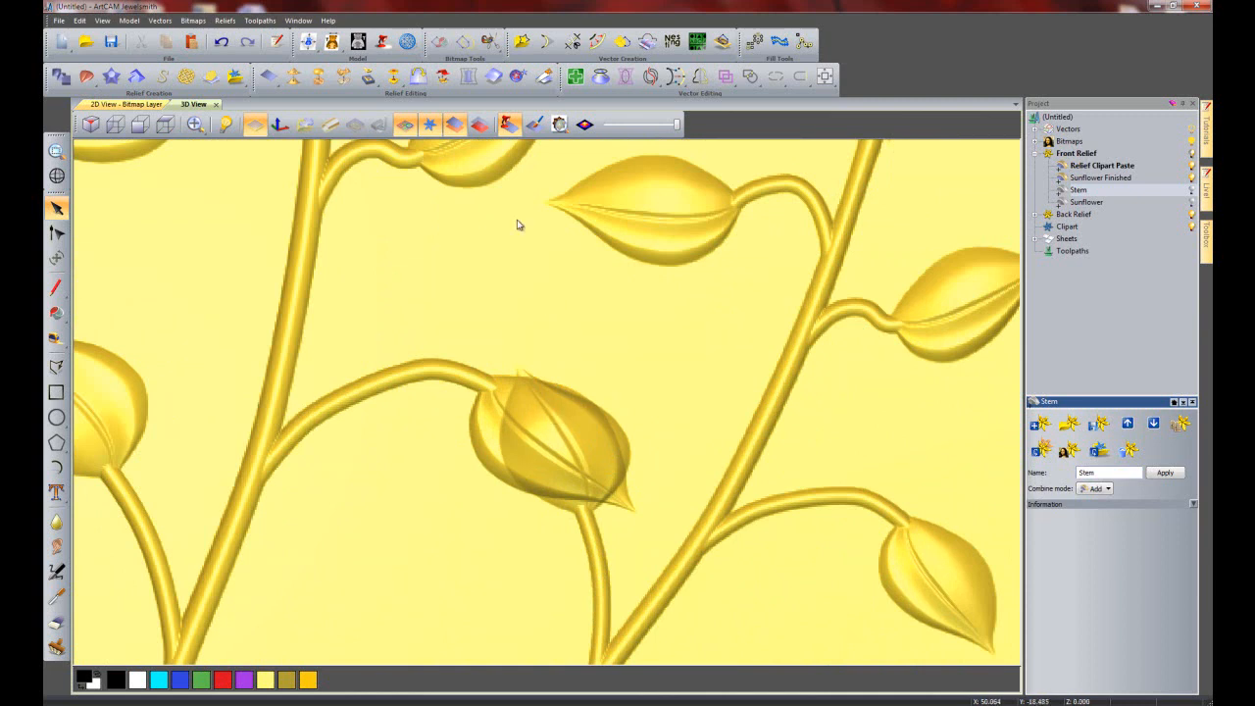
click(559, 125)
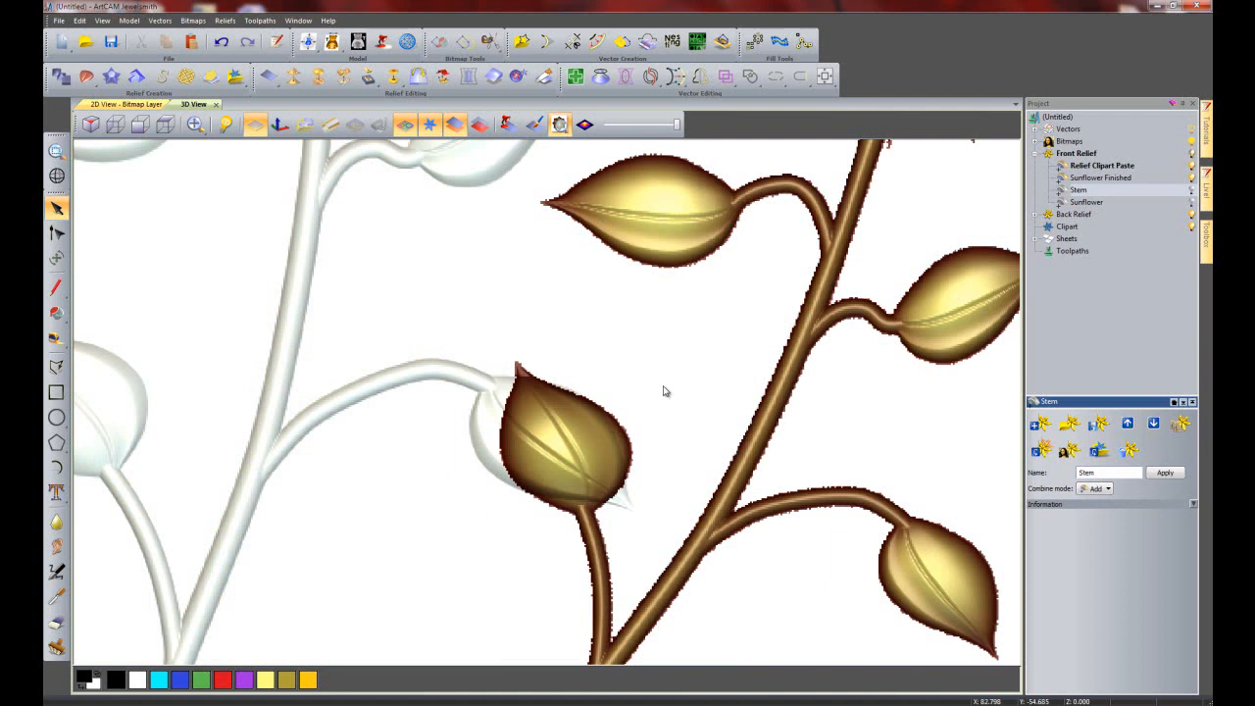
click(57, 368)
mouse_move(475, 467)
mouse_down()
mouse_move(470, 395)
mouse_move(600, 347)
mouse_move(661, 446)
mouse_move(639, 499)
mouse_move(608, 515)
mouse_move(549, 477)
mouse_move(487, 471)
mouse_move(457, 557)
mouse_up()
scroll(608, 515, up, 6)
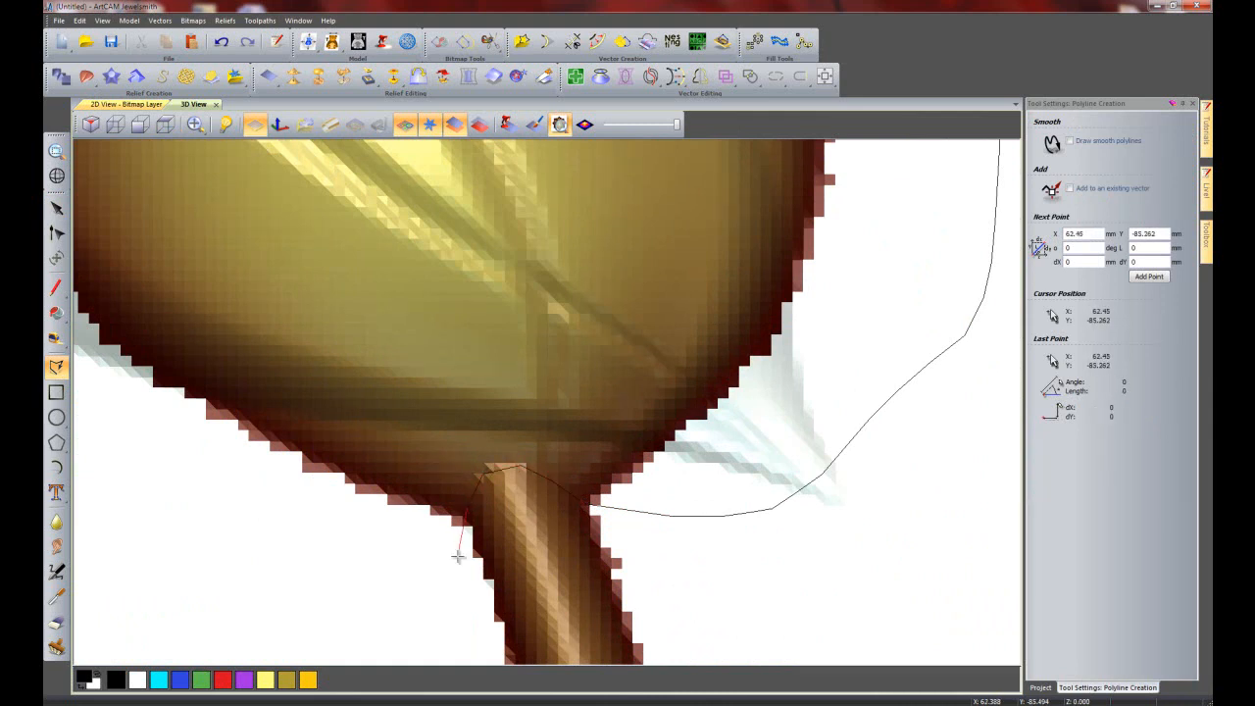
click(457, 556)
scroll(422, 572, down, 5)
click(360, 514)
click(257, 420)
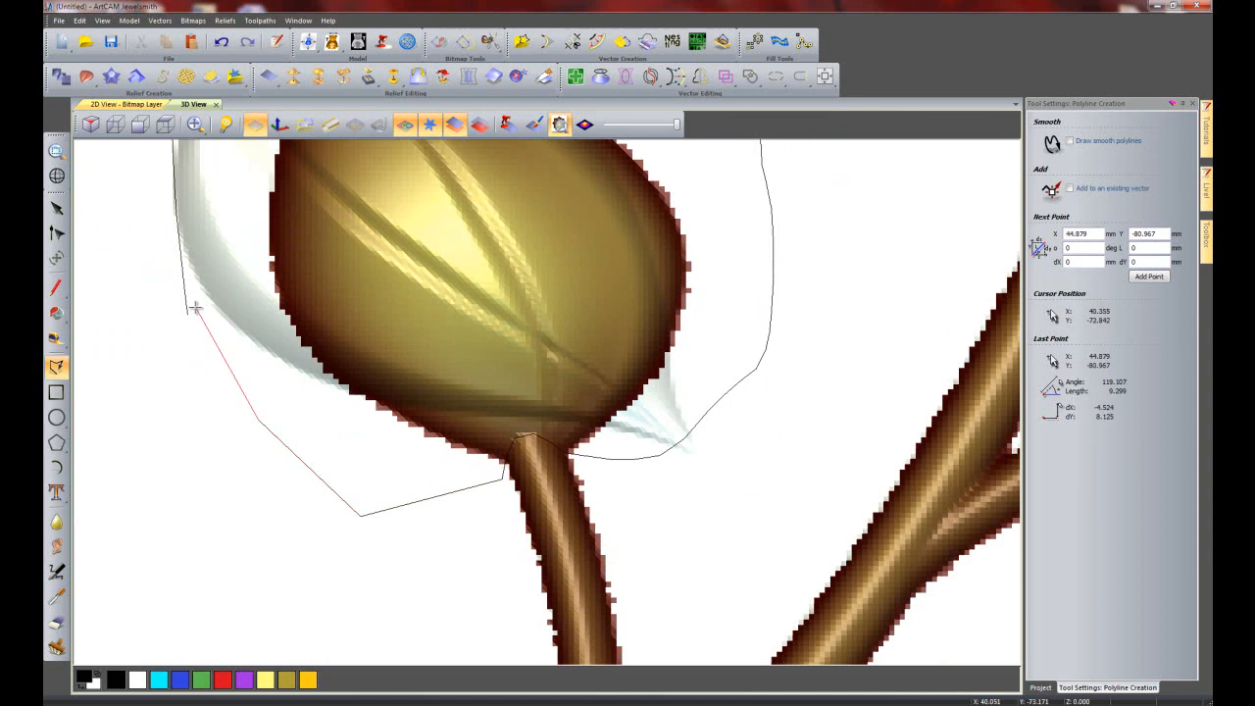
click(189, 315)
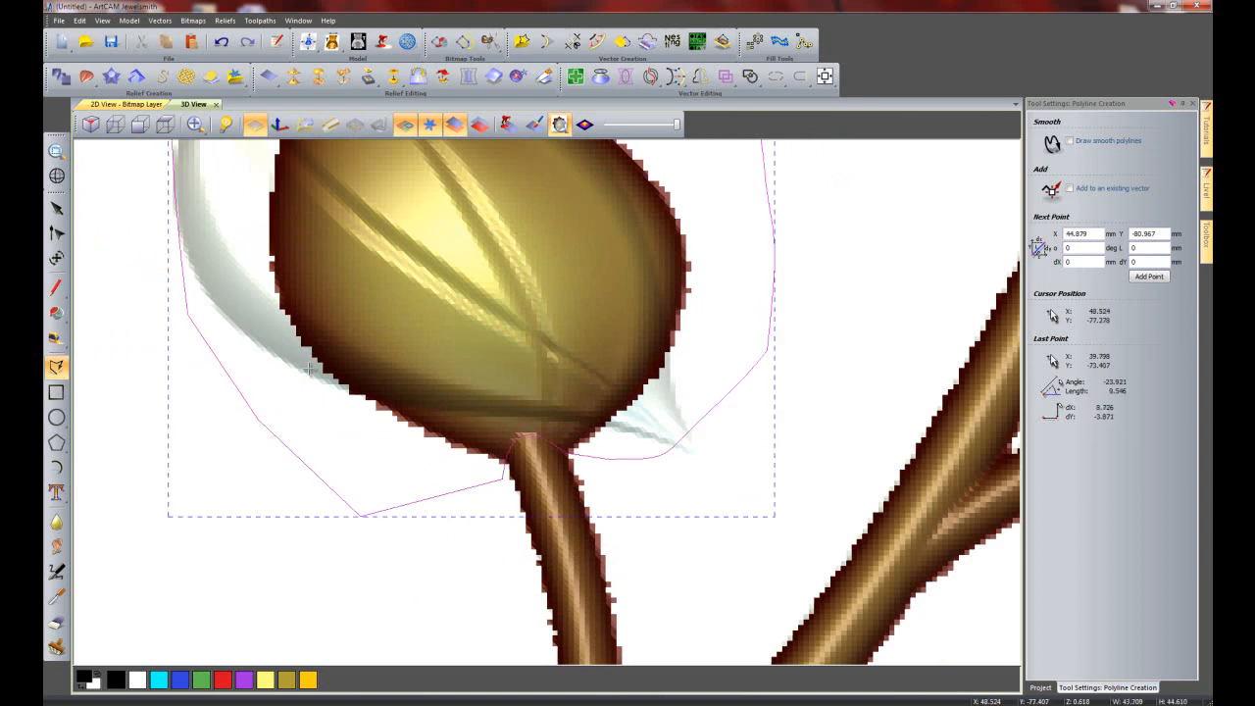
key(Escape)
scroll(405, 324, down, 2)
scroll(405, 324, down, 3)
scroll(456, 306, up, 2)
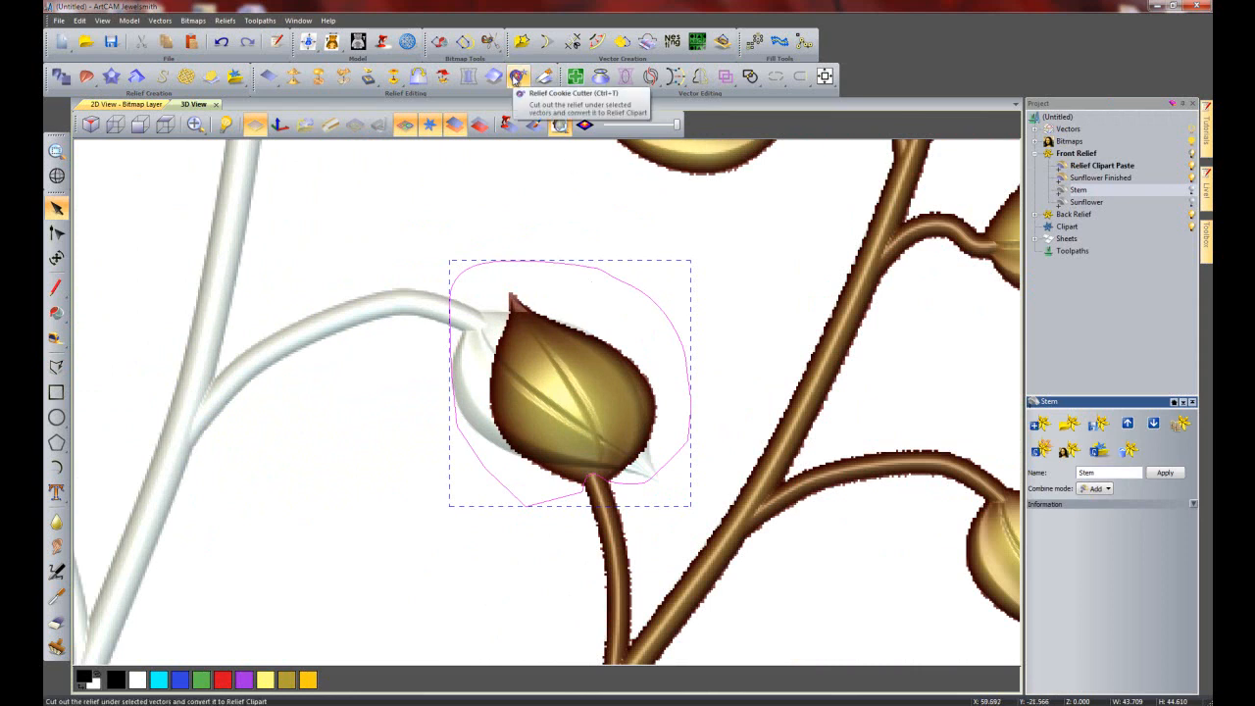
- Cut the outlined leaf out as clipart with the Relief Cookie Cutter, rotate it about 46° anticlockwise, and move it down and left onto its stem
click(516, 77)
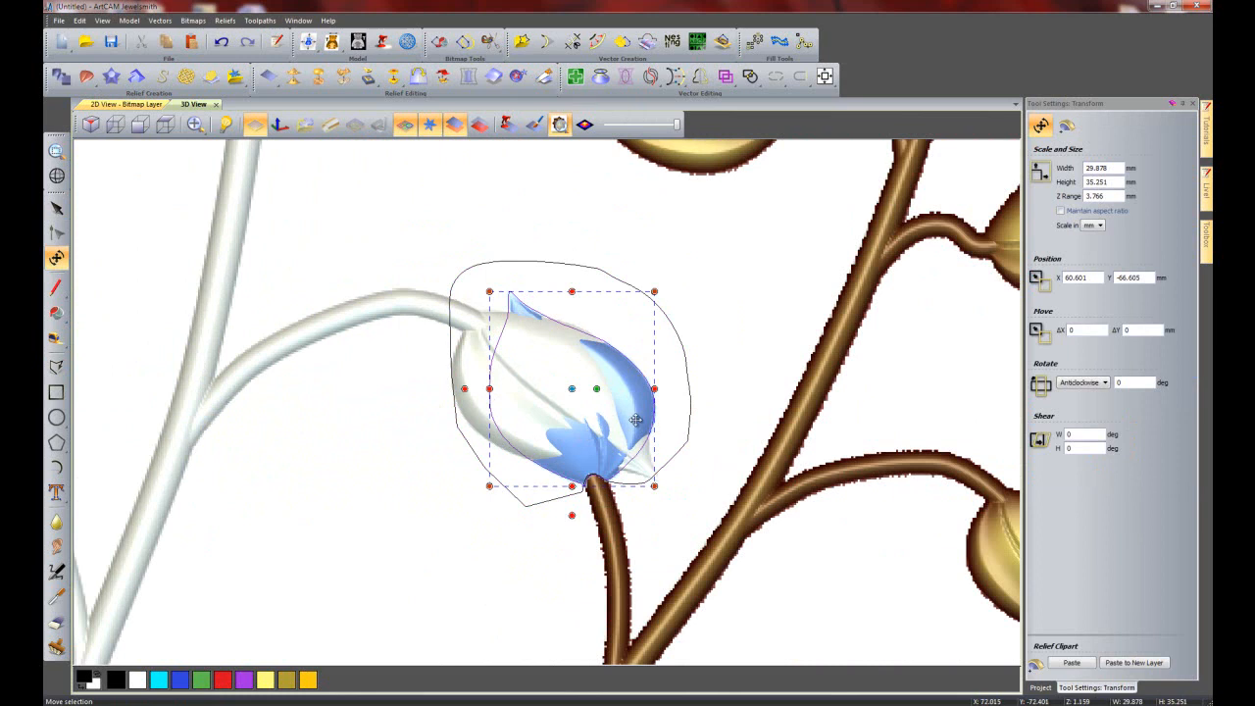
drag(734, 362, 658, 258)
drag(607, 412, 554, 463)
scroll(576, 465, up, 2)
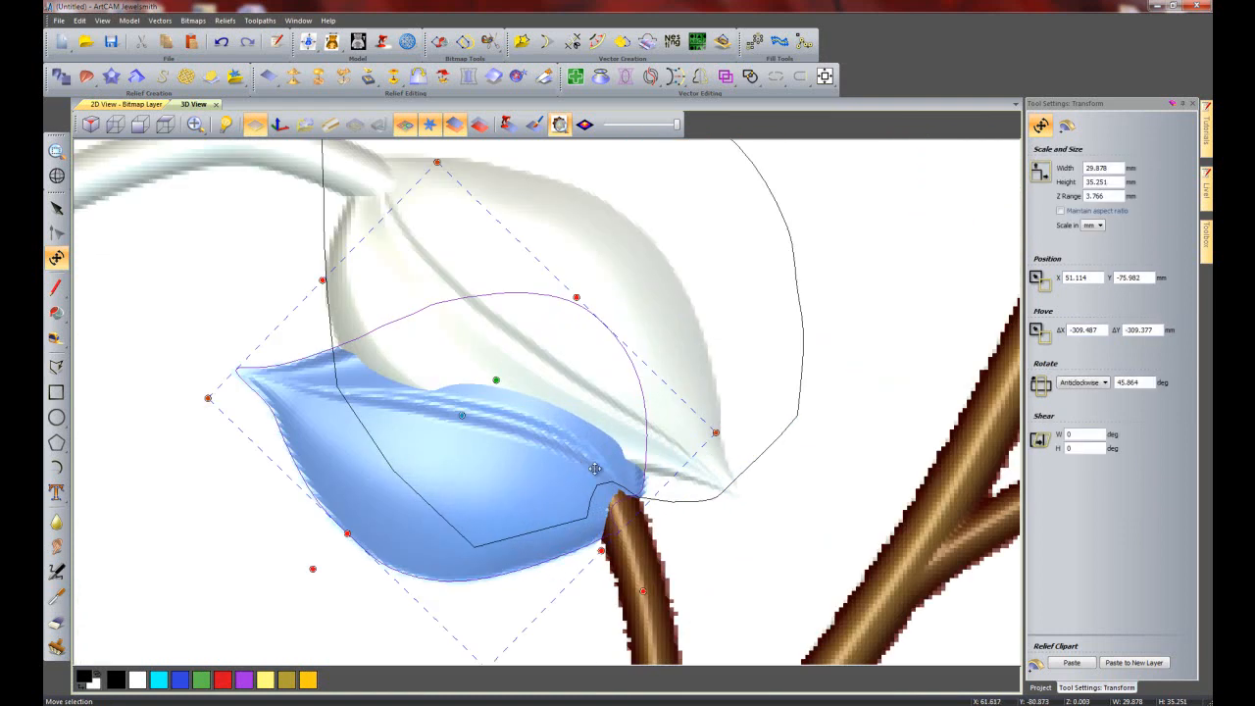
- Hide the Sunflower Finished layer and fine-tune the cut leaf's position at the end of its stem
click(1040, 688)
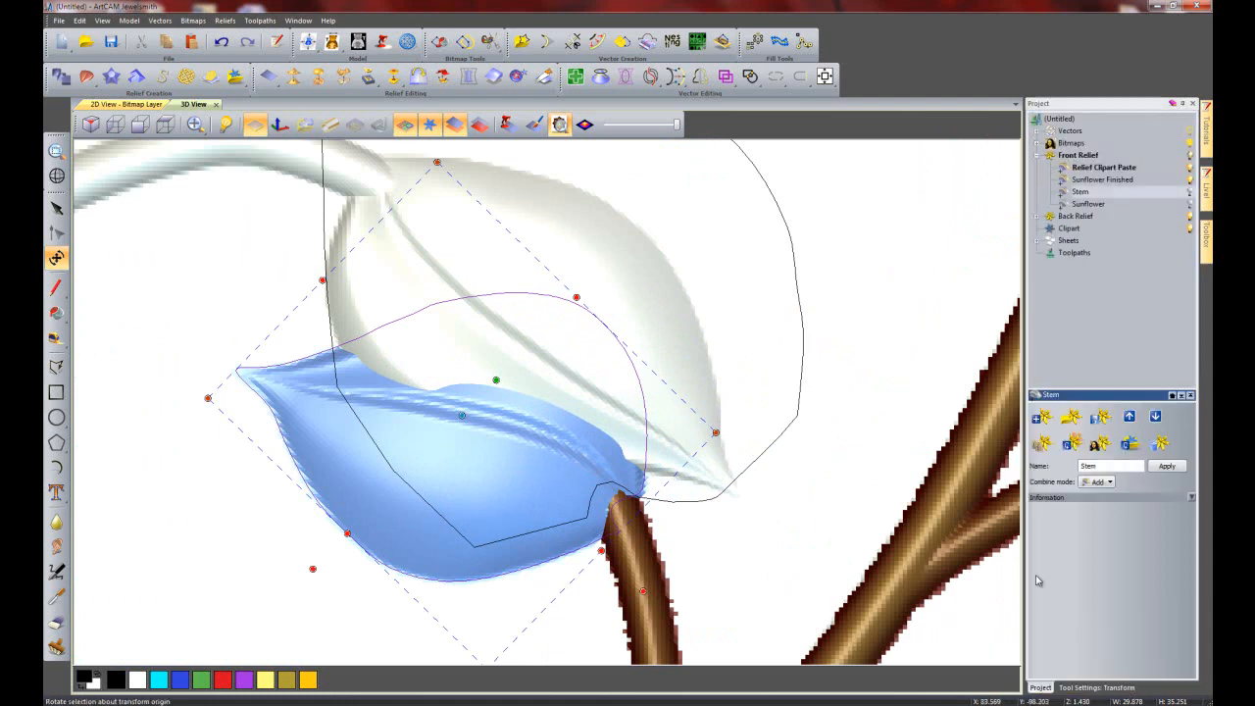
click(1191, 179)
mouse_move(531, 478)
mouse_down()
mouse_move(532, 463)
mouse_move(540, 484)
mouse_move(509, 444)
mouse_move(503, 461)
mouse_move(539, 499)
mouse_move(525, 470)
mouse_move(532, 481)
mouse_up()
scroll(708, 383, down, 2)
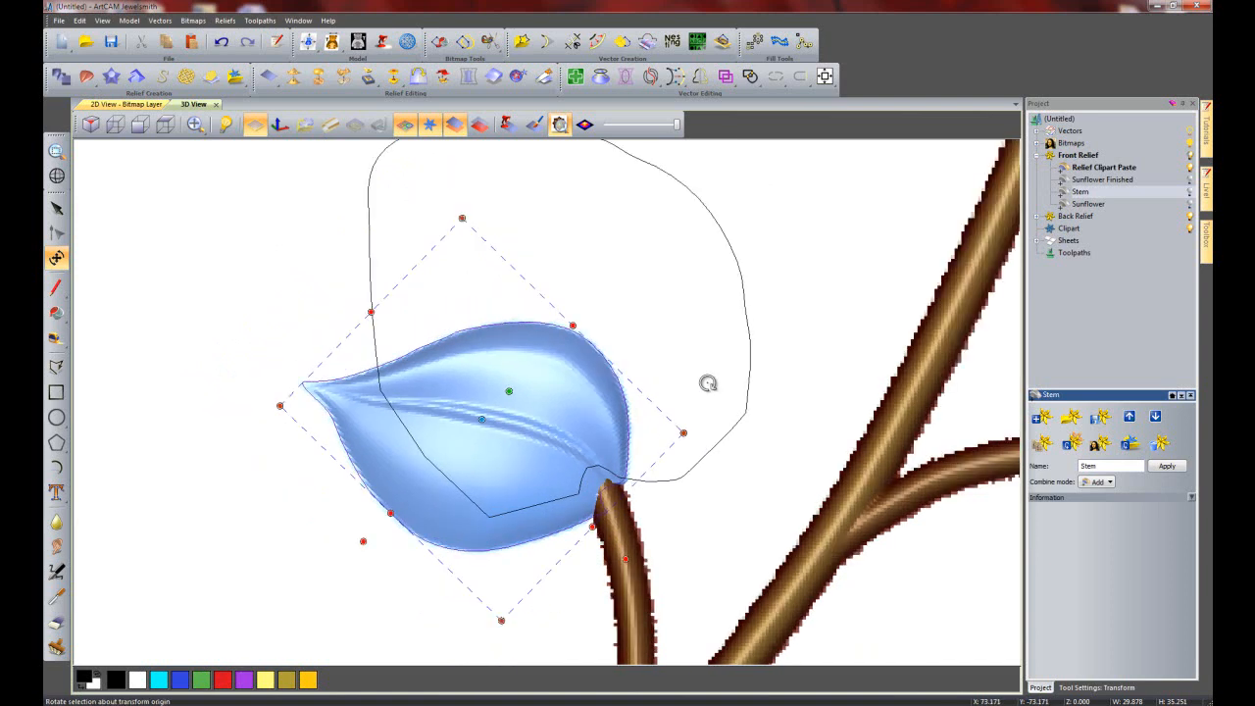
scroll(708, 383, down, 3)
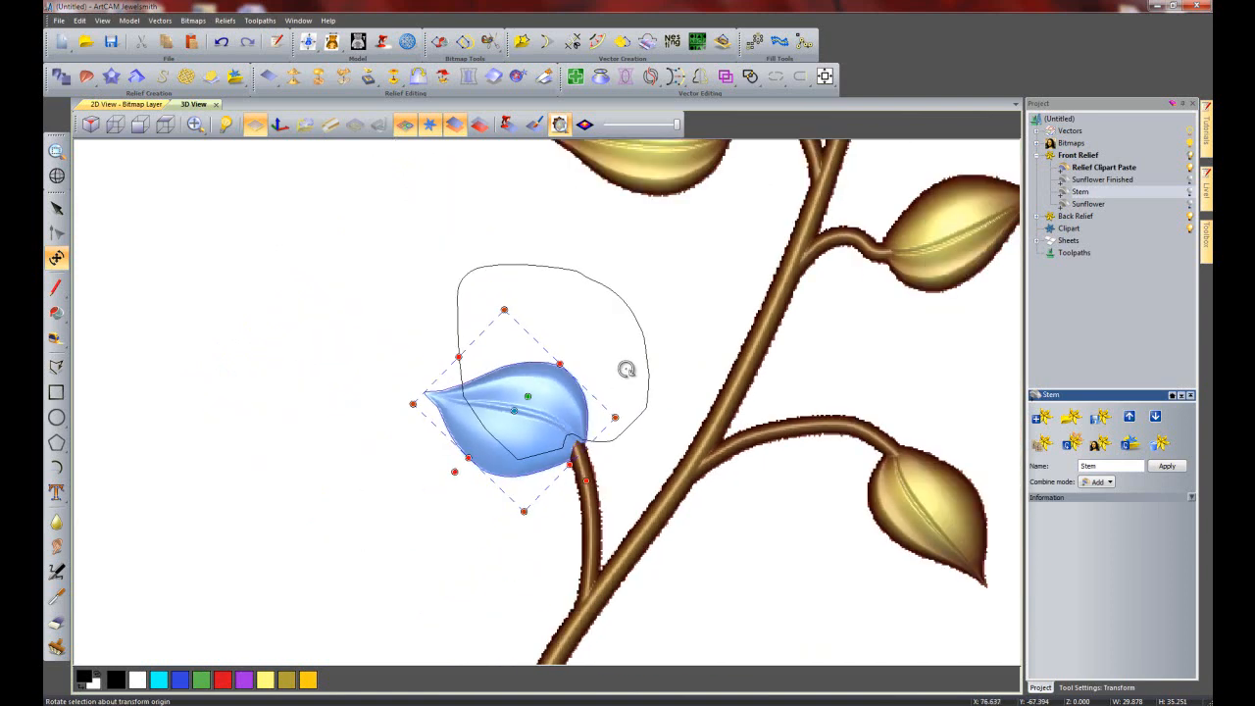
- Paste the repositioned leaf into the relief with the Merge High combine mode and delete the leftover leaf clipart
click(582, 387)
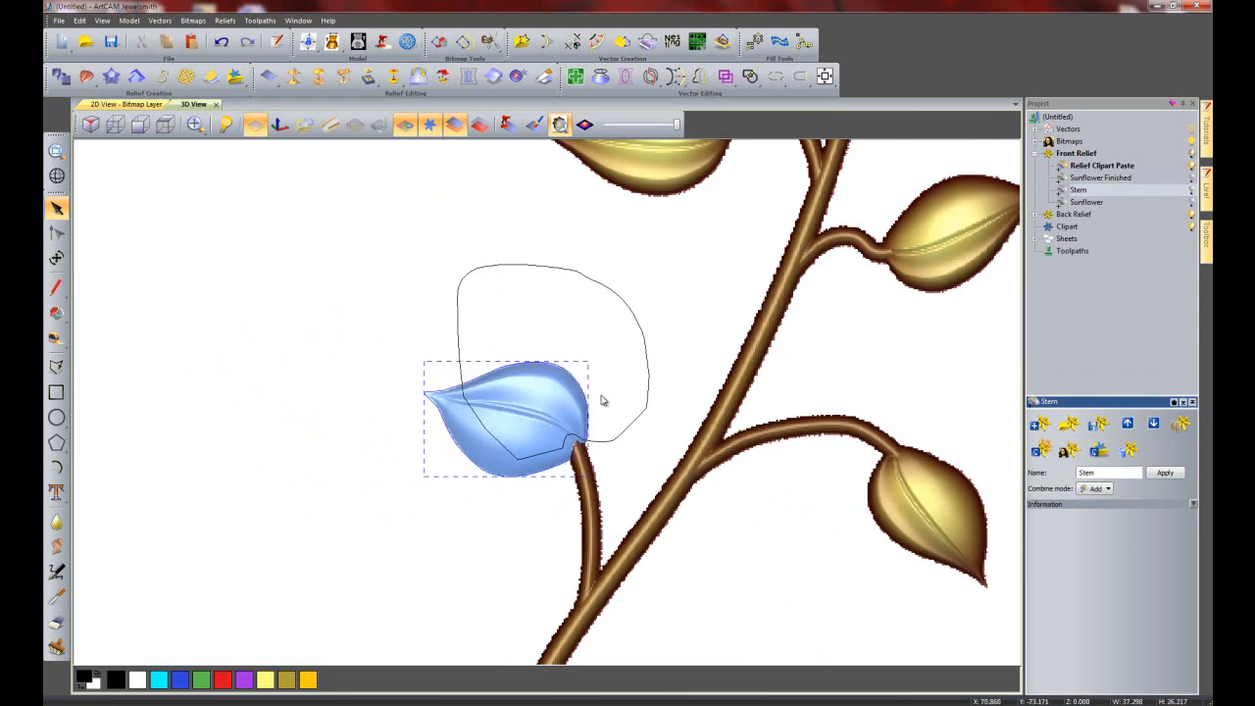
key(t)
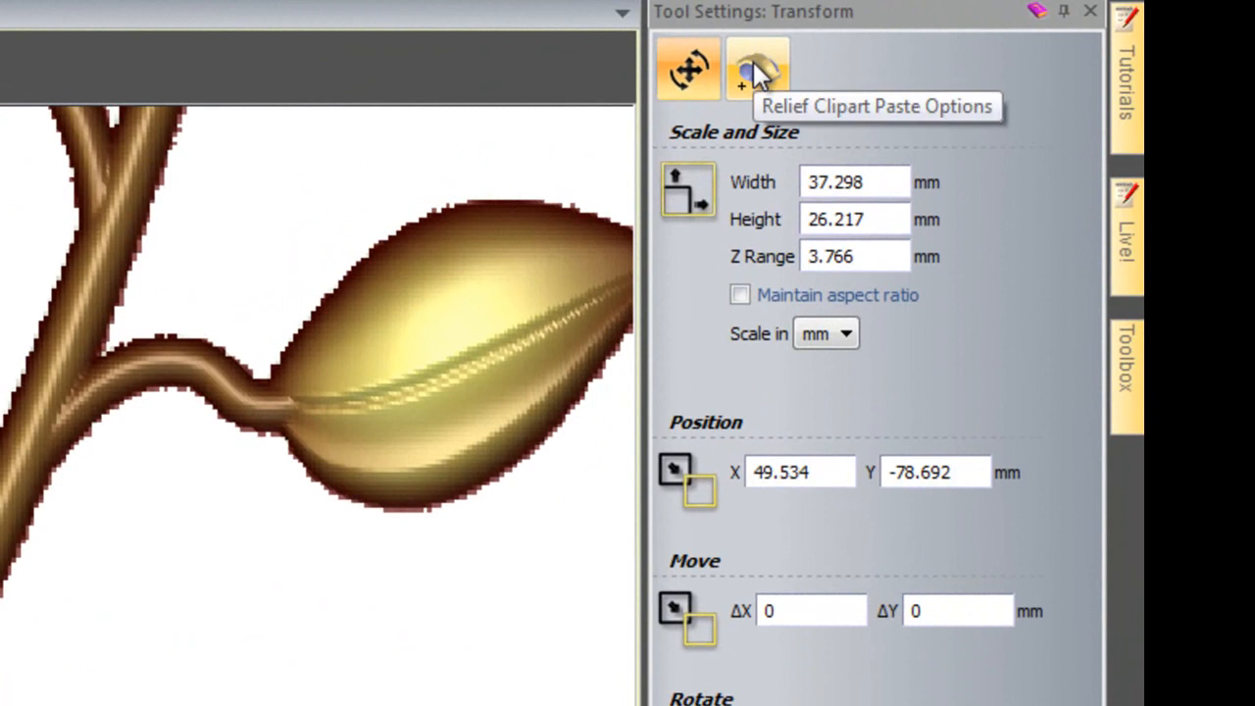
click(755, 70)
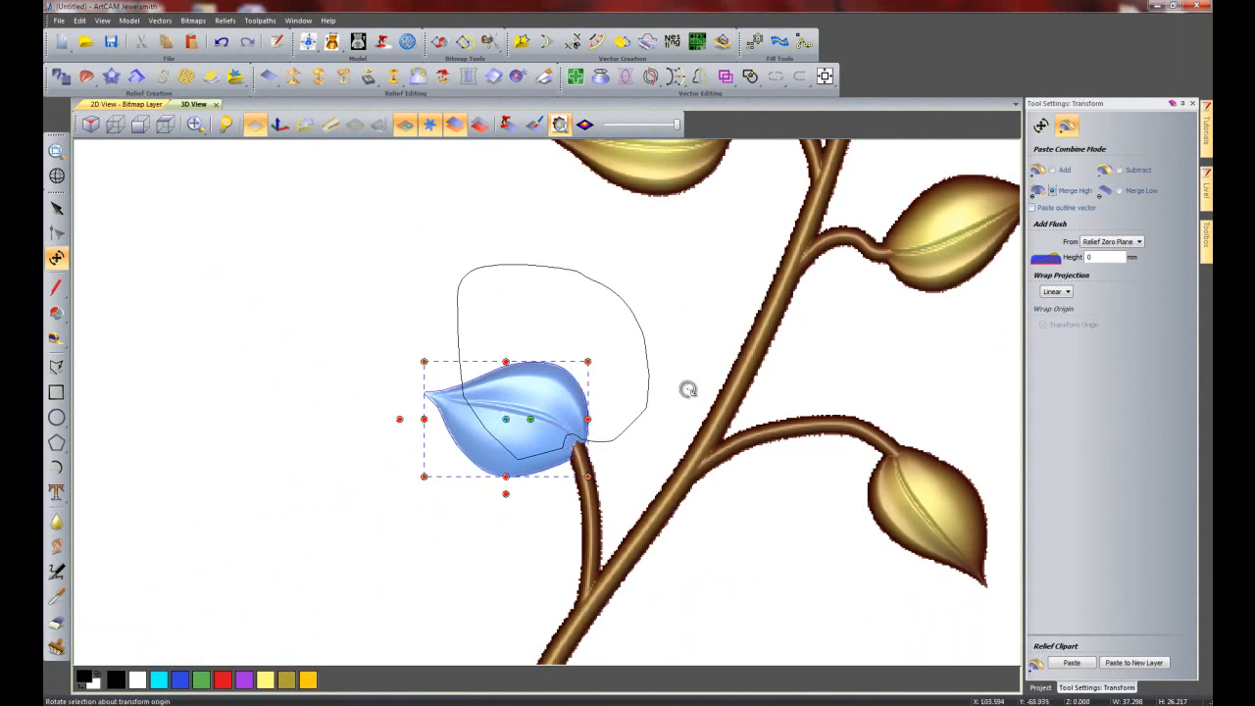
click(1072, 662)
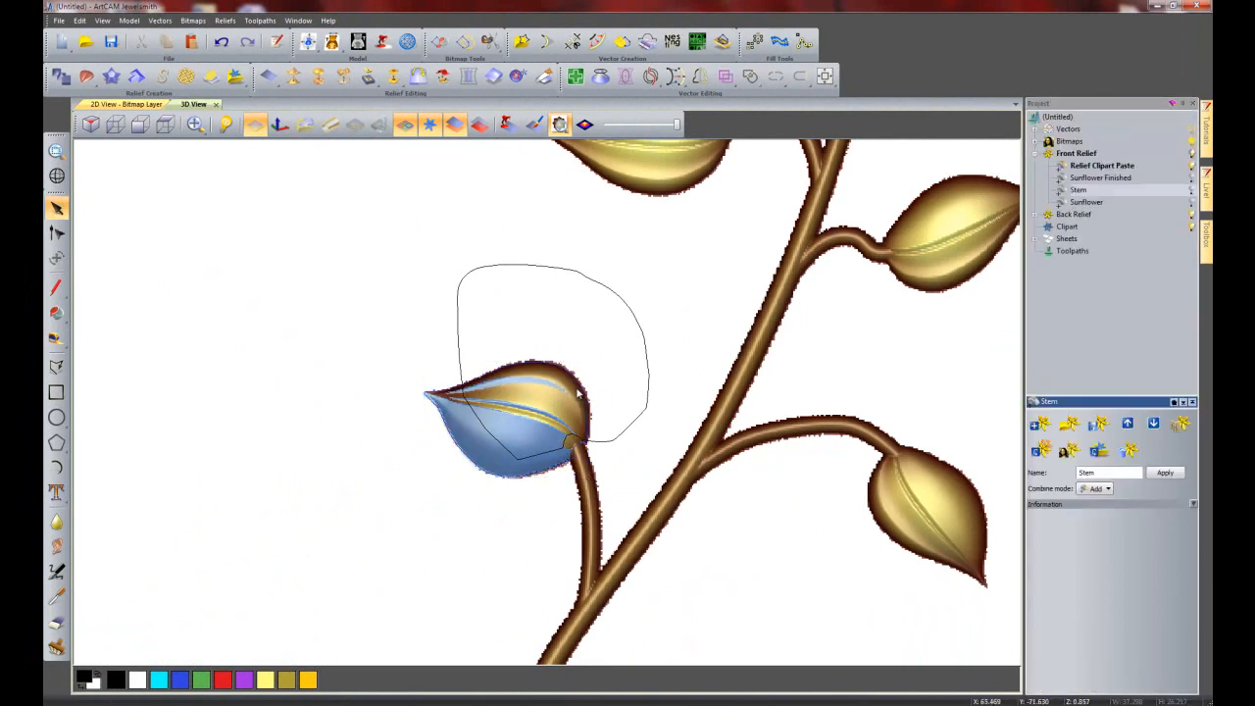
key(Delete)
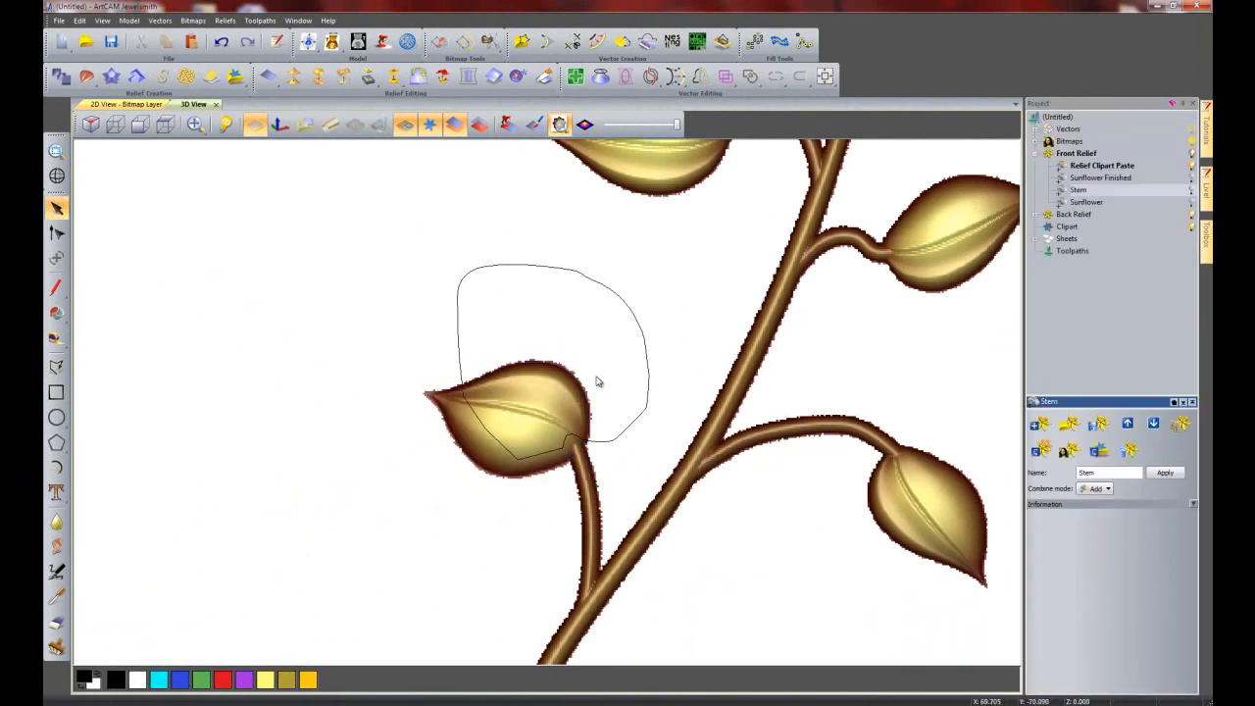
- Show and activate the Sunflower Finished layer, and delete the old polyline around the leaf
scroll(618, 311, down, 1)
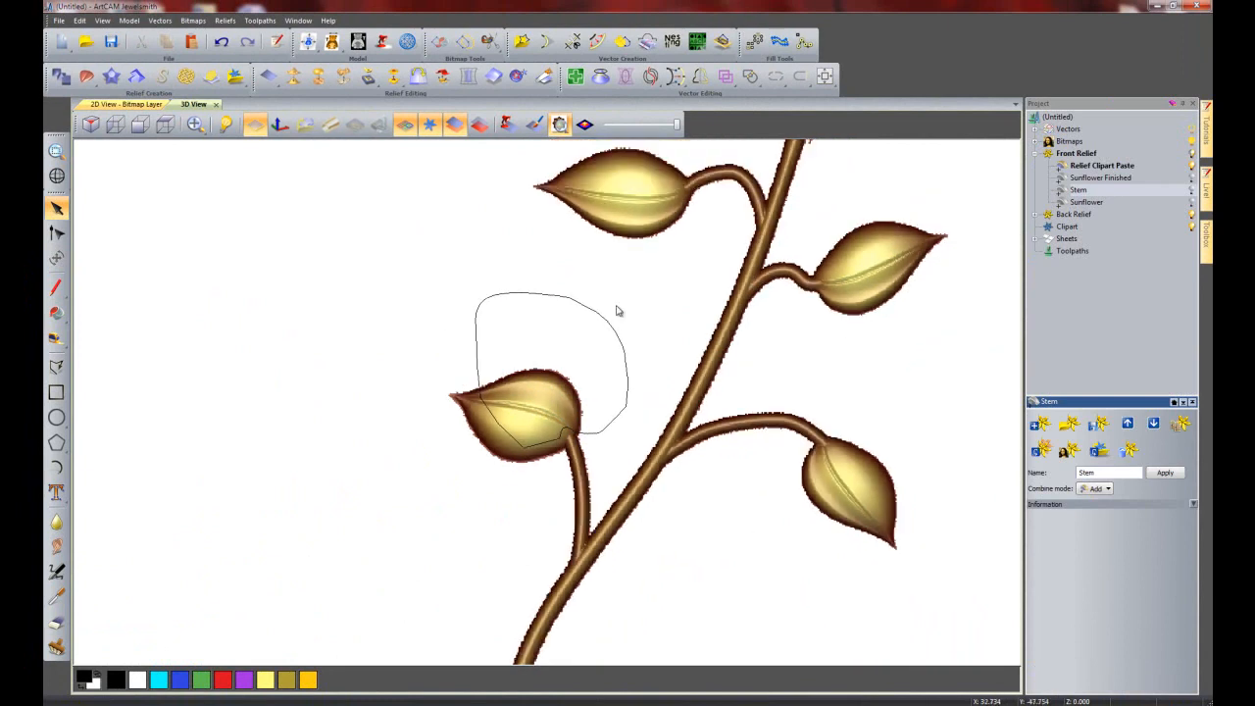
click(1191, 178)
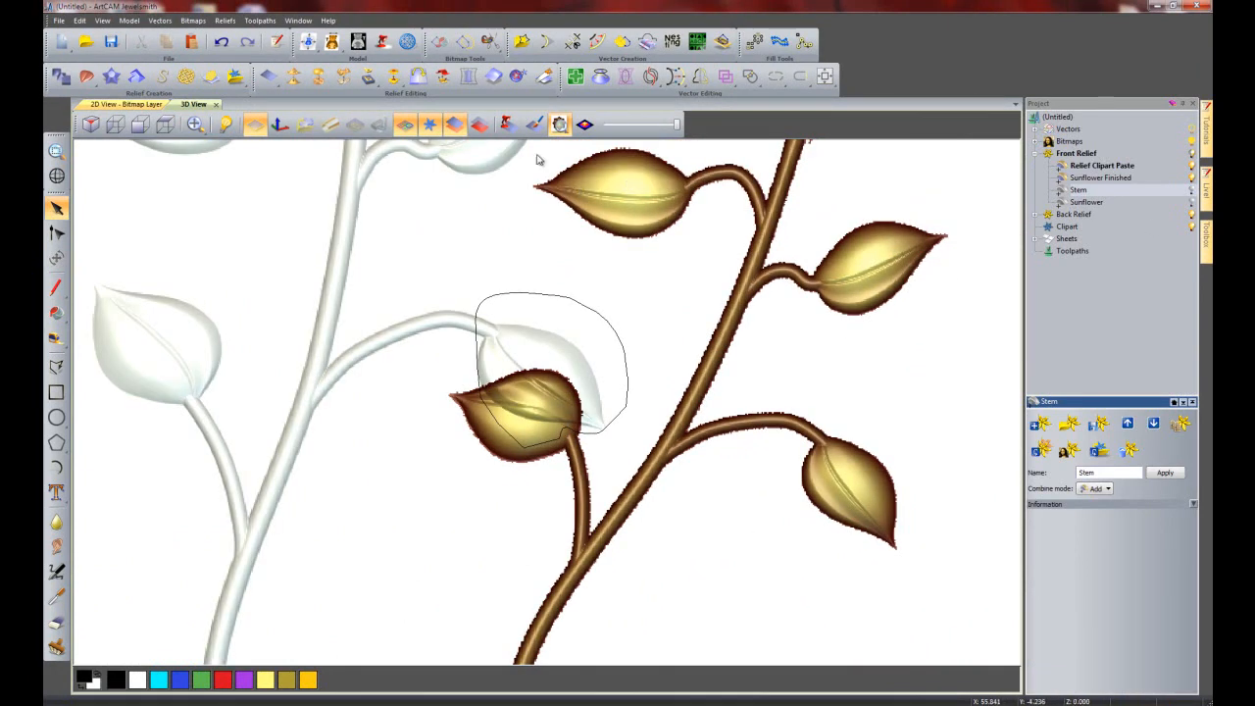
click(1100, 178)
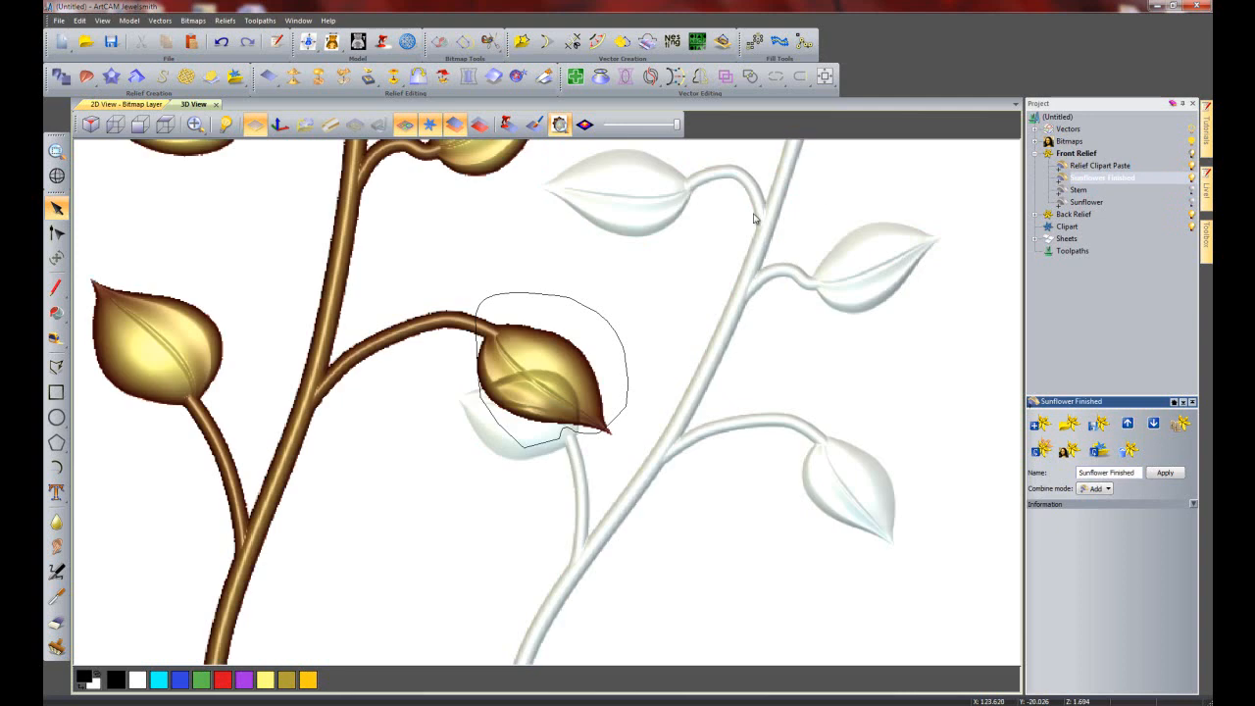
click(574, 299)
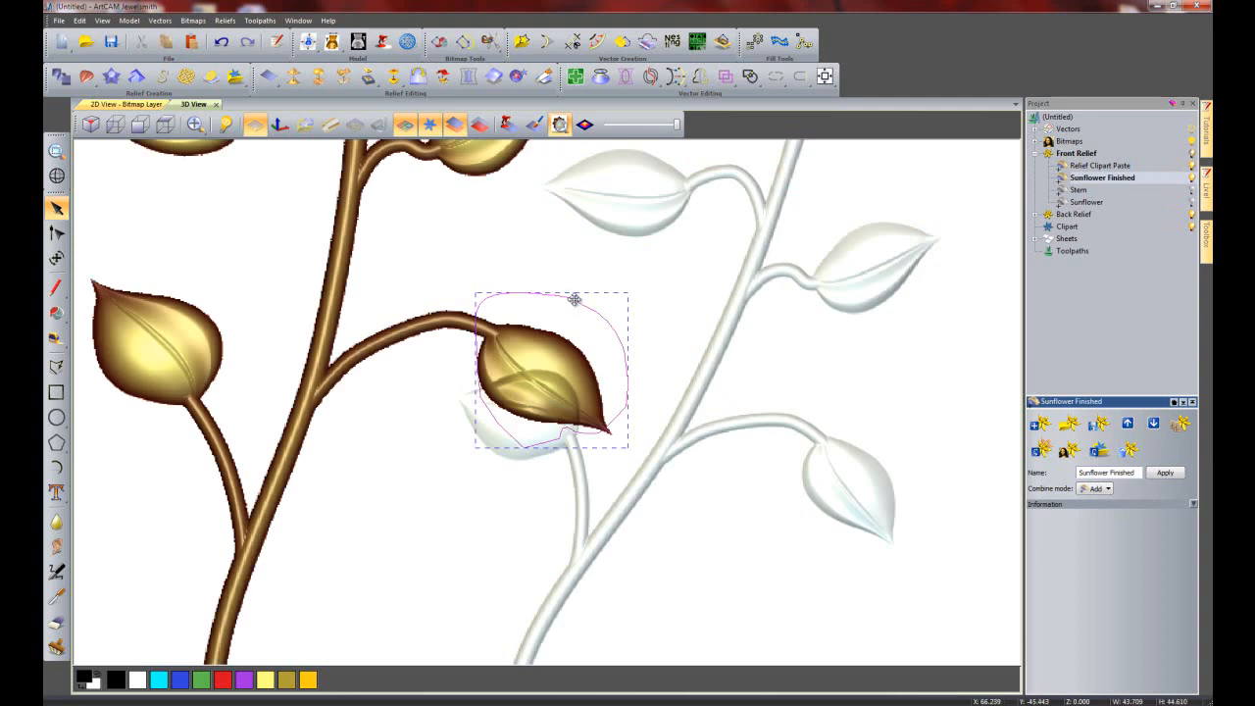
key(Delete)
- Outline the centre sunflower's lower right leaf with a closed polyline, about 46 × 39 mm, following the joint between leaf and stem
scroll(549, 357, up, 2)
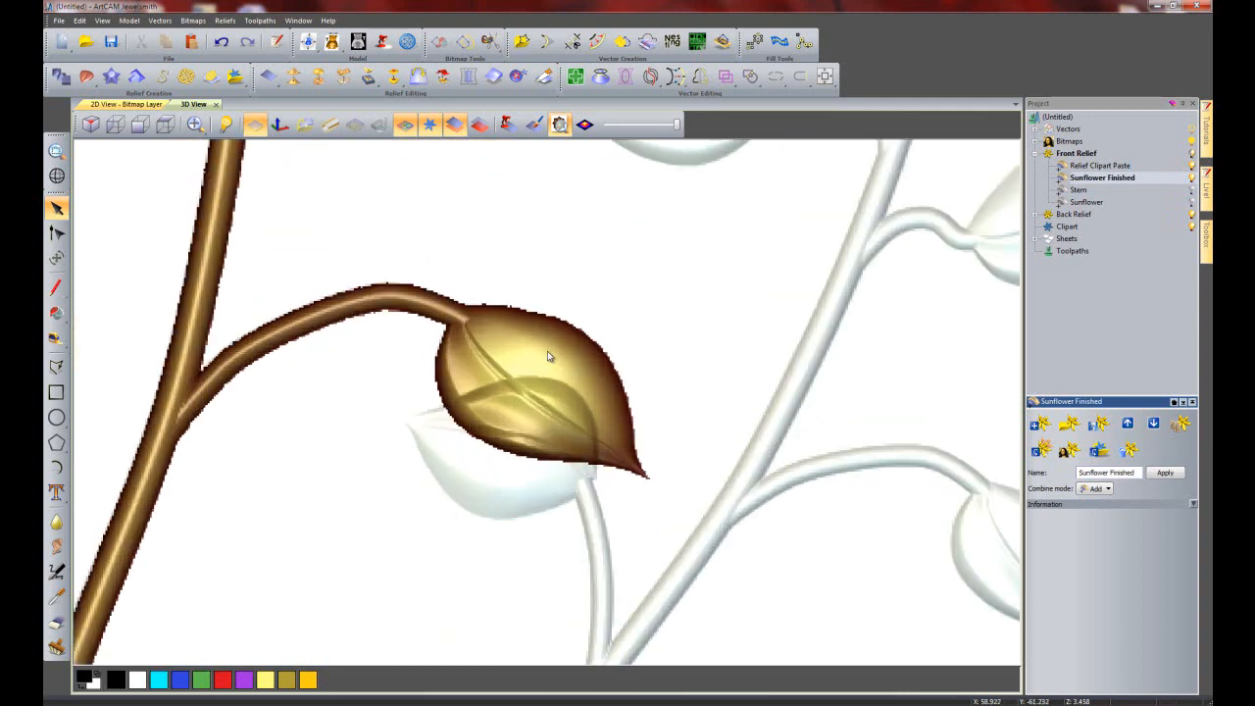
click(56, 367)
click(413, 338)
click(435, 440)
click(528, 490)
click(647, 503)
click(668, 476)
click(611, 304)
click(496, 286)
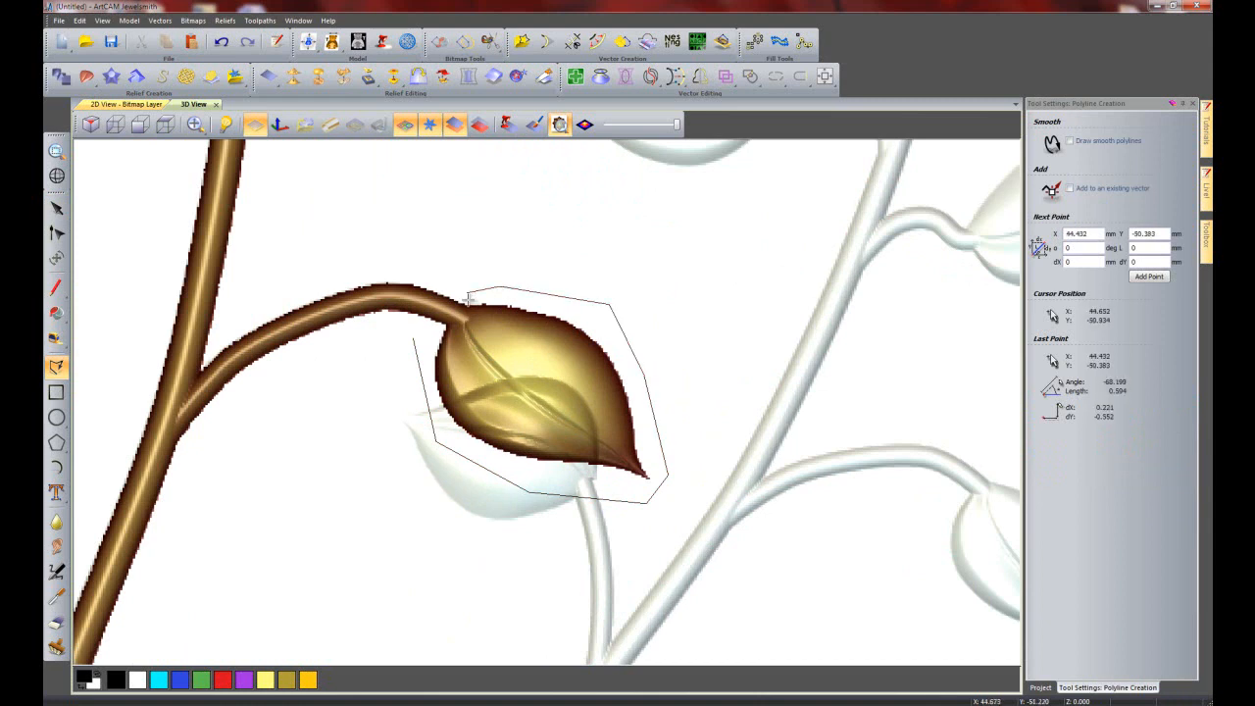
scroll(466, 289, up, 5)
click(476, 272)
click(477, 322)
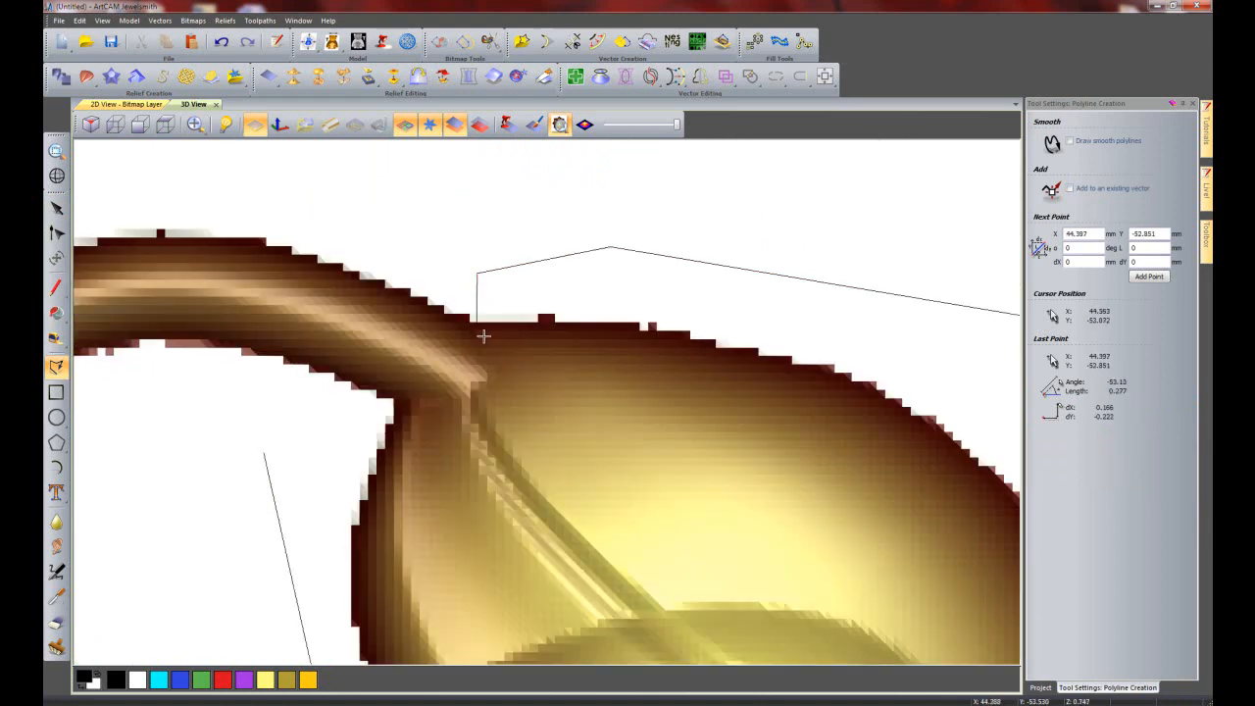
click(485, 351)
click(468, 390)
click(398, 403)
click(347, 408)
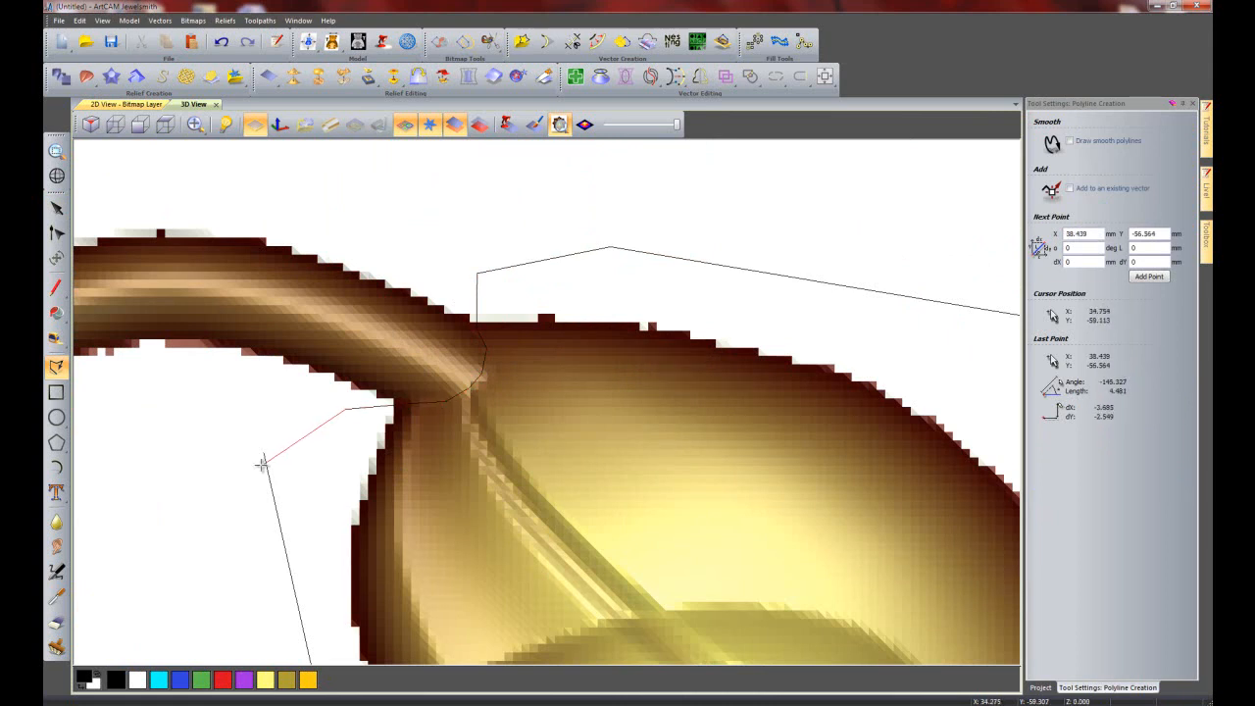
click(265, 454)
scroll(434, 406, down, 6)
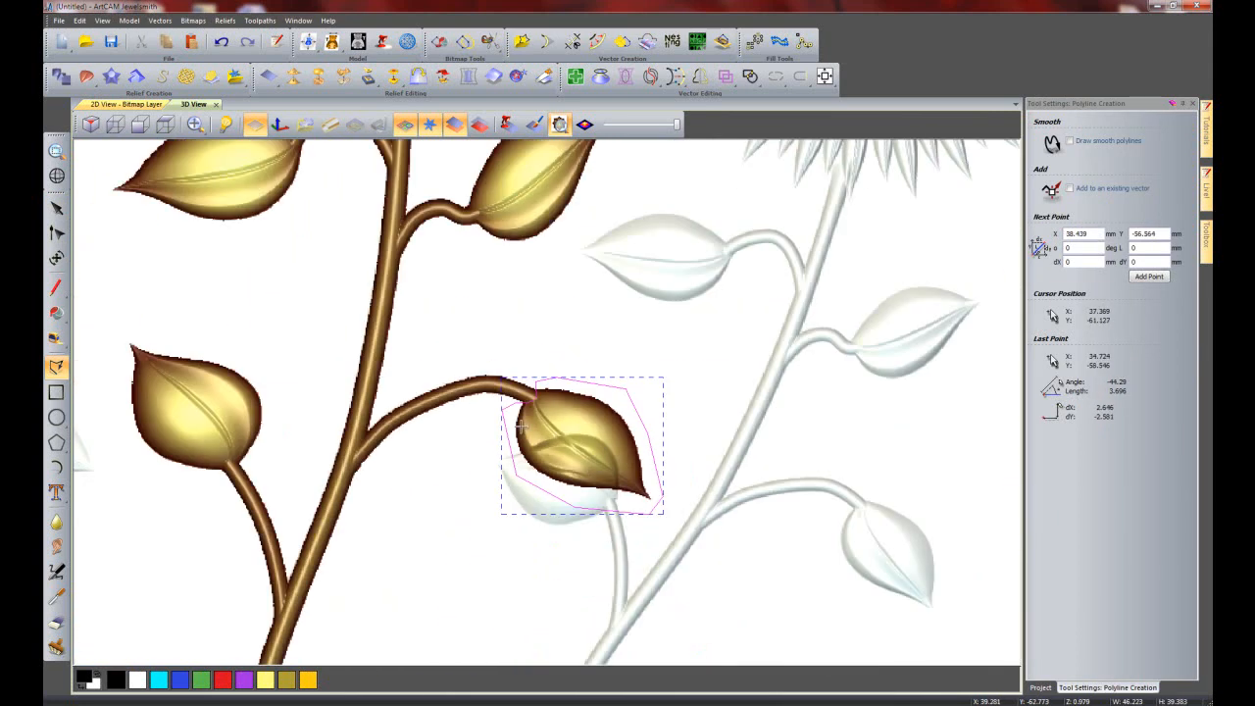
key(Escape)
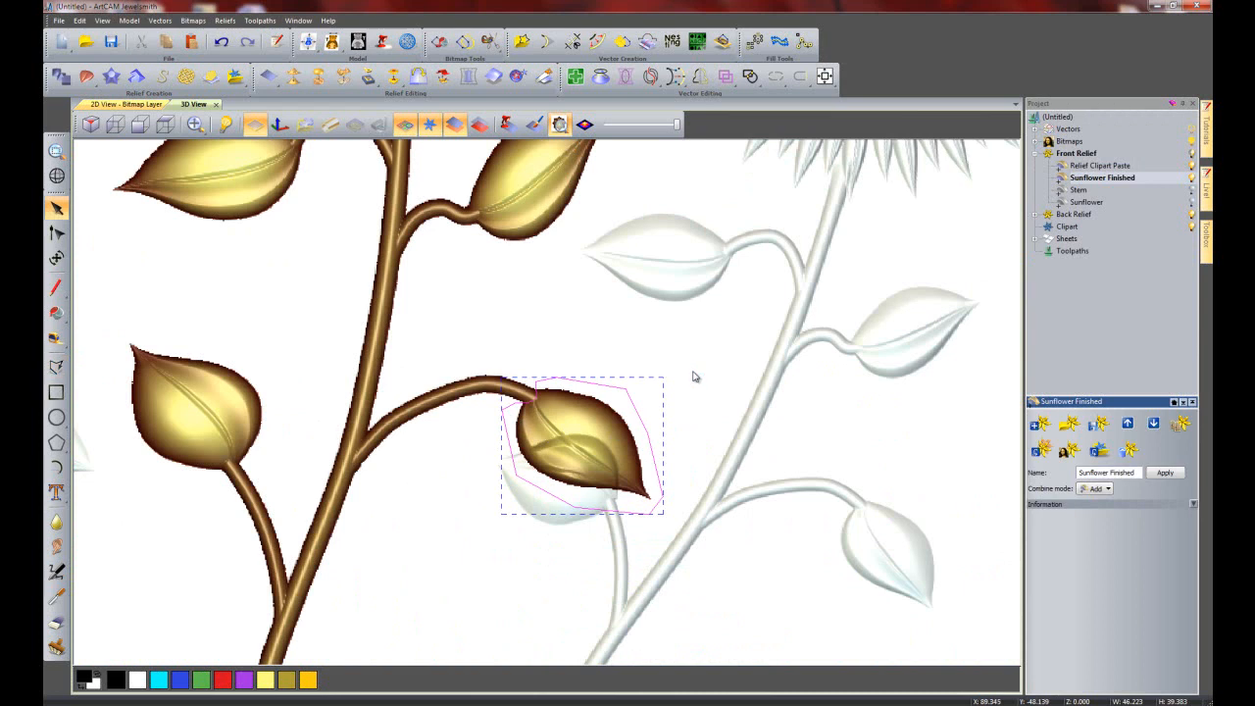
- Cut the centre sunflower's lower right leaf from the relief, rotate it about 60° anticlockwise and position it at its stem's end
click(519, 76)
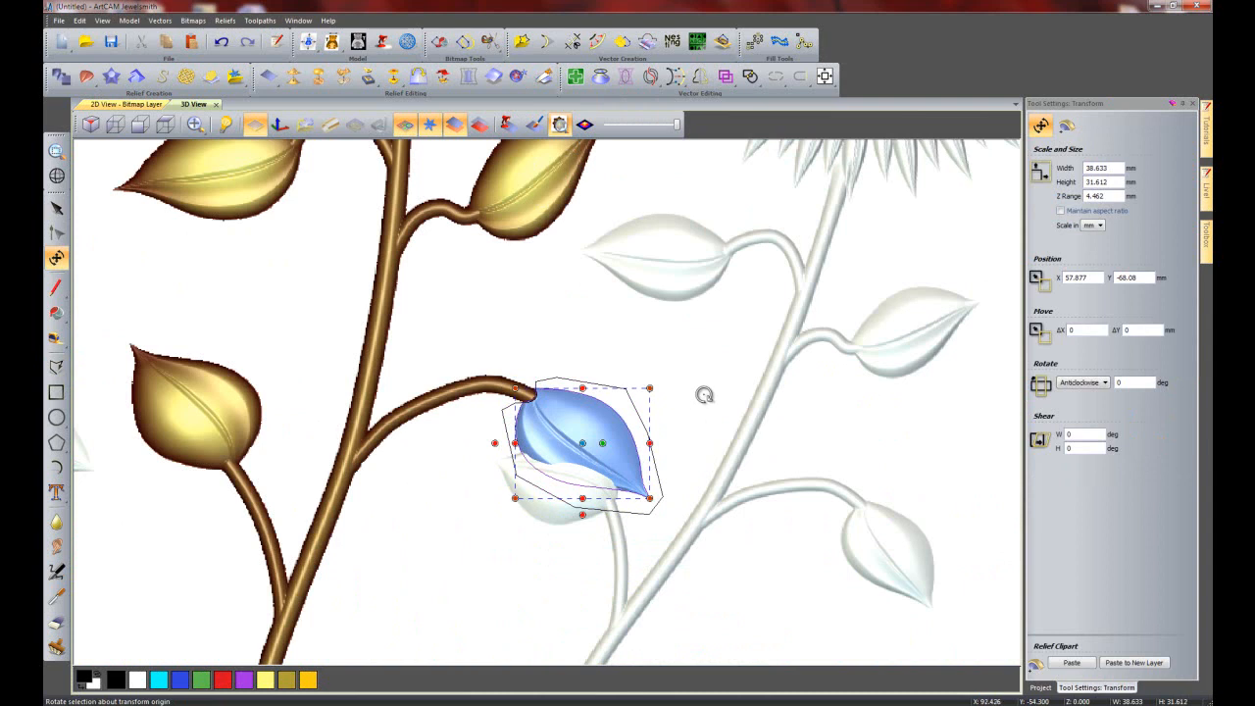
drag(700, 383, 599, 282)
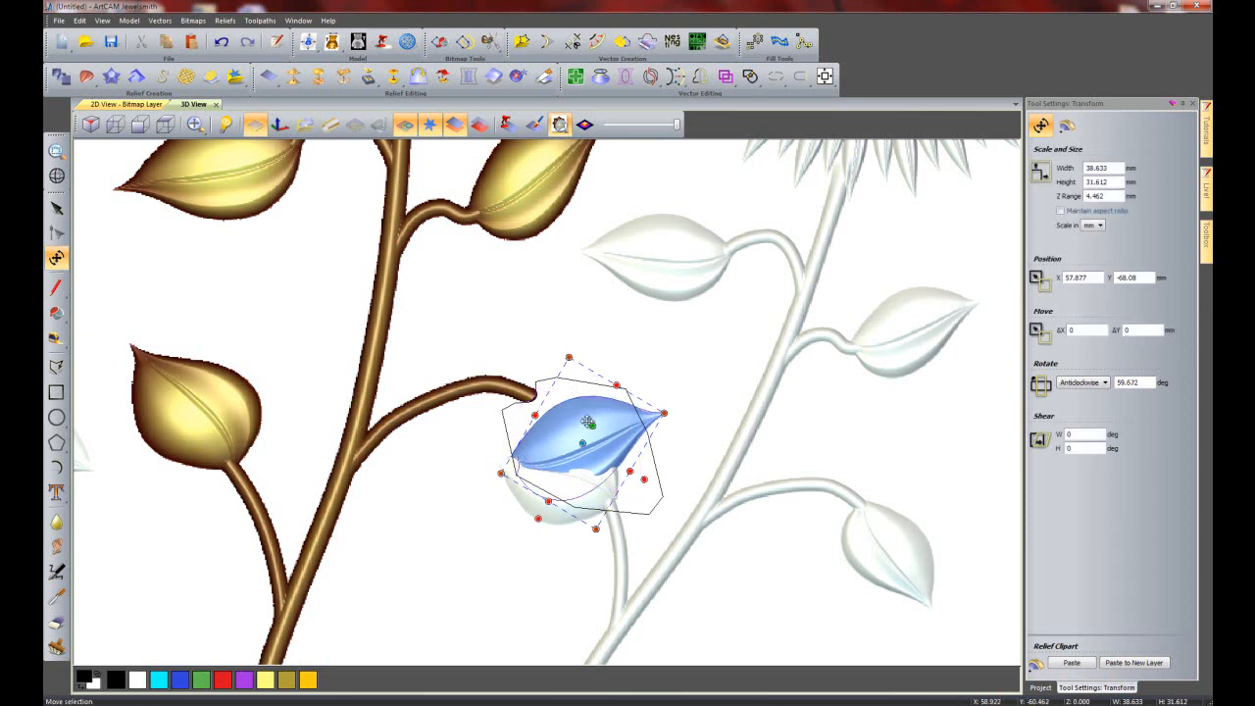
drag(570, 447, 574, 385)
scroll(550, 389, up, 2)
scroll(550, 389, up, 2)
drag(566, 443, 552, 440)
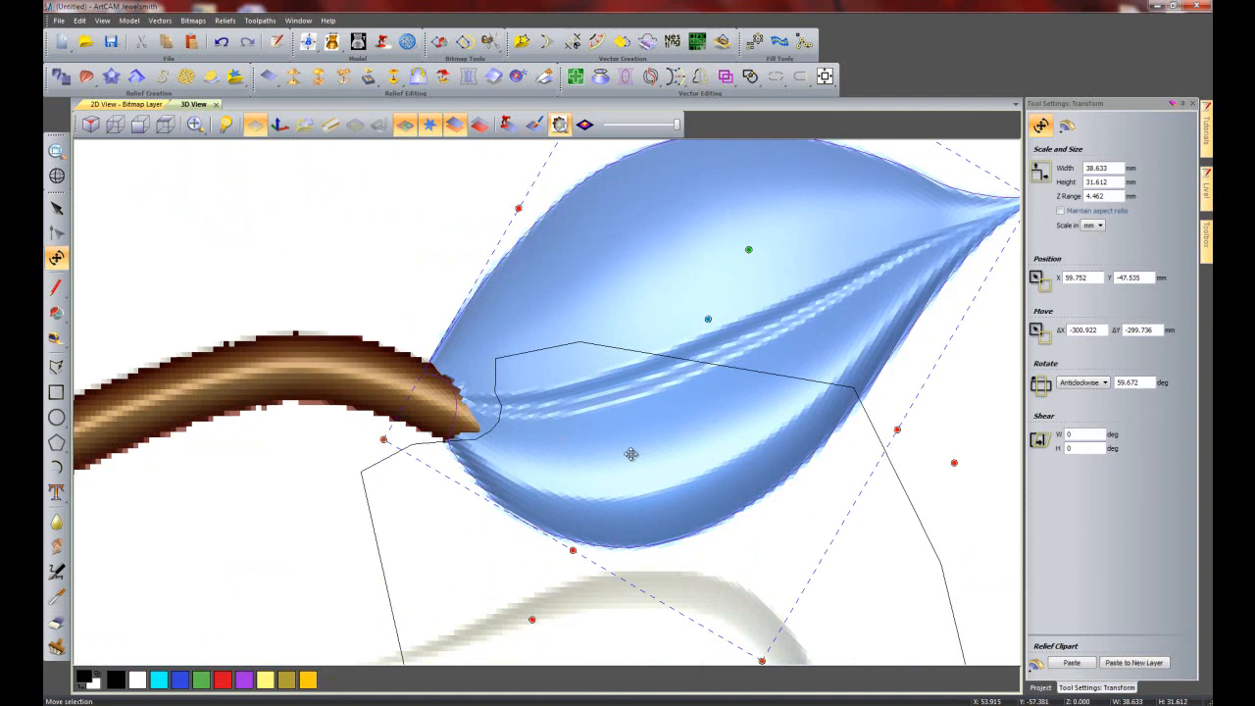
- Paste the rotated leaf into the relief with the Merge High combine mode and delete the leftover polyline
click(1067, 125)
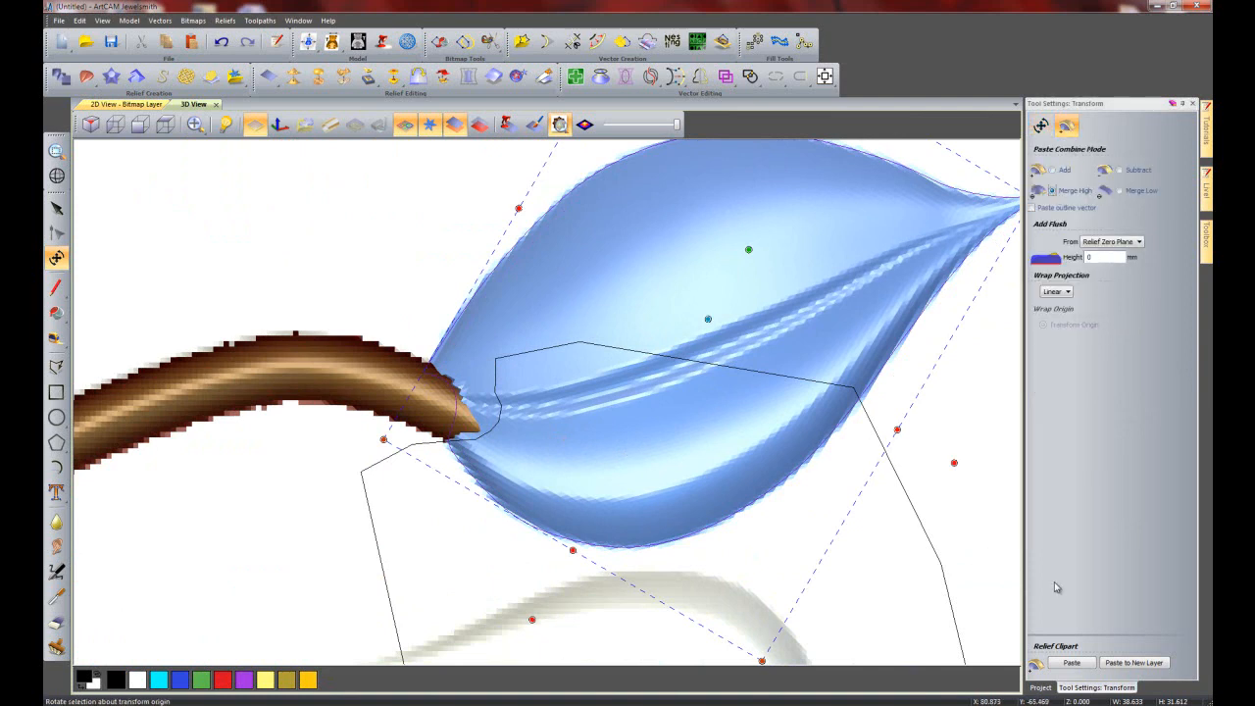
click(1076, 663)
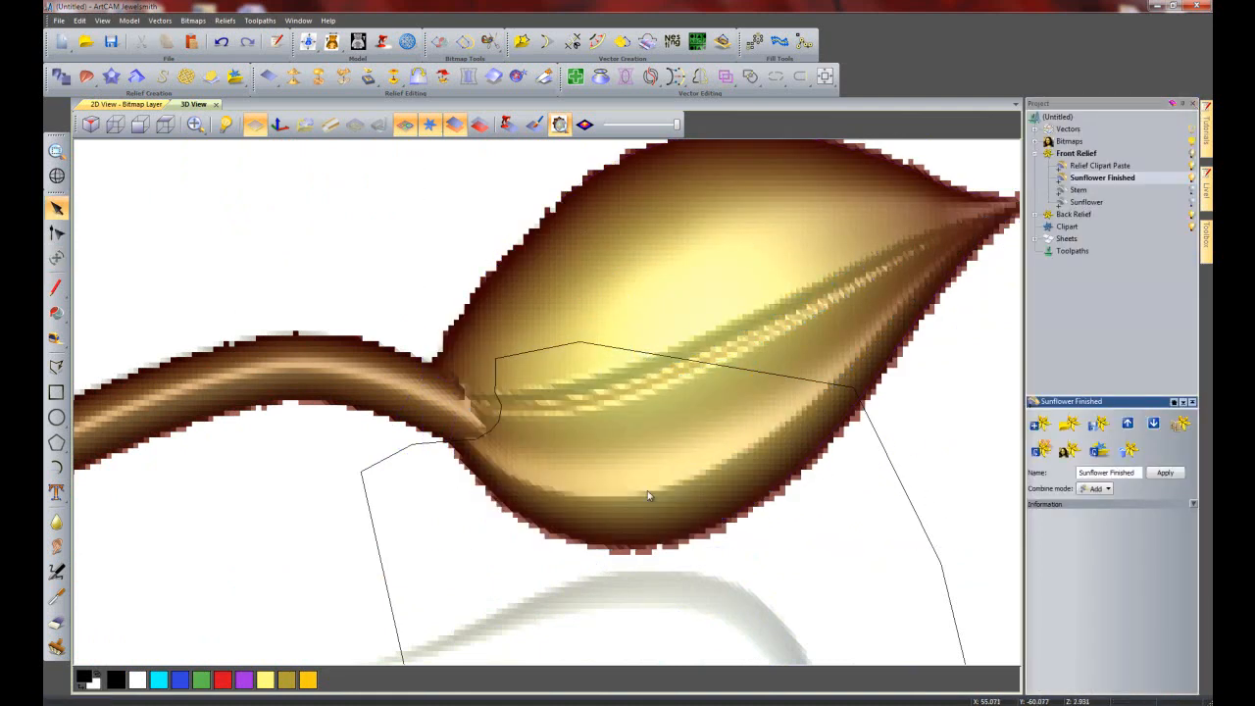
scroll(649, 495, down, 3)
scroll(600, 477, down, 5)
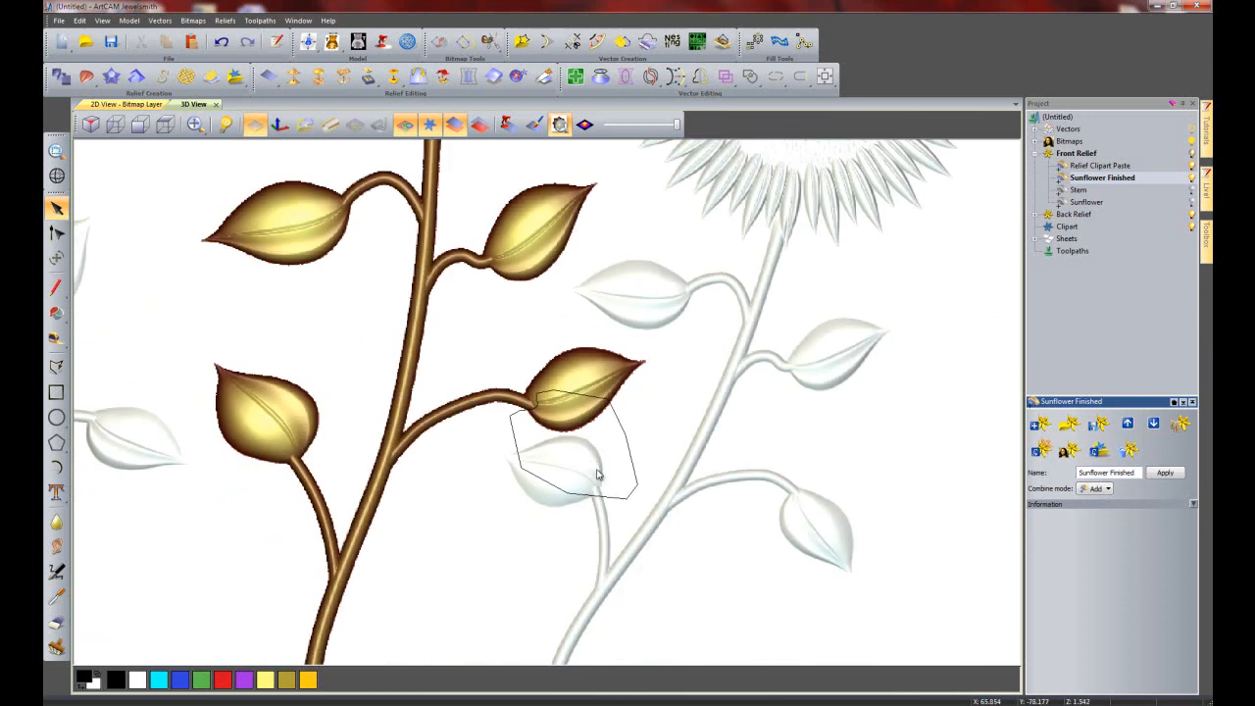
middle_drag(515, 384, 552, 457)
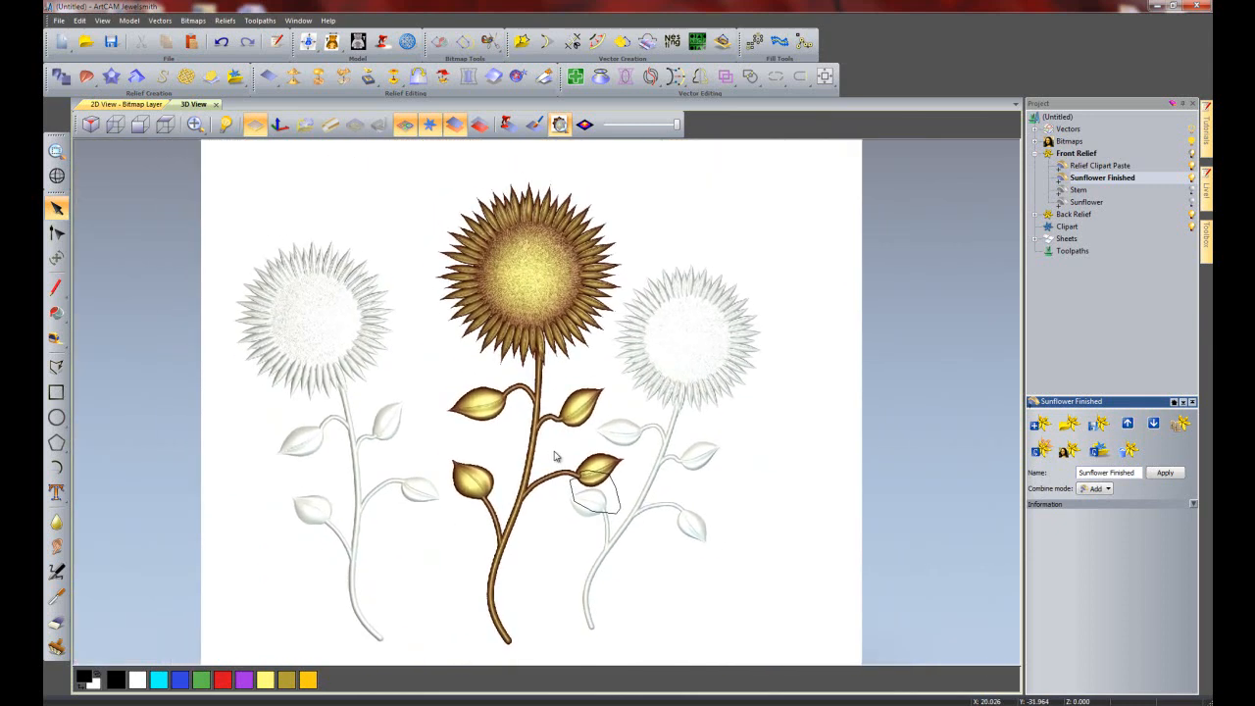
click(509, 125)
click(595, 475)
key(Delete)
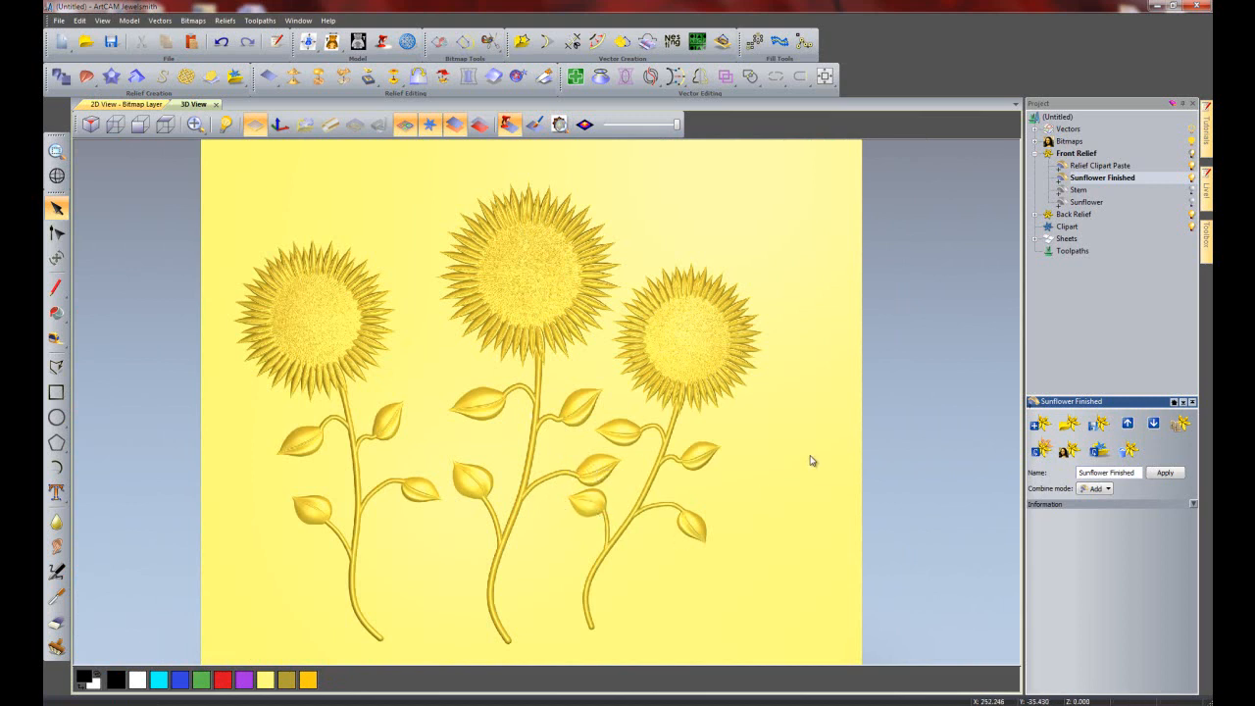
- Merge the visible front relief layers into one new layer
middle_drag(692, 408, 737, 395)
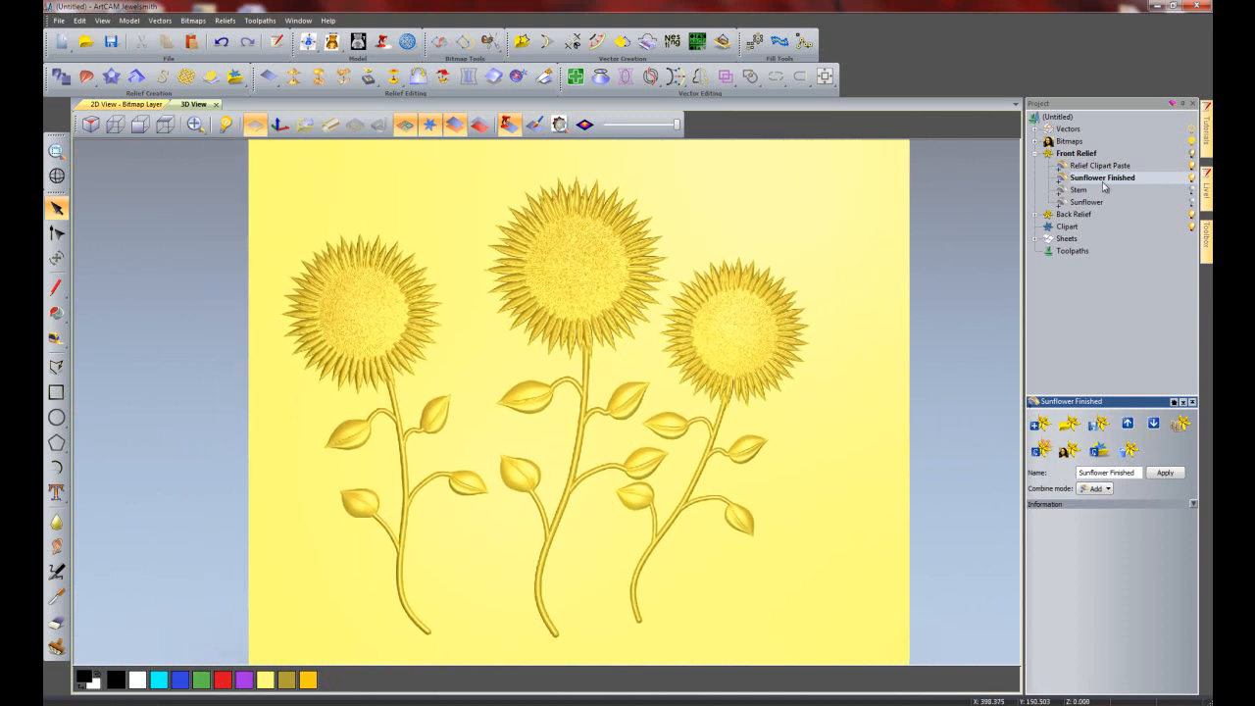
right_click(1067, 160)
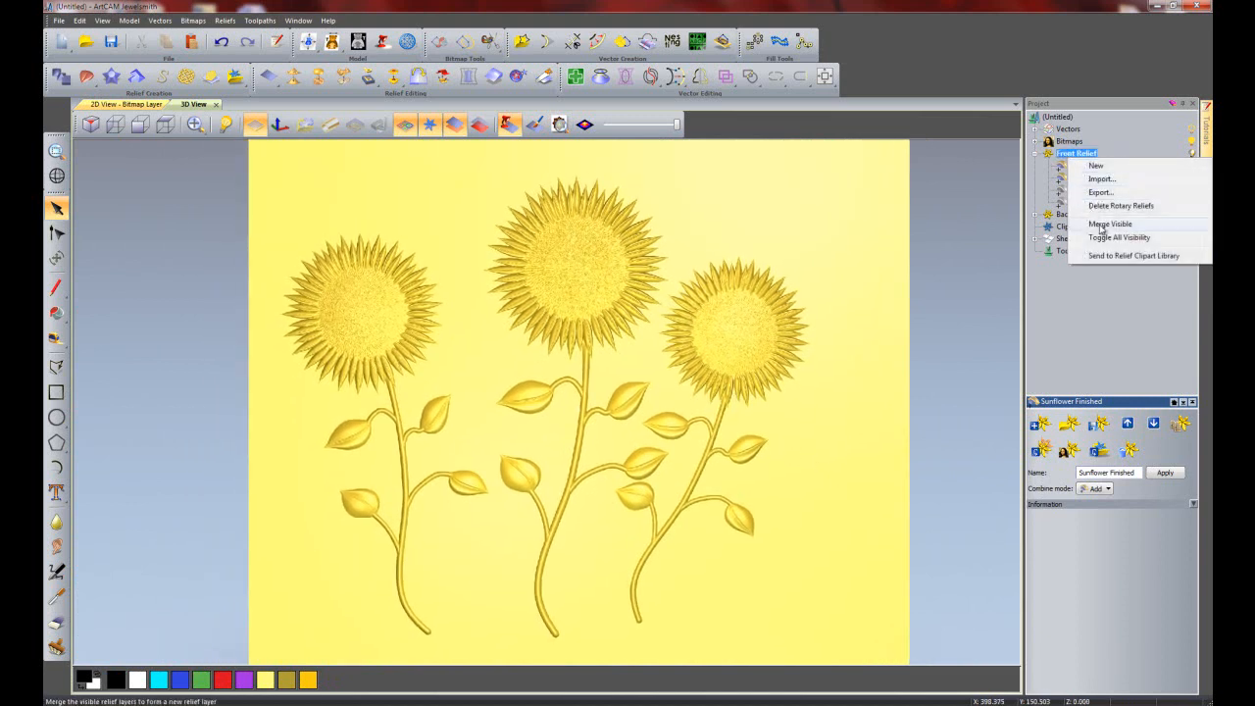
click(1097, 224)
- Rename the merged layer Sunflowers Group and save it to the TSPM 2012 relief clipart library
right_click(1097, 166)
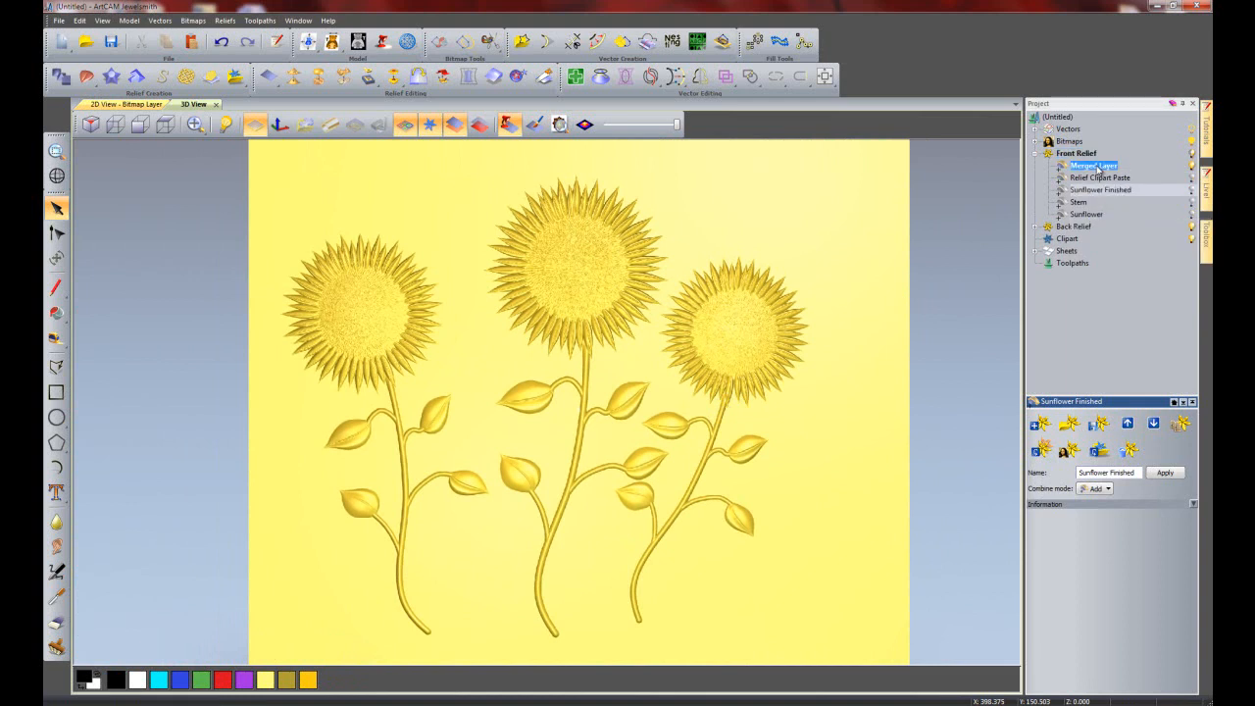
click(1112, 416)
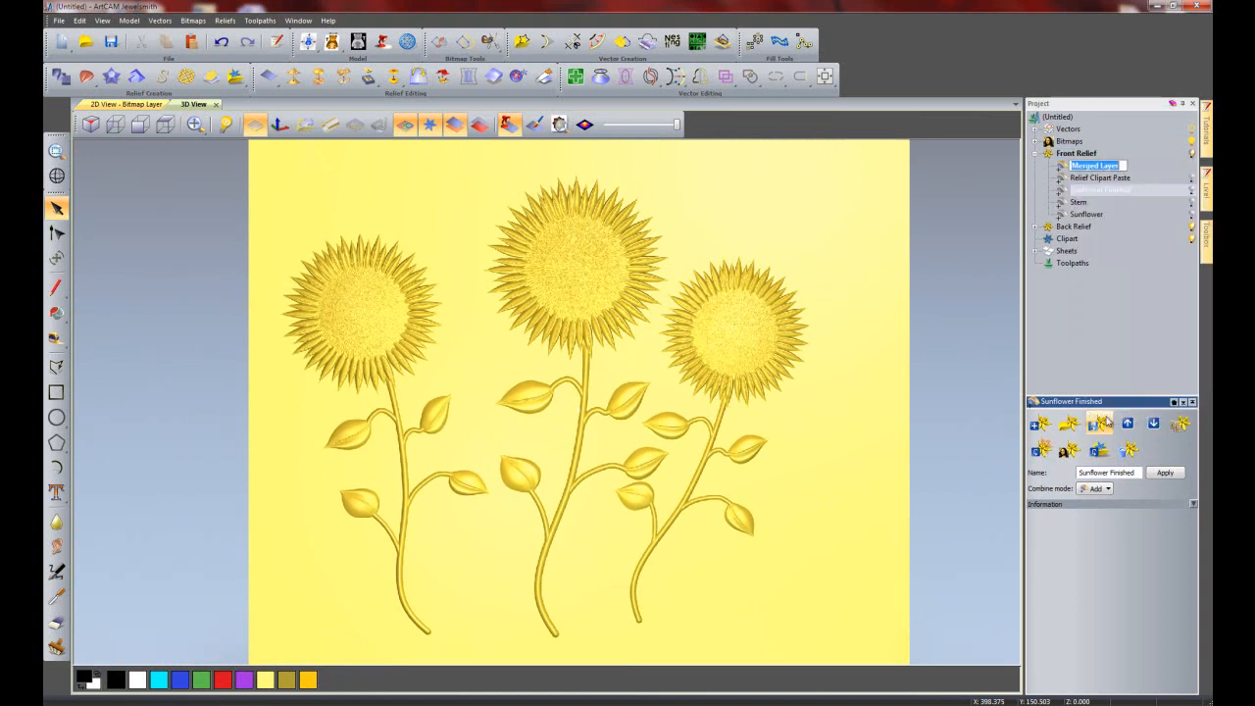
text(Su)
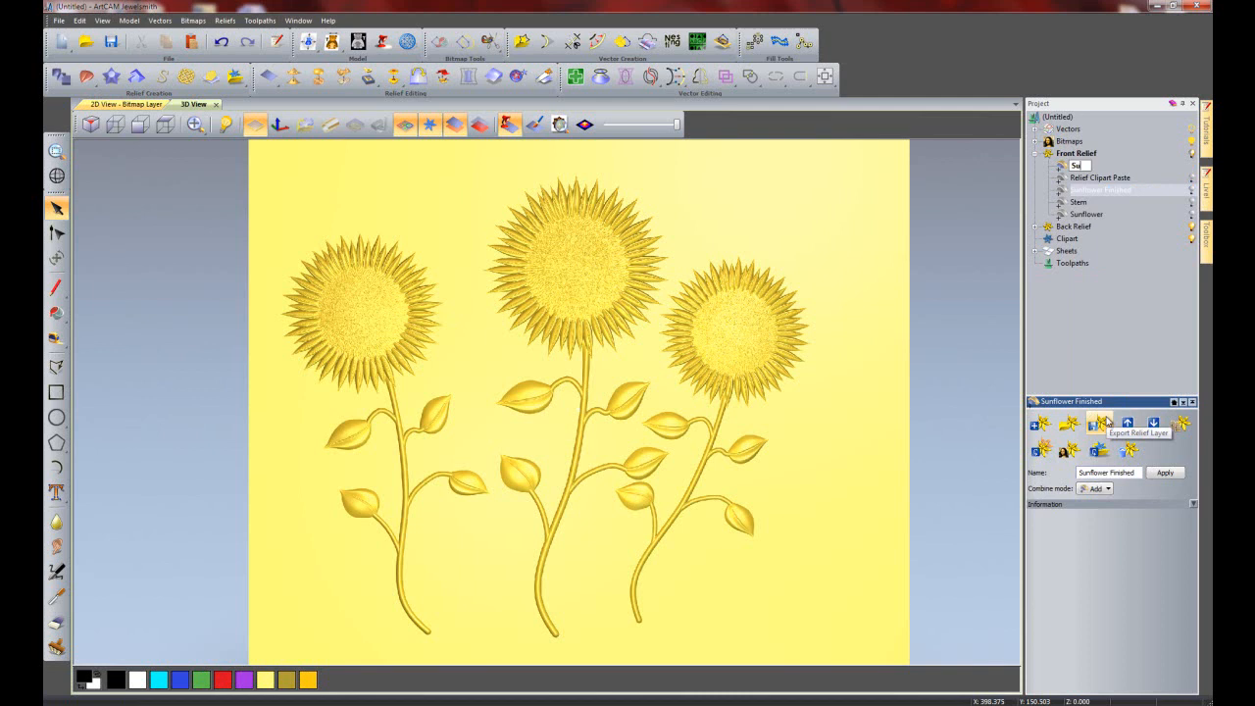
text(nflowers Group)
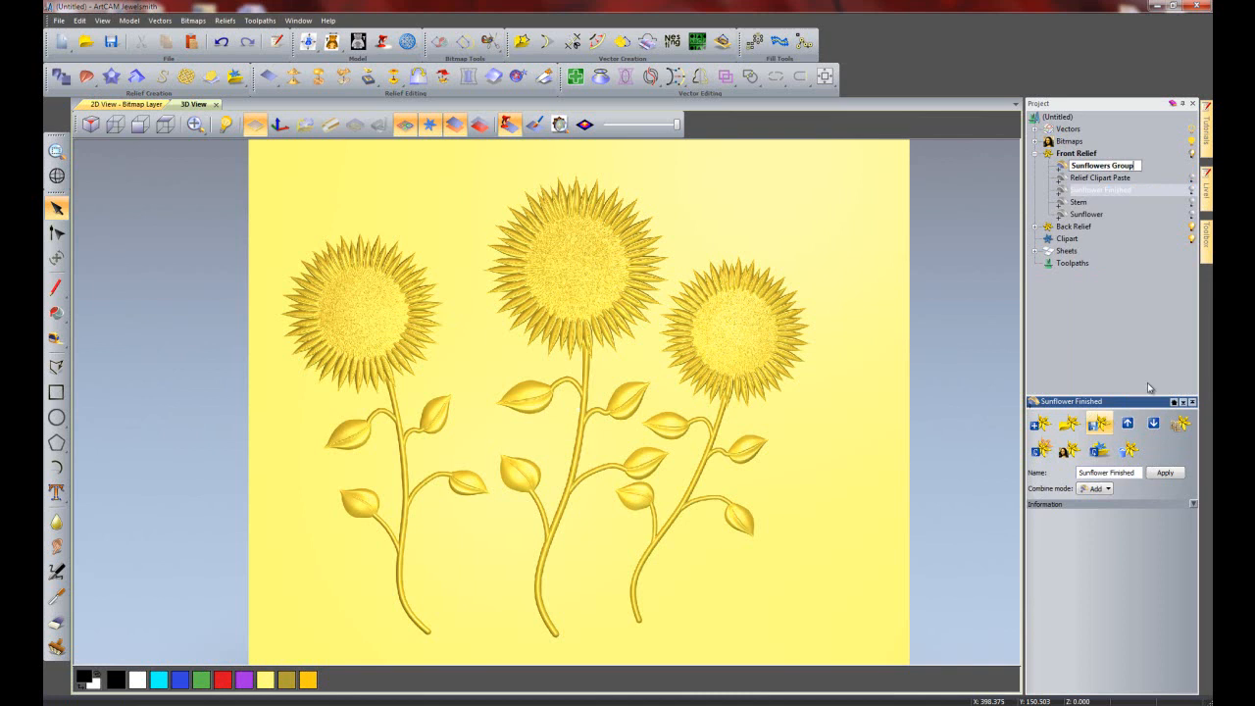
key(Return)
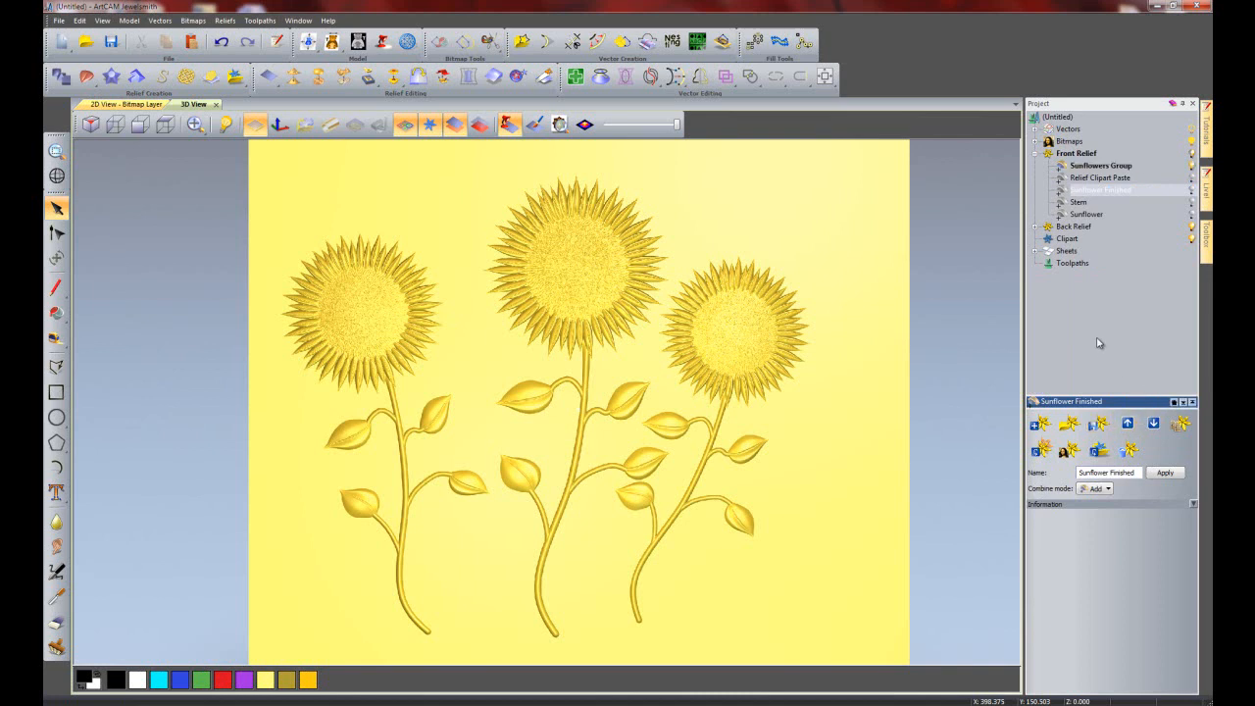
click(236, 77)
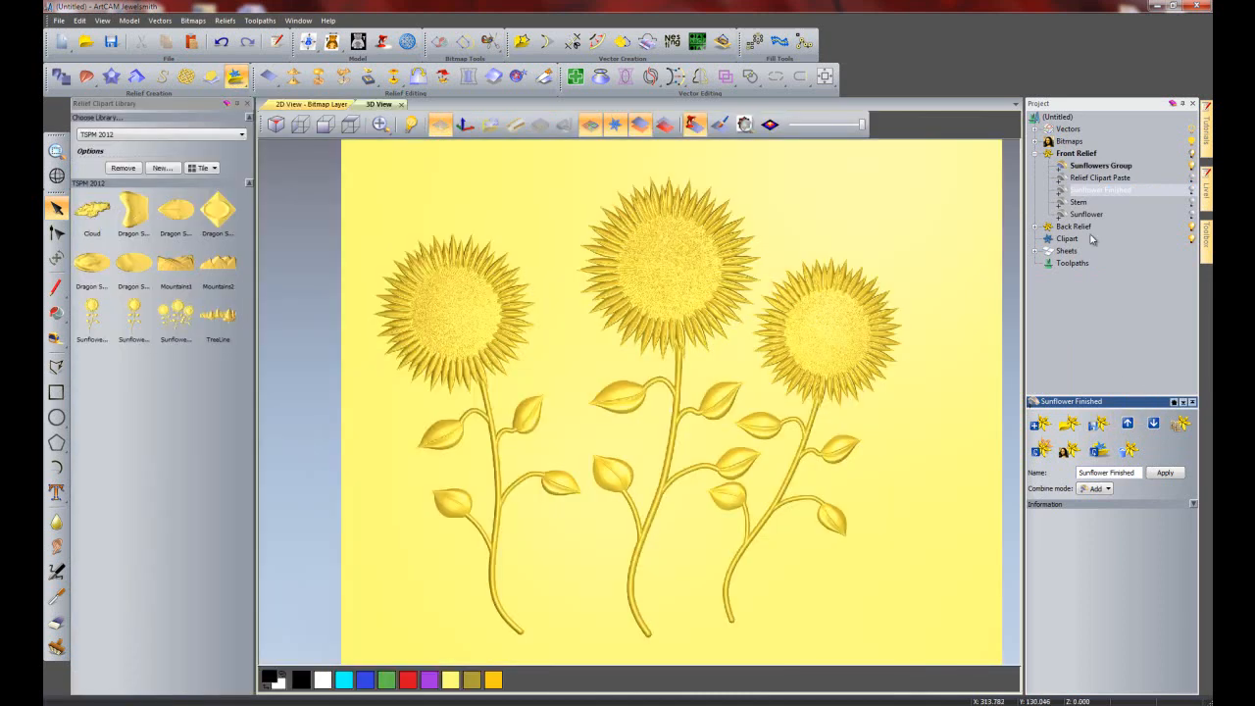
drag(1100, 165, 170, 356)
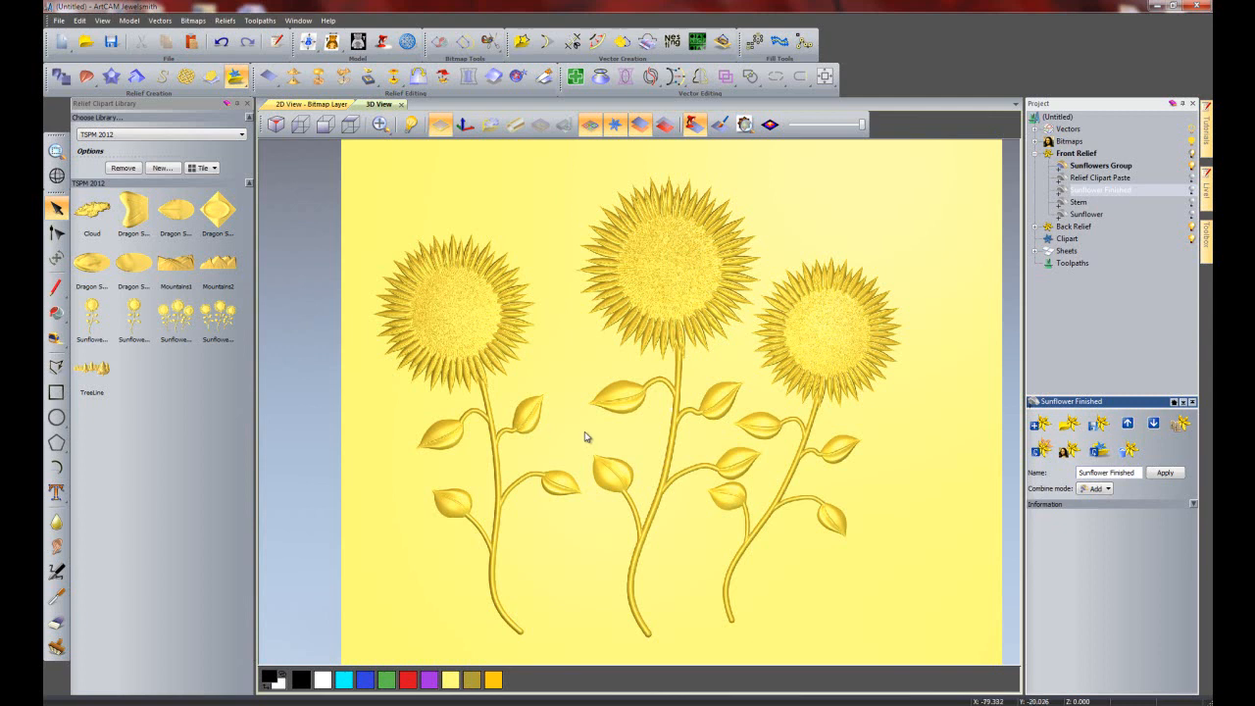
- Create a front relief layer named Scene, hide the Sunflowers Group layer and make Scene active
right_click(1075, 157)
click(1097, 162)
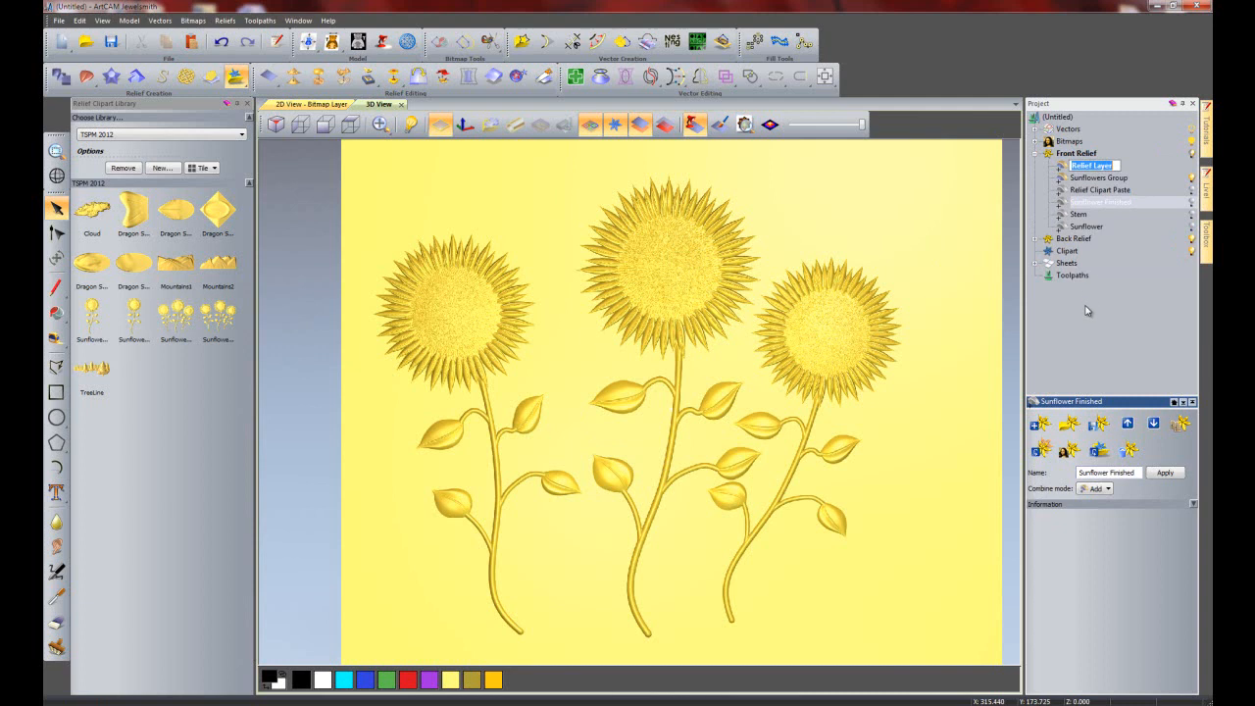
text(Scene)
key(Return)
click(1192, 179)
click(1079, 166)
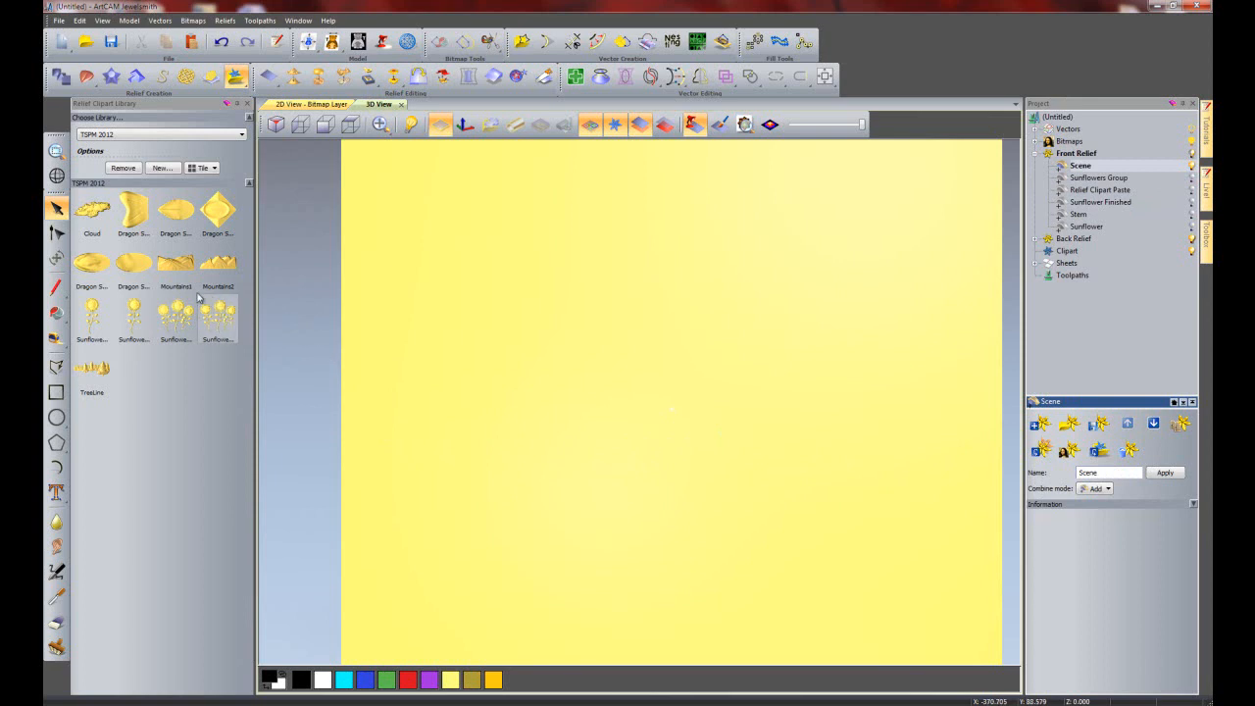
- Place the Mountains1 and Mountains2 clipart across the model with Mountains2 on the left, overlapping slightly where the ranges meet
drag(176, 268, 873, 356)
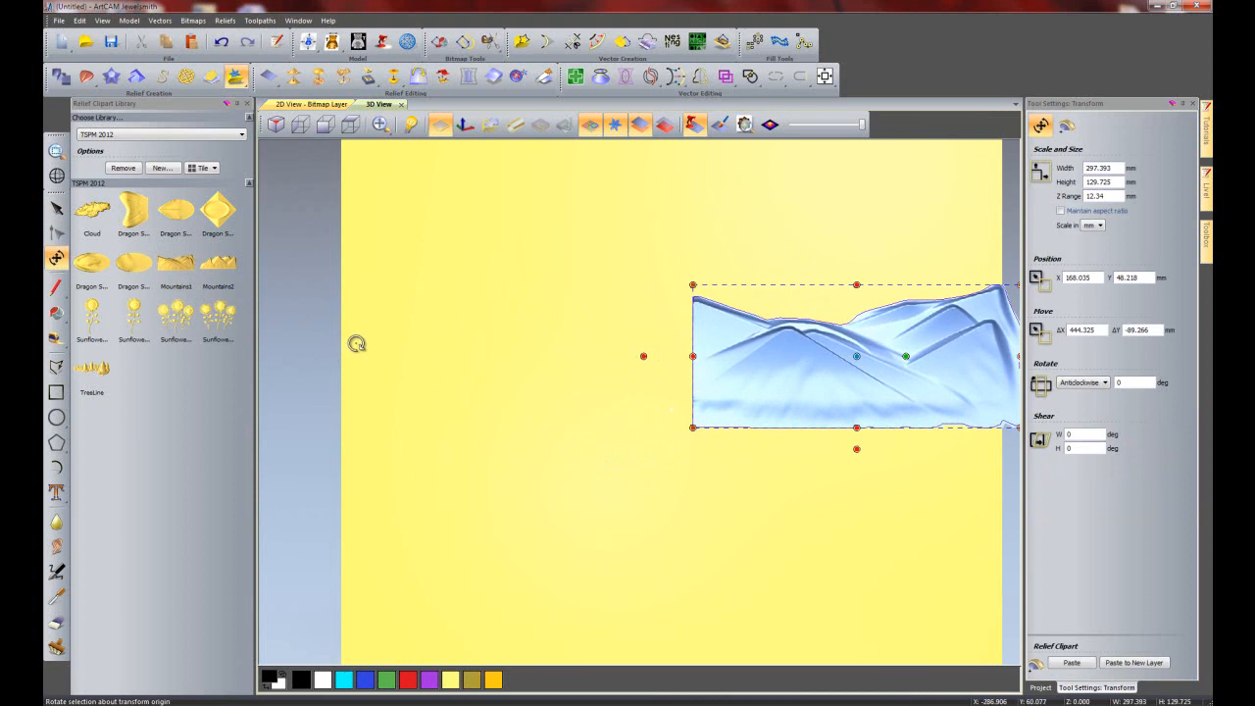
drag(218, 263, 485, 340)
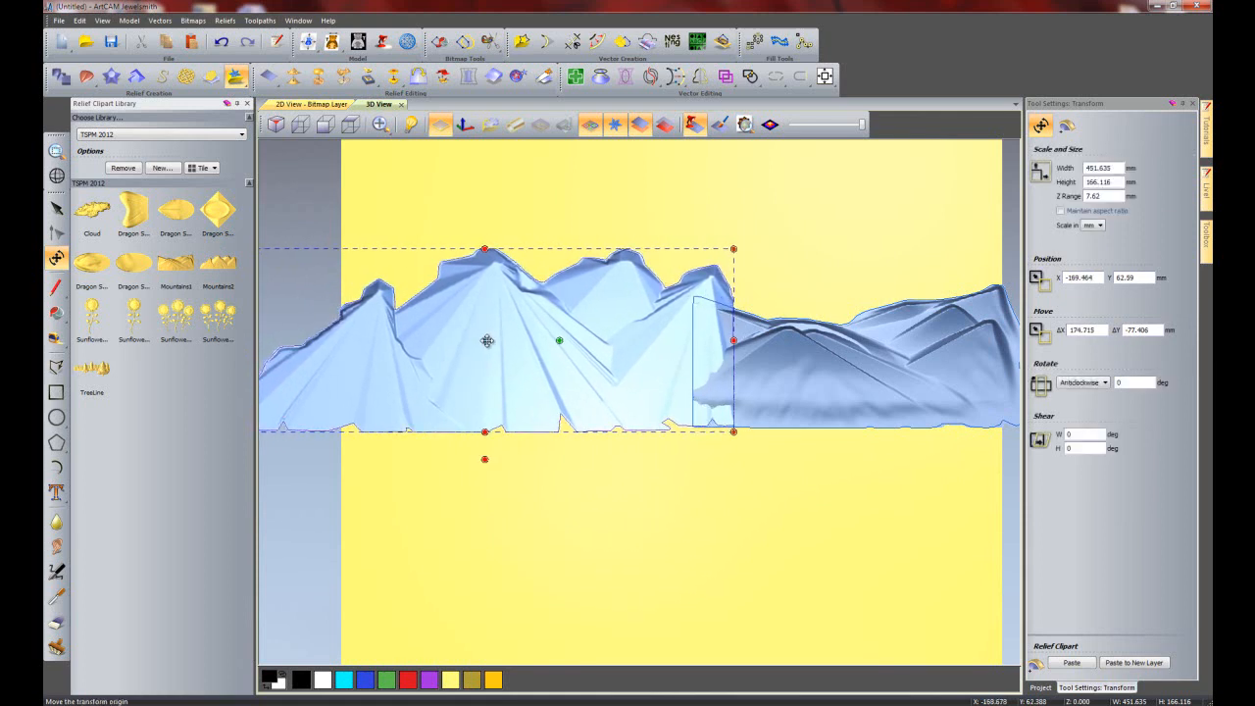
click(819, 353)
drag(842, 373, 870, 371)
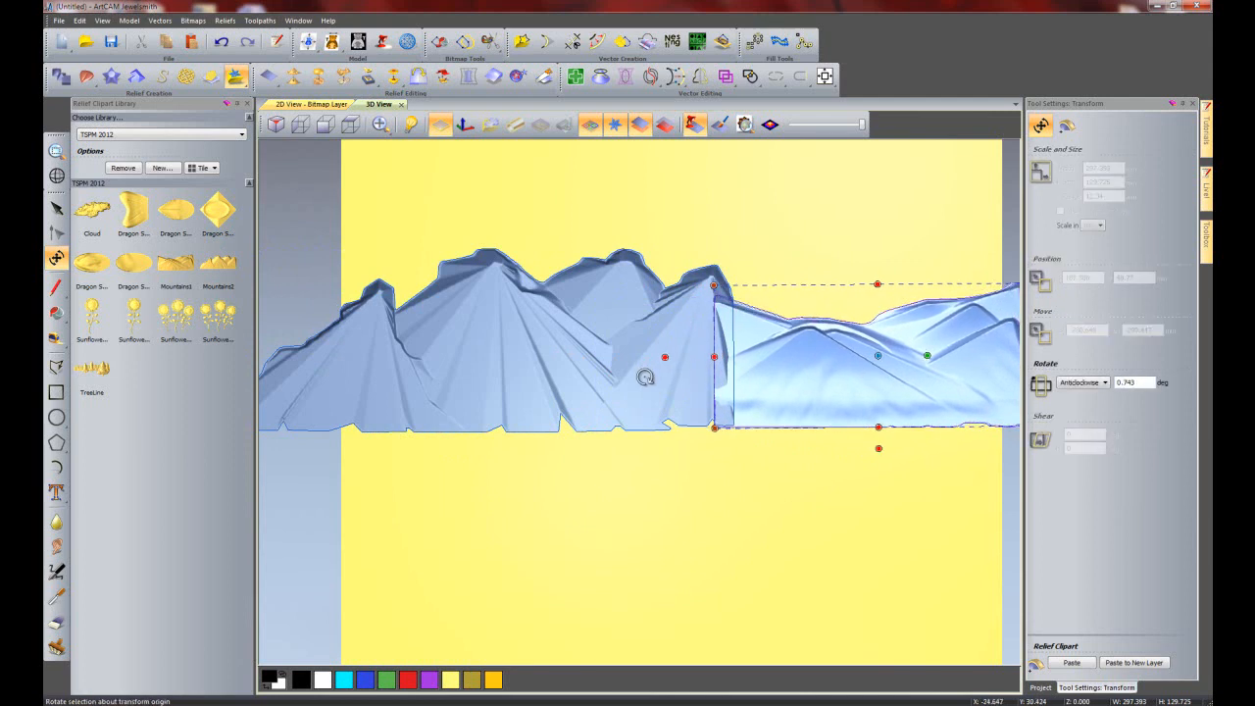
click(571, 375)
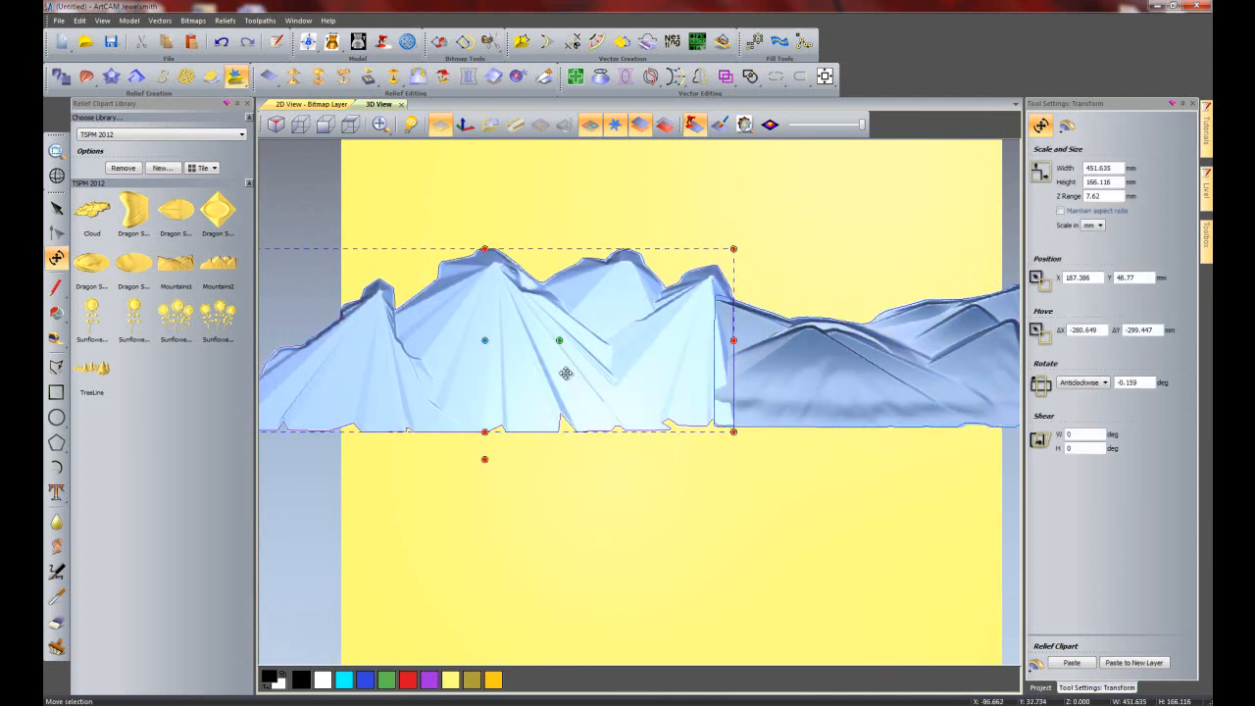
drag(571, 375, 570, 376)
click(715, 440)
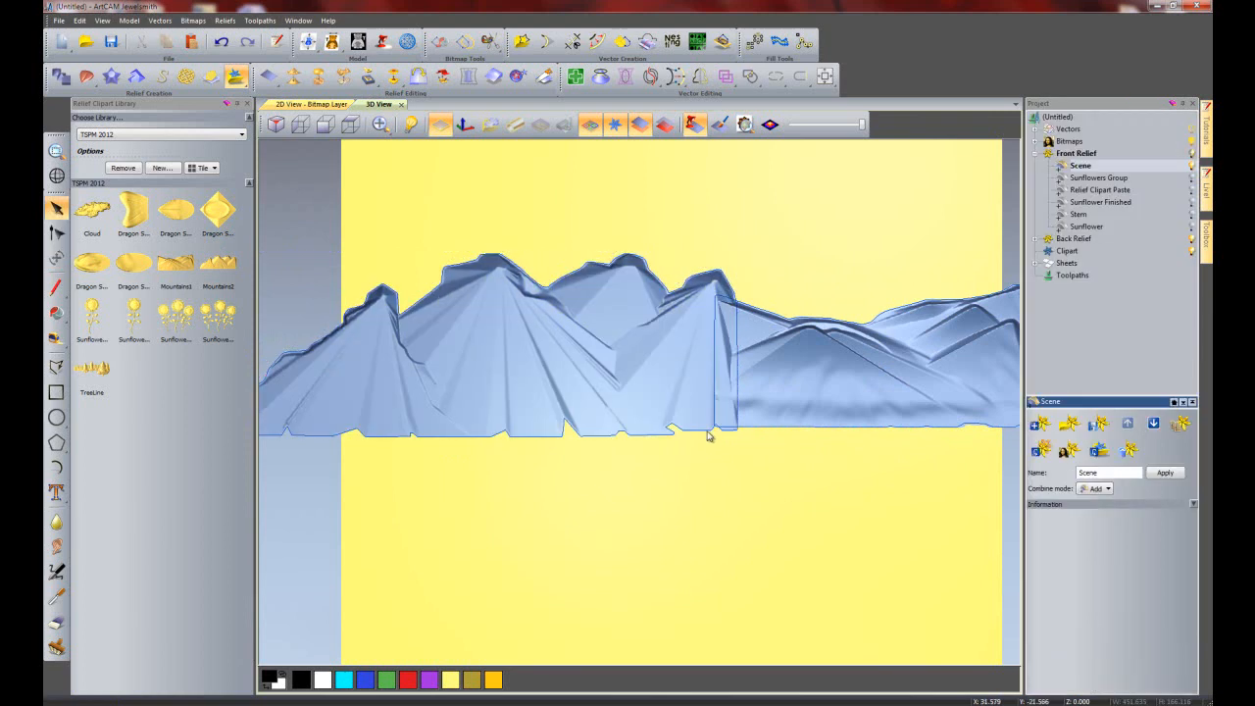
- Select both mountain ranges and nudge them down to about the middle of the model
scroll(656, 436, down, 3)
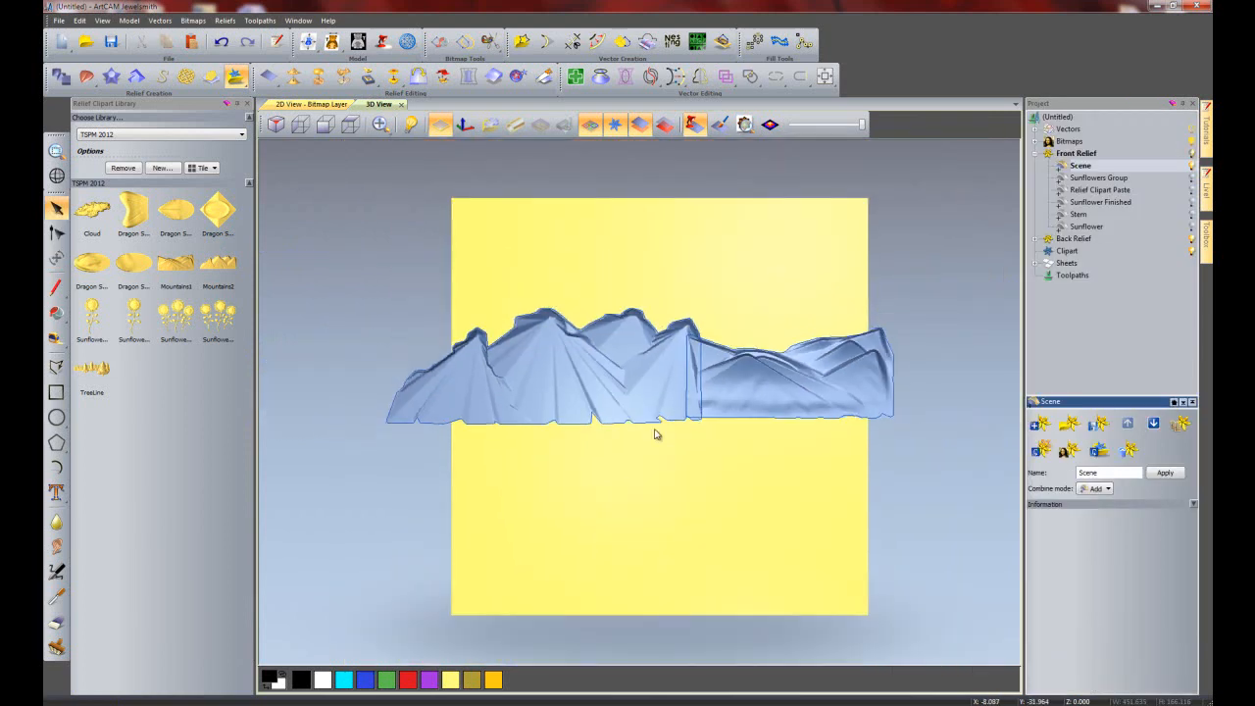
drag(342, 260, 969, 470)
key(Down)
key(Down)
key(Down)
key(Down)
key(Down)
key(Down)
key(Down)
key(Down)
key(Down)
key(Down)
key(Down)
key(Down)
key(Down)
key(Down)
key(Down)
key(Down)
key(Down)
click(780, 492)
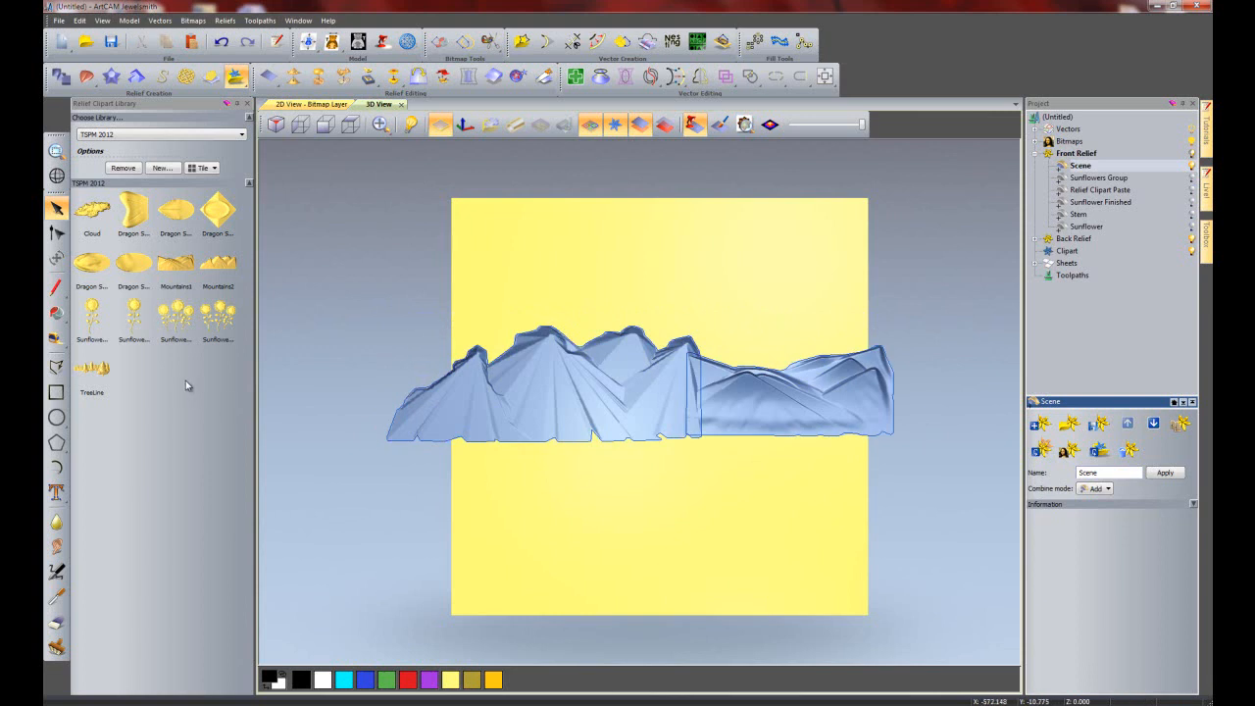
- Place the TreeLine clipart over the right mountains' base and mirror a copy across the model
drag(93, 371, 777, 449)
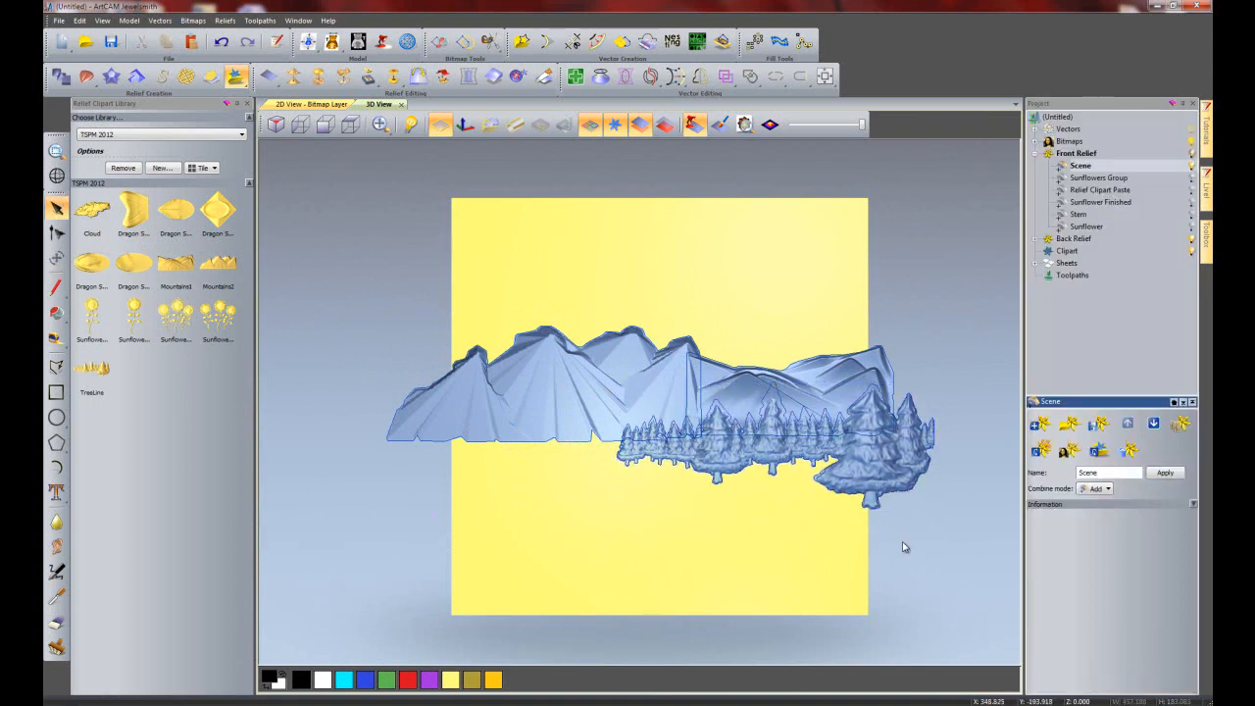
click(878, 497)
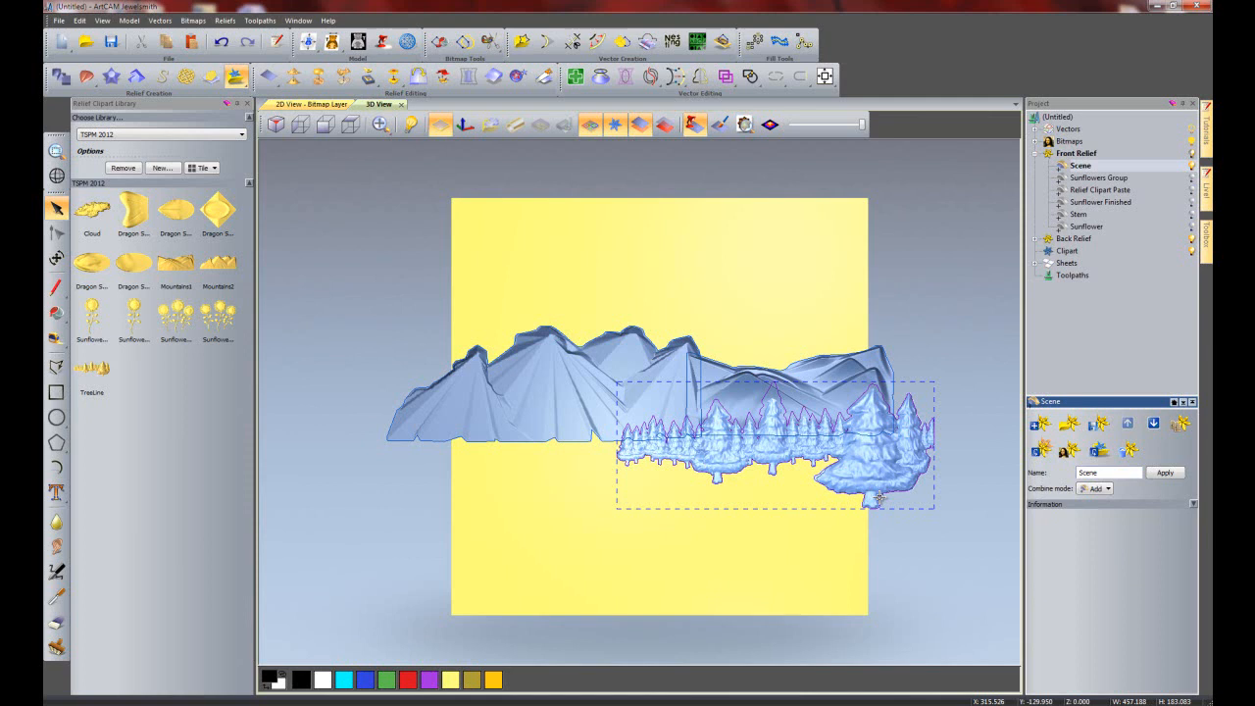
click(699, 78)
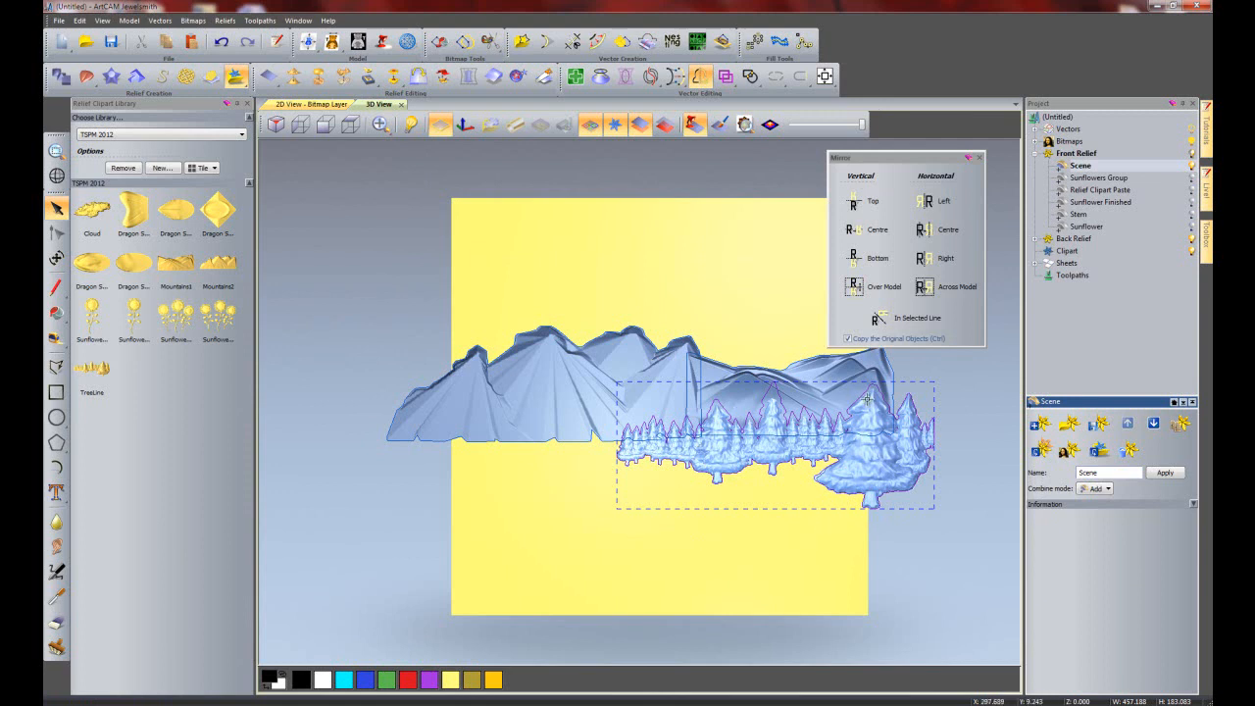
click(925, 287)
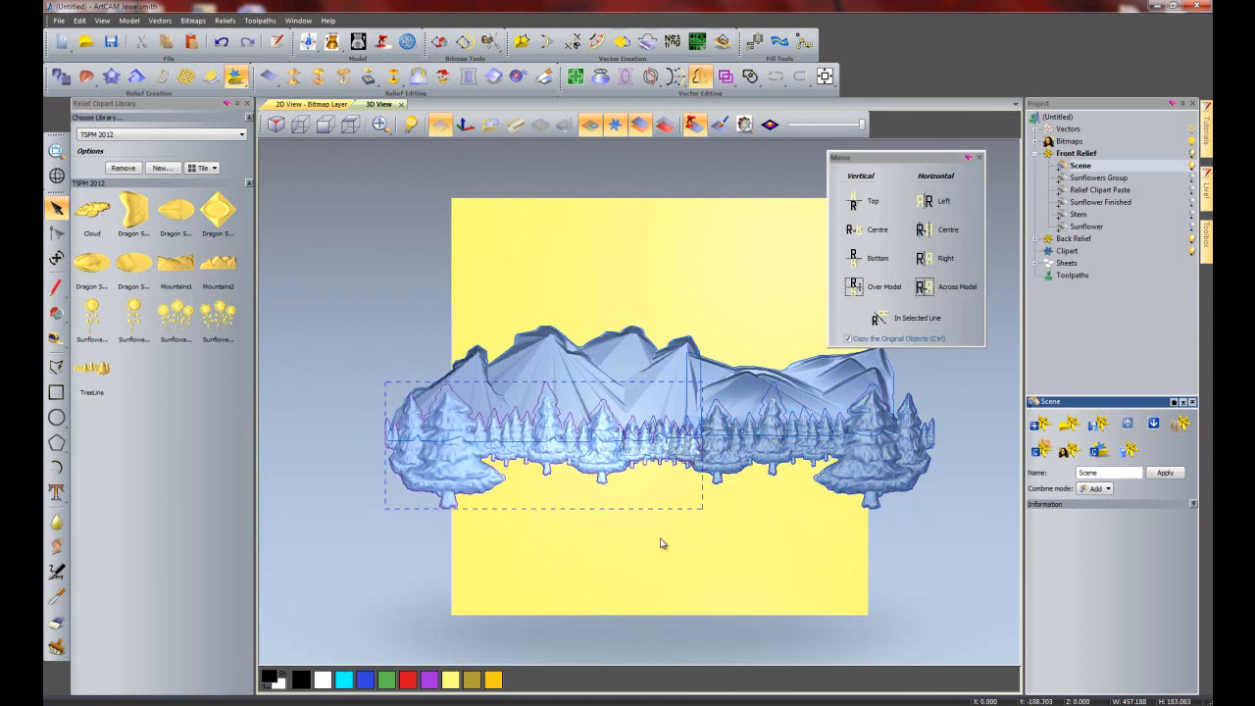
- Shift the mirrored tree line outward to the left and move the original left and slightly down to match it
drag(487, 492, 454, 499)
click(797, 515)
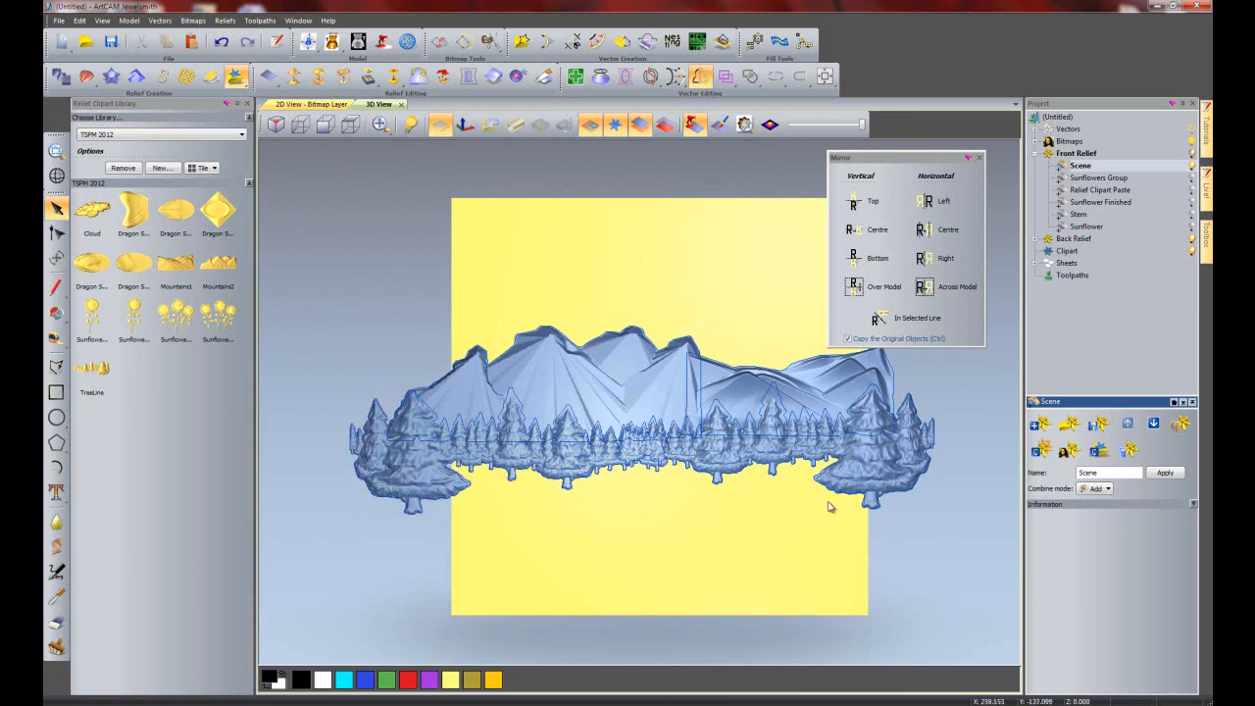
click(840, 497)
drag(830, 494, 805, 499)
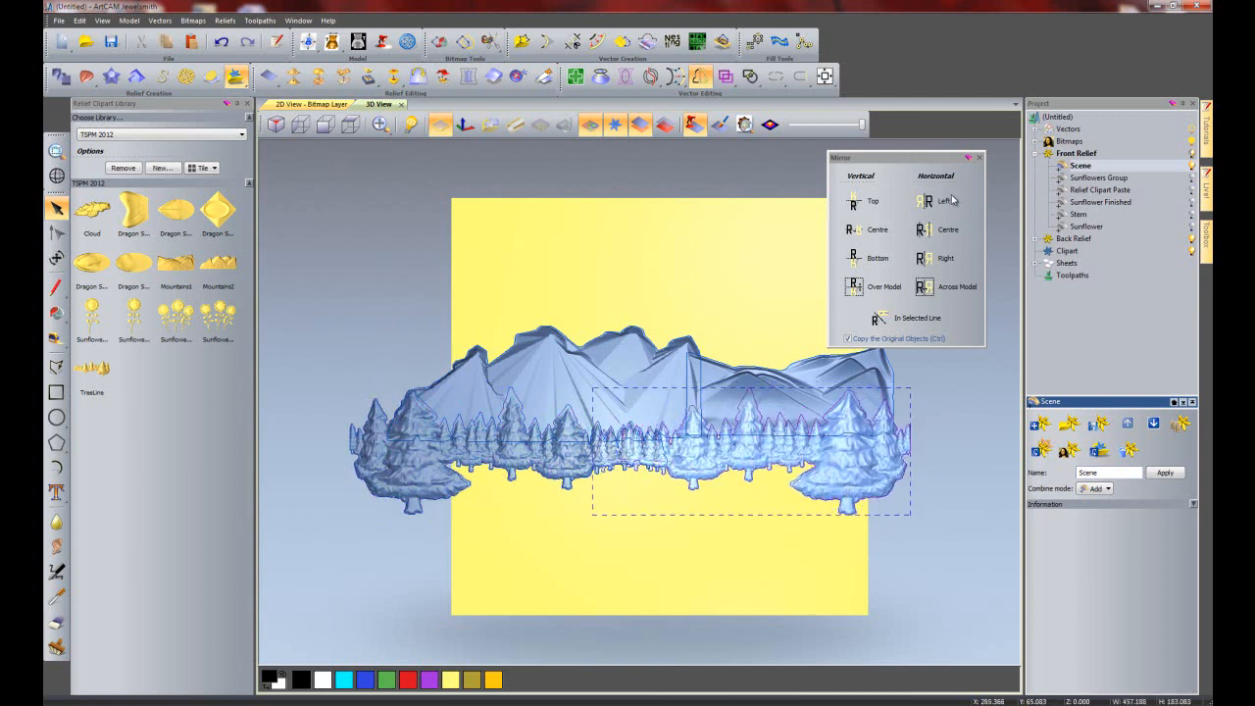
click(980, 158)
click(967, 300)
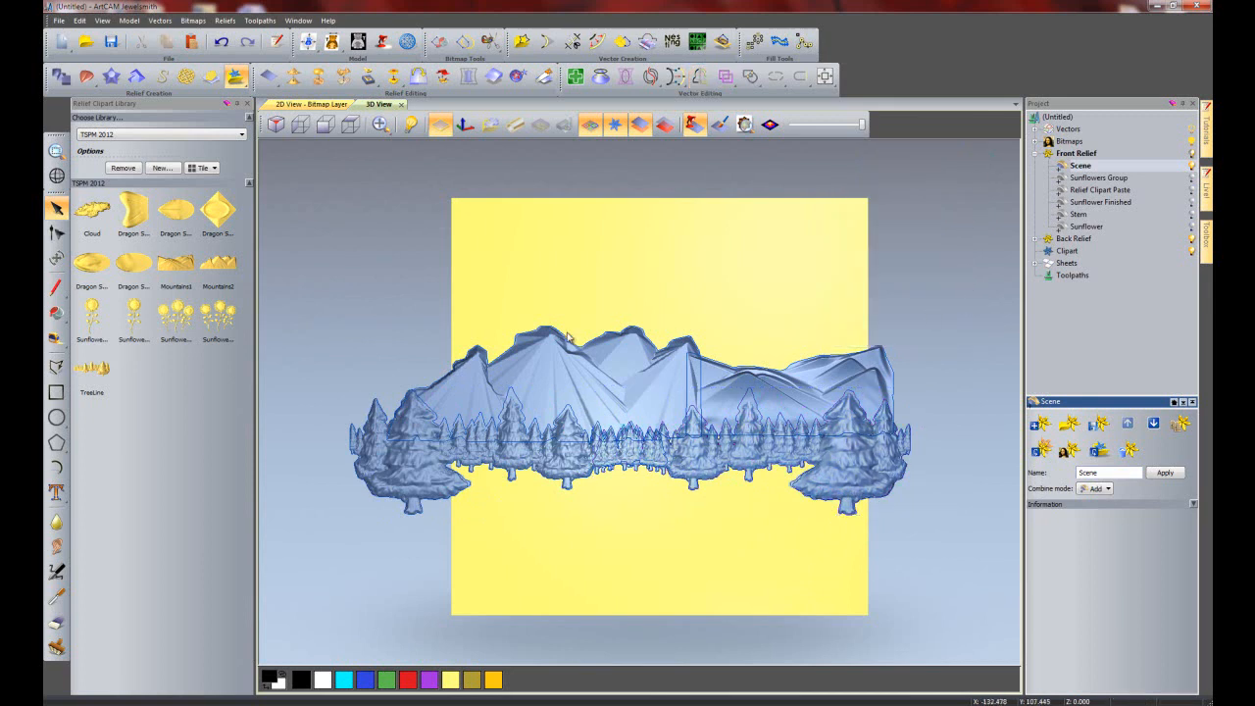
- Paste all the mountain and tree line clipart into the Scene layer and remove the leftover clipart
key(ctrl+a)
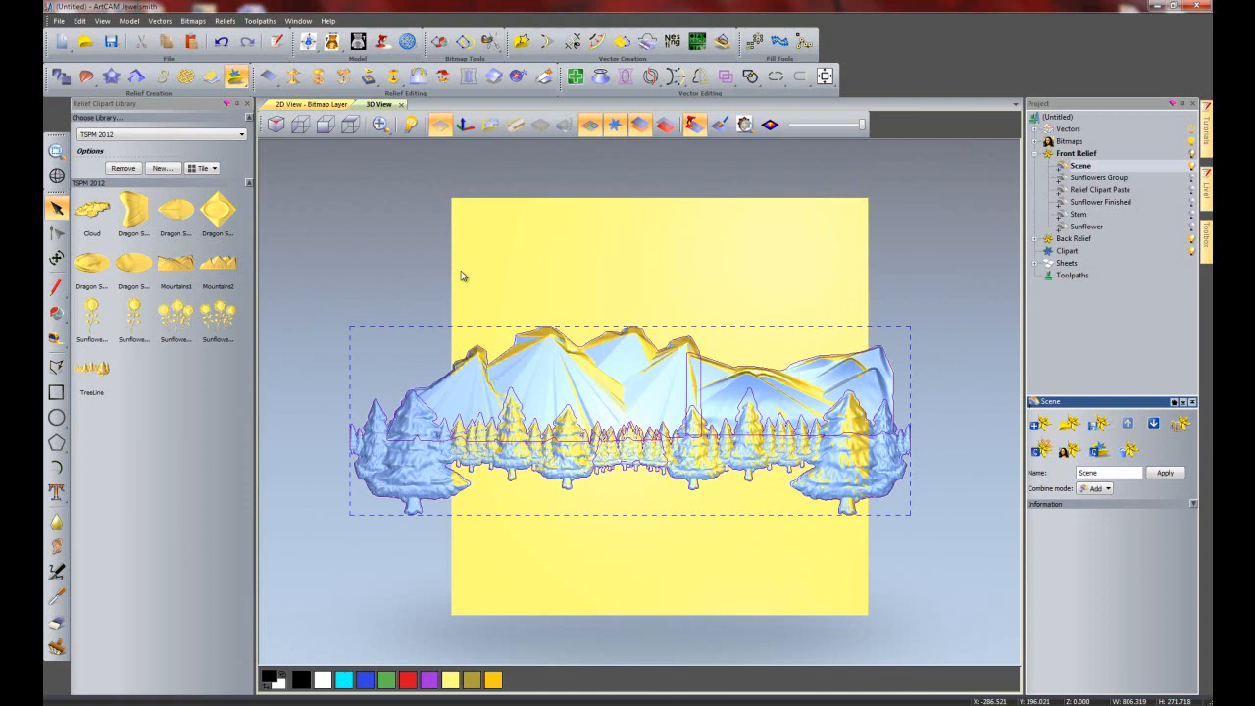
click(462, 275)
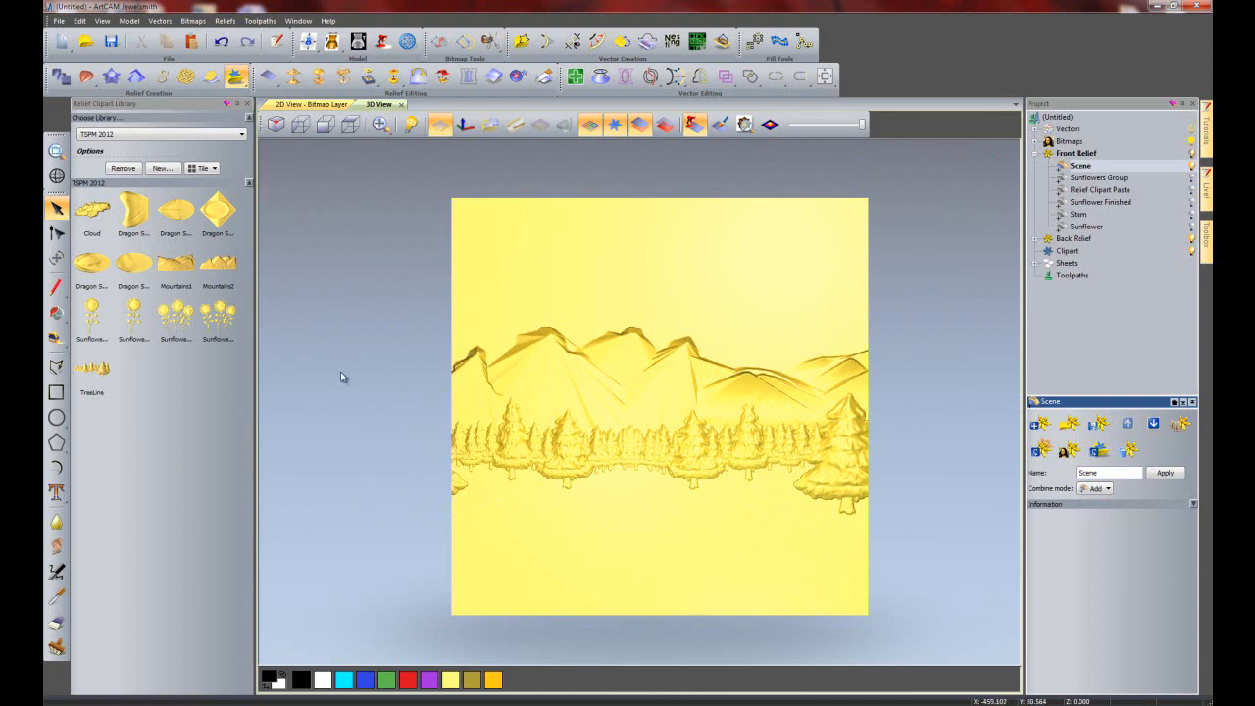
- Place the Cloud clipart with a Z range of 1 mm over the model's upper-left corner
drag(92, 210, 683, 373)
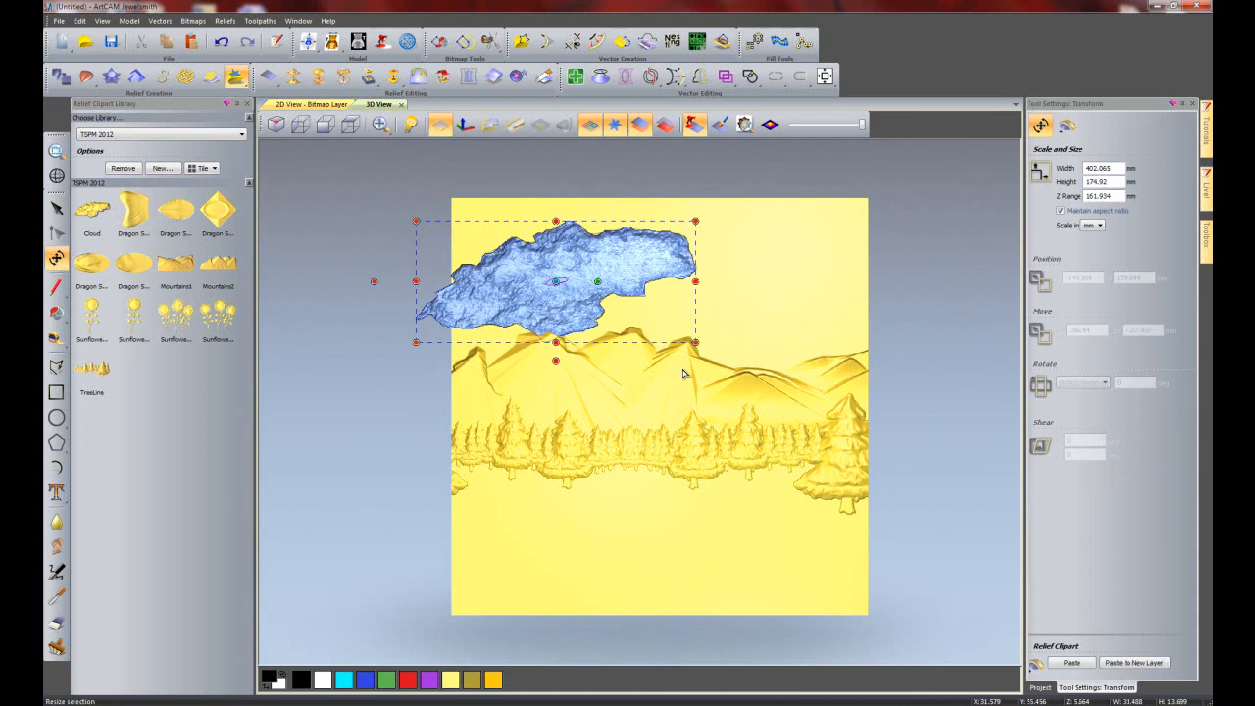
drag(1118, 196, 1055, 196)
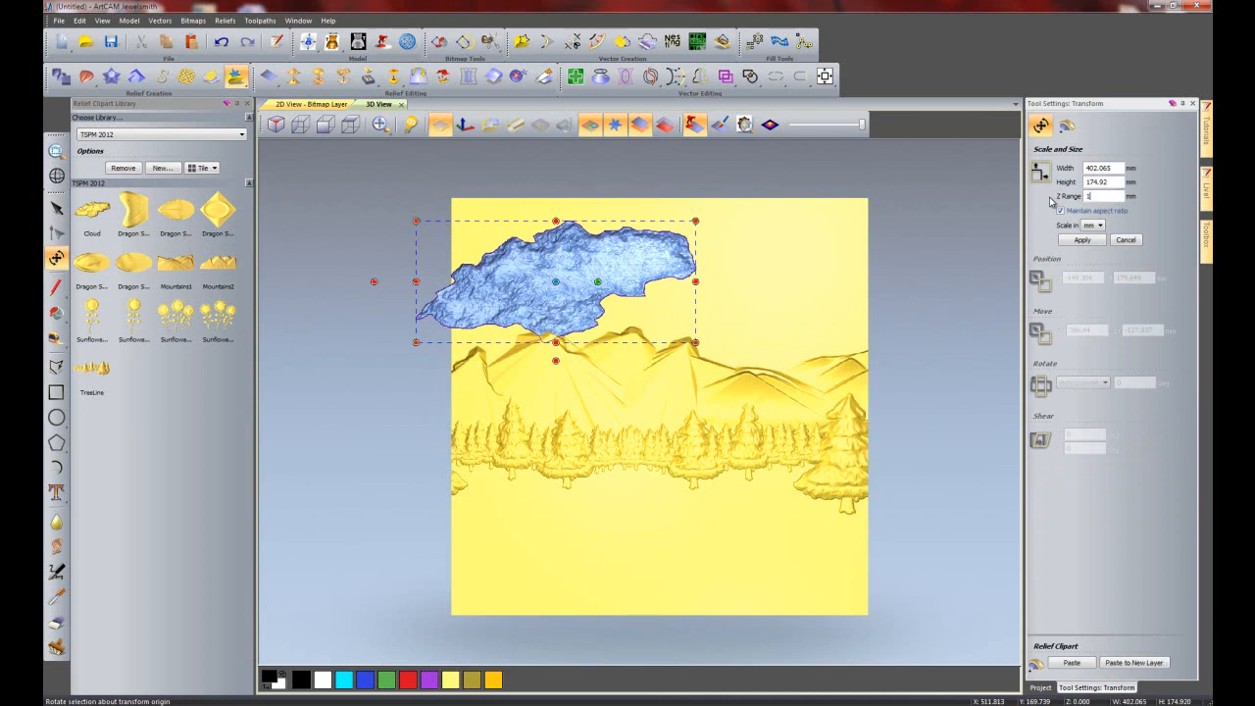
text(1)
click(1066, 244)
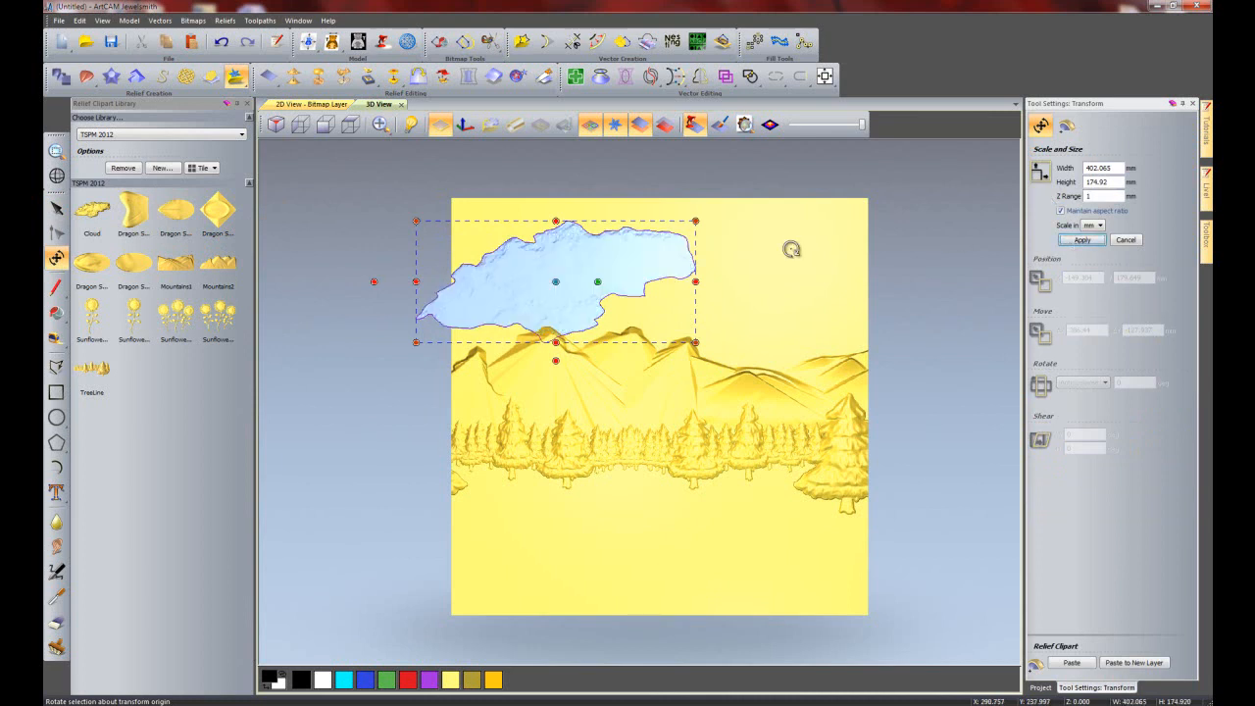
drag(647, 296, 582, 253)
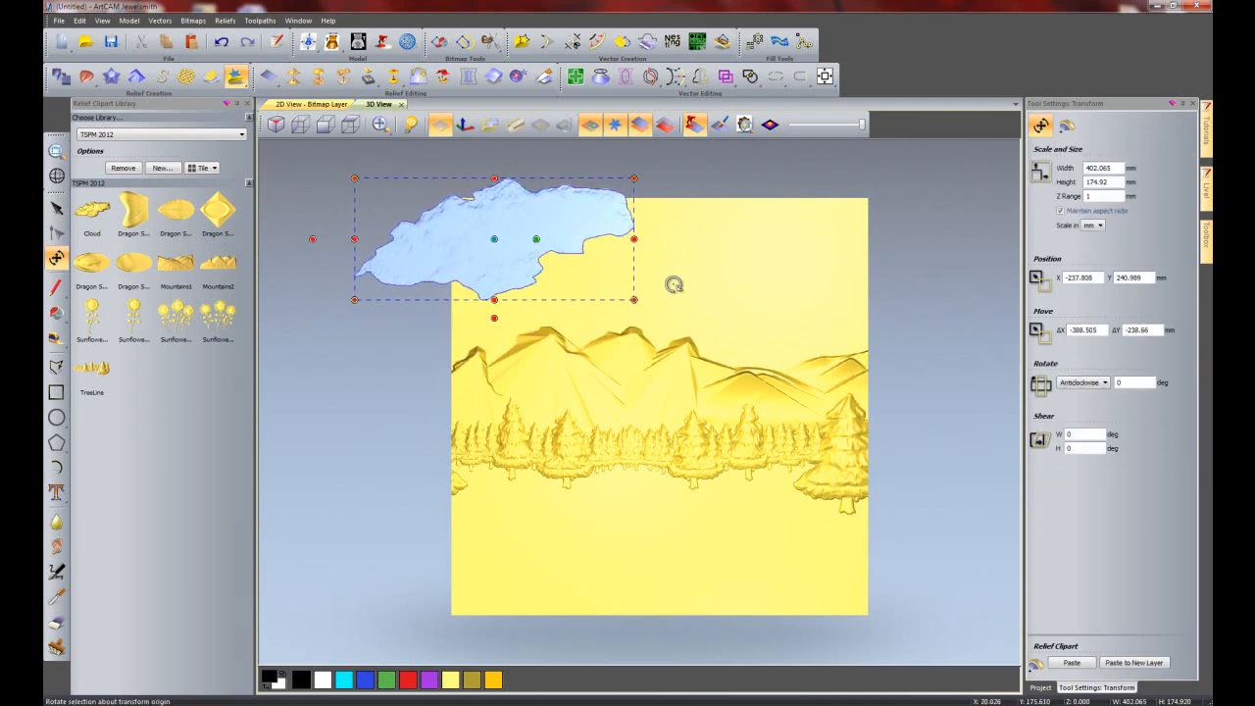
- Copy the cloud to the model's upper-right corner and rotate the copy about 169 degrees anticlockwise
mouse_move(554, 254)
mouse_down()
mouse_move(858, 315)
mouse_move(743, 315)
mouse_up()
drag(887, 243, 510, 337)
drag(603, 332, 816, 284)
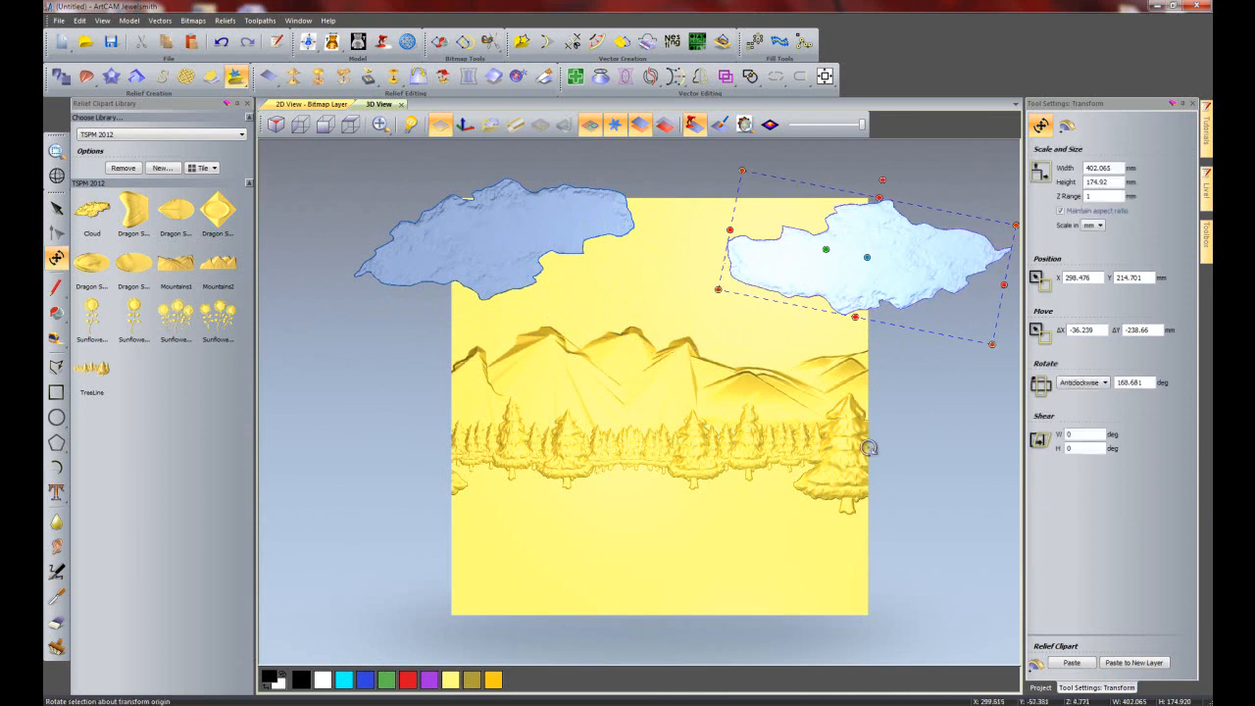
click(913, 450)
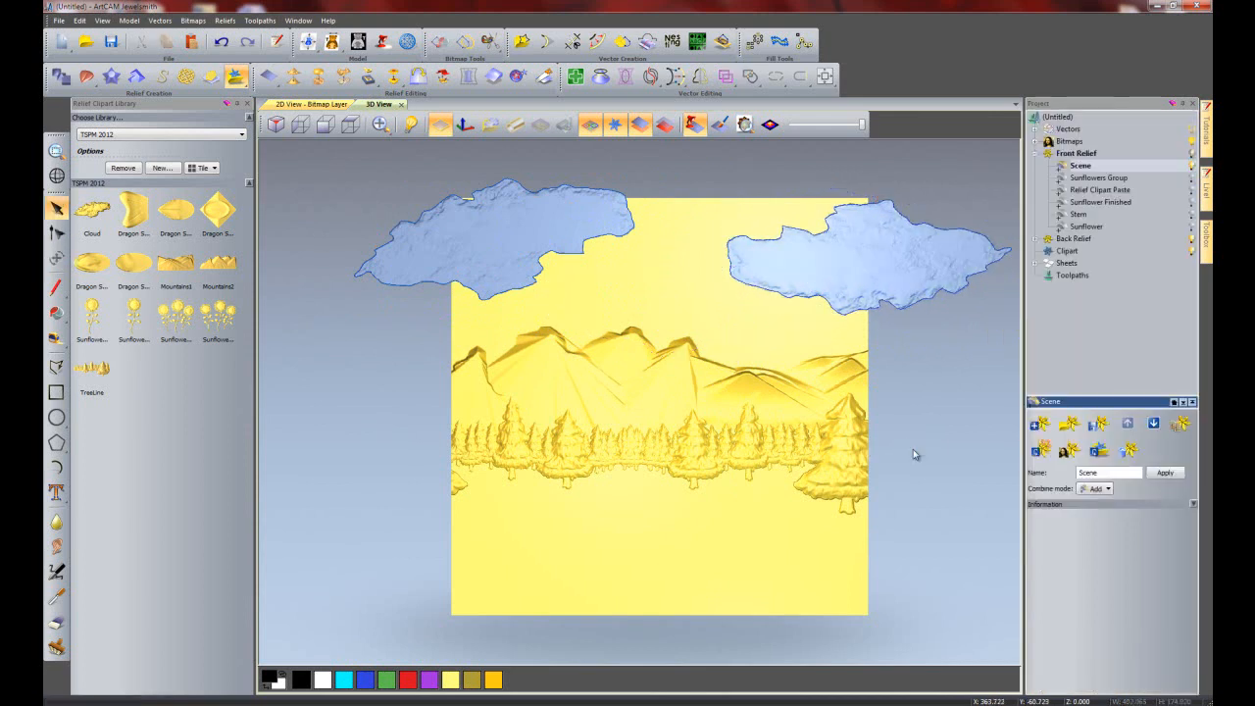
- Paste both clouds into the Scene layer, clear the leftover clipart and inspect the relief
click(441, 340)
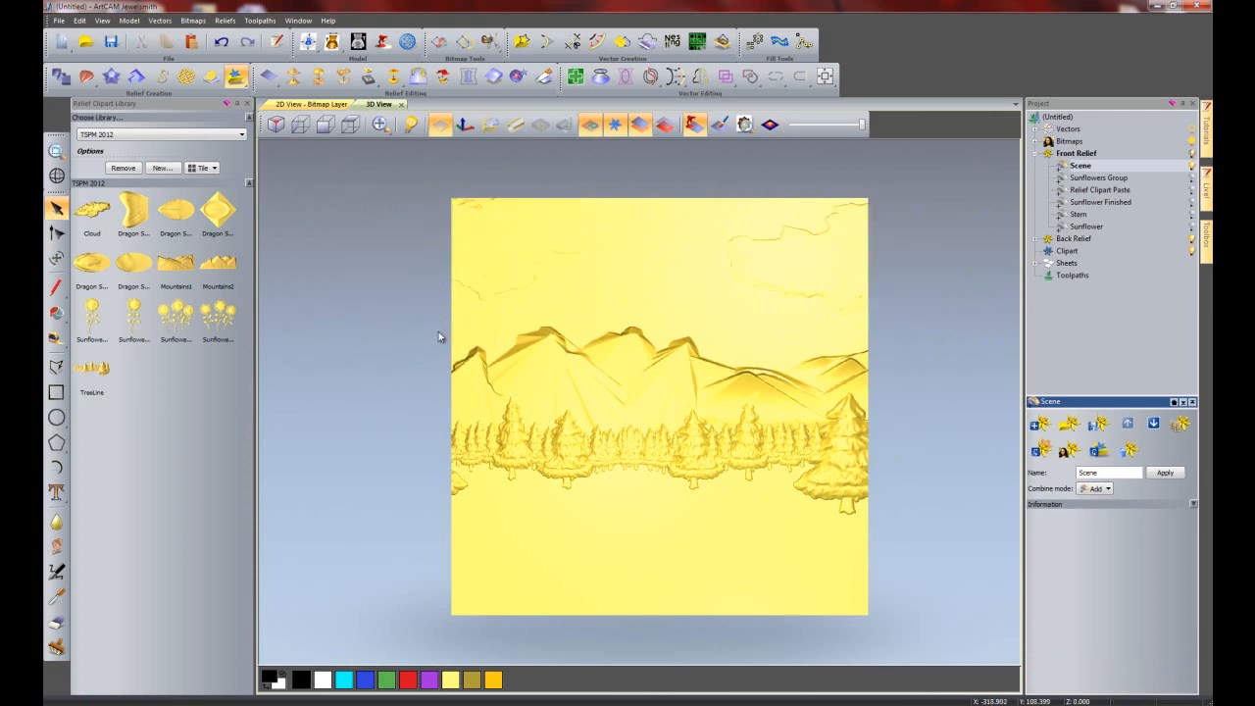
drag(724, 504, 772, 461)
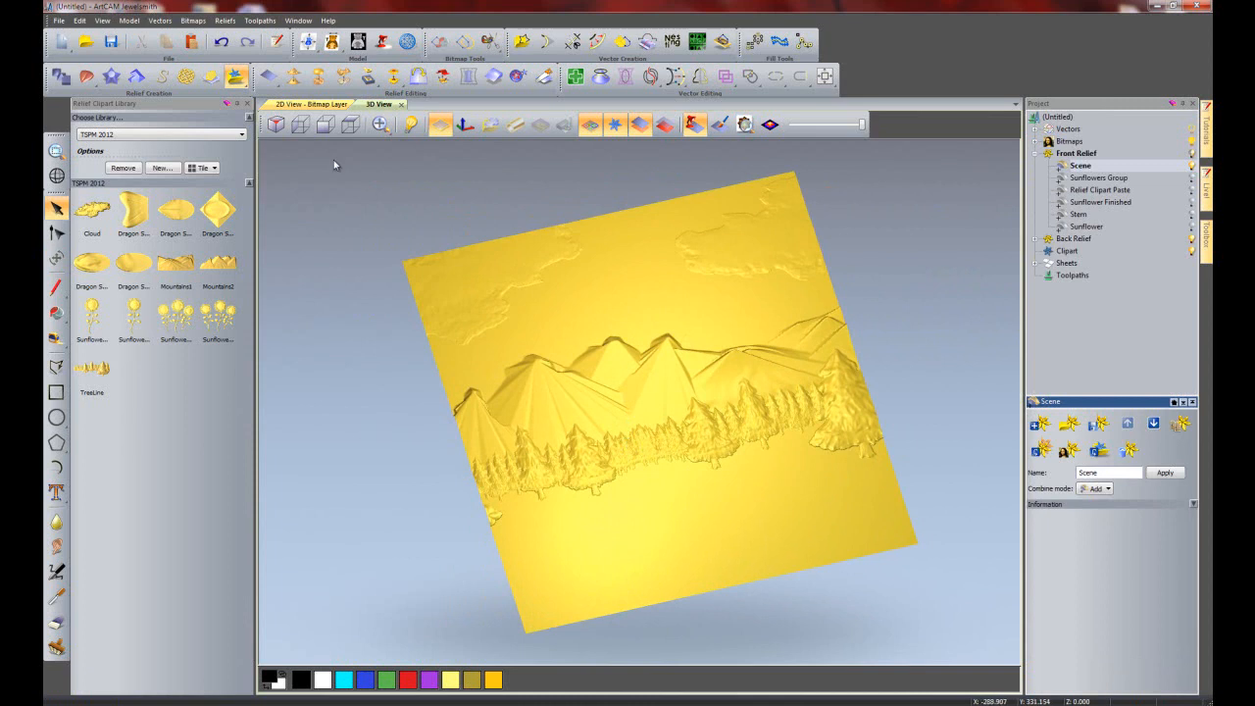
click(349, 126)
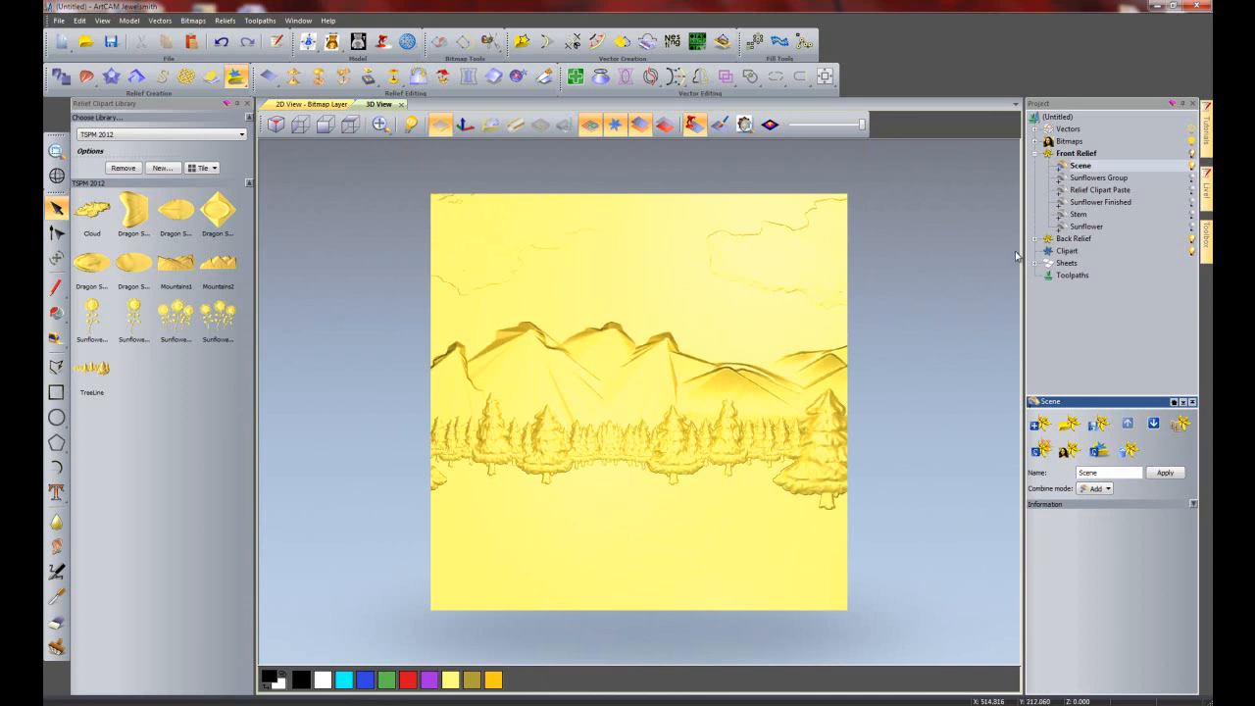
- Create a new front relief layer named Sunflowers
right_click(1077, 154)
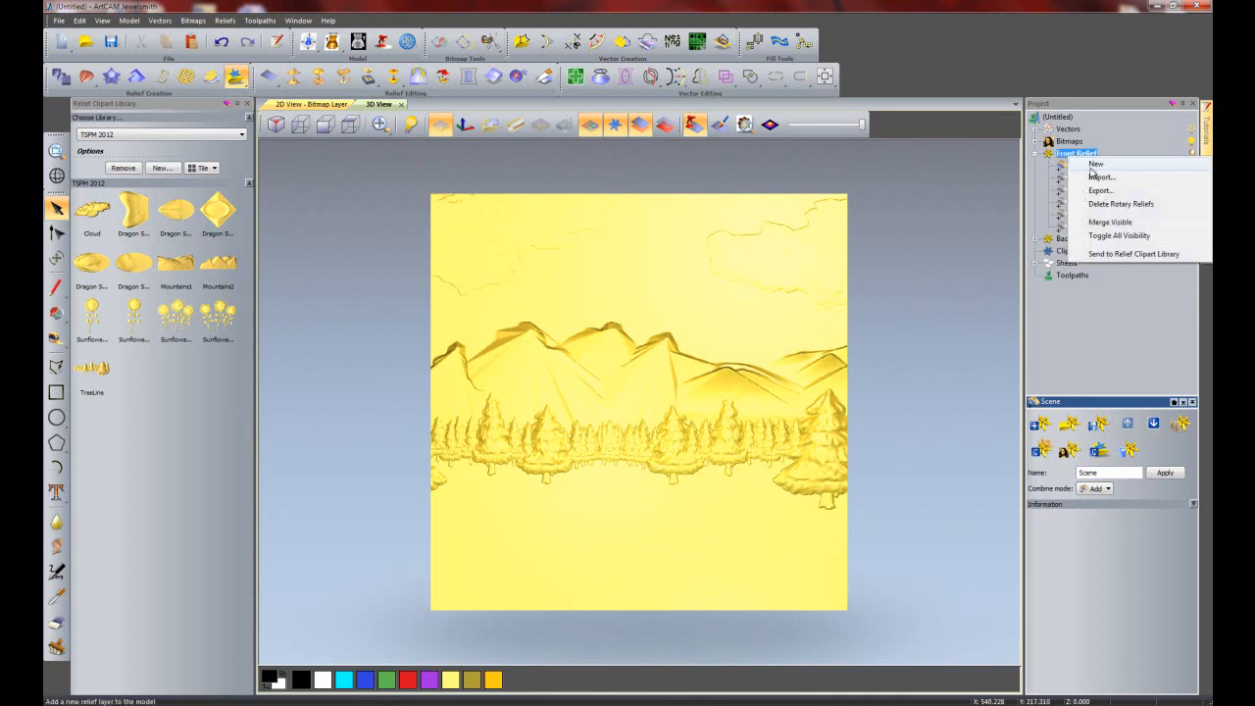
click(1095, 165)
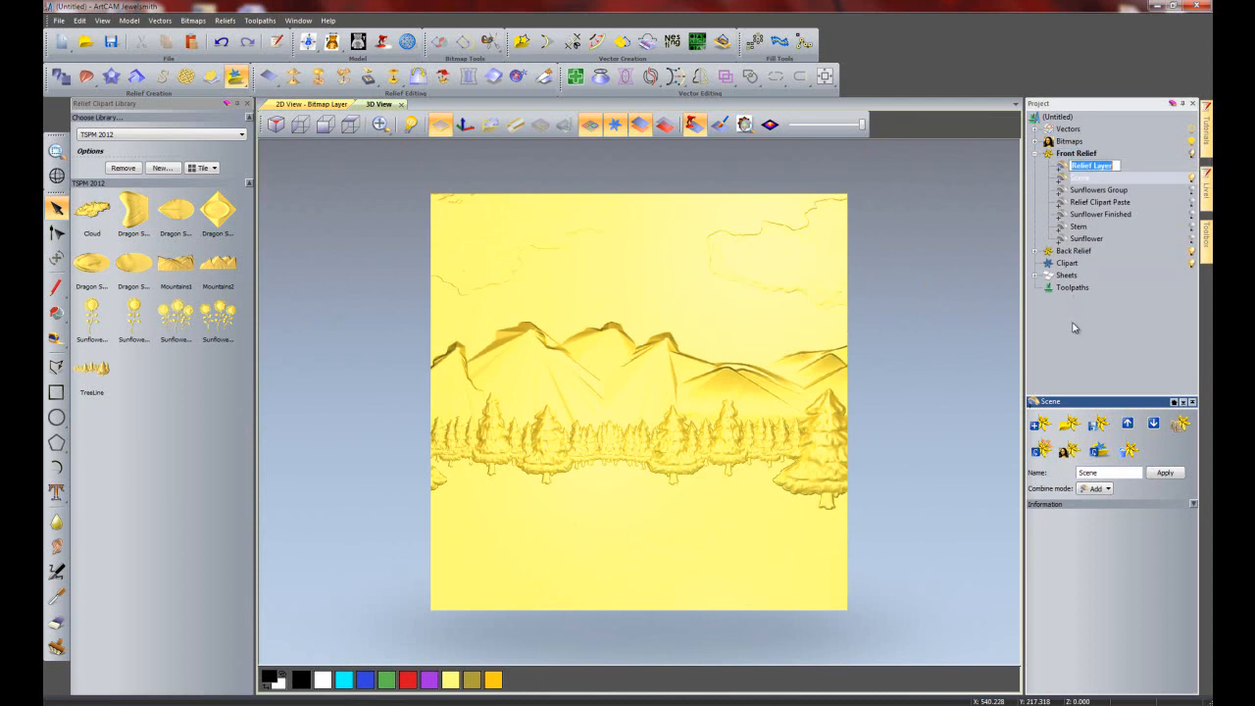
text(Sunflowers)
key(Return)
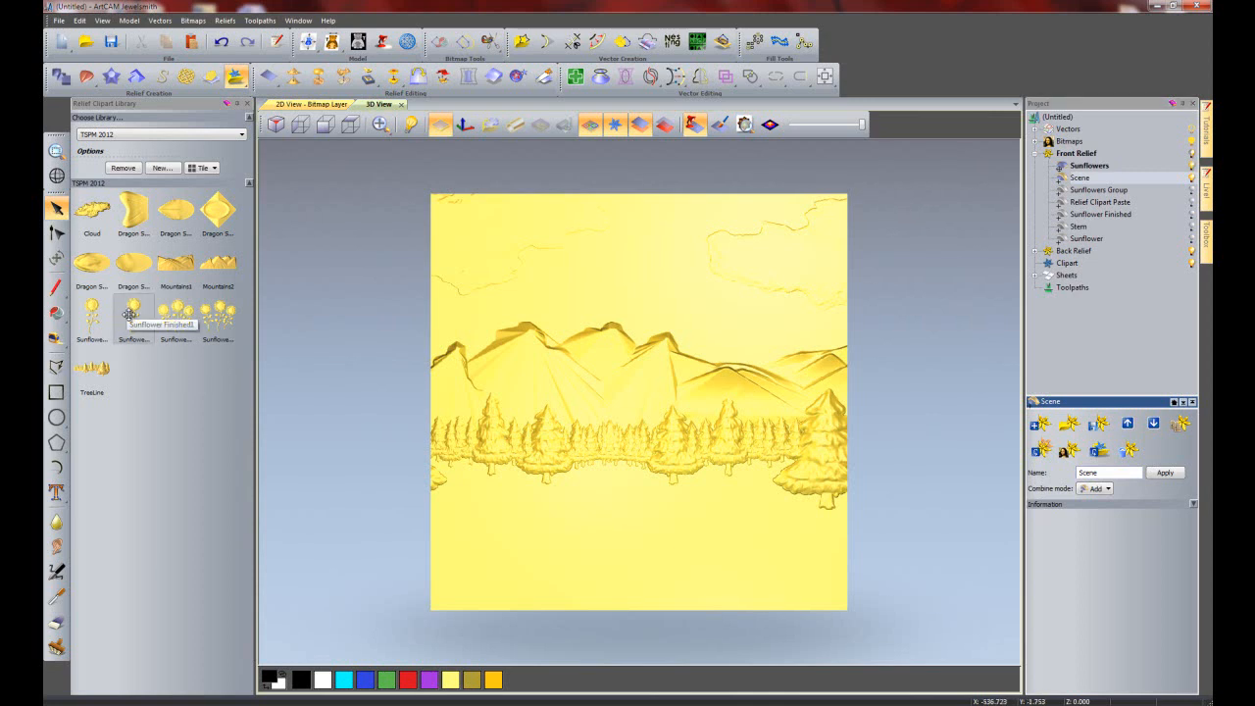
- Place the Sunflower Finished1 clipart, scaled to about 128 by 315 mm, with its flower head low in the model's right half
drag(129, 315, 465, 344)
drag(497, 456, 579, 540)
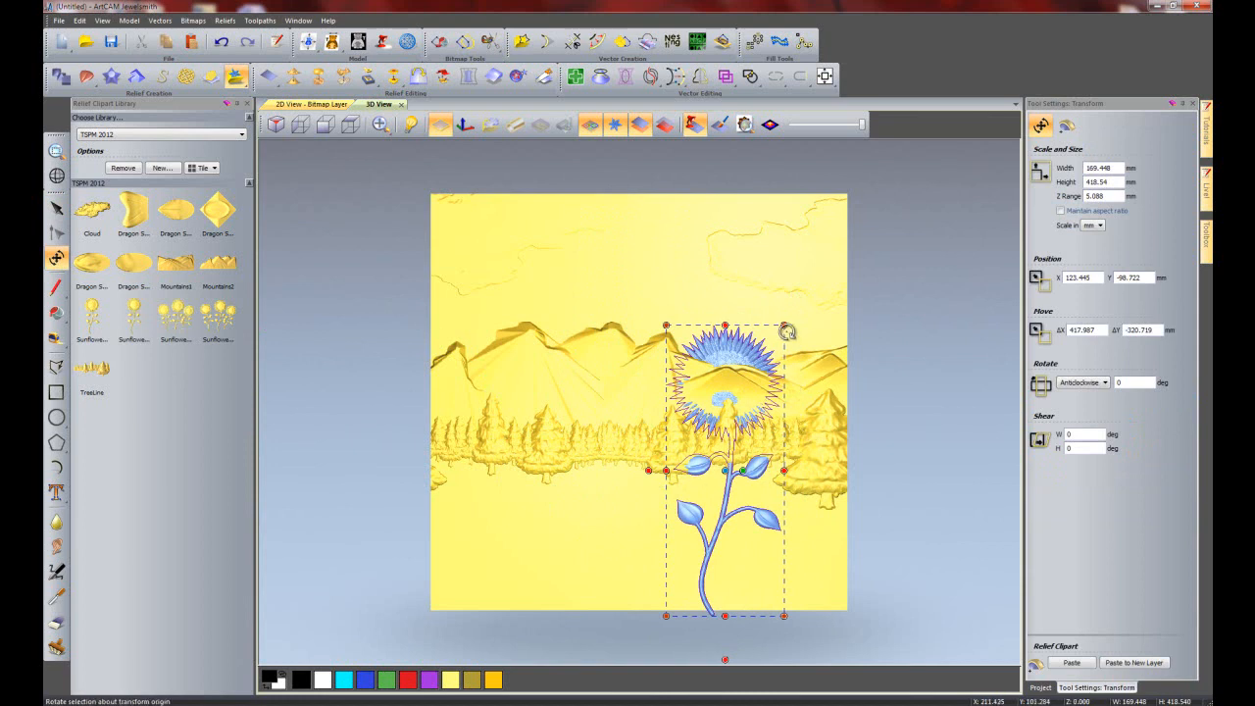
drag(785, 327, 770, 361)
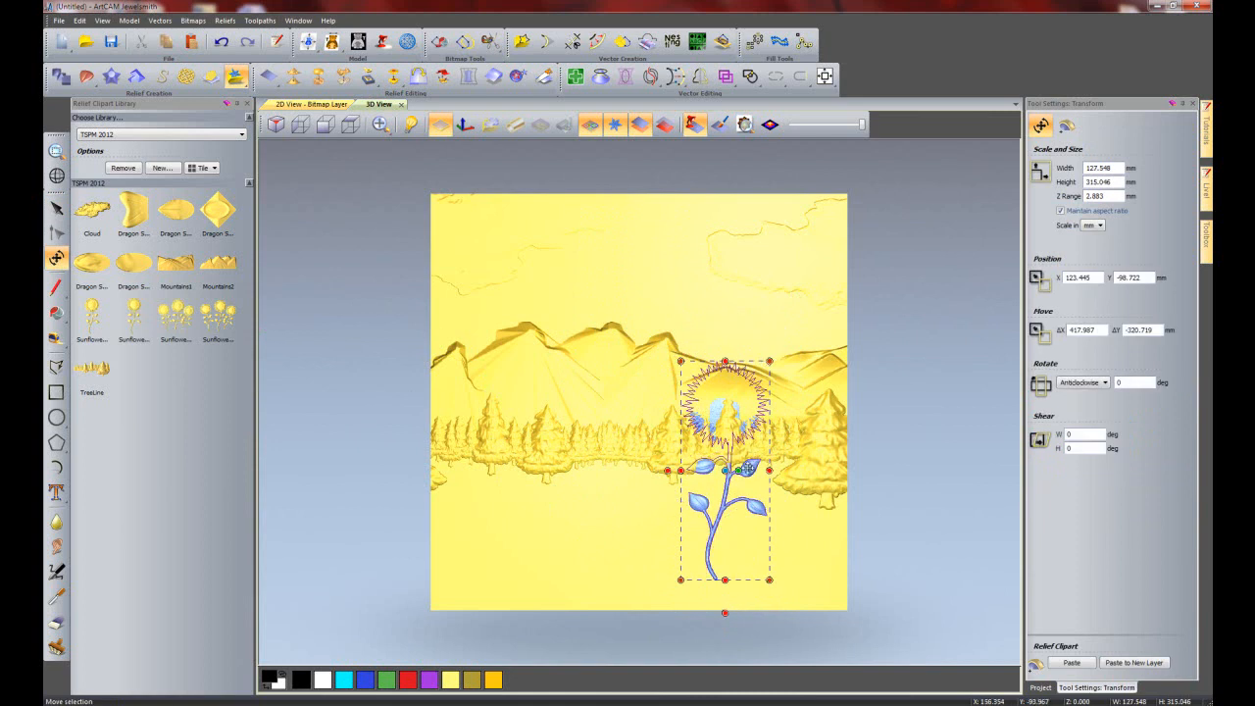
drag(726, 490, 736, 600)
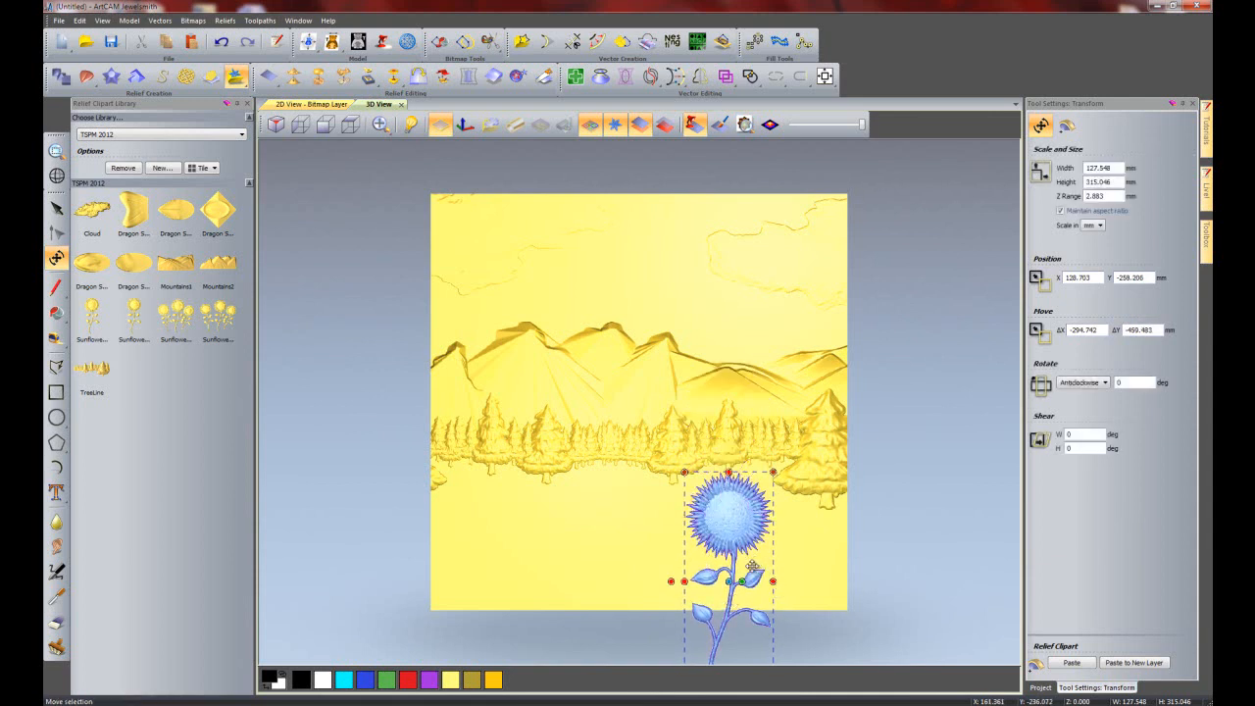
- Copy the sunflower to the left, enlarge the copy to about 150 by 371 mm and tilt it about 15 degrees clockwise
ctrl+drag(726, 602, 589, 577)
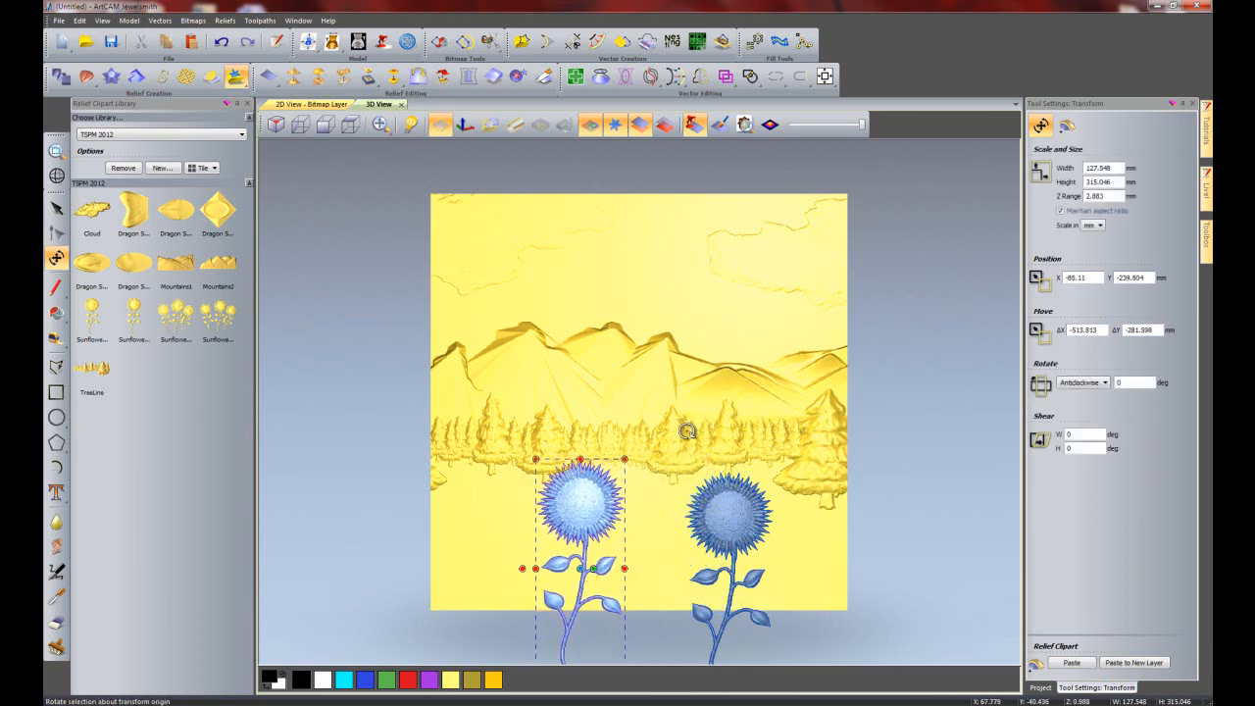
drag(624, 461, 646, 448)
drag(719, 412, 734, 458)
drag(618, 523, 601, 539)
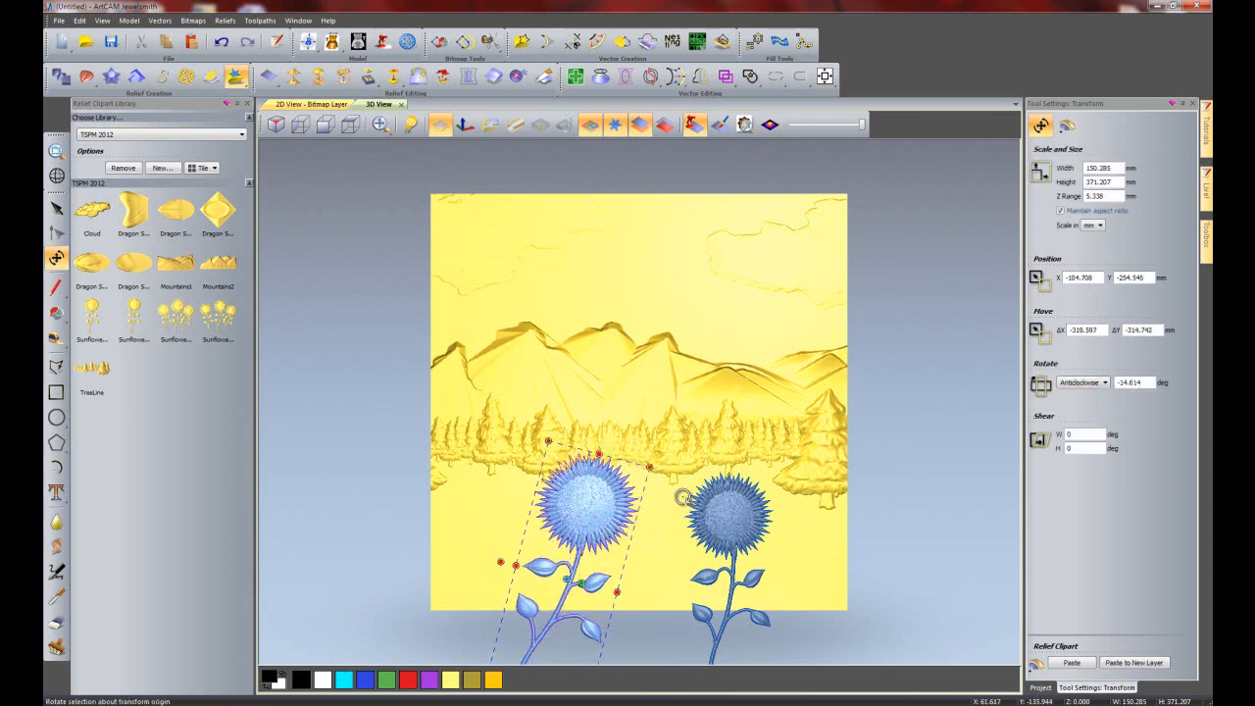
- Copy the right sunflower between the other two and enlarge the copy to about 252 by 621 mm
click(699, 542)
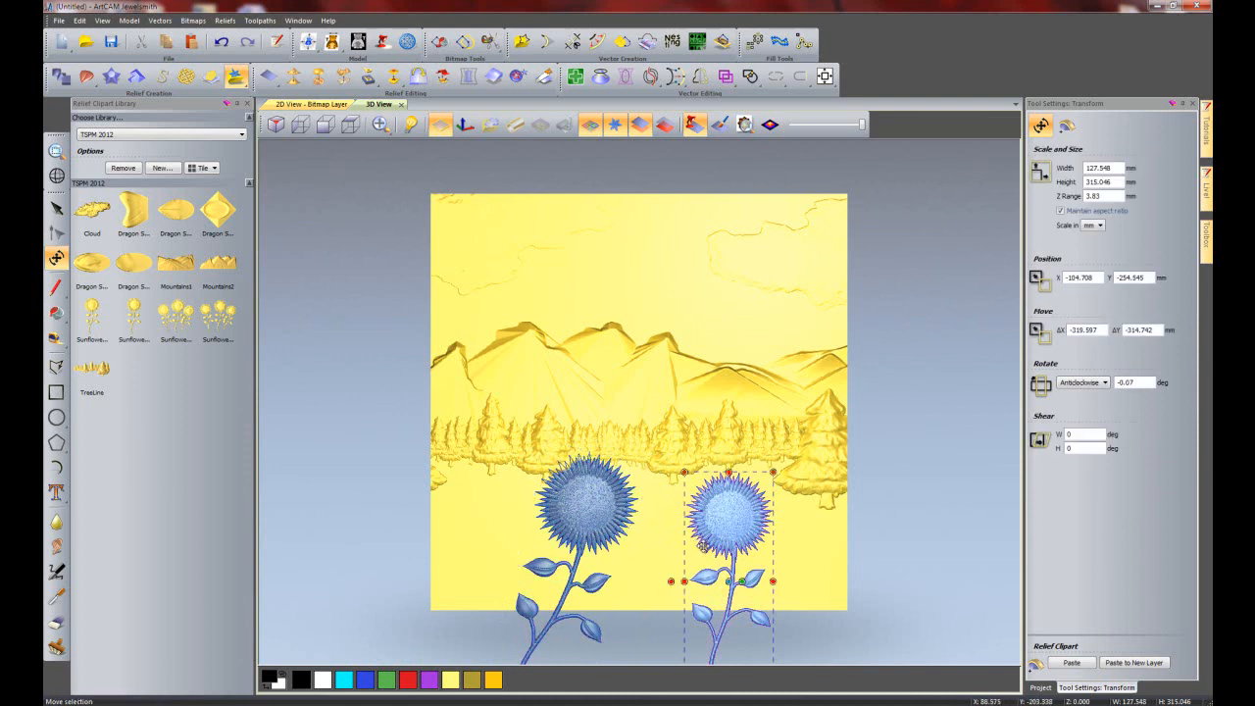
drag(698, 543, 633, 495)
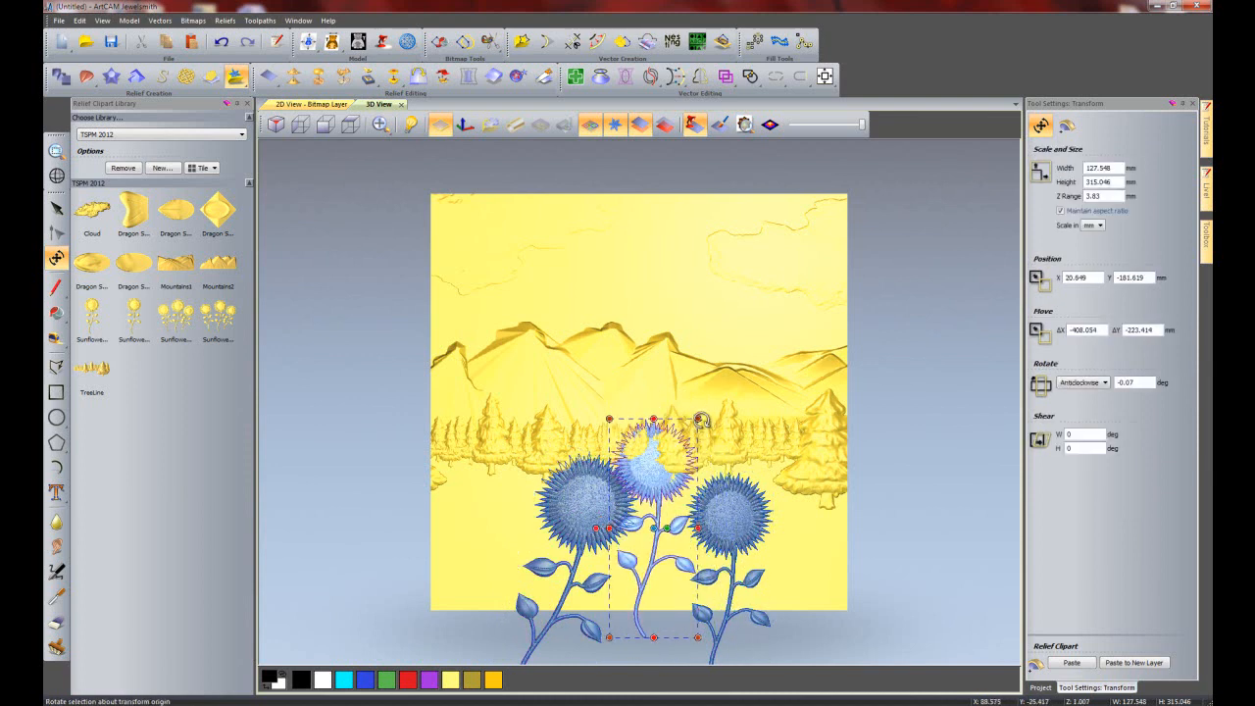
drag(700, 423, 747, 314)
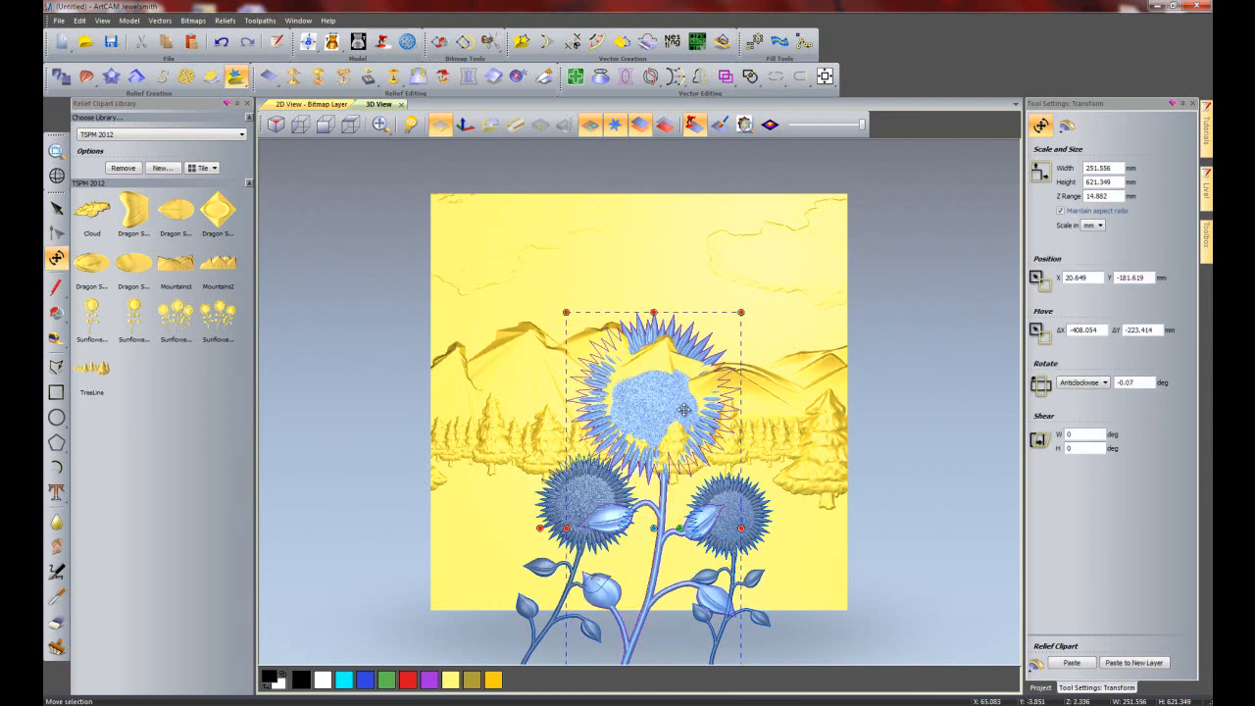
drag(676, 418, 679, 412)
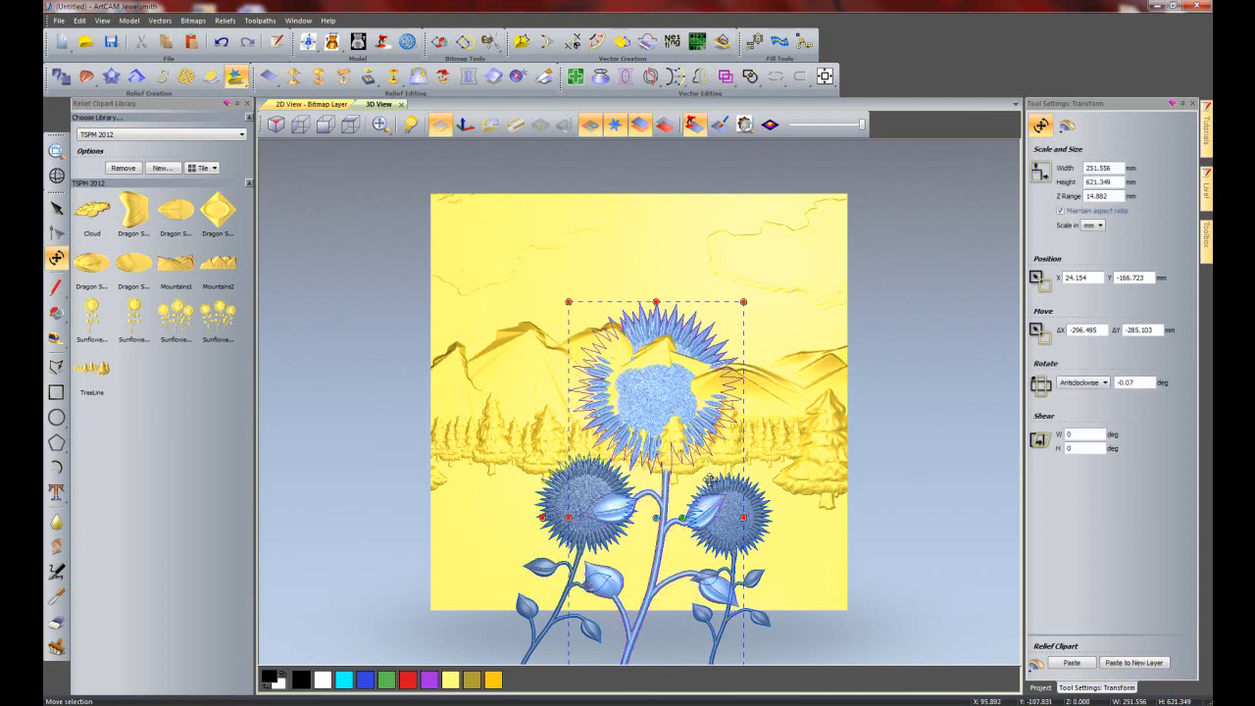
- Add a fourth sunflower over the model's left edge, about 301 by 742 mm and tilted about 10 degrees clockwise
click(754, 544)
drag(754, 544, 497, 490)
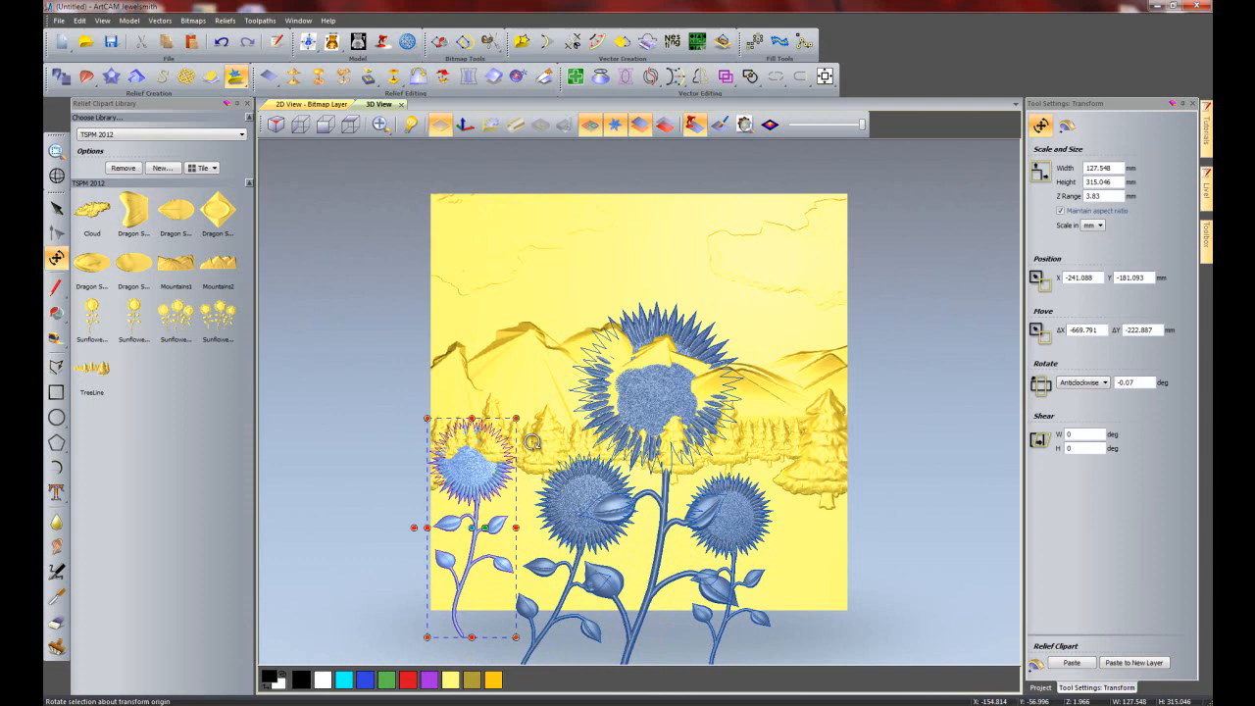
drag(517, 420, 595, 282)
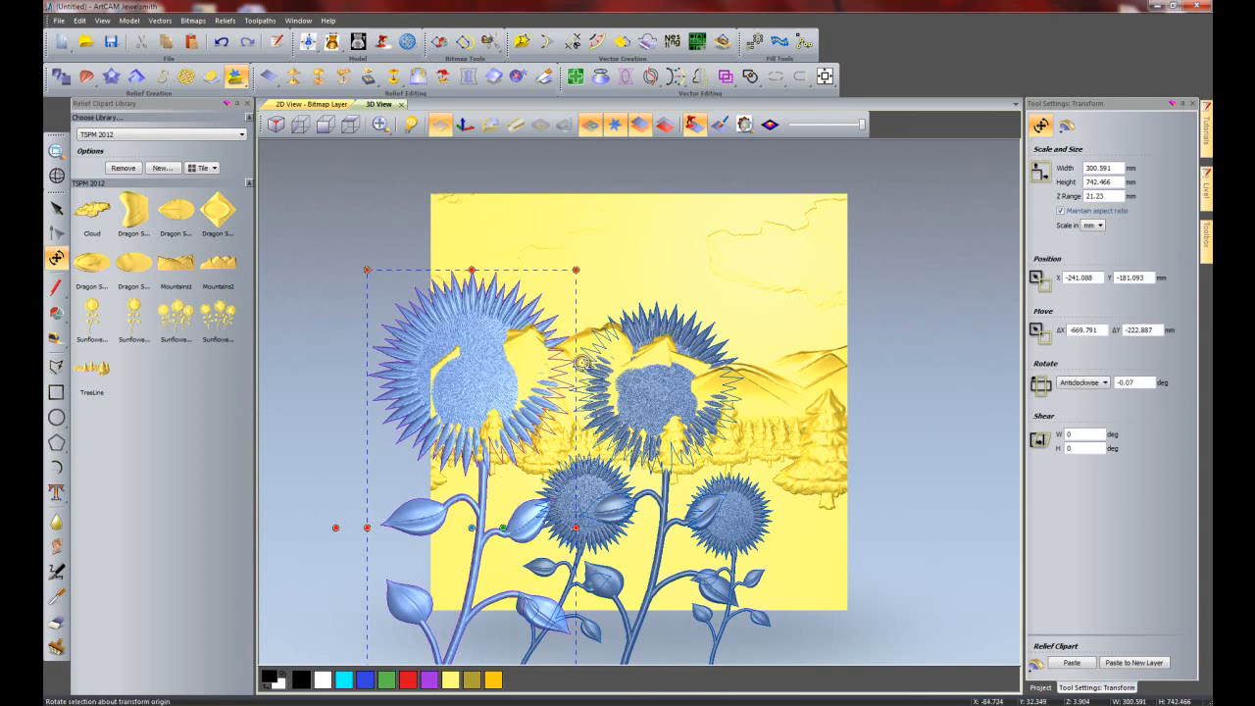
drag(628, 259, 642, 318)
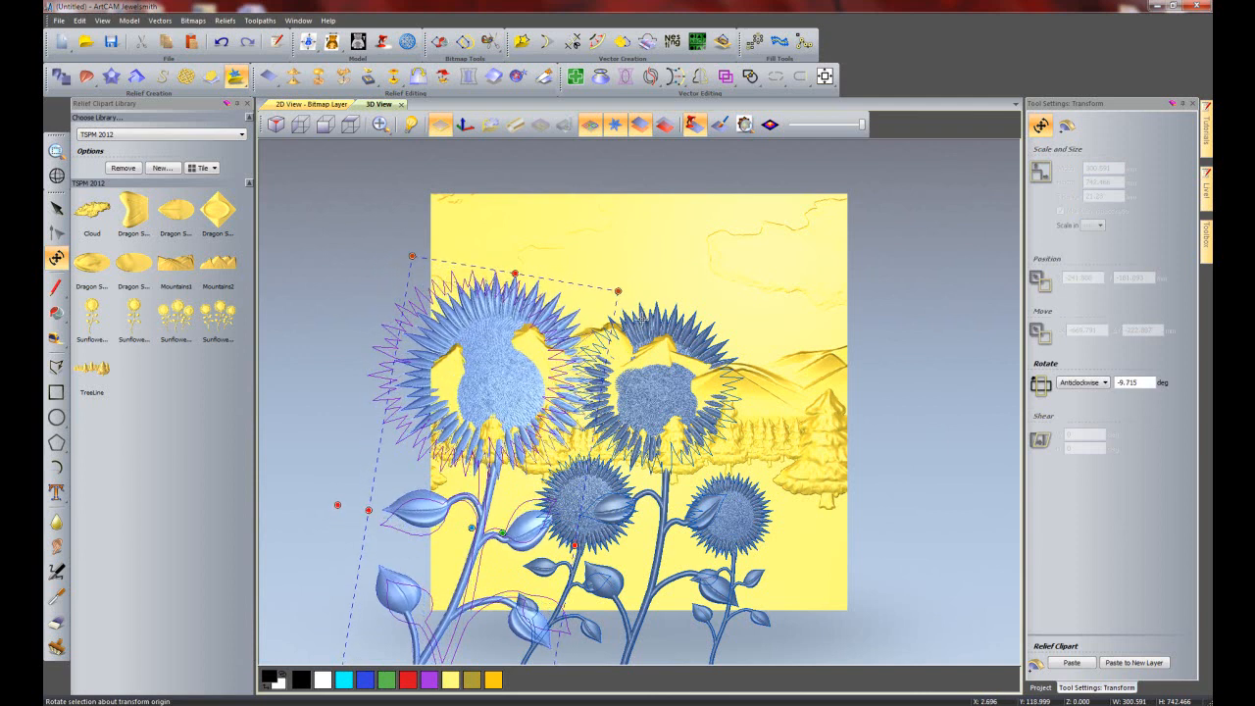
drag(504, 453, 508, 417)
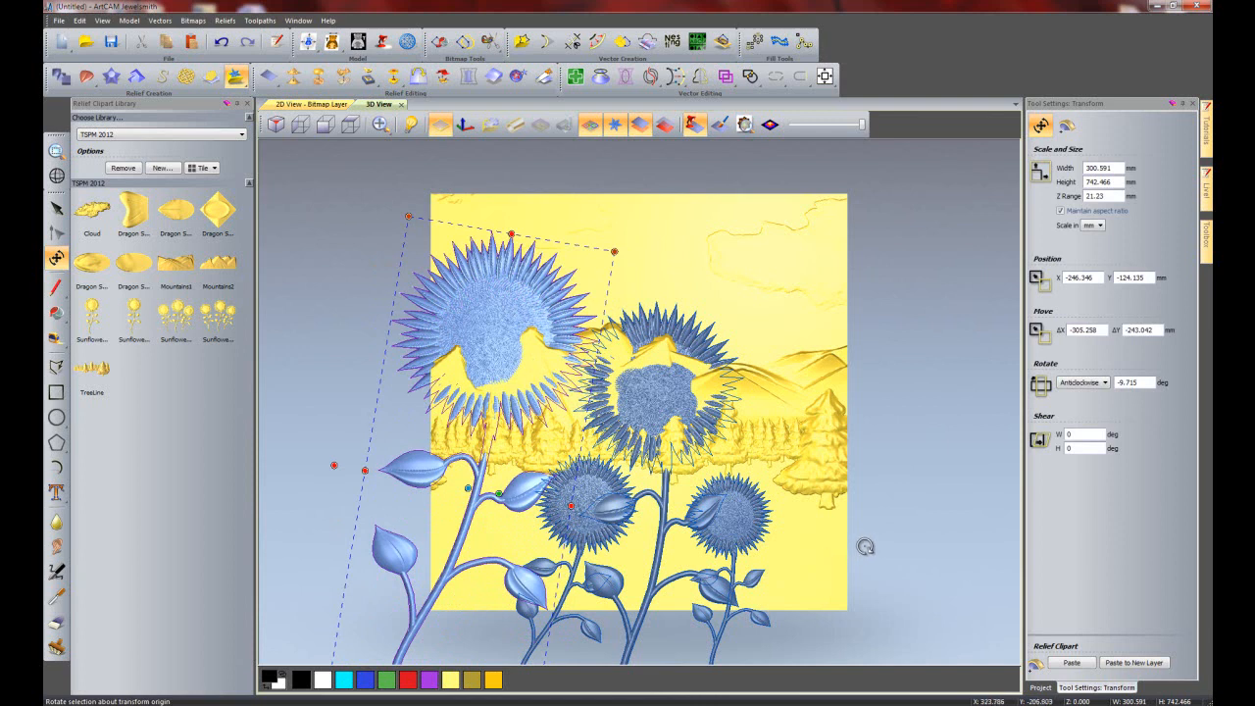
key(Escape)
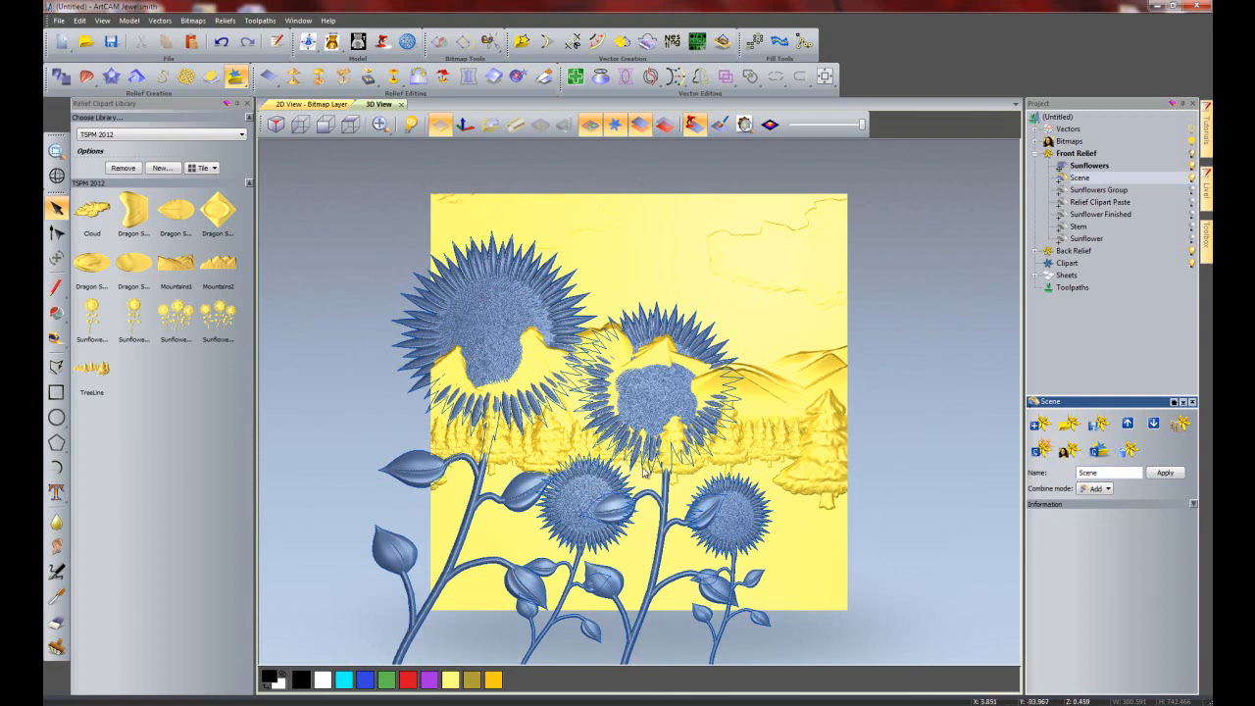
- Set the Add Flush paste height of the small left sunflower to 5 mm
click(626, 544)
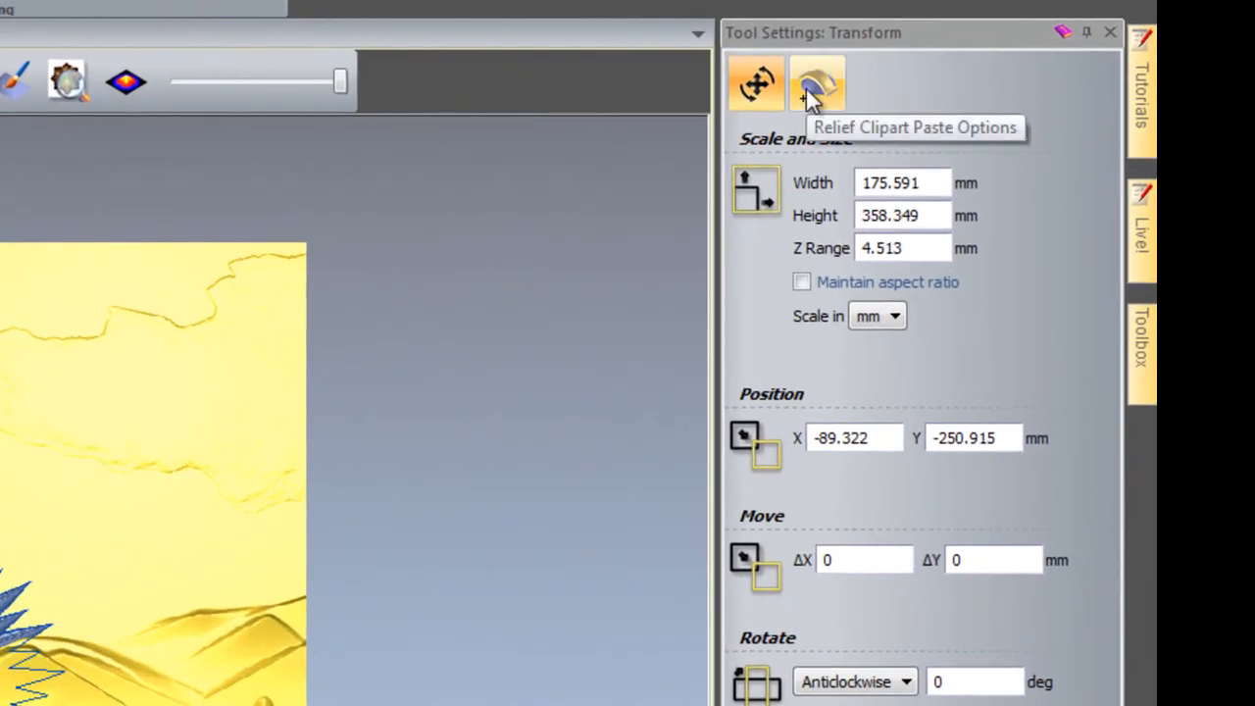
click(810, 95)
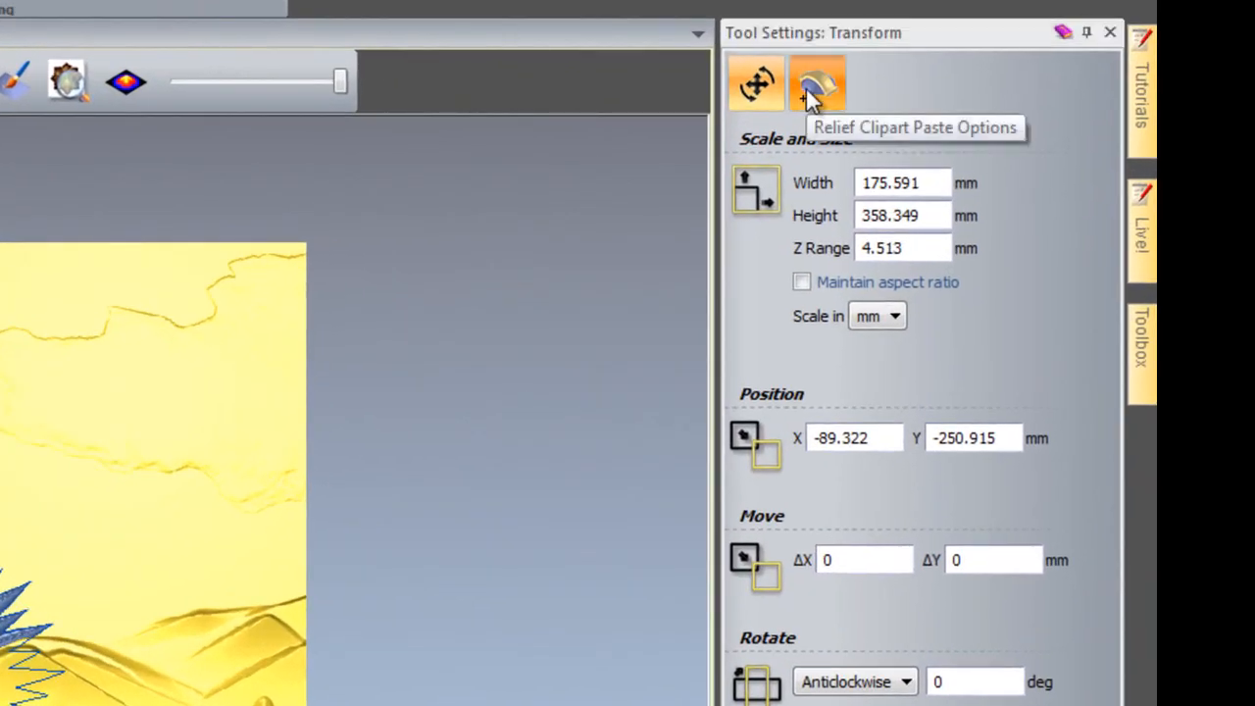
click(895, 393)
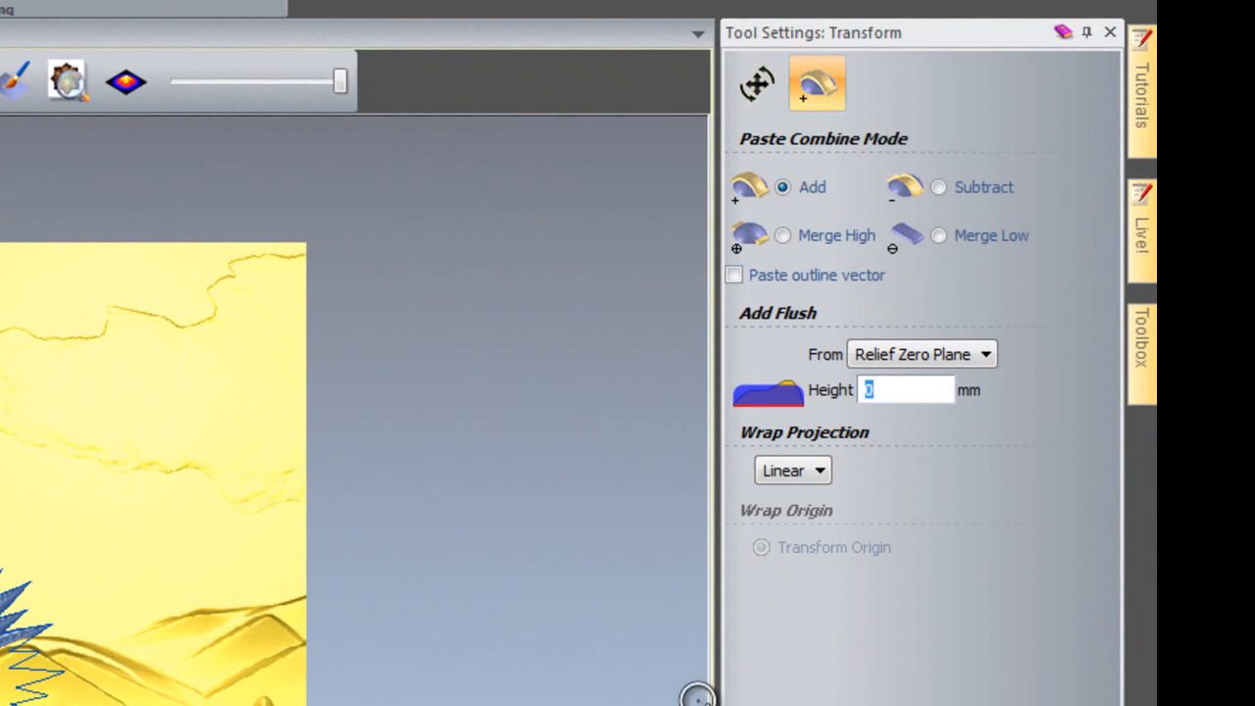
text(5)
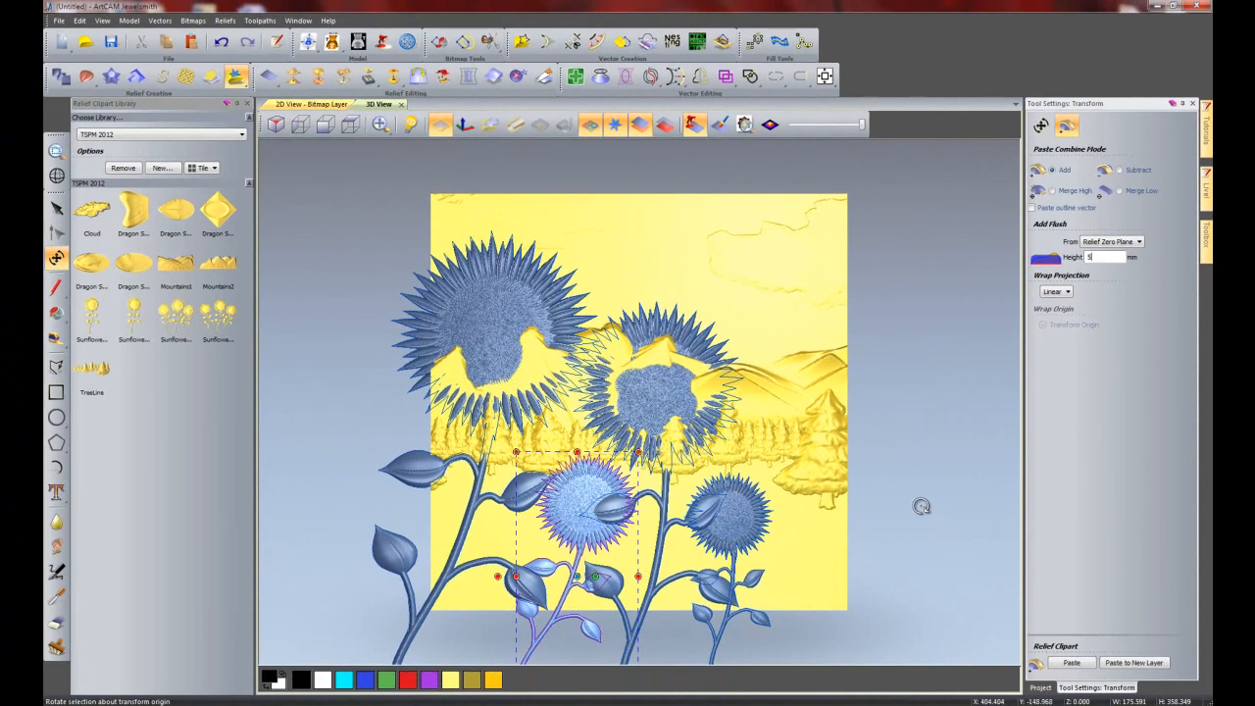
key(Return)
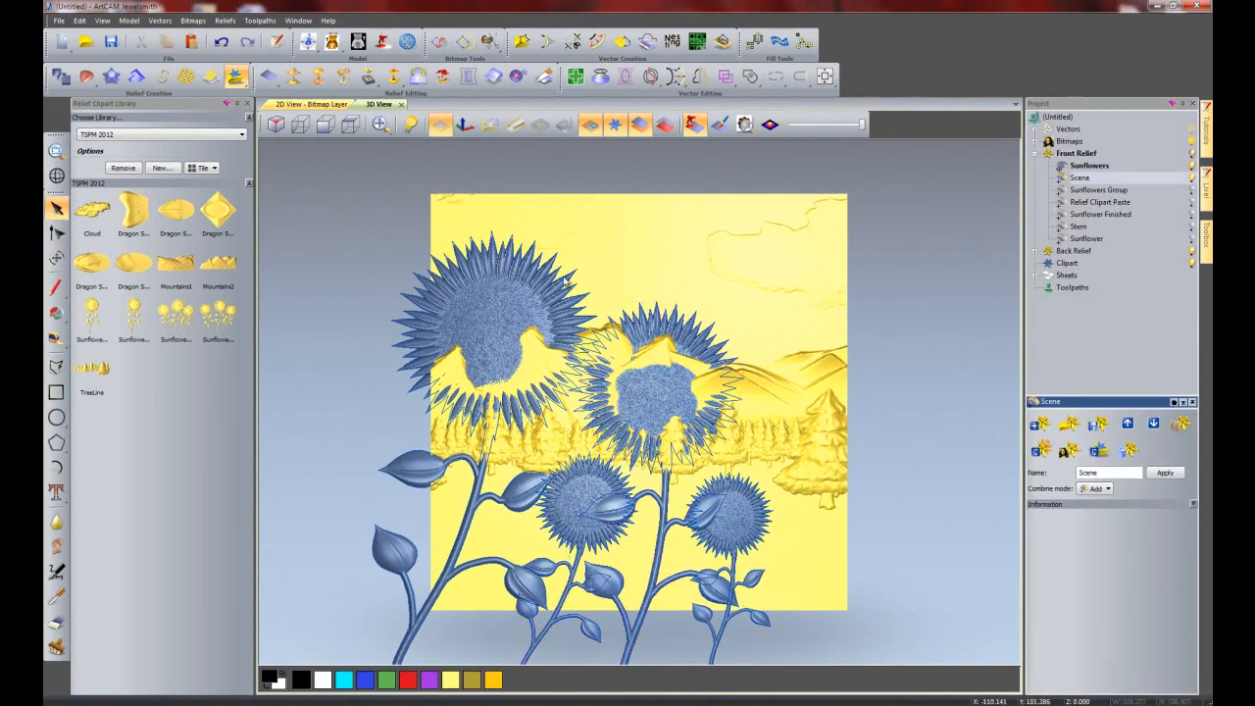
- Set the two large sunflowers' Add Flush height to 10 mm and paste all sunflowers into the Sunflowers layer
click(567, 282)
shift+click(656, 308)
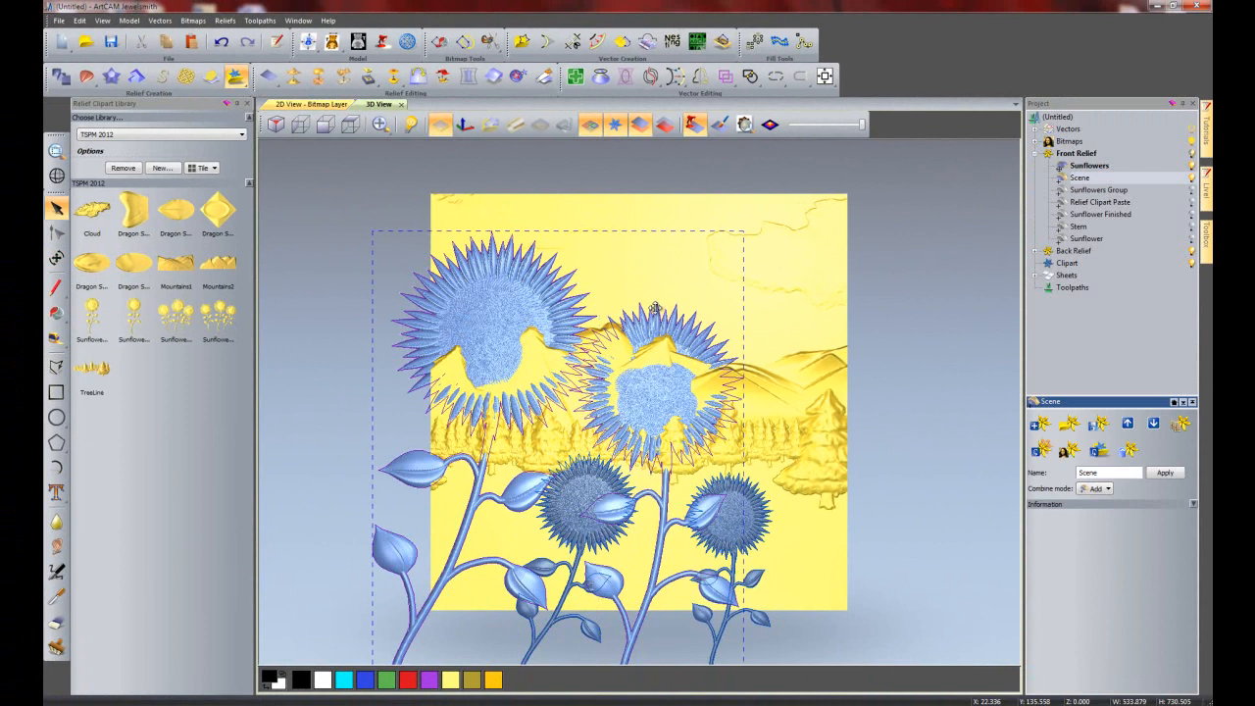
key(F6)
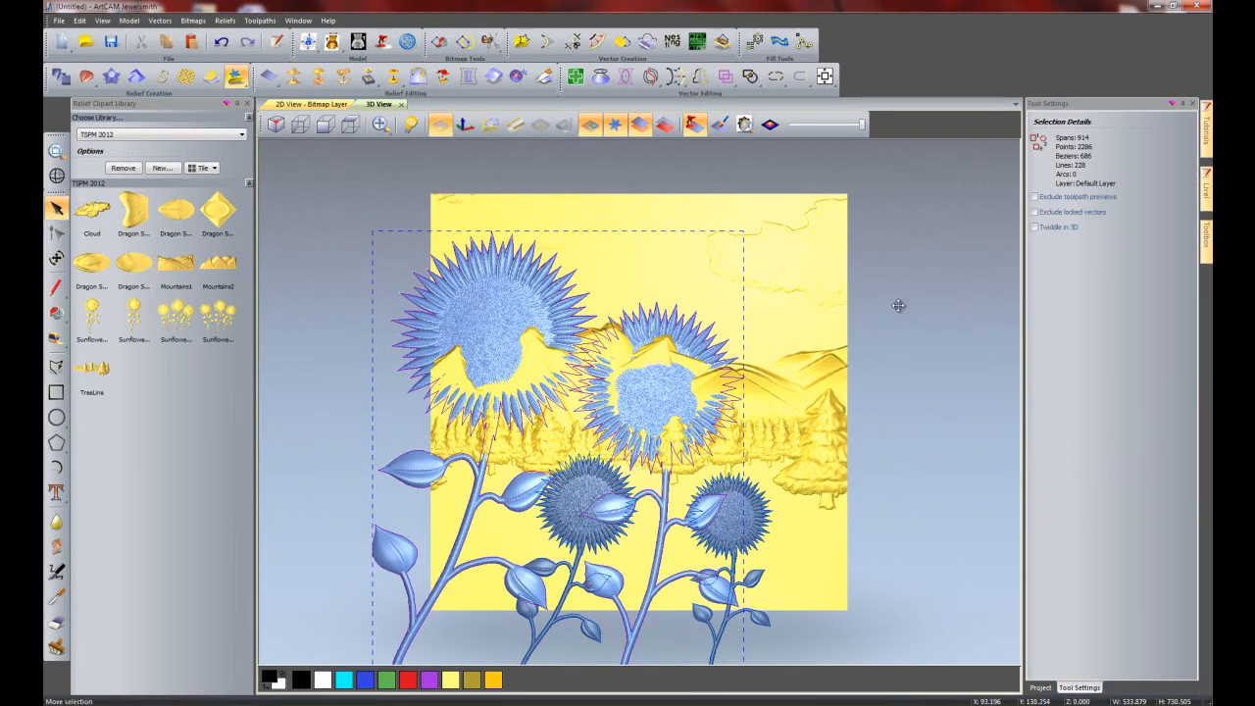
click(1052, 216)
click(1068, 126)
click(1085, 258)
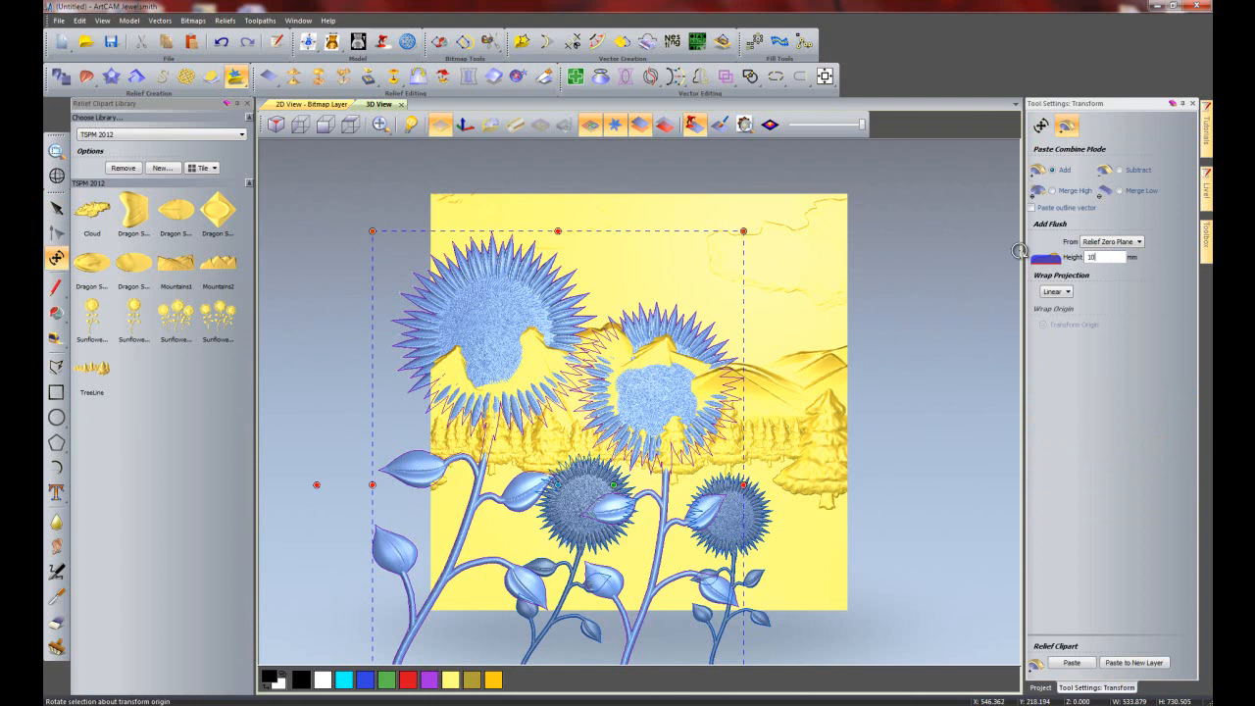
key(Return)
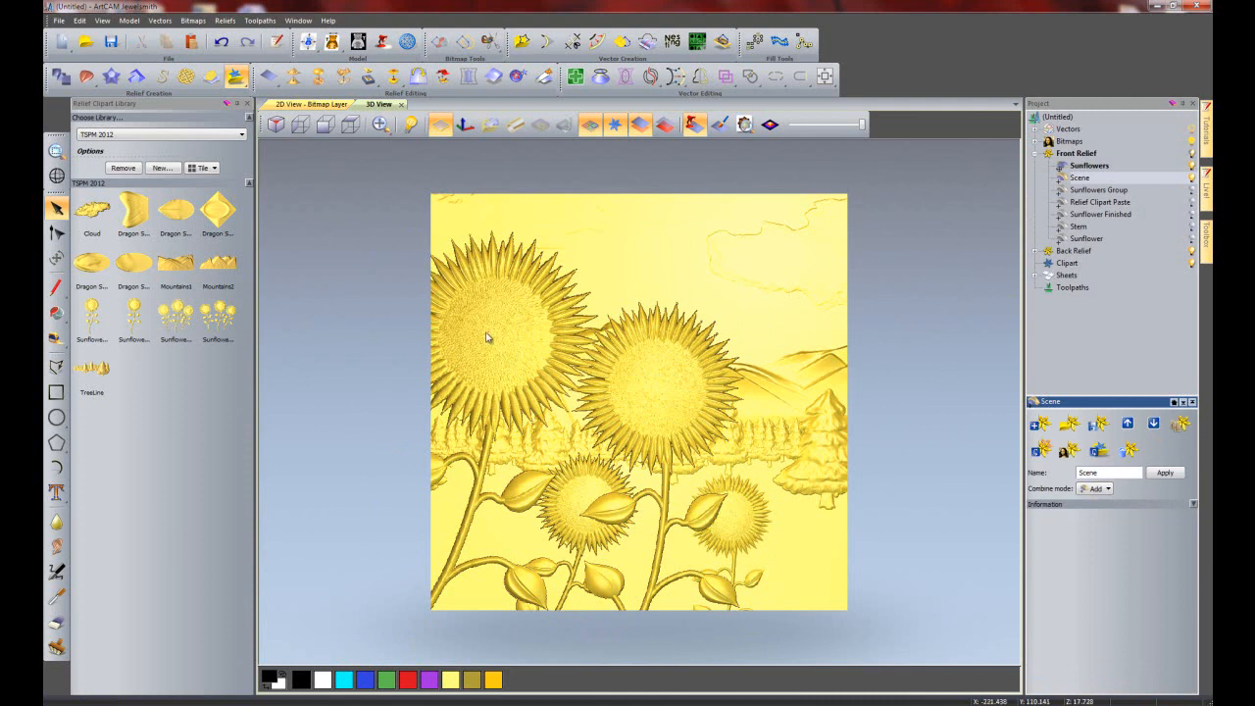
- Inspect the pasted relief at an angle, close the relief clipart library and return to the straight-down view
drag(721, 525, 652, 572)
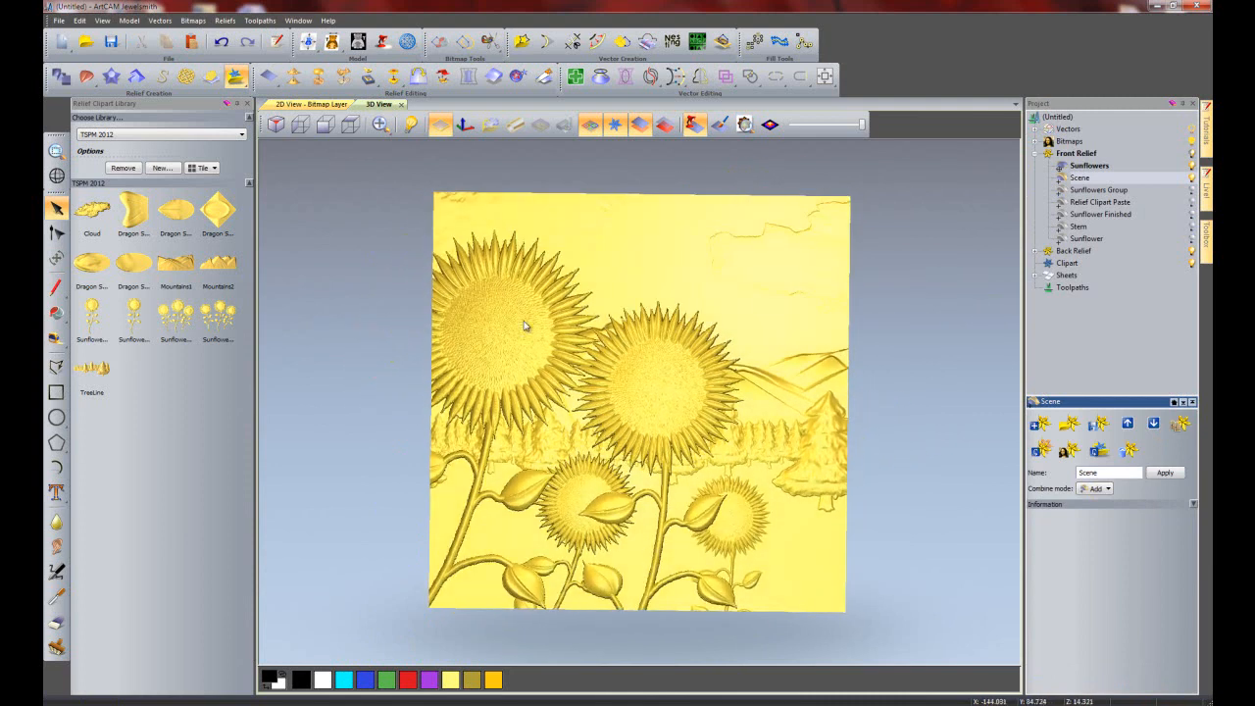
click(247, 104)
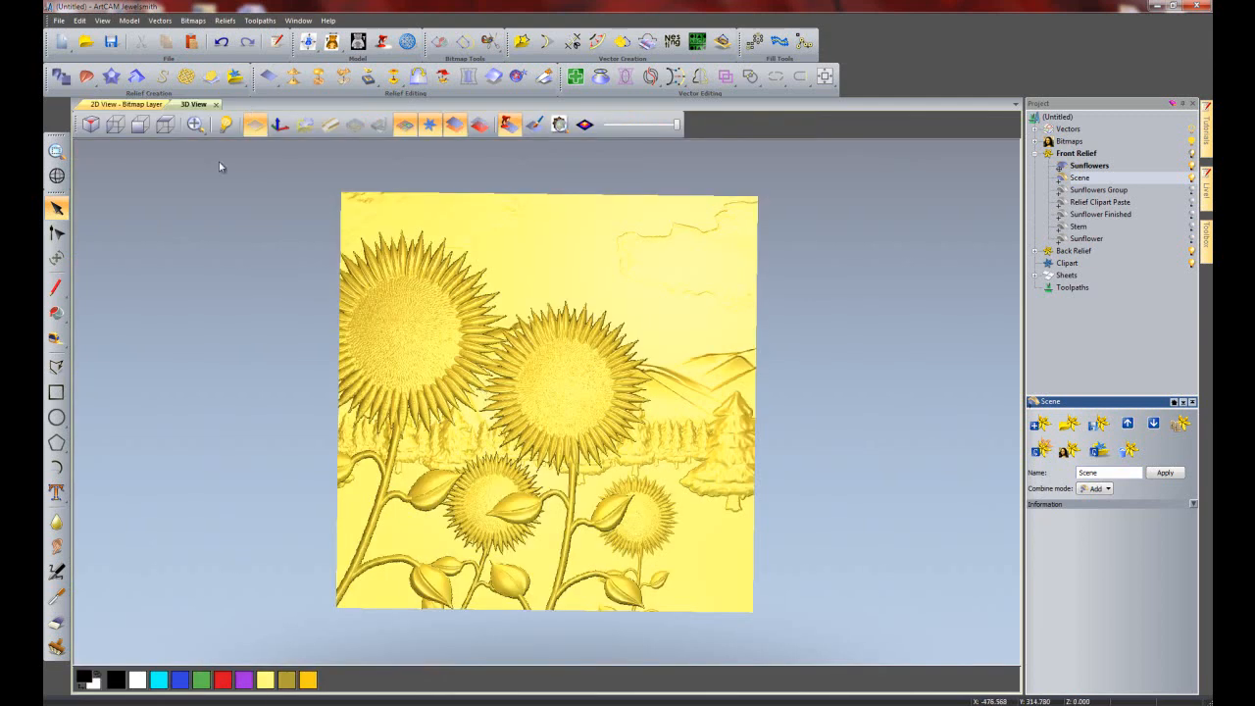
click(167, 124)
scroll(398, 355, down, 2)
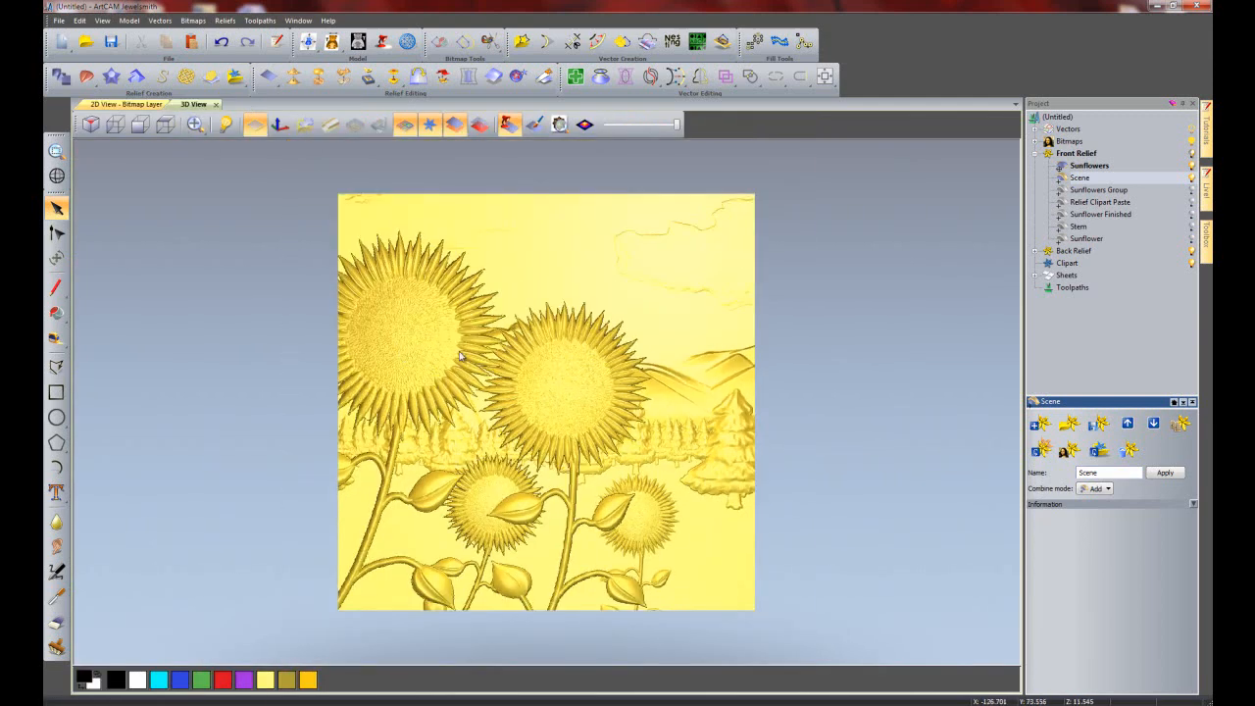